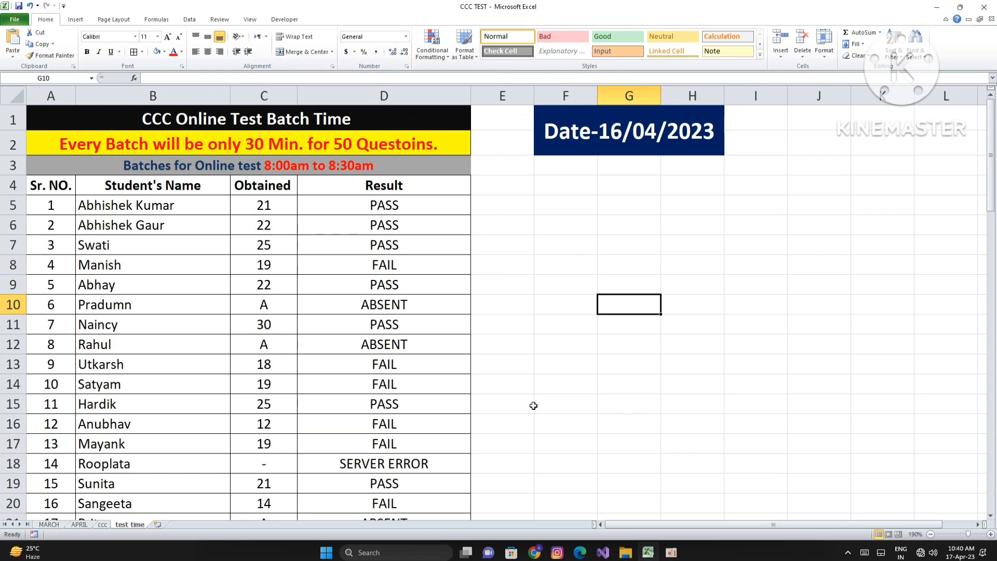
# Look through the student test results table from the first row down to the last students and back
pyautogui.click(514, 366)
pyautogui.scroll(-3, 419, 363)
pyautogui.scroll(-1, 364, 363)
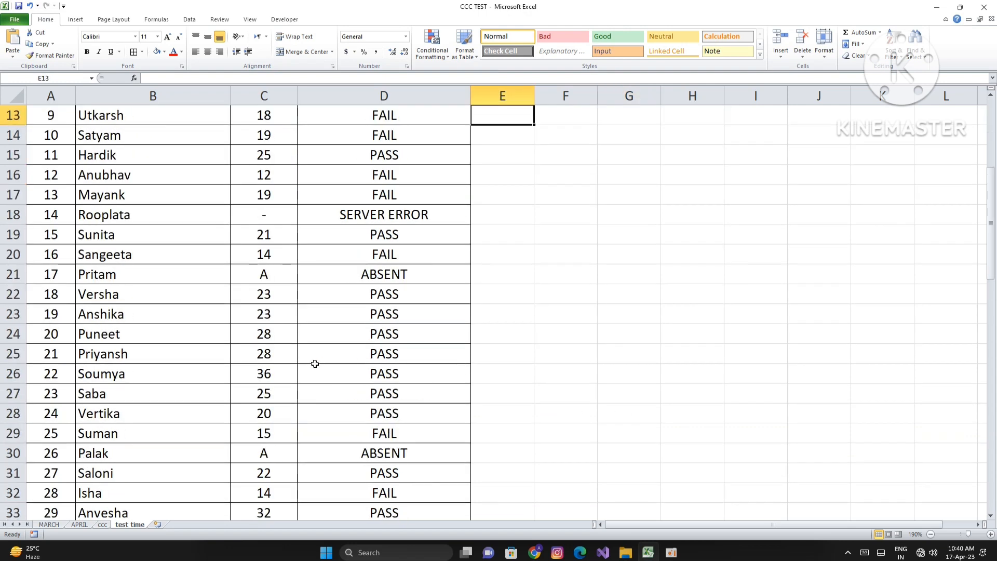
pyautogui.scroll(4, 307, 362)
pyautogui.scroll(-11, 668, 329)
pyautogui.scroll(-9, 659, 342)
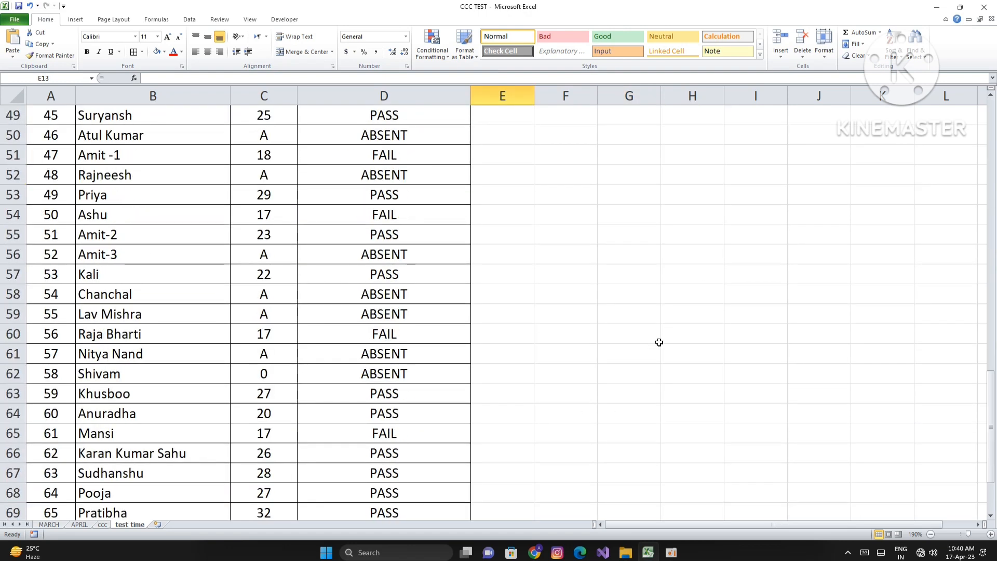
pyautogui.scroll(12, 659, 342)
pyautogui.scroll(8, 660, 343)
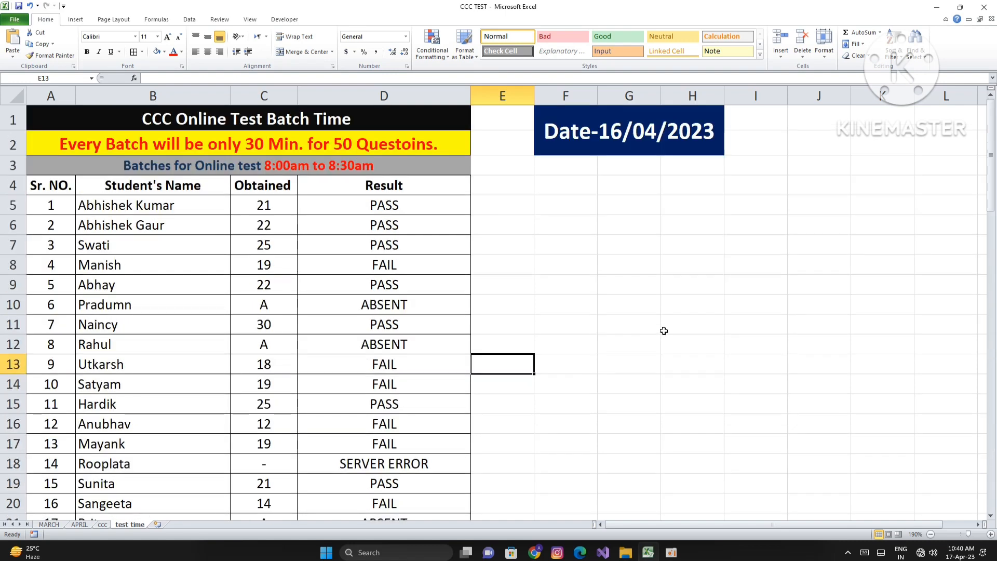
pyautogui.scroll(-14, 664, 331)
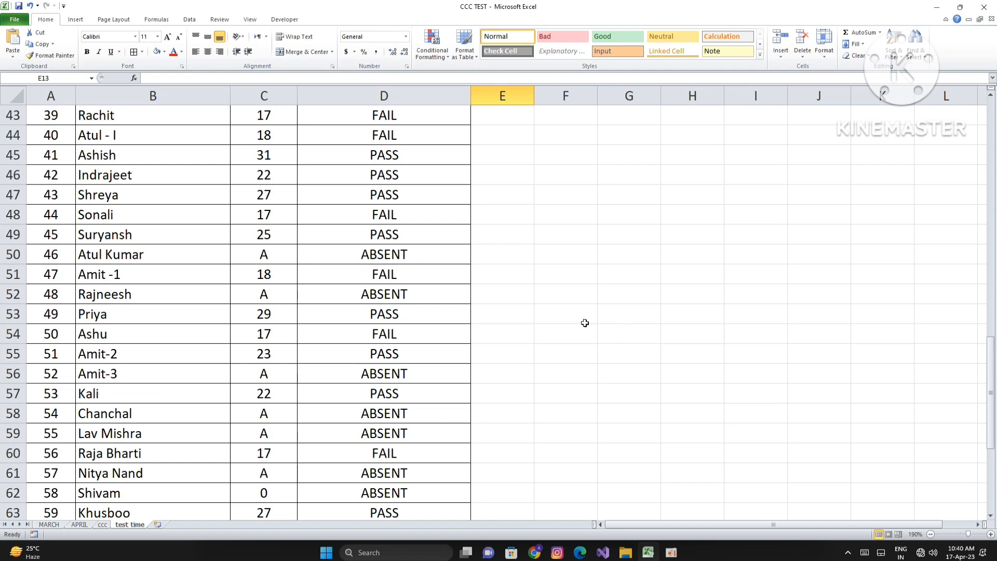
pyautogui.scroll(14, 585, 323)
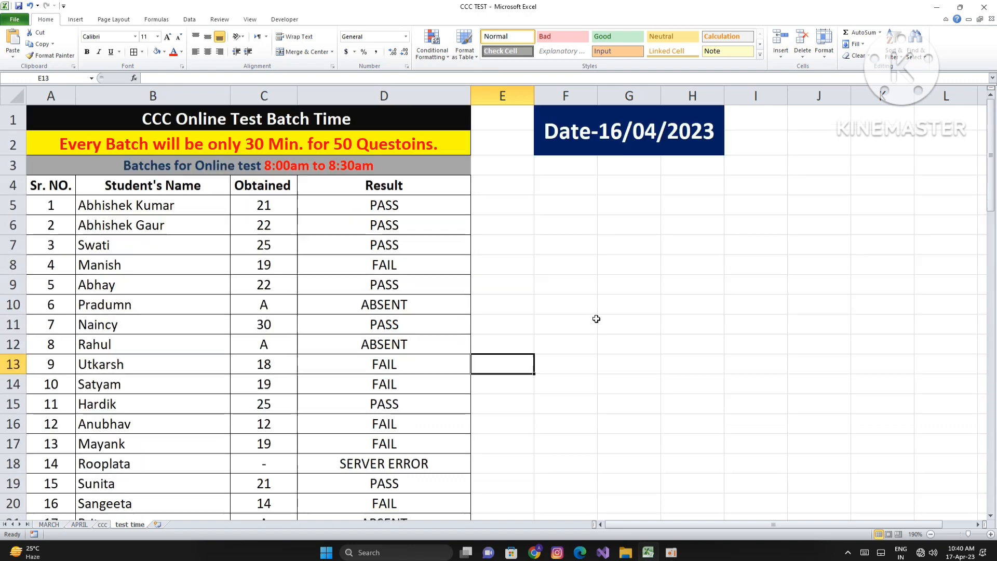
# Highlight the student names, obtained marks and results from B5 down to review the data's extent
pyautogui.click(169, 259)
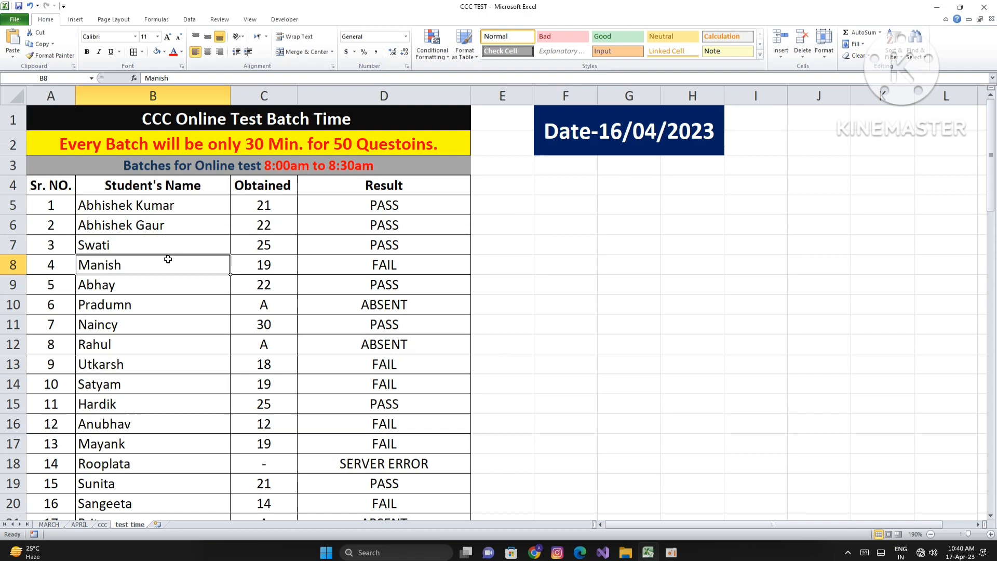
pyautogui.click(111, 224)
pyautogui.moveTo(112, 225); pyautogui.dragTo(436, 517)
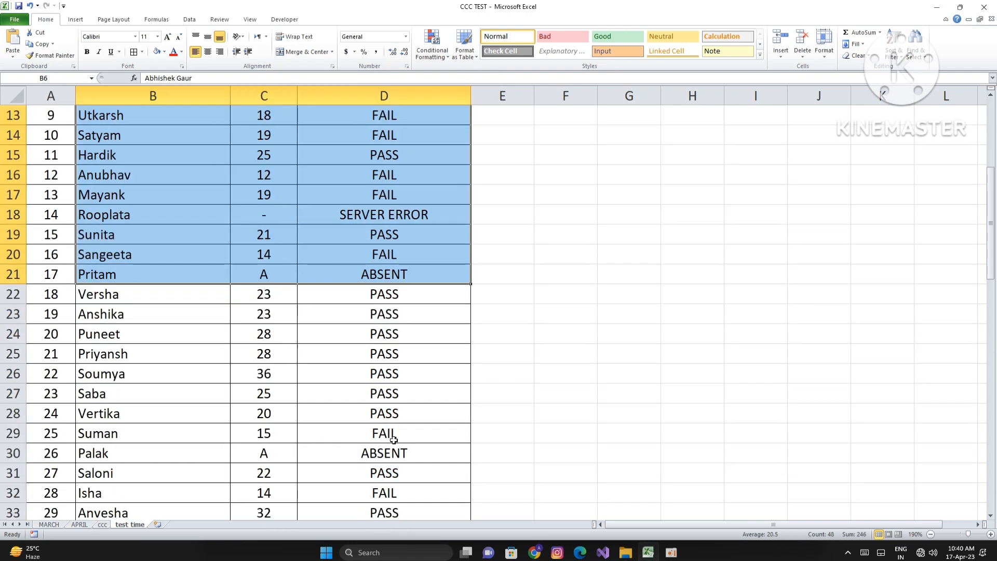
pyautogui.scroll(4, 377, 427)
pyautogui.click(134, 273)
pyautogui.click(127, 226)
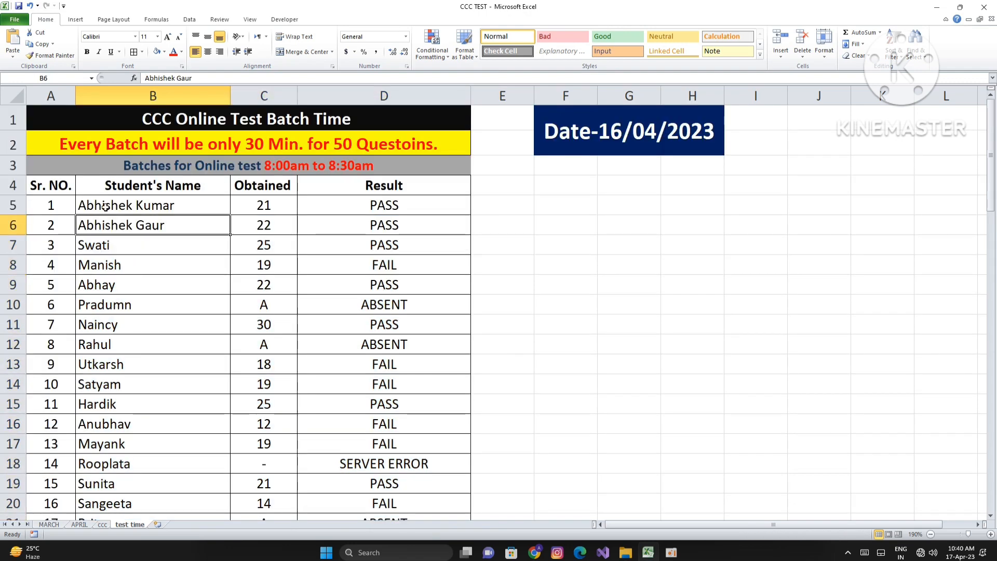
pyautogui.moveTo(127, 205); pyautogui.dragTo(470, 481)
pyautogui.scroll(18, 630, 347)
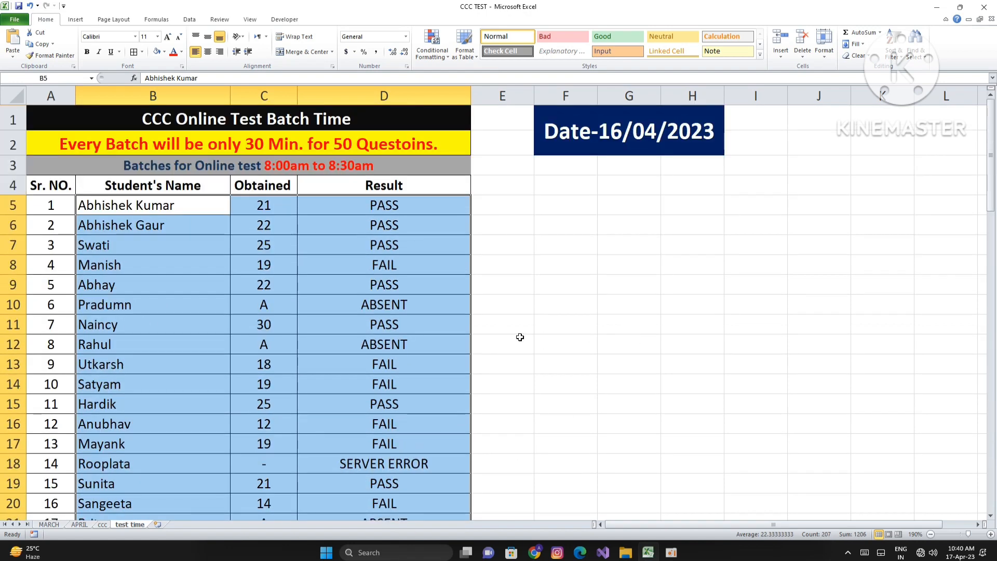
pyautogui.click(341, 322)
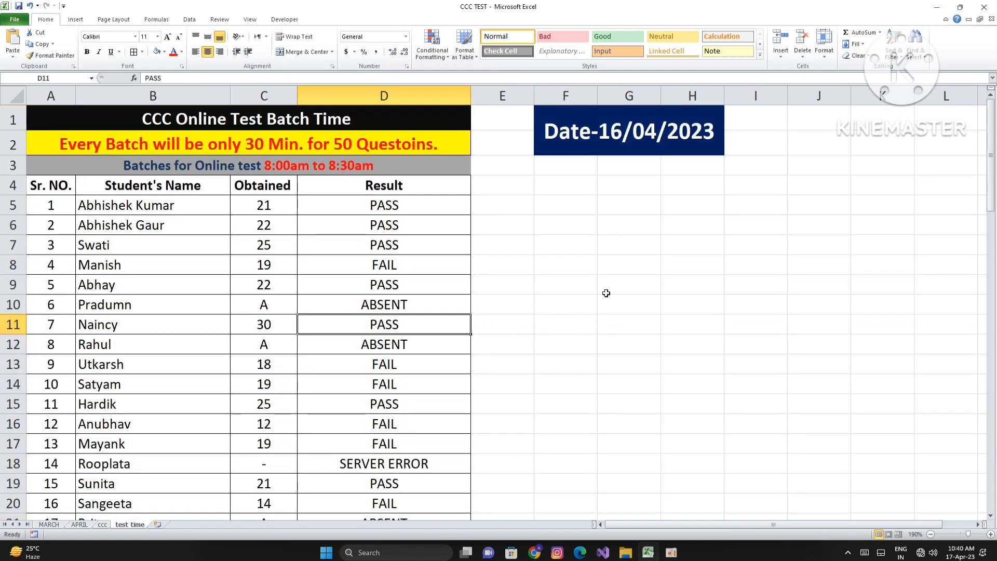
# Clear the formatting of the merged date banner in F1 and delete its text
pyautogui.click(600, 257)
pyautogui.click(560, 210)
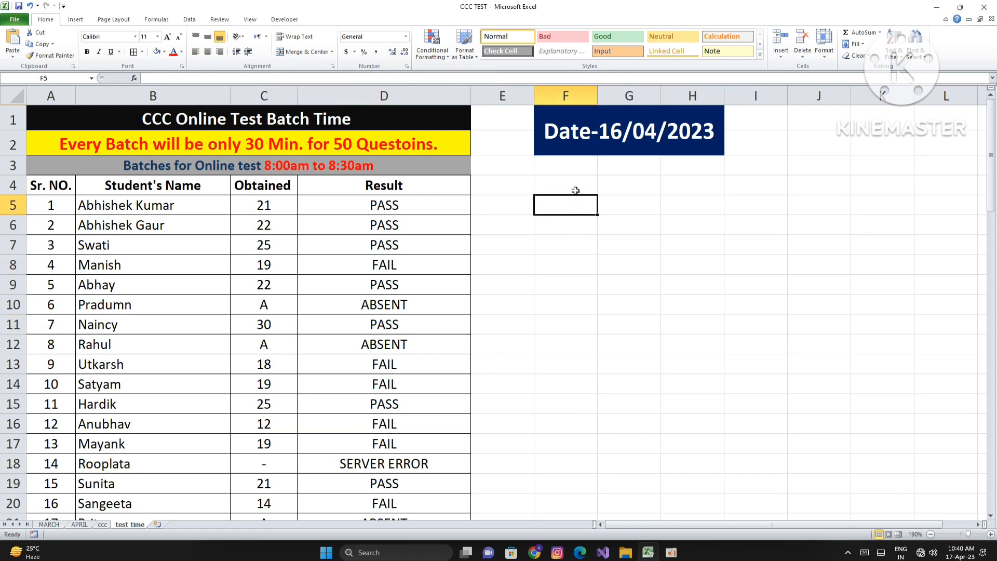
pyautogui.click(552, 116)
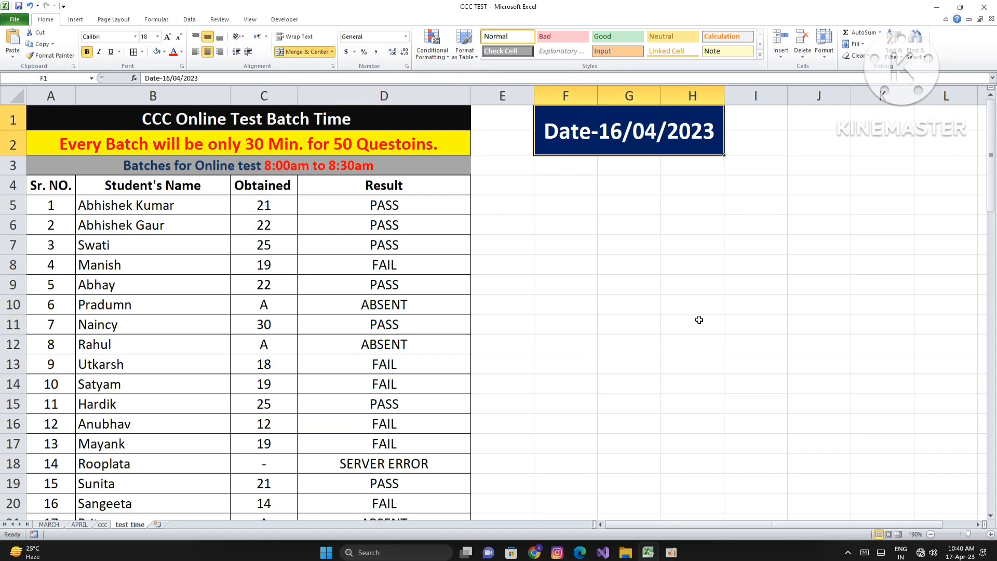
pyautogui.click(856, 56)
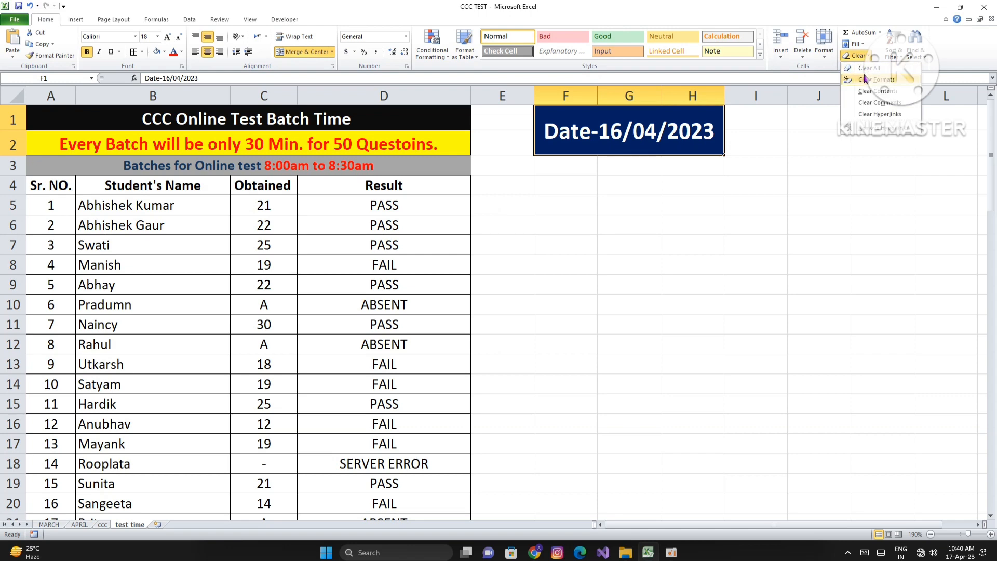
pyautogui.click(864, 79)
pyautogui.click(628, 225)
pyautogui.moveTo(543, 122); pyautogui.dragTo(635, 124)
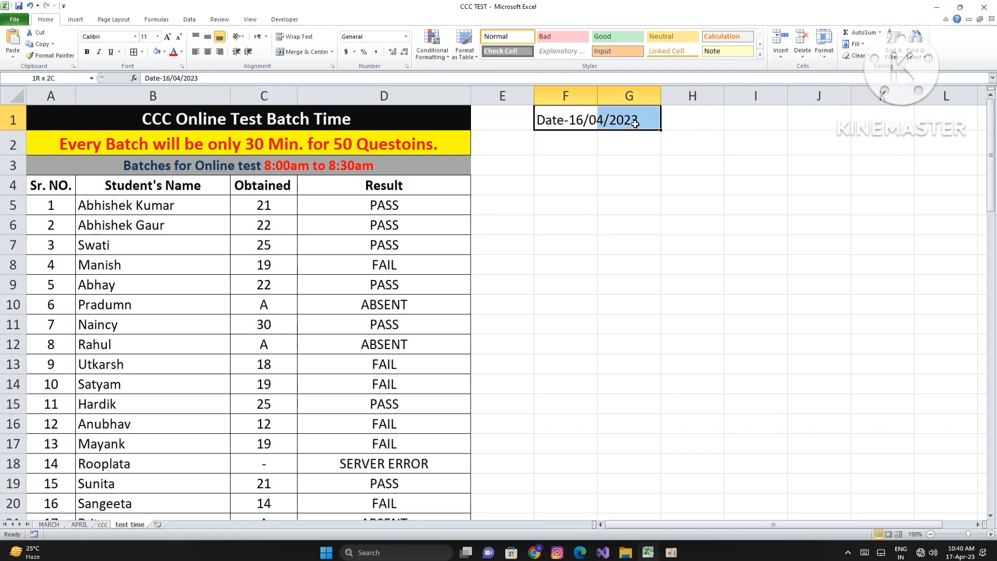
pyautogui.press('Delete')
pyautogui.click(617, 178)
pyautogui.click(561, 192)
pyautogui.click(507, 244)
pyautogui.click(708, 246)
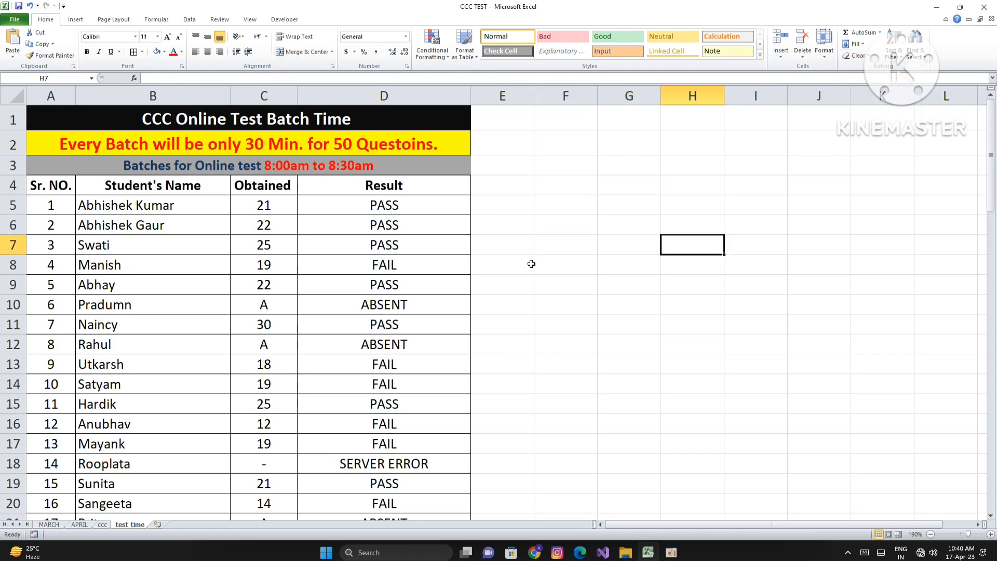
pyautogui.click(531, 264)
pyautogui.click(579, 249)
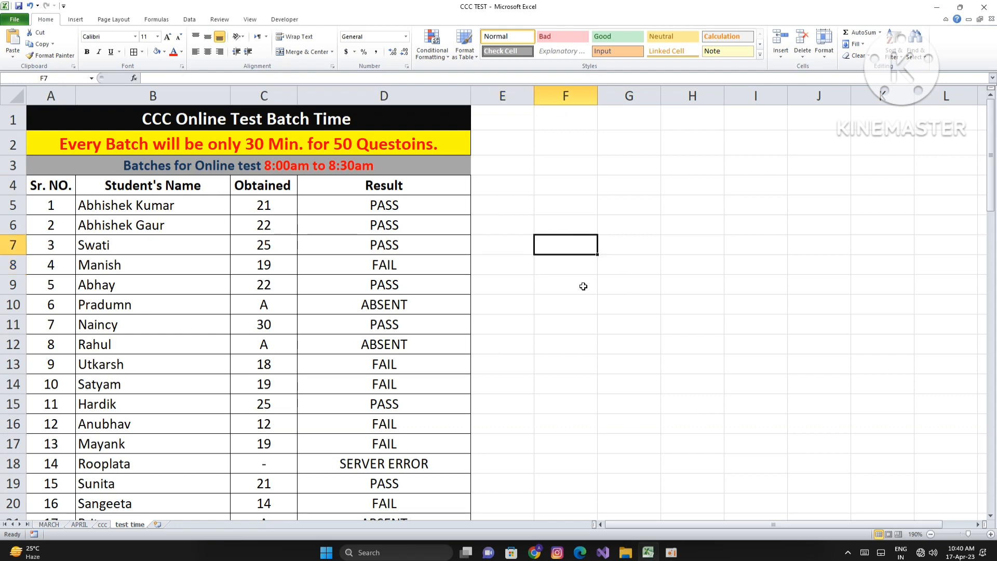
pyautogui.scroll(3, 584, 286)
pyautogui.scroll(1, 151, 283)
pyautogui.scroll(-2, 656, 291)
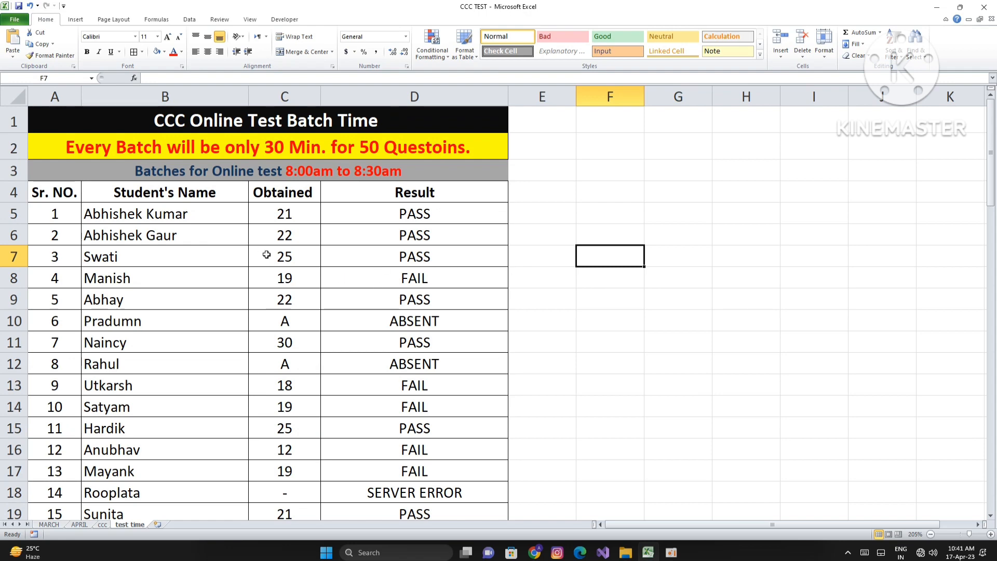
pyautogui.scroll(-6, 267, 254)
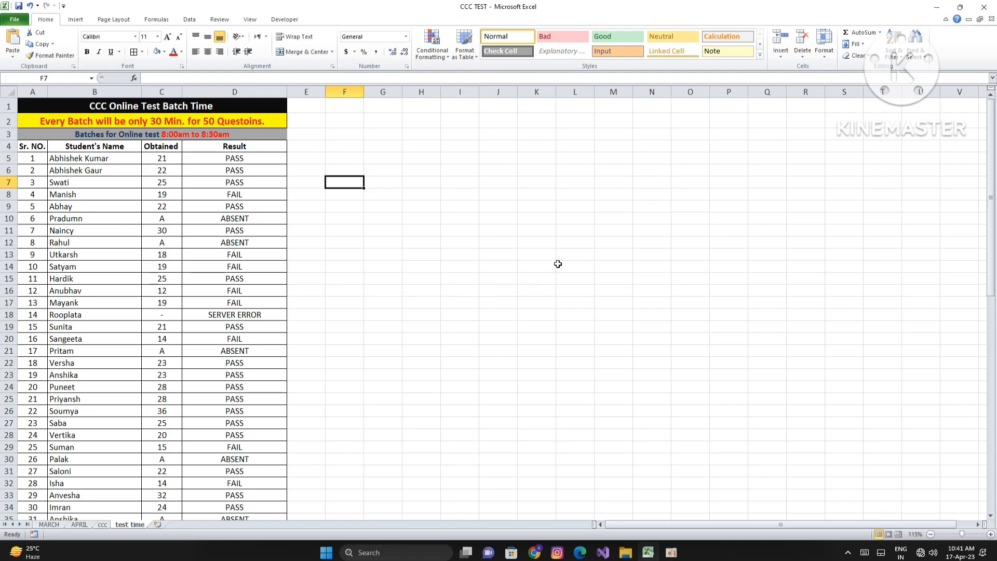
pyautogui.scroll(7, 557, 264)
pyautogui.scroll(2, 405, 262)
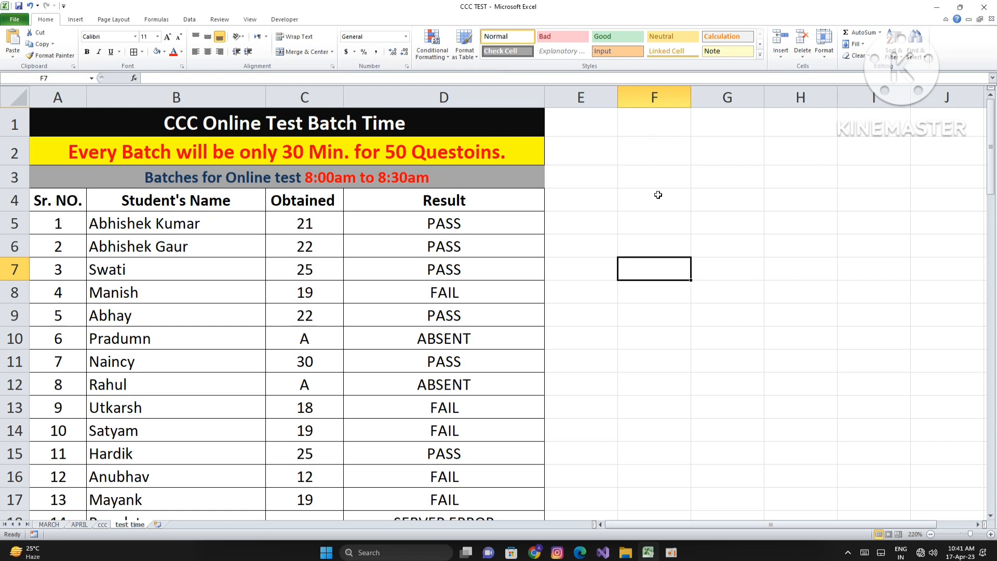
# Enter the label COUNT MORE THEN 20 in cell F4 and fit column F's width to it
pyautogui.moveTo(657, 196)
pyautogui.mouseDown()
pyautogui.moveTo(643, 197)
pyautogui.moveTo(700, 202)
pyautogui.moveTo(675, 214)
pyautogui.moveTo(673, 201)
pyautogui.mouseUp()
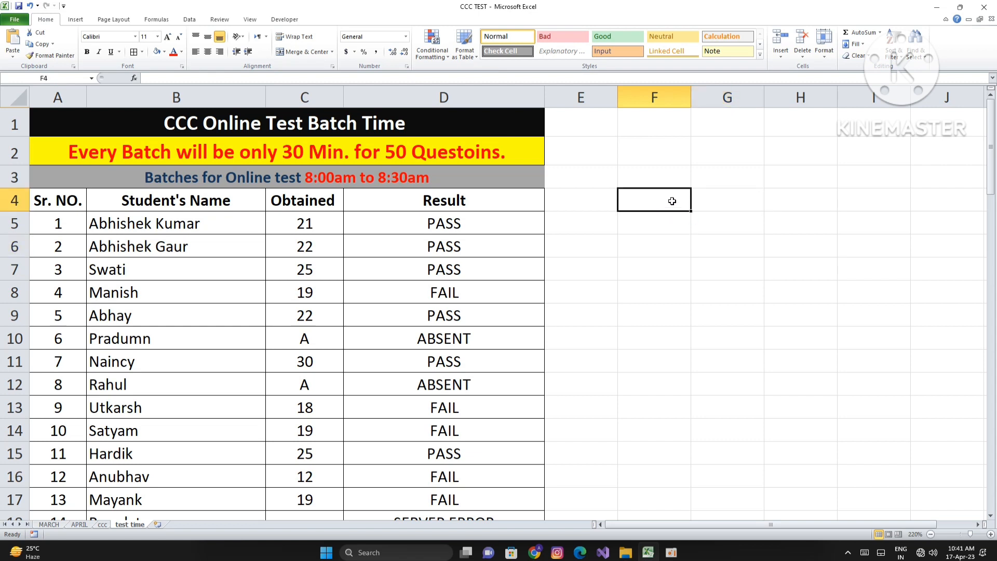
pyautogui.moveTo(691, 96); pyautogui.dragTo(743, 110)
pyautogui.click(717, 266)
pyautogui.click(685, 201)
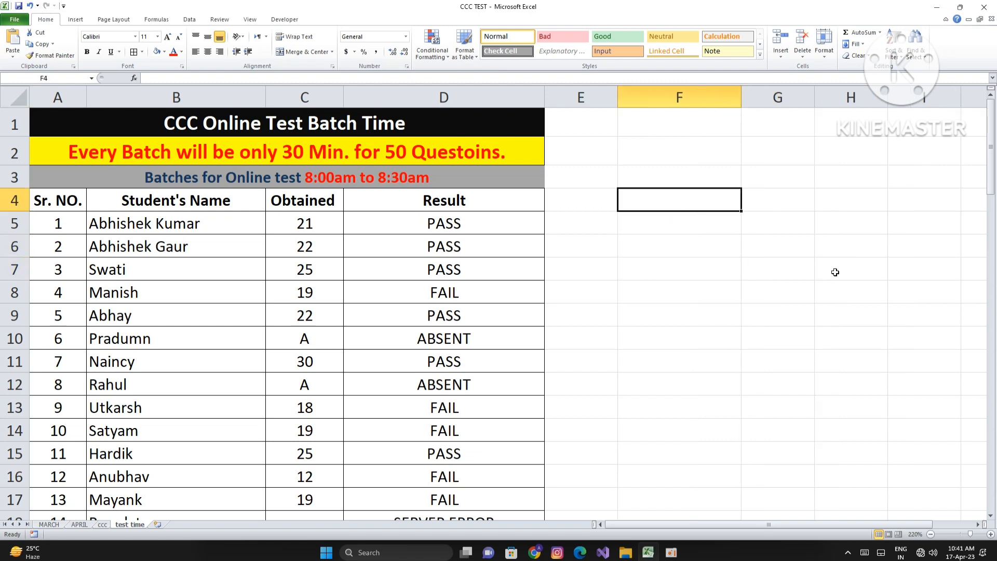
pyautogui.write('COU')
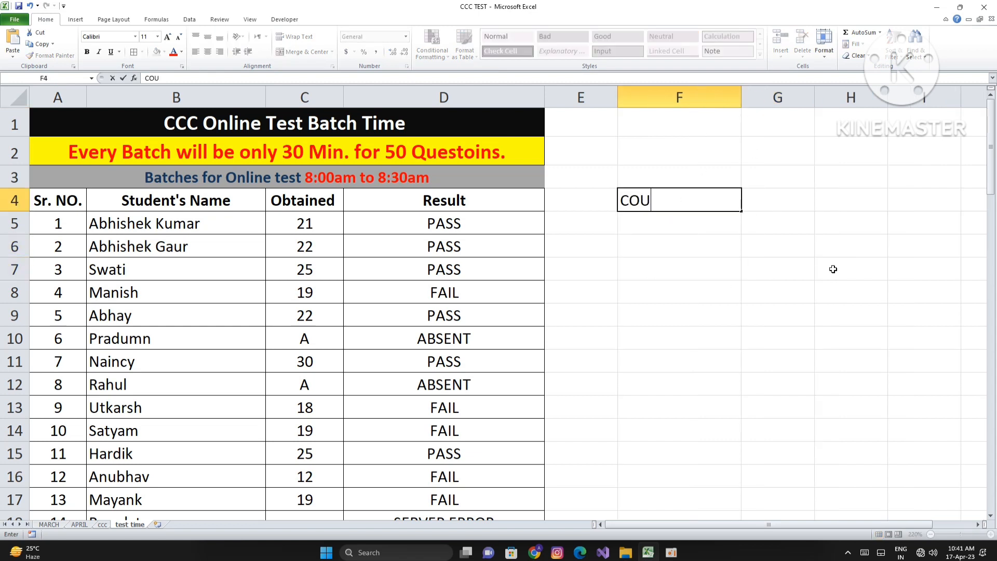
pyautogui.write('NT MORE ')
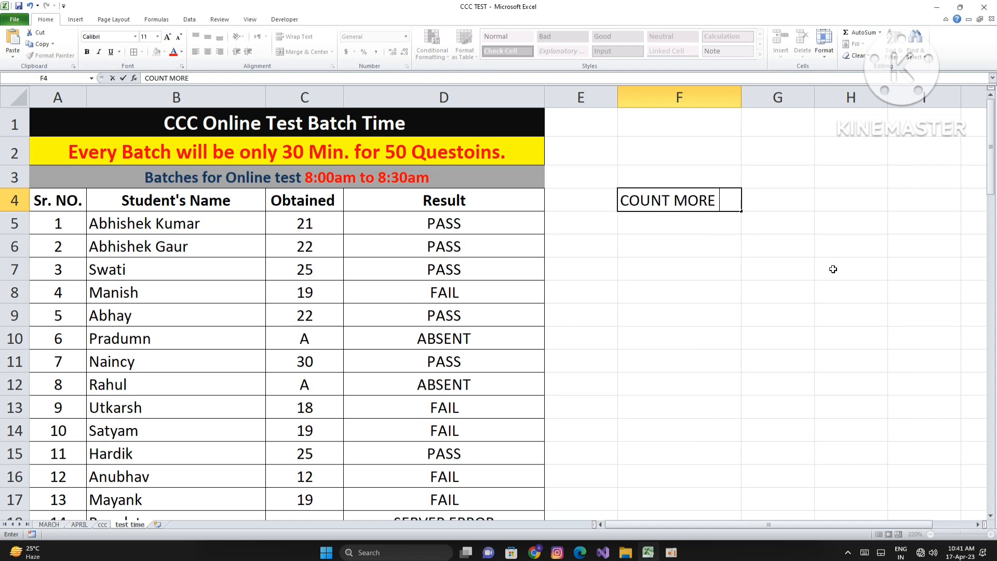
pyautogui.write('THEN 20')
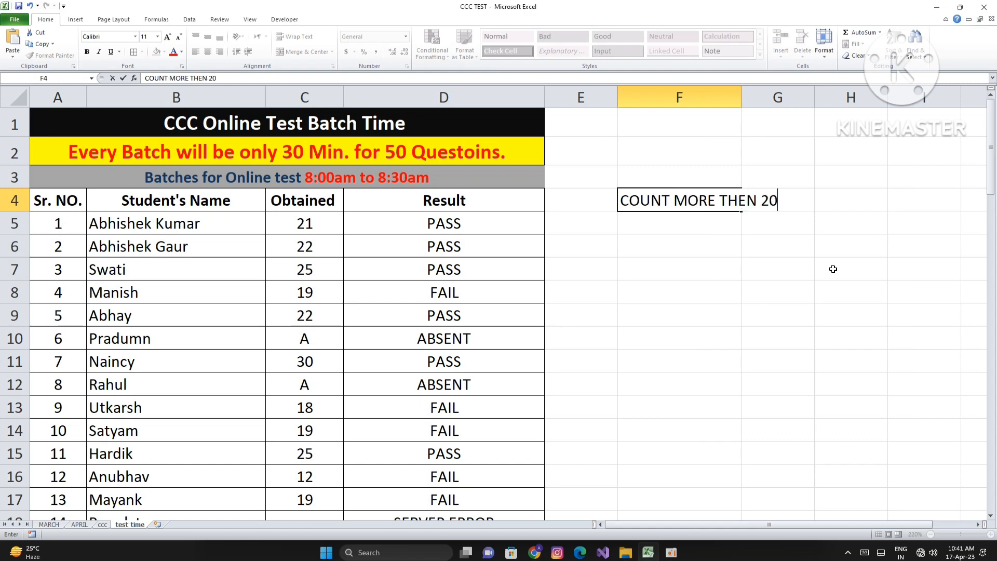
pyautogui.click(703, 294)
pyautogui.click(695, 199)
pyautogui.doubleClick(743, 99)
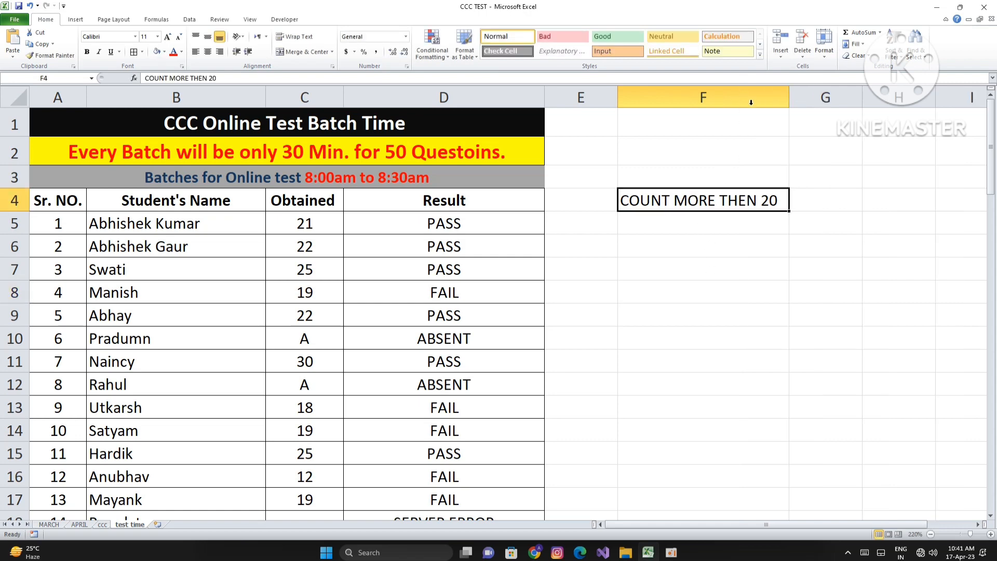
# Start a COUNTIF formula in cell F5, directly below the label
pyautogui.click(752, 235)
pyautogui.click(745, 205)
pyautogui.click(738, 227)
pyautogui.click(677, 294)
pyautogui.click(702, 233)
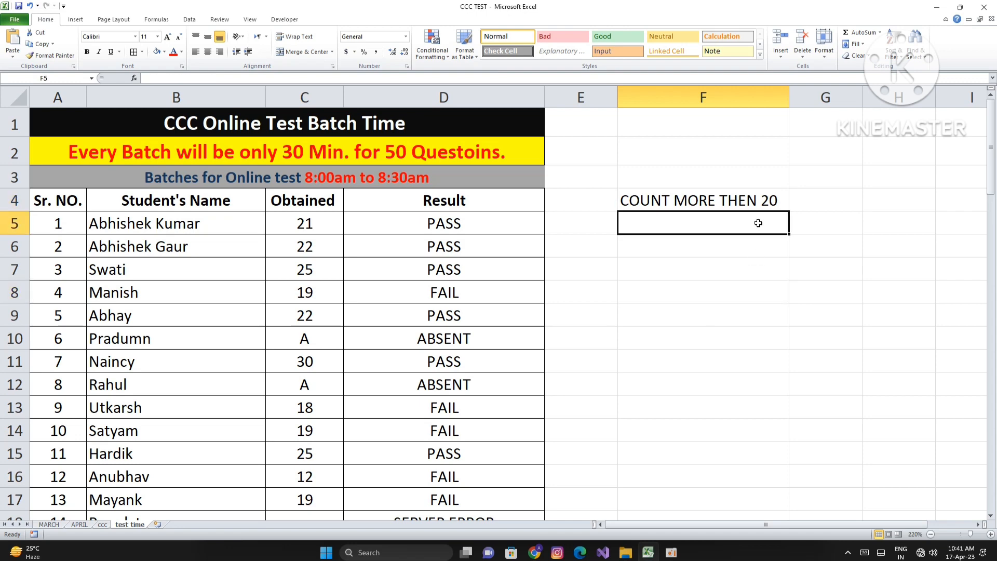
pyautogui.write('=')
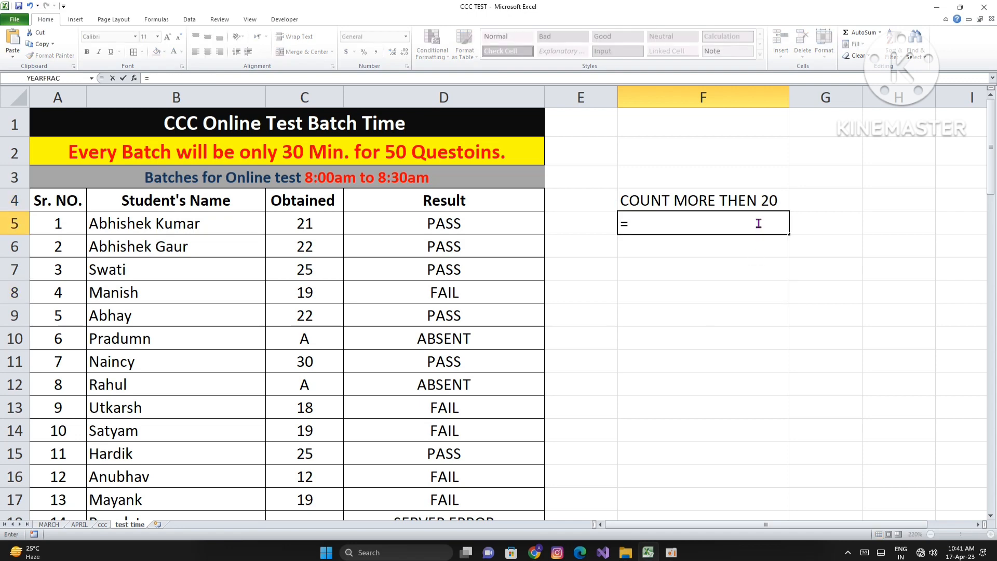
pyautogui.press('BackSpace')
pyautogui.write('=COUNT')
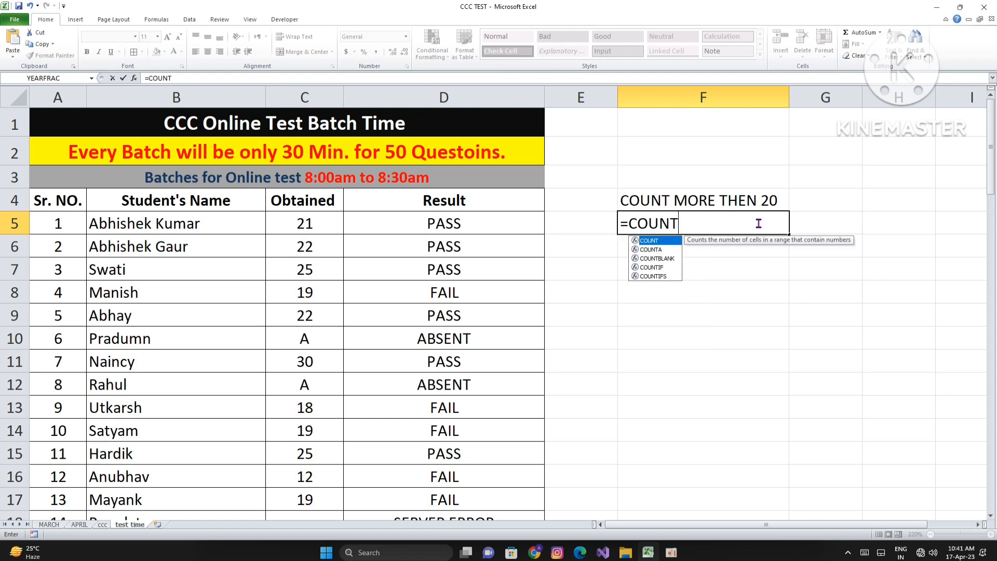
pyautogui.write('IF')
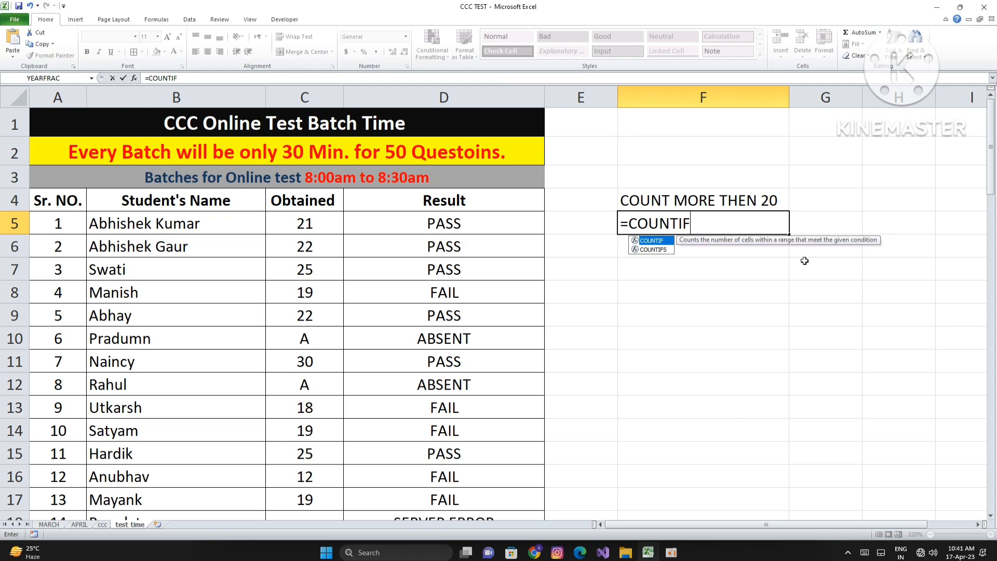
pyautogui.write('(')
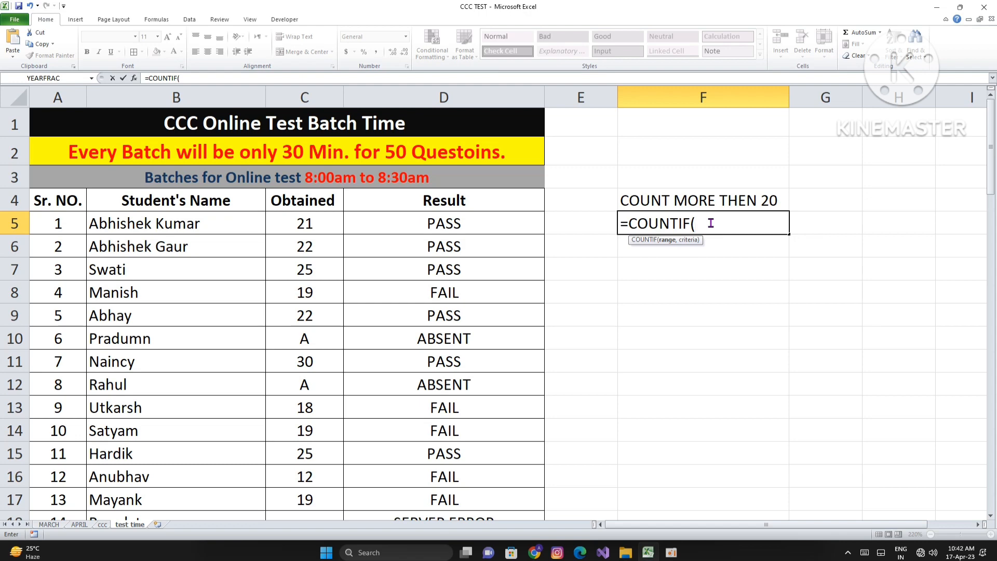
# Supply all obtained marks, C5:C73, as the COUNTIF range and proceed to the criteria argument
pyautogui.click(305, 223)
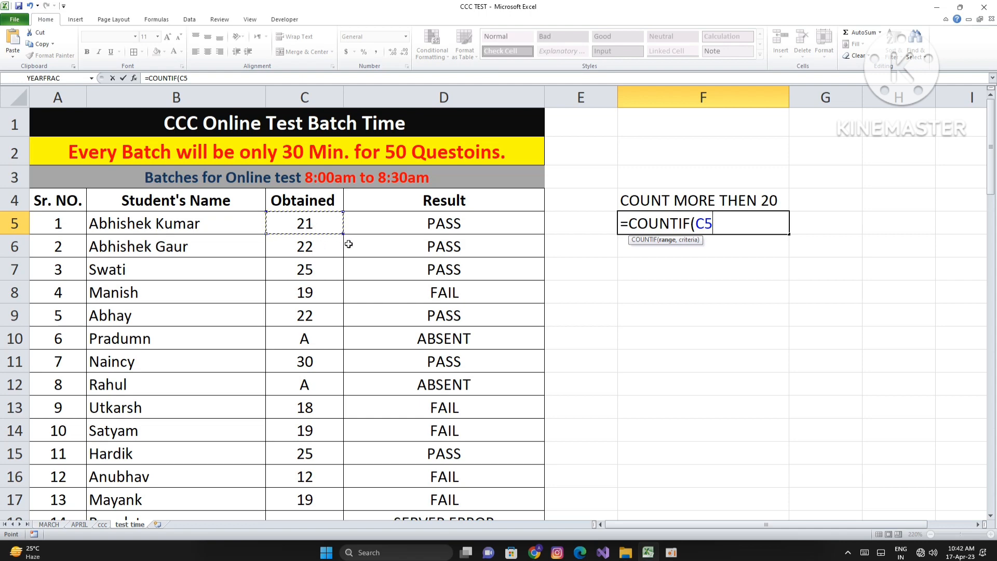
pyautogui.hotkey('ctrl', 'shift', 'Down')
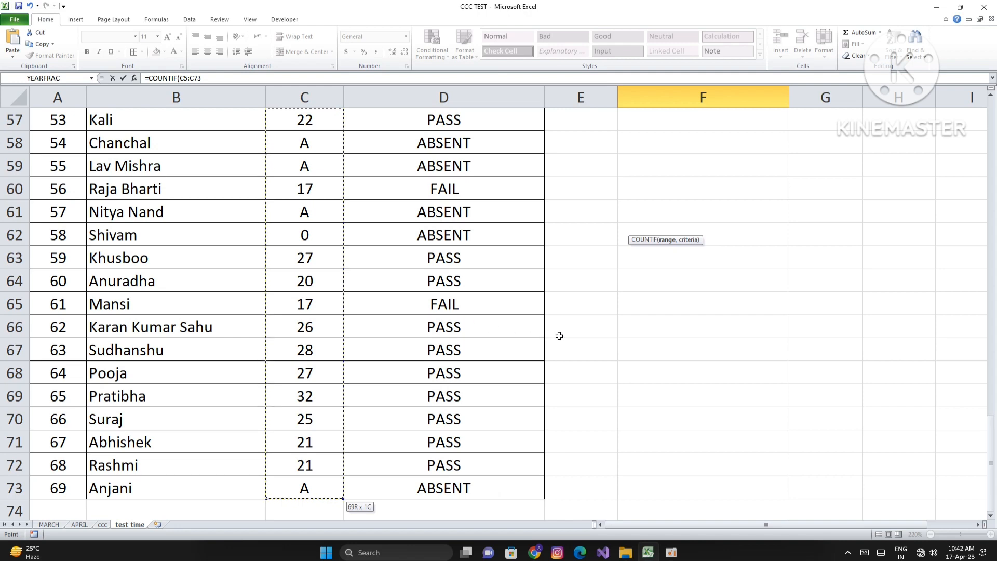
pyautogui.scroll(19, 599, 334)
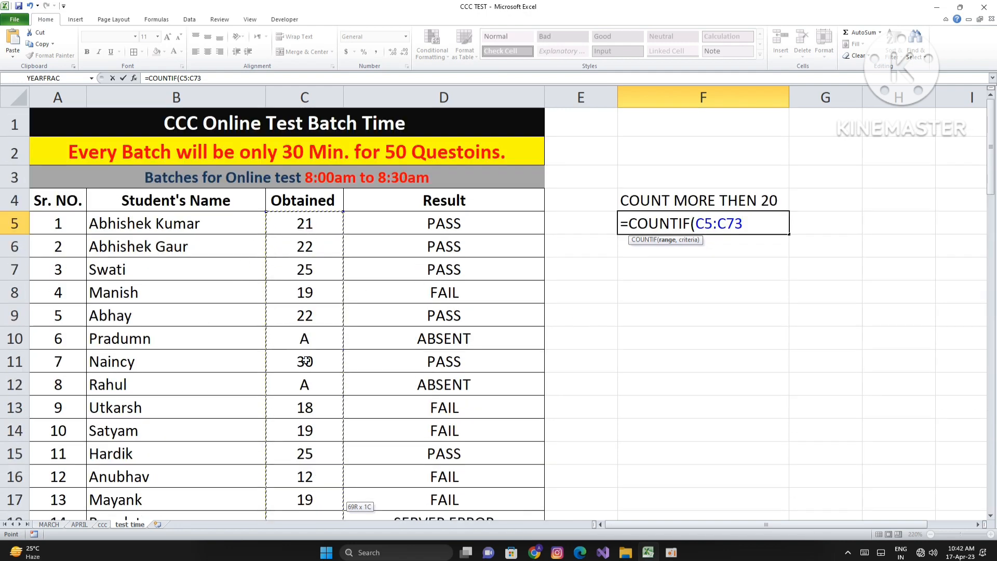
pyautogui.scroll(-5, 305, 449)
pyautogui.scroll(-18, 305, 450)
pyautogui.scroll(20, 305, 451)
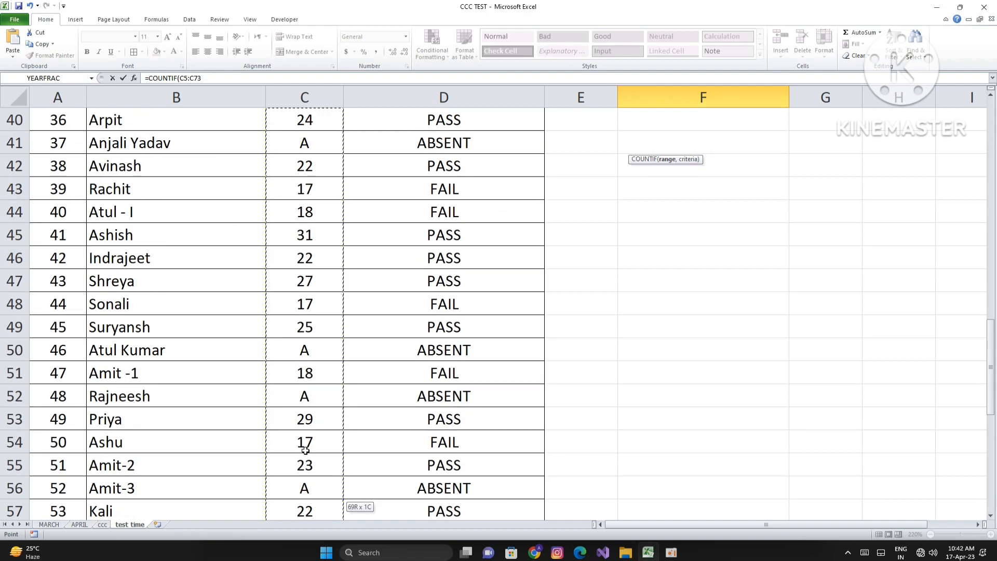
pyautogui.write(',')
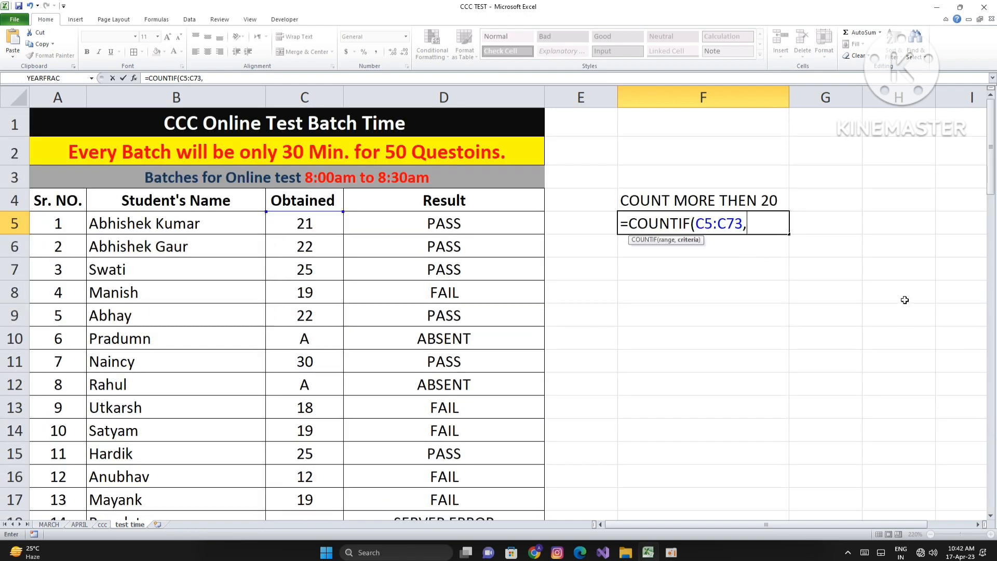
# Complete the COUNTIF formula in F5 with the criteria ">20" and keep the result cell selected
pyautogui.write('">20")')
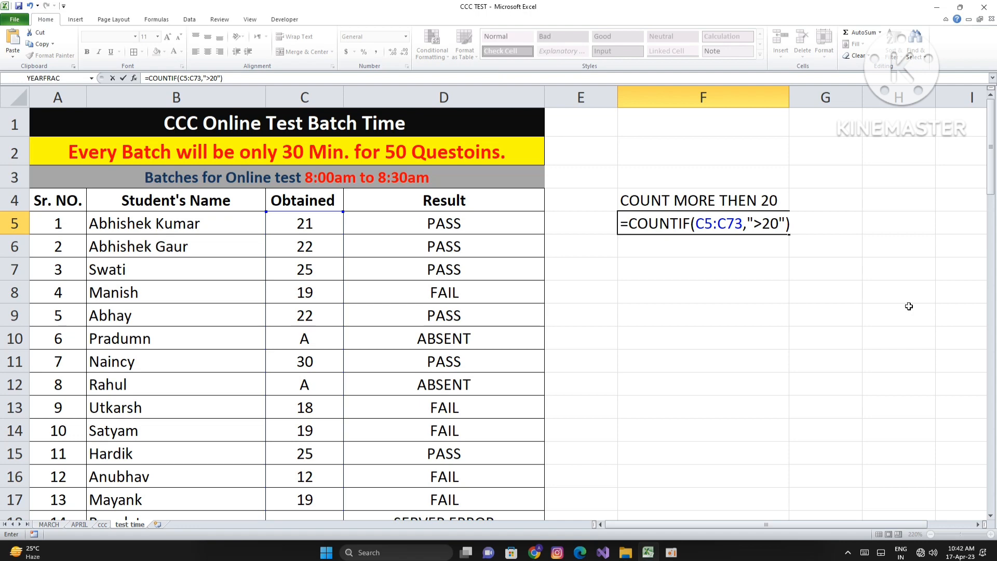
pyautogui.press('Return')
pyautogui.press('Up')
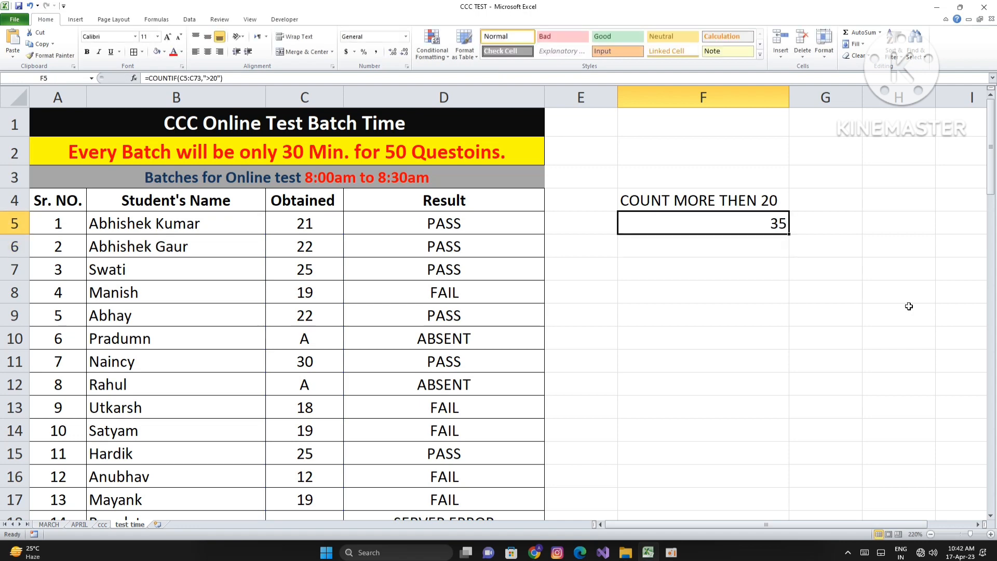
# Give result cell F5 a dark red fill and white font color
pyautogui.click(164, 52)
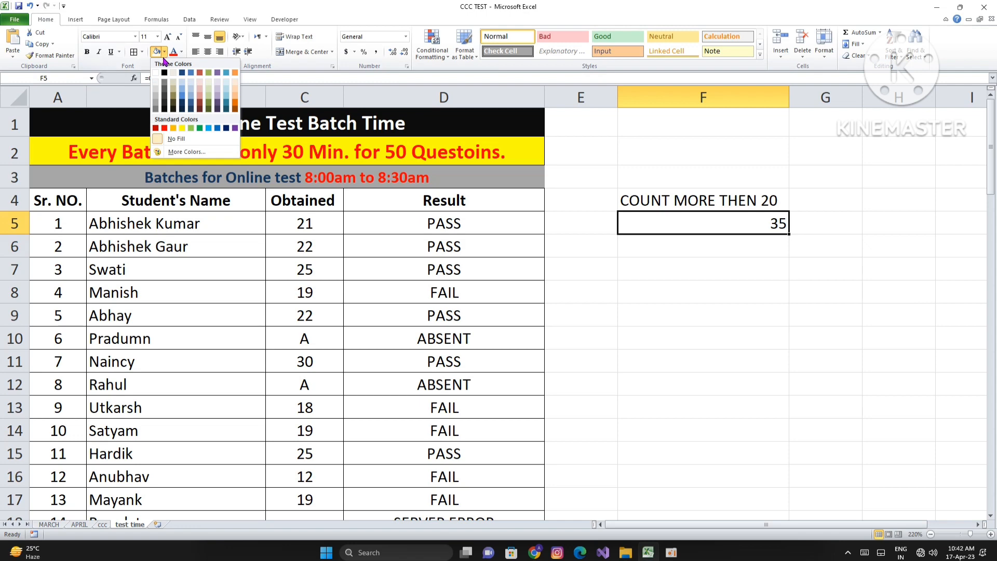
pyautogui.click(156, 128)
pyautogui.click(181, 52)
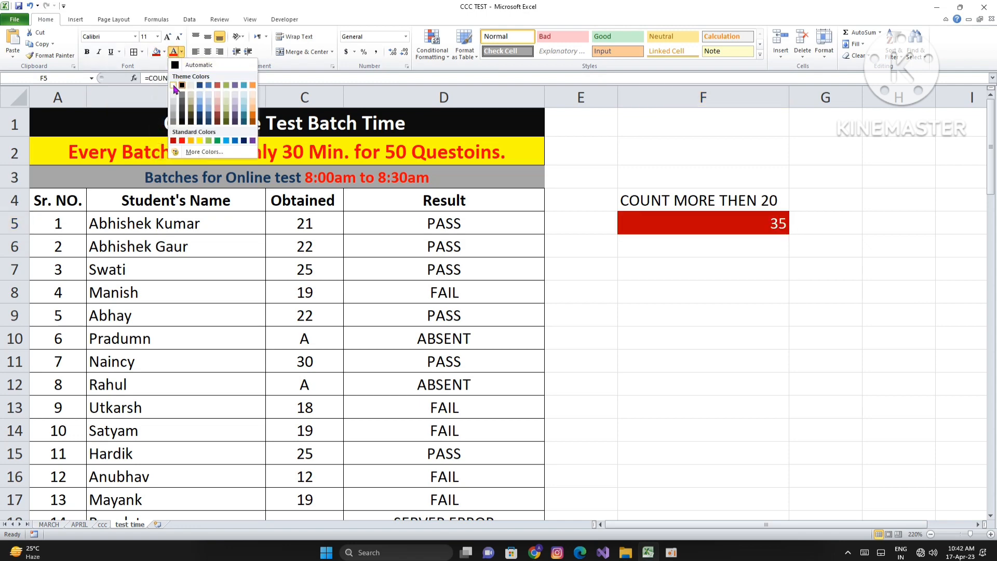
pyautogui.click(172, 72)
# Format the count in F5 as centered 18 pt text and heighten row 5 to fit it
pyautogui.click(167, 37)
pyautogui.click(168, 36)
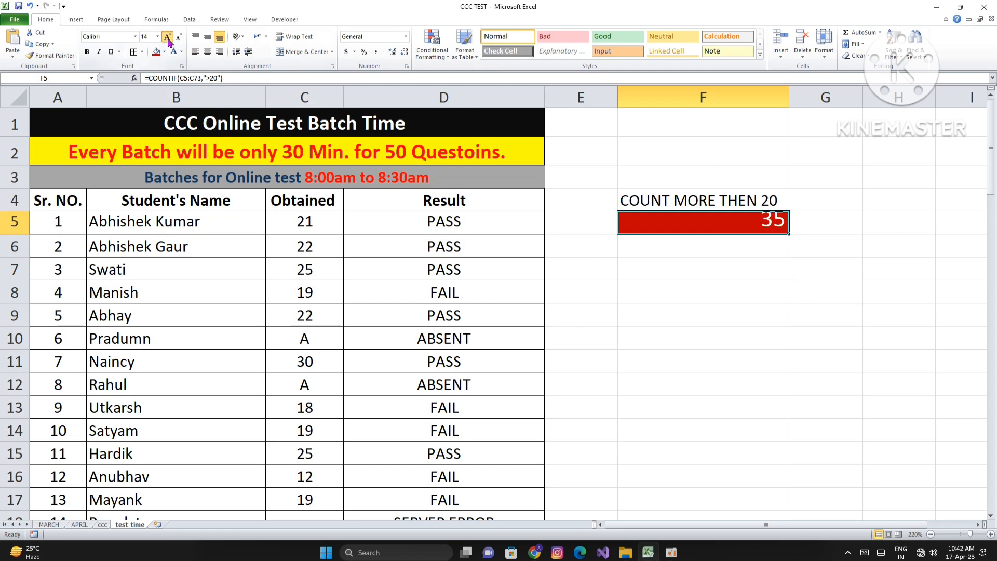
pyautogui.click(167, 37)
pyautogui.click(168, 37)
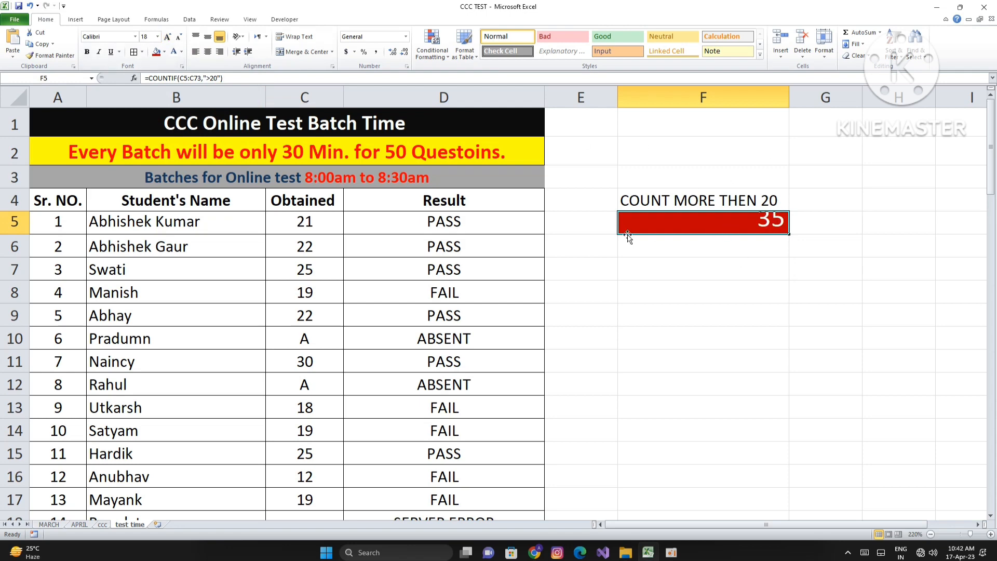
pyautogui.moveTo(12, 234); pyautogui.dragTo(12, 248)
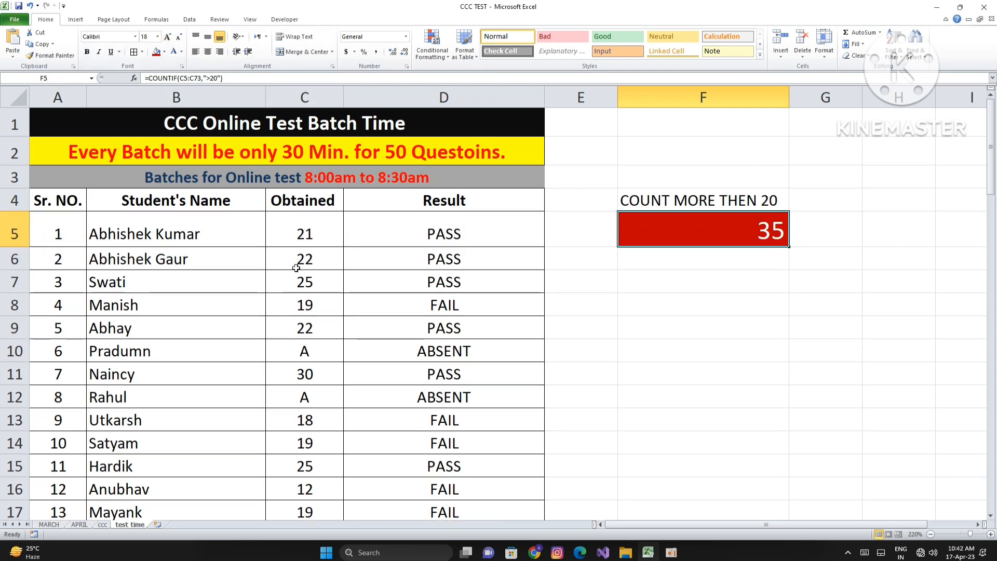
pyautogui.click(207, 52)
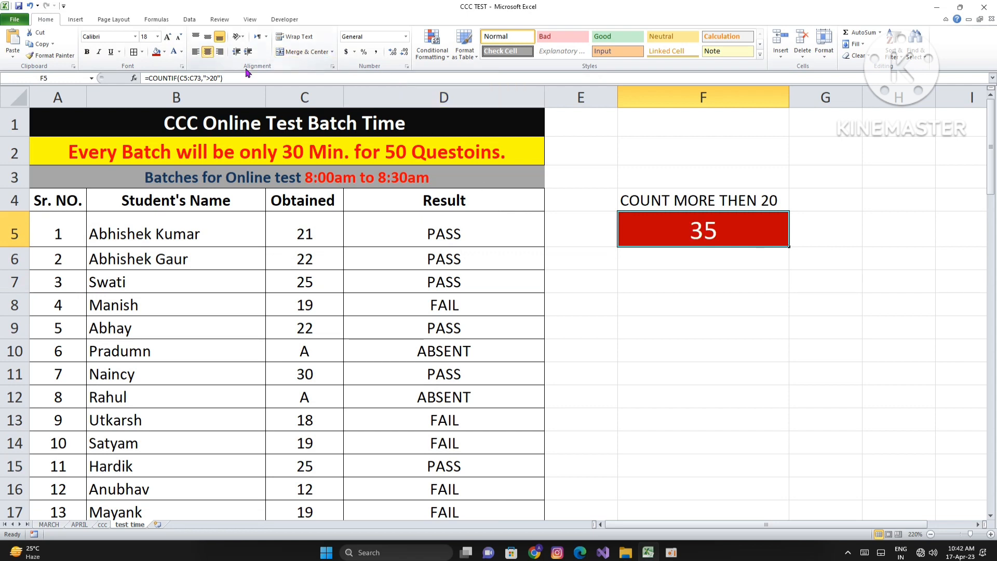
# Format the COUNT MORE THEN 20 label in F4 with an orange fill and centered bold text
pyautogui.click(690, 283)
pyautogui.click(688, 206)
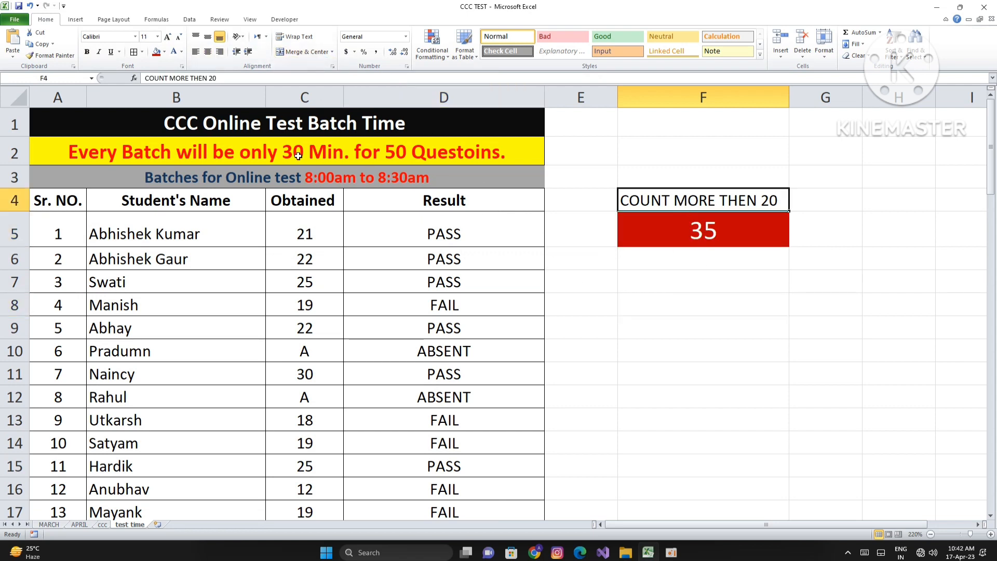
pyautogui.click(165, 53)
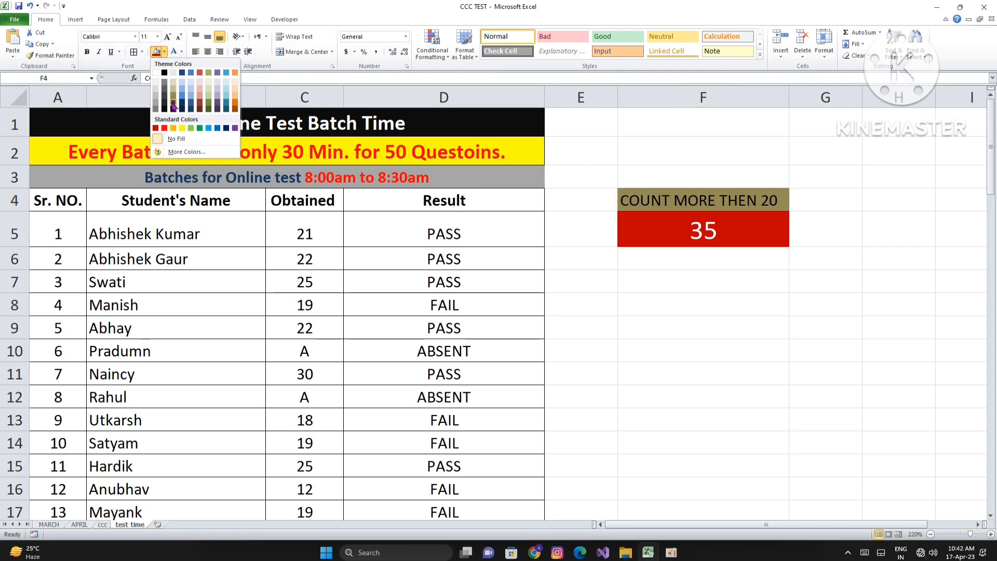
pyautogui.click(171, 129)
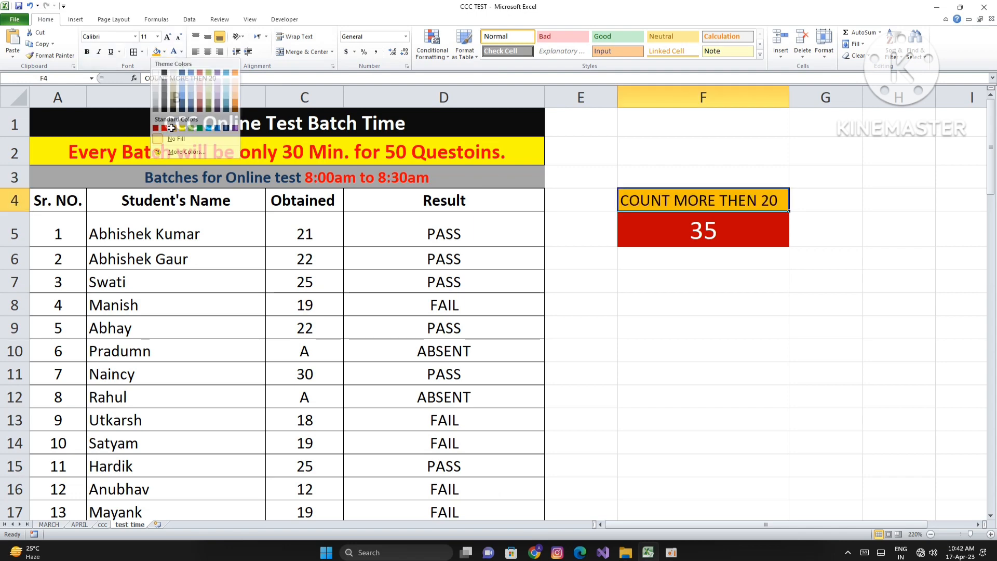
pyautogui.click(207, 52)
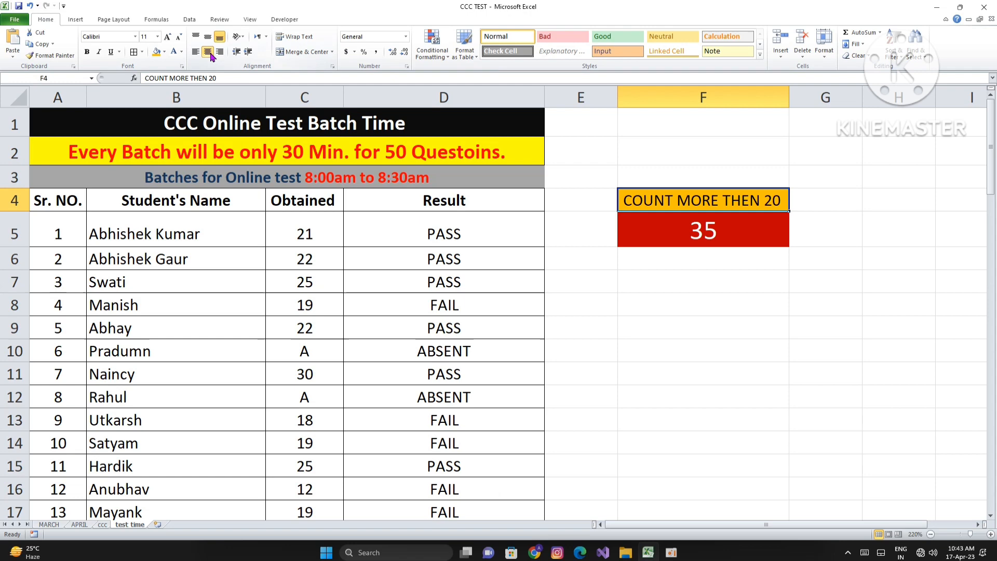
pyautogui.click(87, 52)
pyautogui.click(735, 296)
pyautogui.click(712, 239)
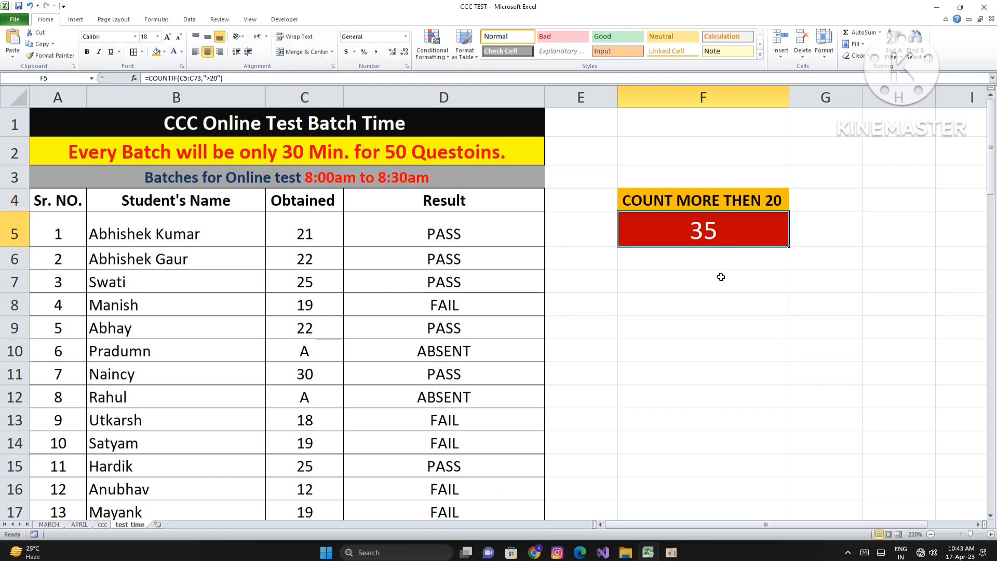
pyautogui.click(721, 277)
pyautogui.click(709, 225)
pyautogui.click(709, 284)
pyautogui.click(710, 262)
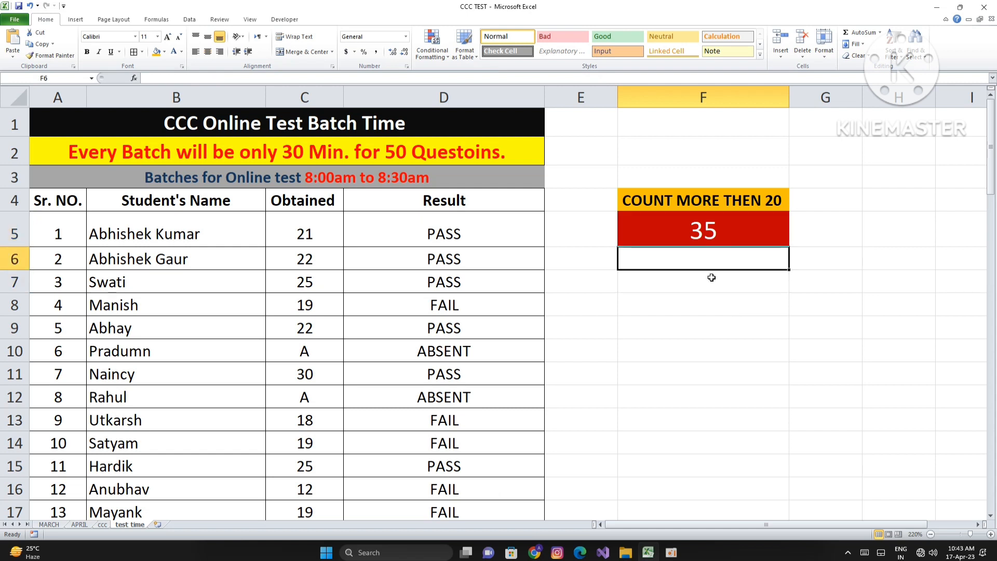
pyautogui.click(711, 283)
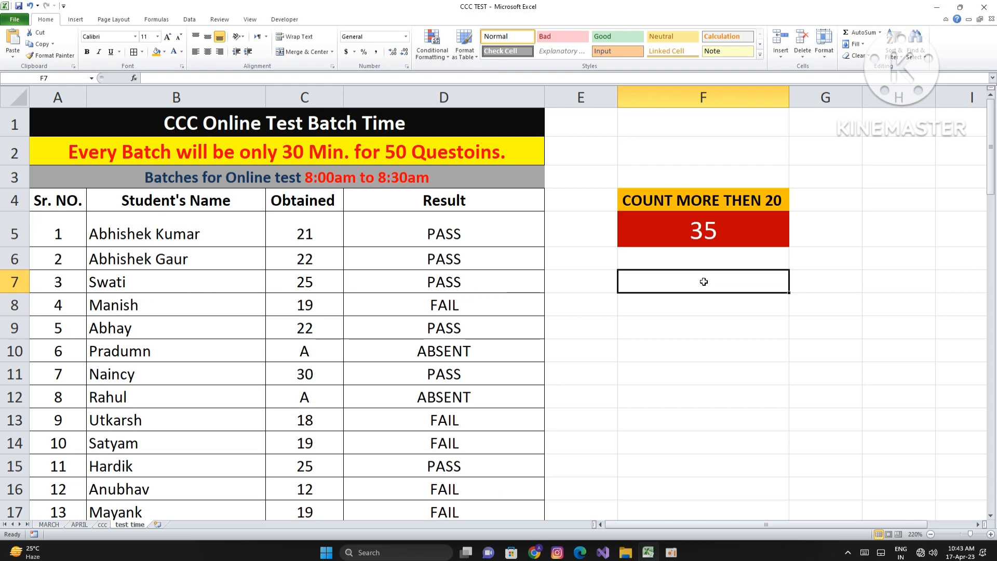
pyautogui.press('super+e')
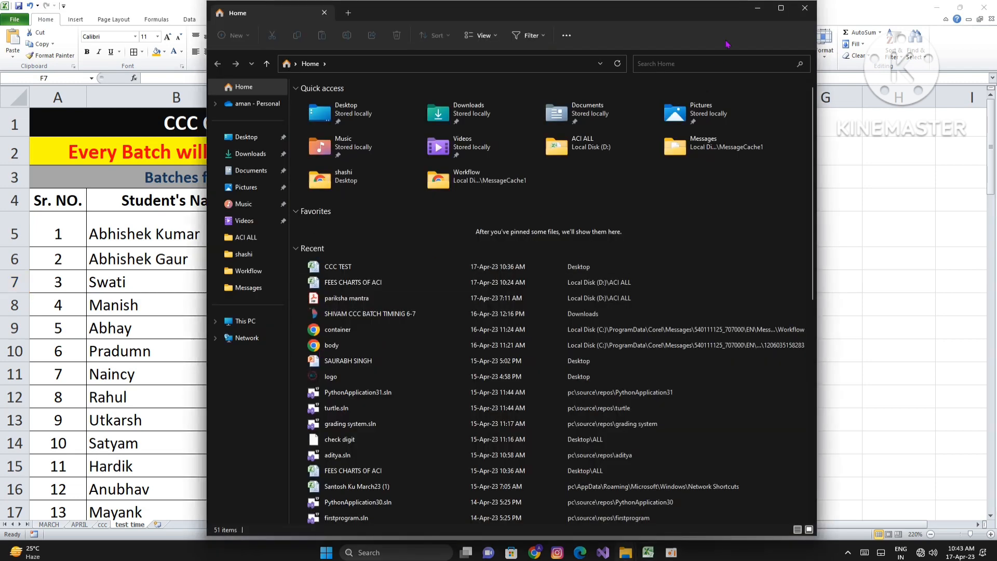
pyautogui.click(758, 8)
pyautogui.click(627, 381)
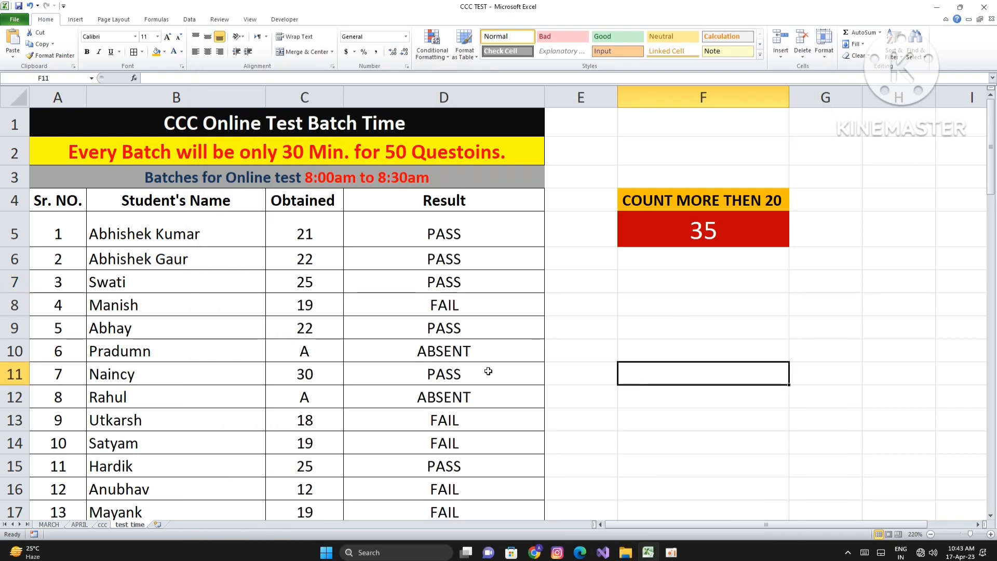
# Examine the Obtained column for students marked A or with a dash instead of marks
pyautogui.moveTo(303, 229); pyautogui.dragTo(306, 460)
pyautogui.click(308, 405)
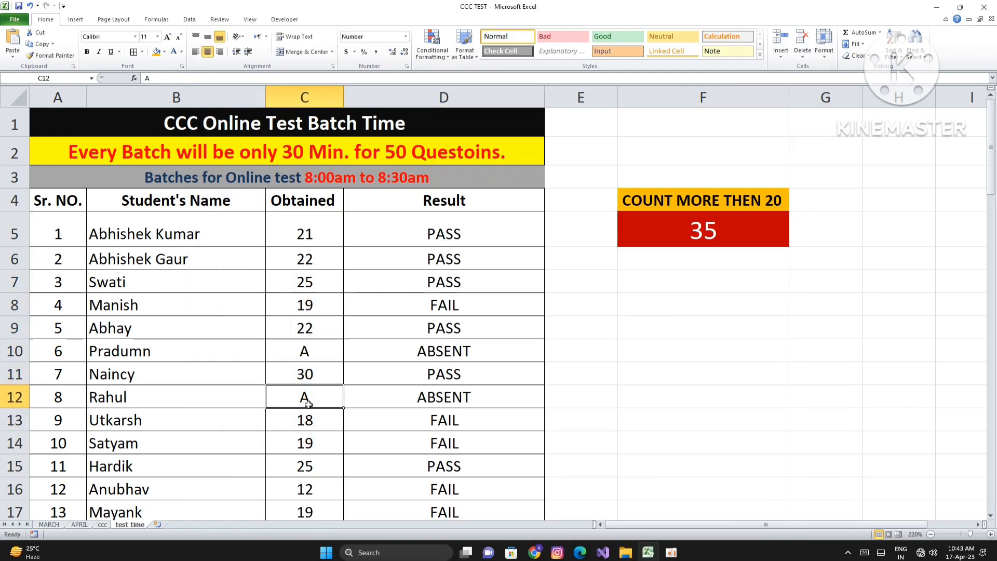
pyautogui.click(310, 354)
pyautogui.scroll(-2, 317, 418)
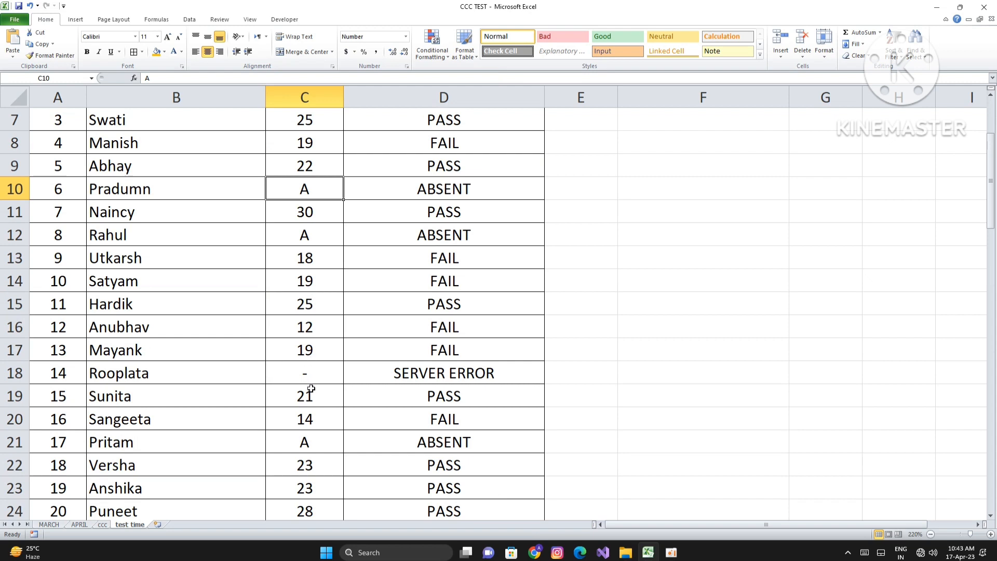
pyautogui.click(312, 444)
pyautogui.click(318, 374)
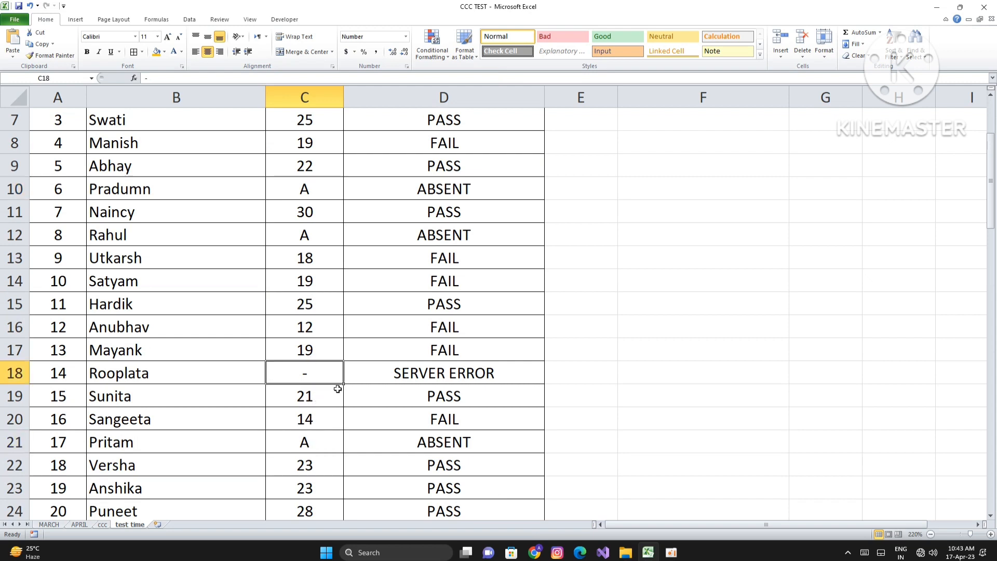
pyautogui.scroll(-2, 332, 395)
pyautogui.click(320, 307)
pyautogui.scroll(-1, 318, 460)
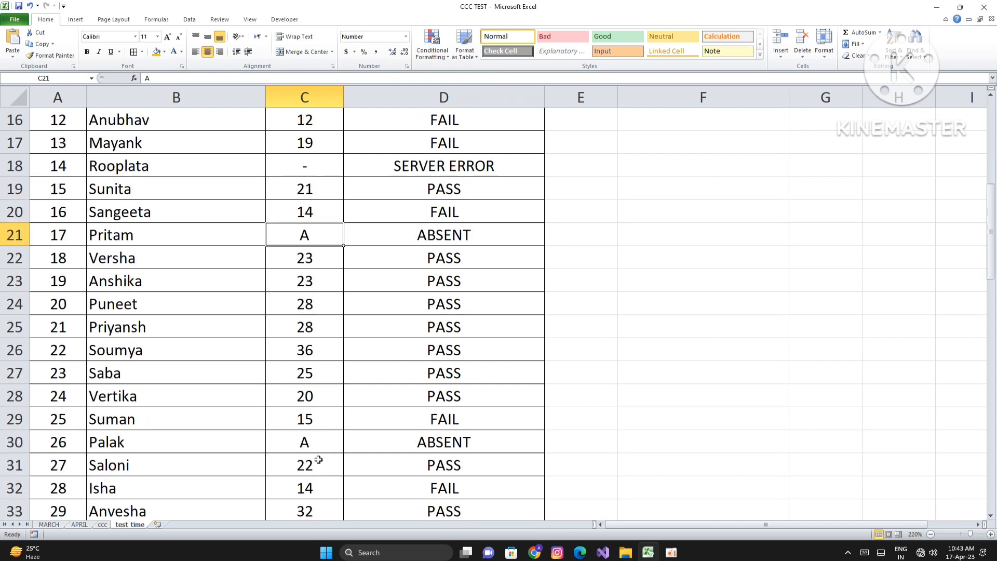
pyautogui.click(321, 440)
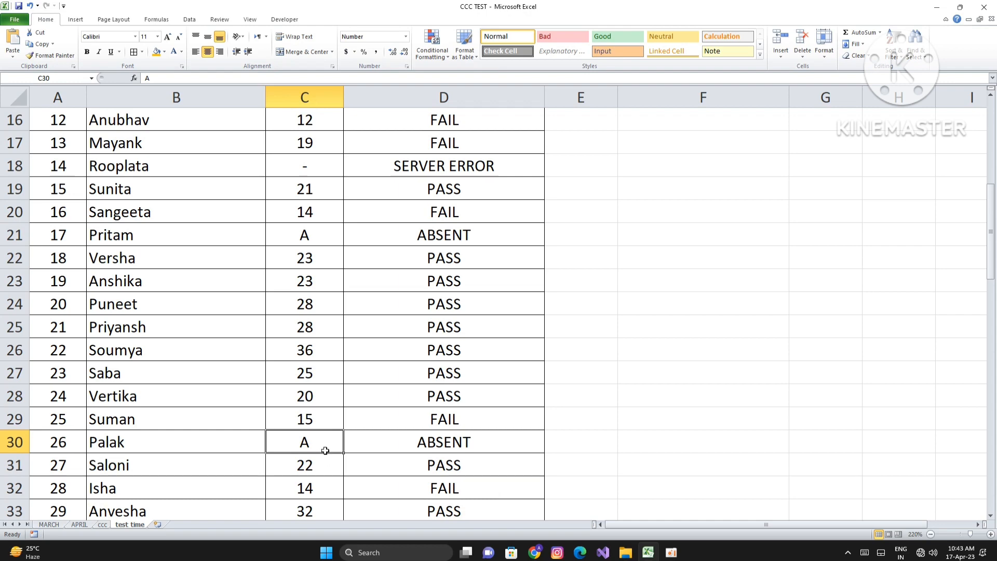
pyautogui.scroll(-3, 324, 454)
pyautogui.click(317, 351)
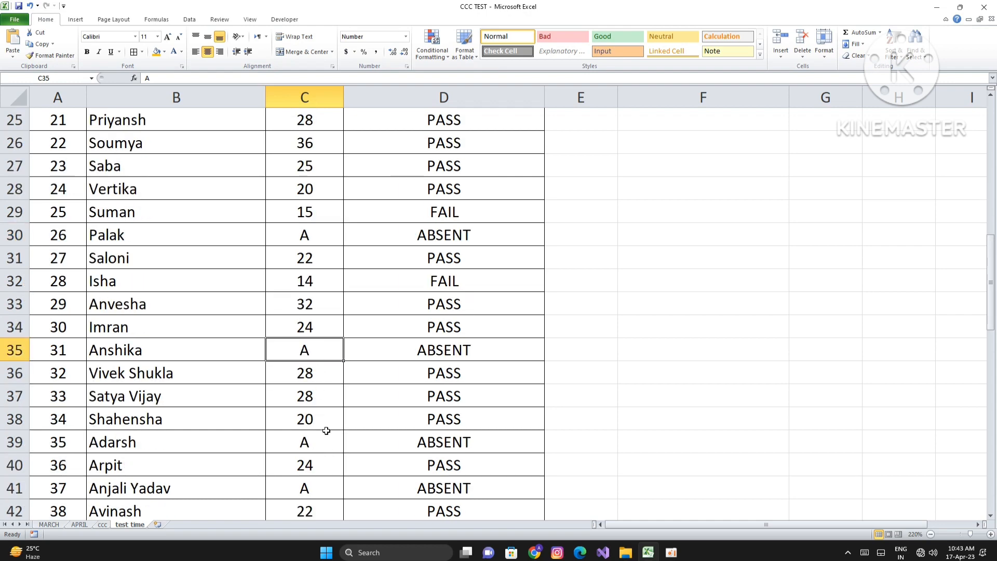
pyautogui.scroll(-1, 329, 465)
pyautogui.click(325, 414)
pyautogui.scroll(8, 802, 251)
pyautogui.scroll(1, 803, 250)
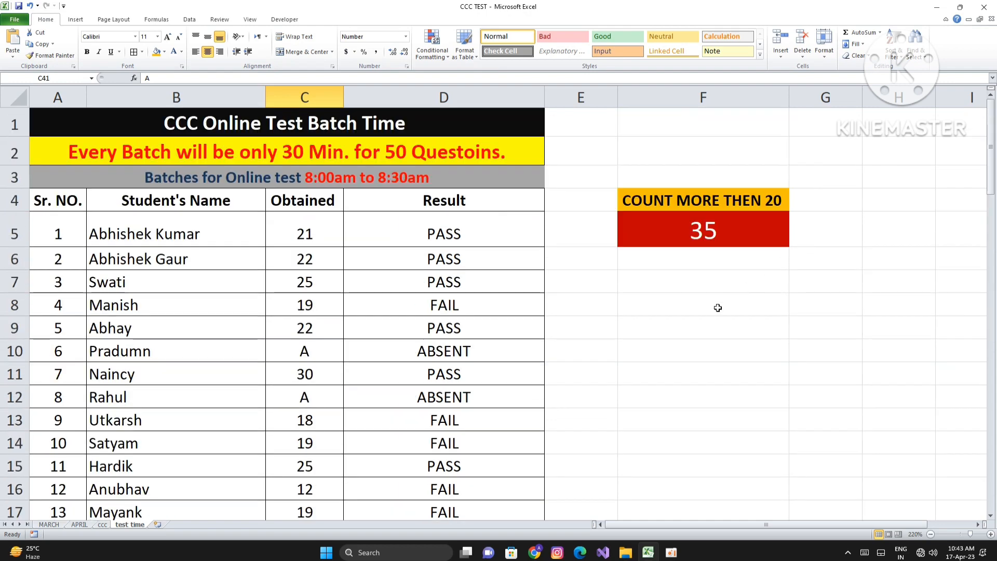
pyautogui.click(718, 308)
pyautogui.click(702, 286)
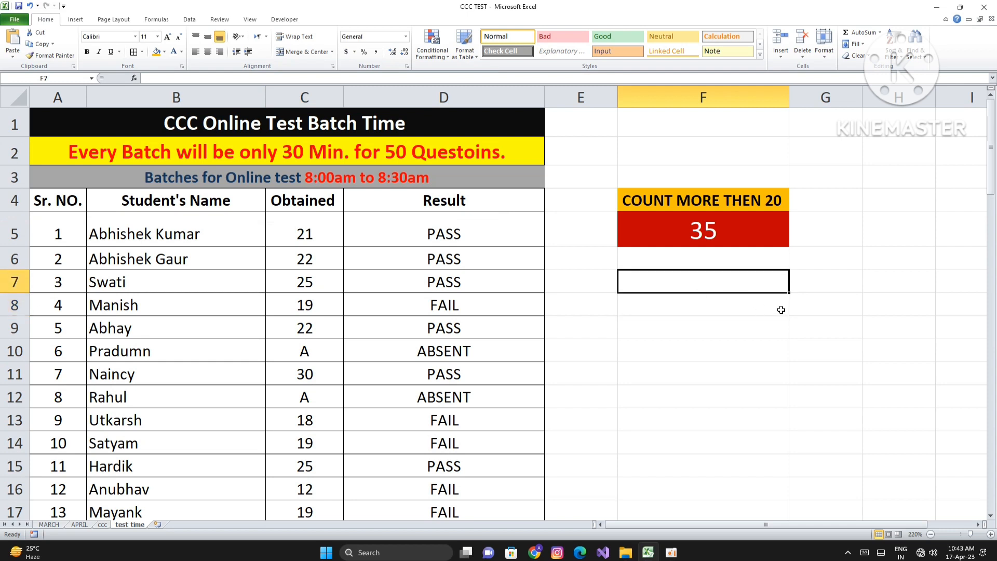
pyautogui.write('COUNT TOTAL AB')
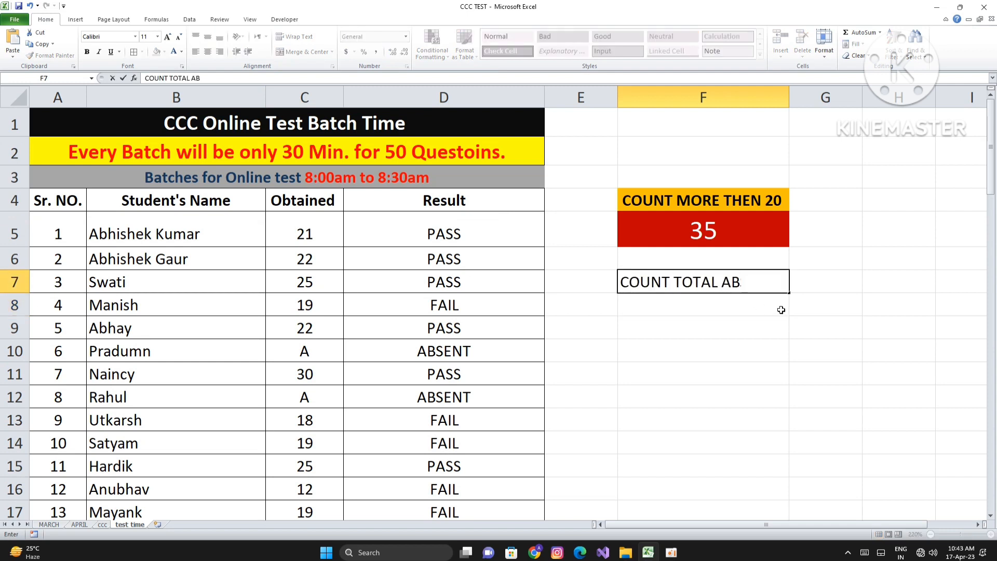
pyautogui.write('SENT')
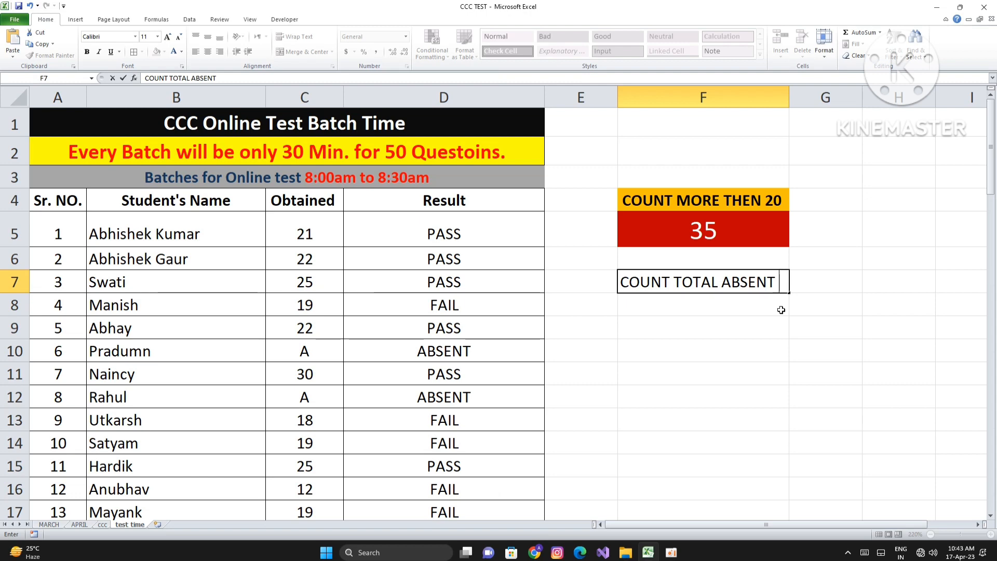
pyautogui.press('BackSpace')
pyautogui.press('BackSpace')
pyautogui.press('BackSpace')
pyautogui.press('BackSpace')
pyautogui.press('BackSpace')
pyautogui.press('BackSpace')
pyautogui.press('BackSpace')
pyautogui.press('BackSpace')
pyautogui.press('BackSpace')
pyautogui.press('BackSpace')
pyautogui.press('BackSpace')
pyautogui.press('BackSpace')
pyautogui.press('BackSpace')
pyautogui.press('BackSpace')
pyautogui.press('BackSpace')
pyautogui.press('BackSpace')
pyautogui.press('BackSpace')
pyautogui.press('BackSpace')
pyautogui.press('BackSpace')
# Enter the label ABSENT STUDENT in cell F7
pyautogui.write('AB')
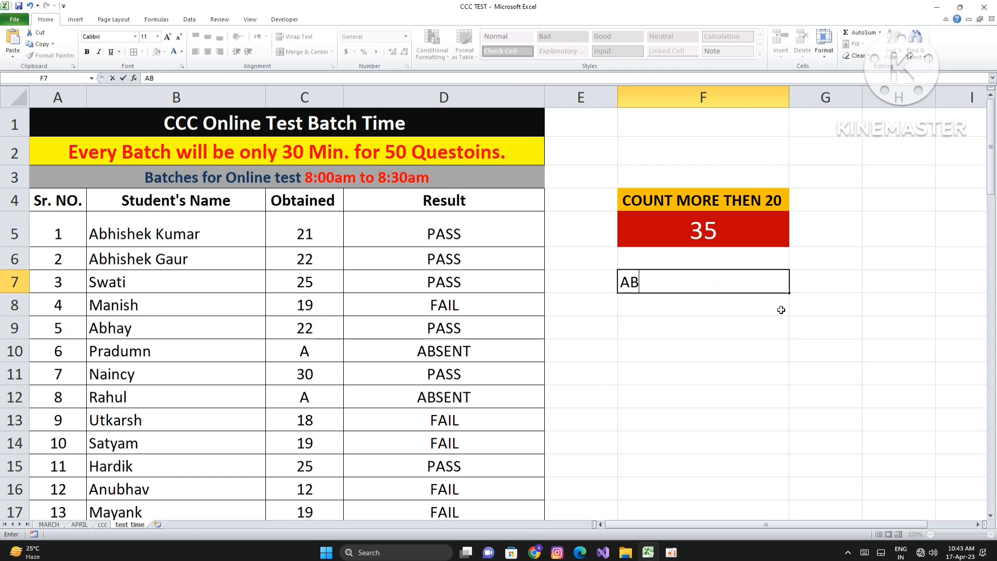
pyautogui.write('SENT STUDENT')
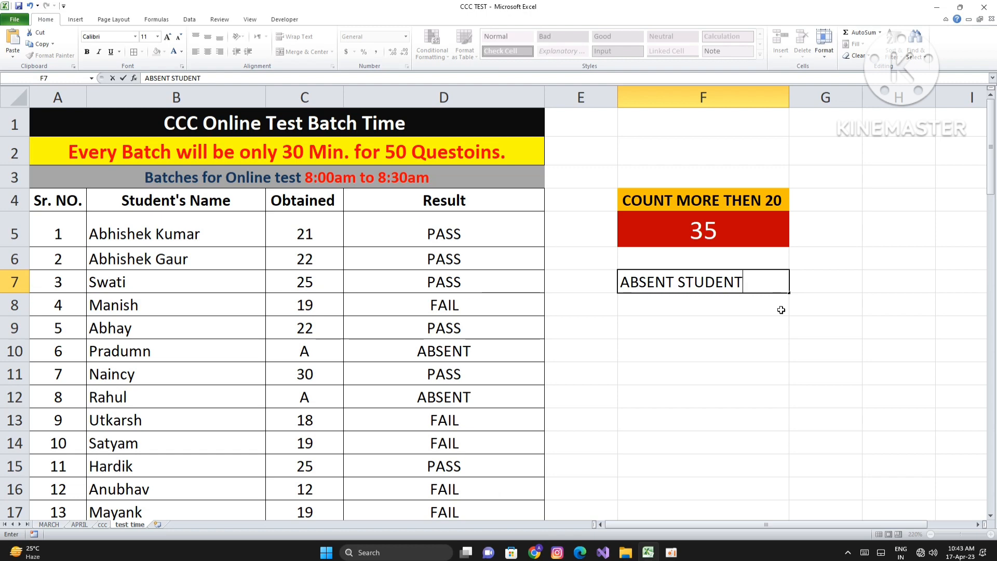
pyautogui.press('Return')
# Copy the formatting of the COUNT MORE THEN 20 label in F4 onto the ABSENT STUDENT label in F7
pyautogui.click(747, 282)
pyautogui.click(719, 203)
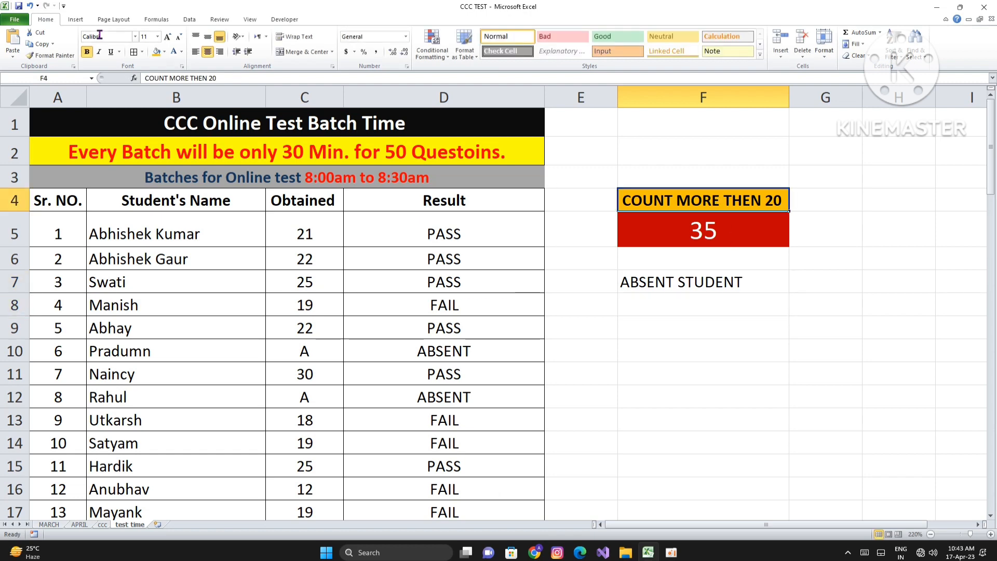
pyautogui.click(52, 55)
pyautogui.click(676, 289)
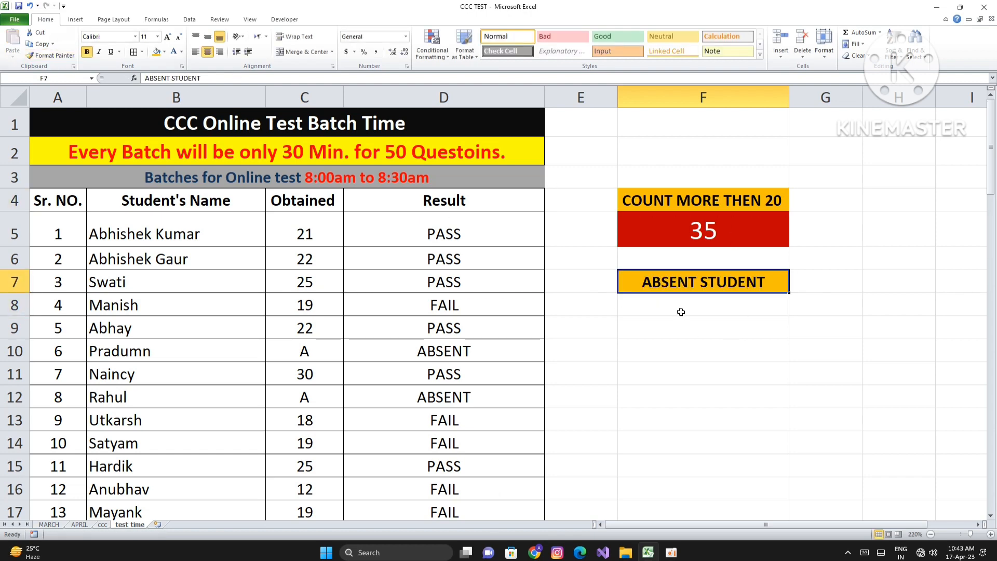
# Enter =COUNTIF(C5:C73,"A") in F8 to count the absent students from the Obtained column
pyautogui.click(718, 304)
pyautogui.write('=')
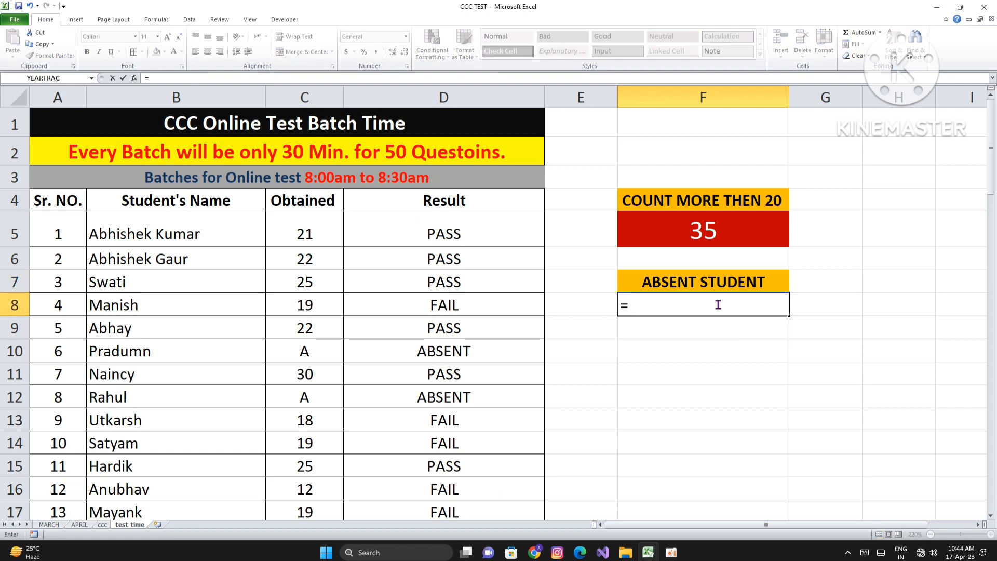
pyautogui.write('COUNTIFS')
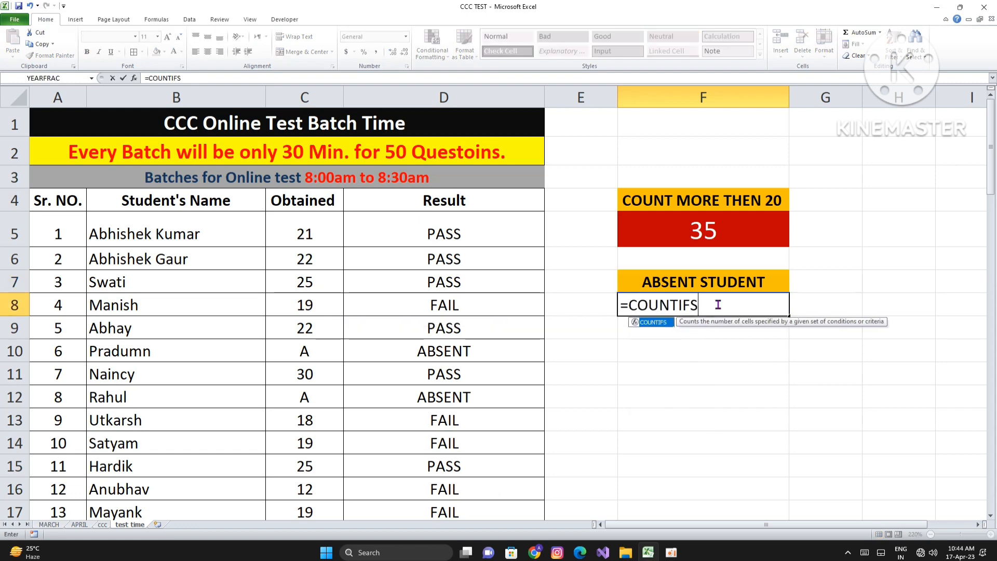
pyautogui.press('BackSpace')
pyautogui.write('(')
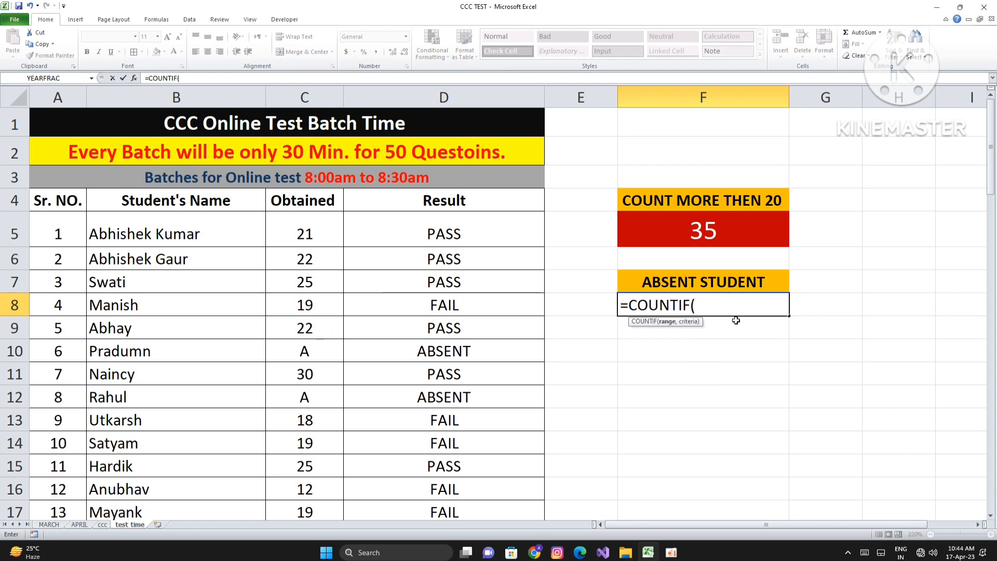
pyautogui.click(338, 230)
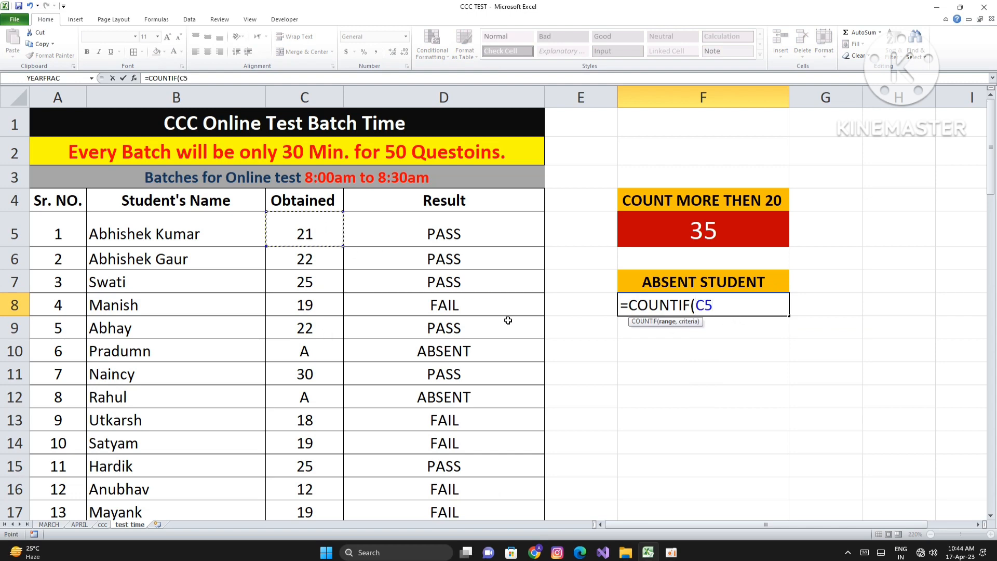
pyautogui.hotkey('ctrl', 'shift', 'Down')
pyautogui.scroll(18, 850, 251)
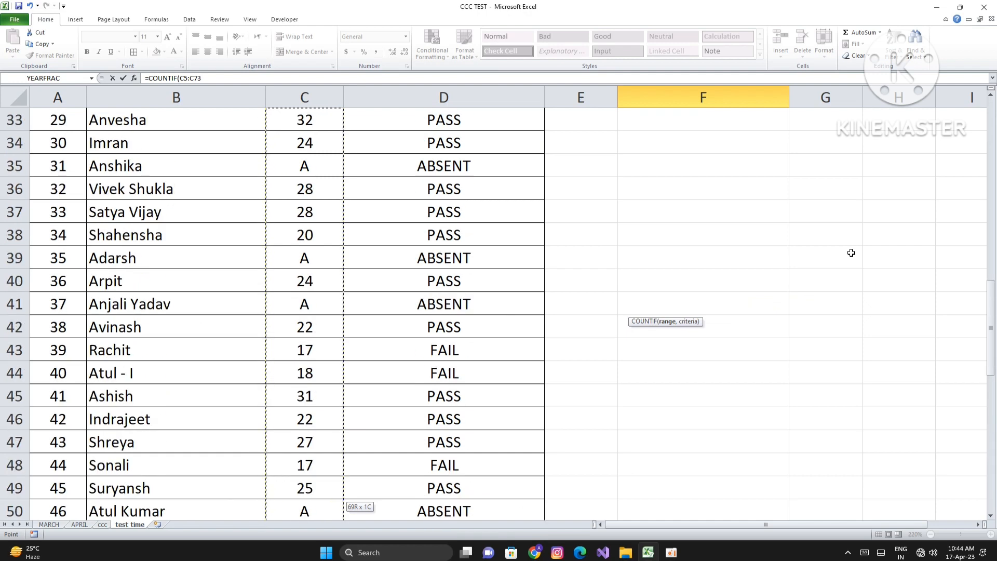
pyautogui.write(',')
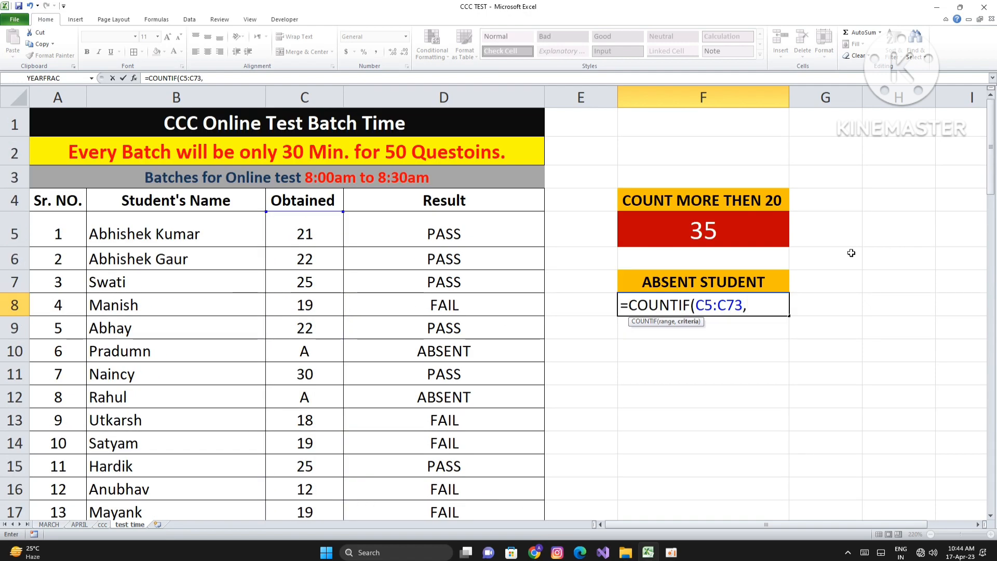
pyautogui.write('"A"')
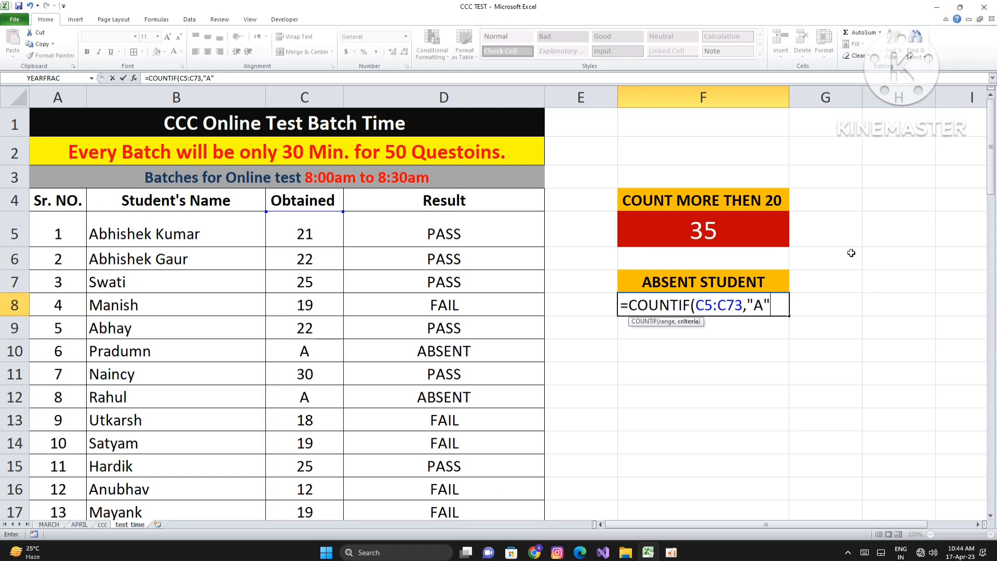
pyautogui.press('Return')
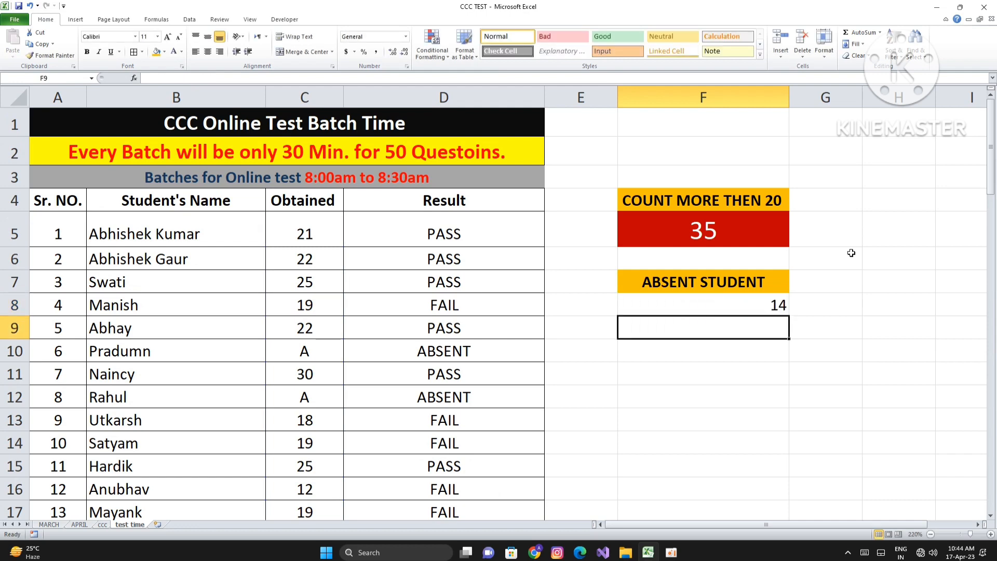
# Copy the red formatting of the count in F5 onto the absent student count in F8
pyautogui.press('Up')
pyautogui.click(670, 231)
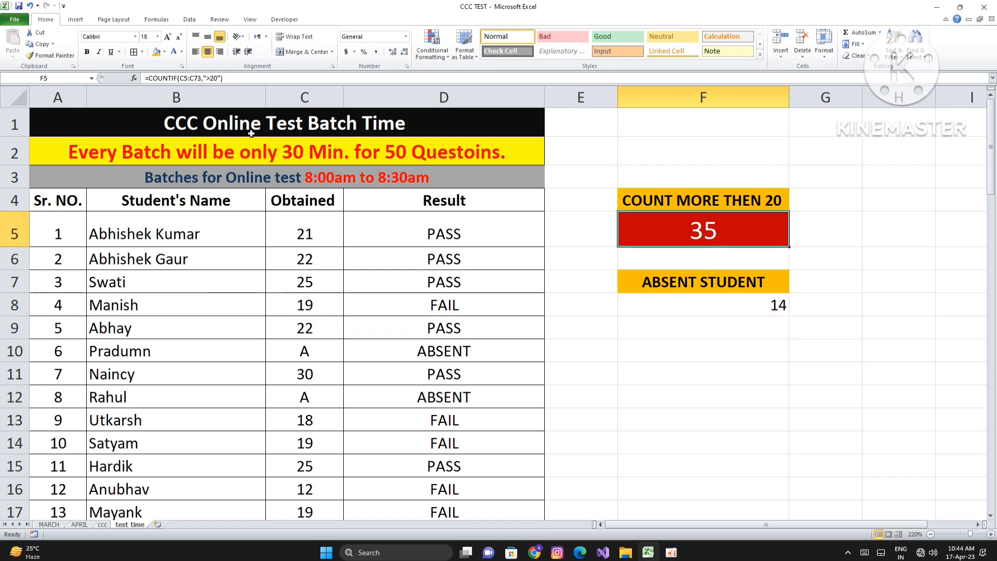
pyautogui.click(51, 55)
pyautogui.click(675, 297)
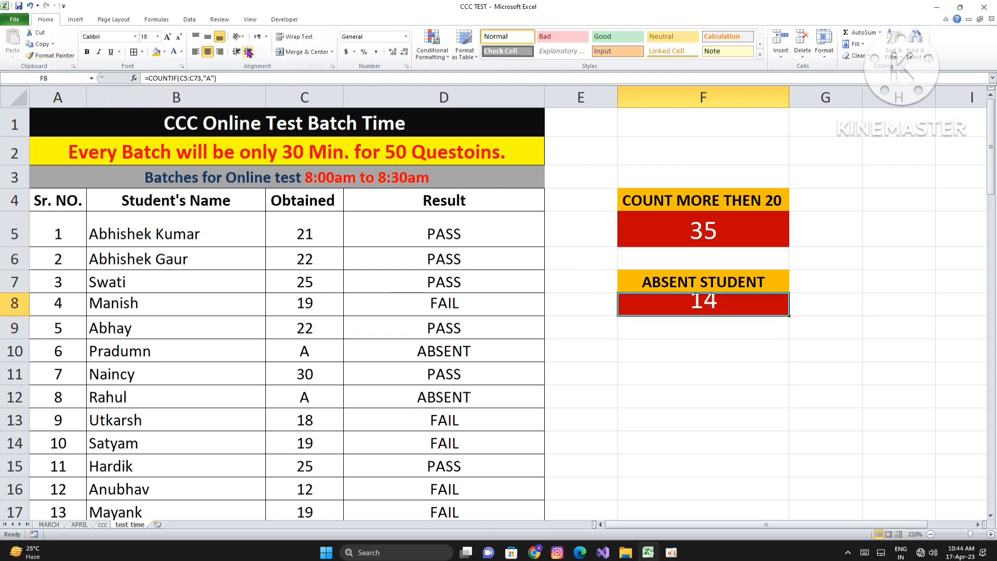
# Reduce the font size of the absent student count in F8 to 12 and make it bold
pyautogui.click(180, 37)
pyautogui.click(179, 38)
pyautogui.click(180, 38)
pyautogui.click(727, 372)
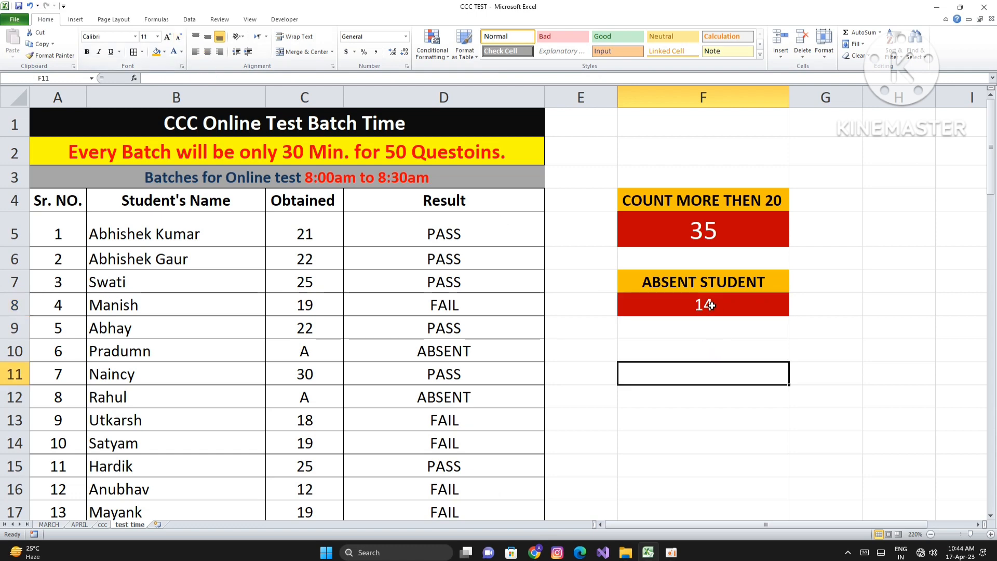
pyautogui.click(675, 312)
pyautogui.click(87, 52)
pyautogui.click(759, 366)
# Enter the label PASS STUDENT in cell F10
pyautogui.click(692, 352)
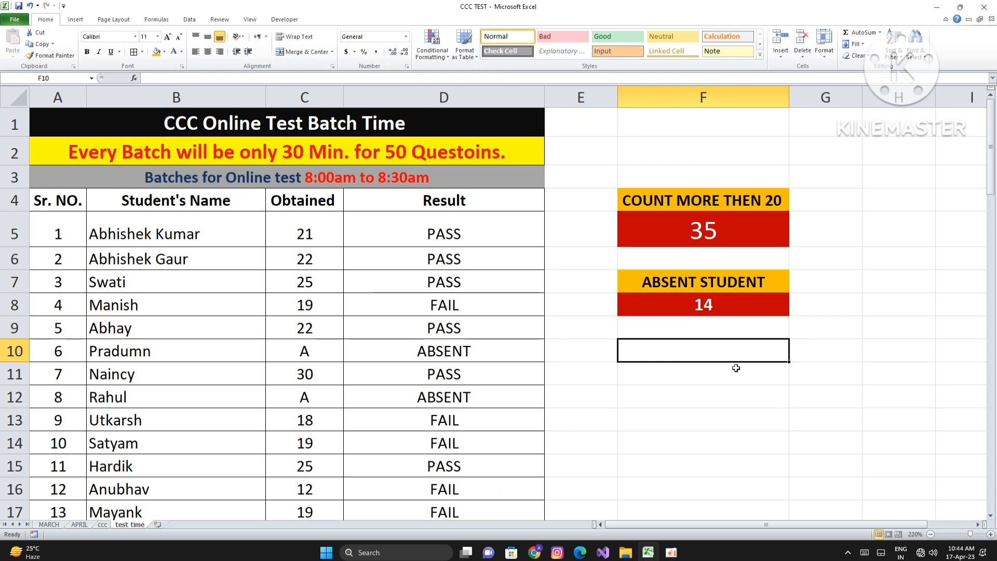
pyautogui.write('PASSED ST')
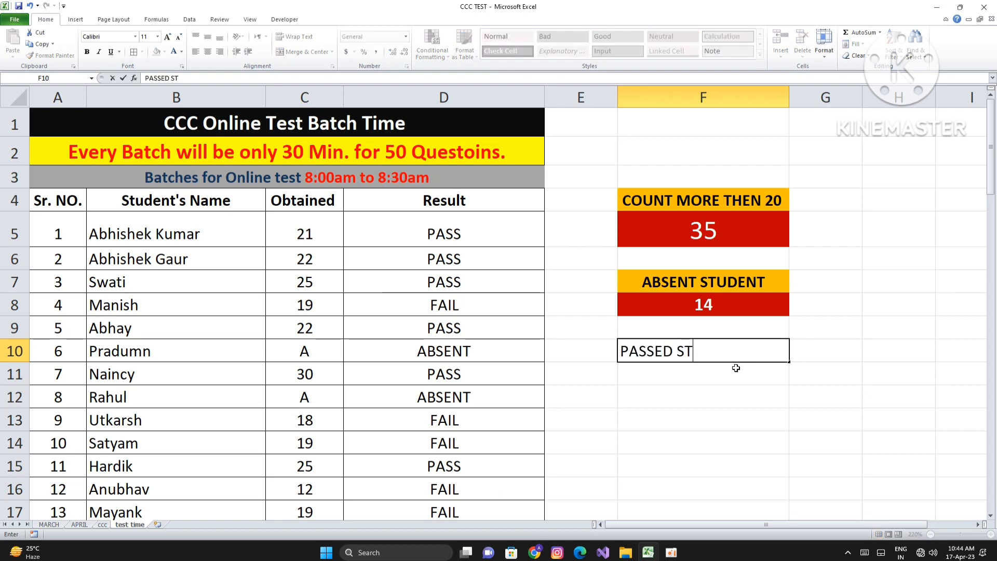
pyautogui.press('BackSpace')
pyautogui.press('BackSpace')
pyautogui.press('BackSpace')
pyautogui.press('BackSpace')
pyautogui.press('BackSpace')
pyautogui.write("STUDENT'")
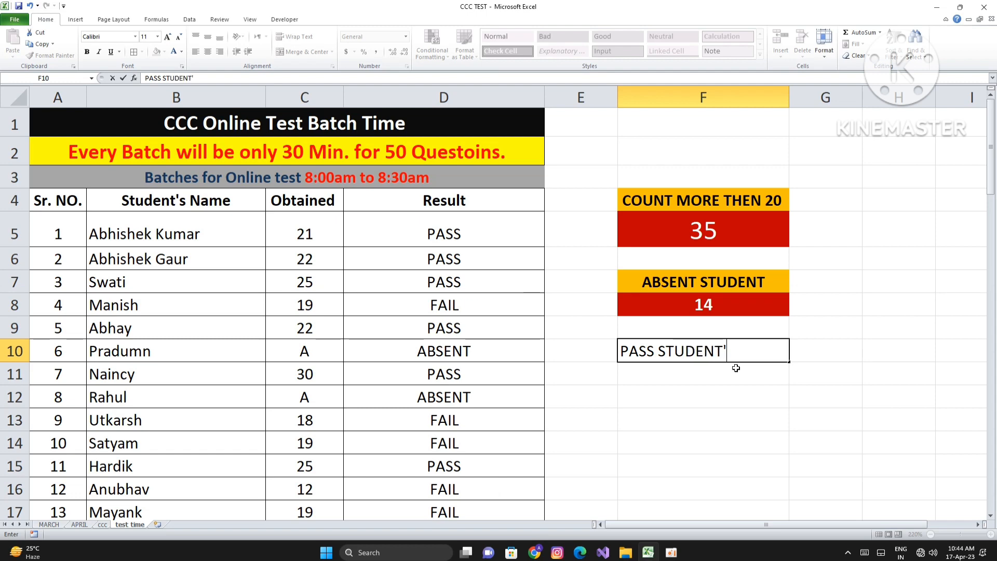
pyautogui.press('BackSpace')
pyautogui.click(738, 413)
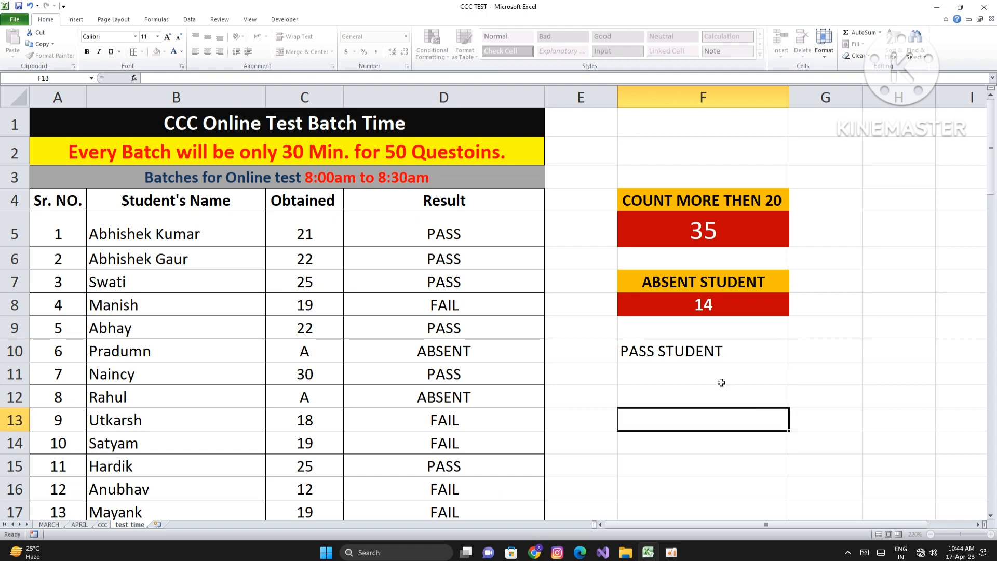
# Copy the formatting of the ABSENT STUDENT label in F7 onto the PASS STUDENT label in F10
pyautogui.click(681, 348)
pyautogui.click(702, 285)
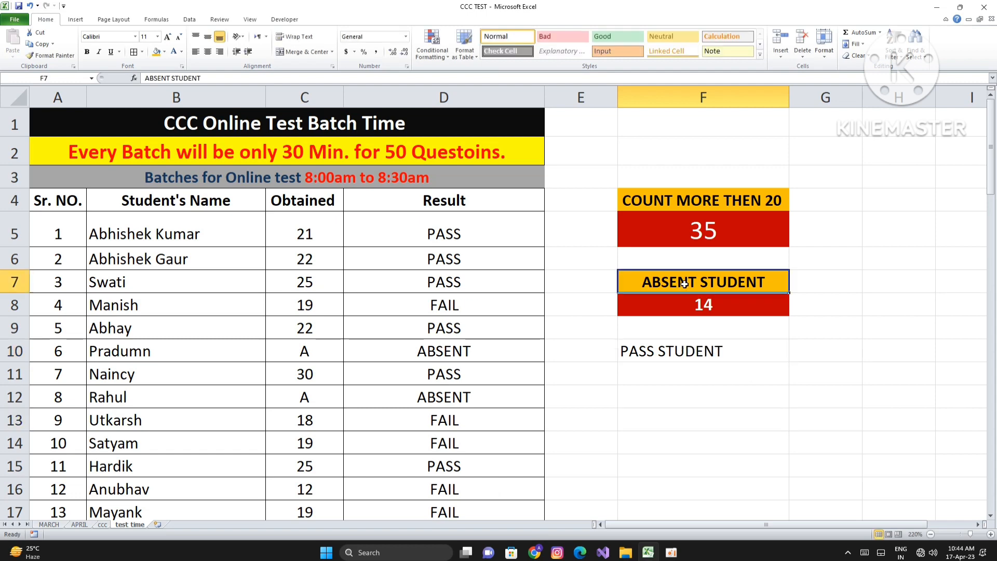
pyautogui.click(52, 55)
pyautogui.click(683, 349)
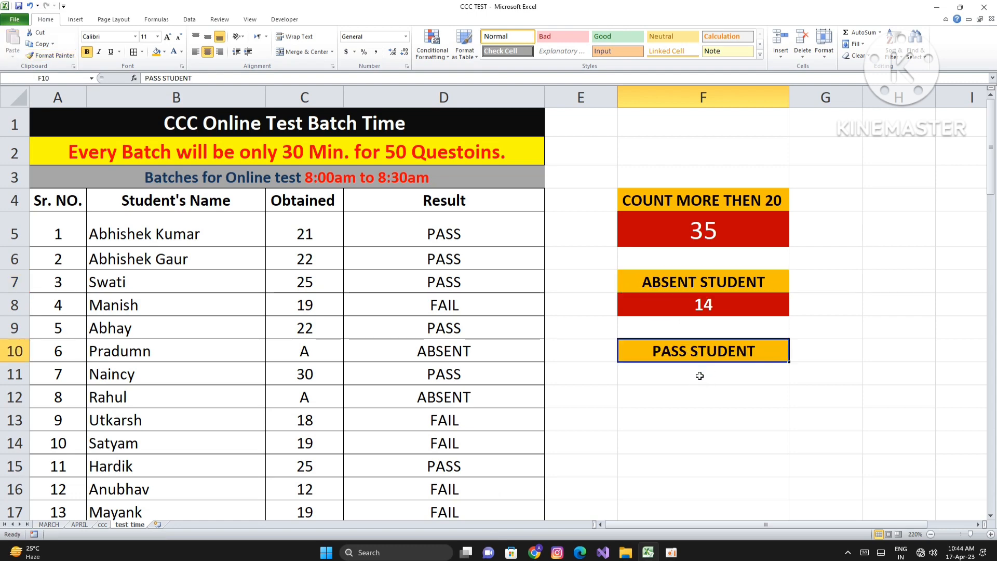
# Enter =COUNTIF(D5:D73,"PASS") in F11 to count the passed students from the Result column
pyautogui.click(701, 374)
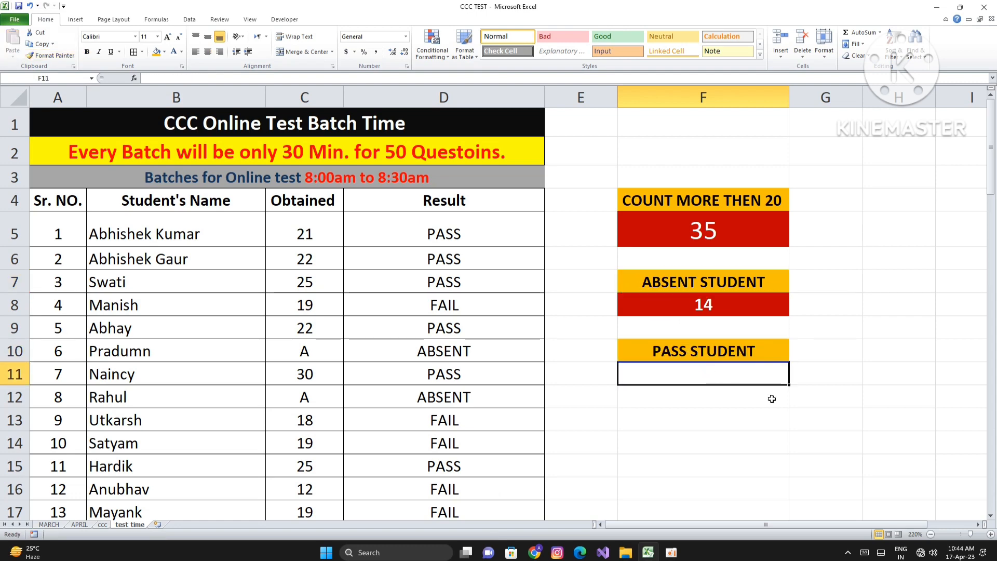
pyautogui.write('=')
pyautogui.press('BackSpace')
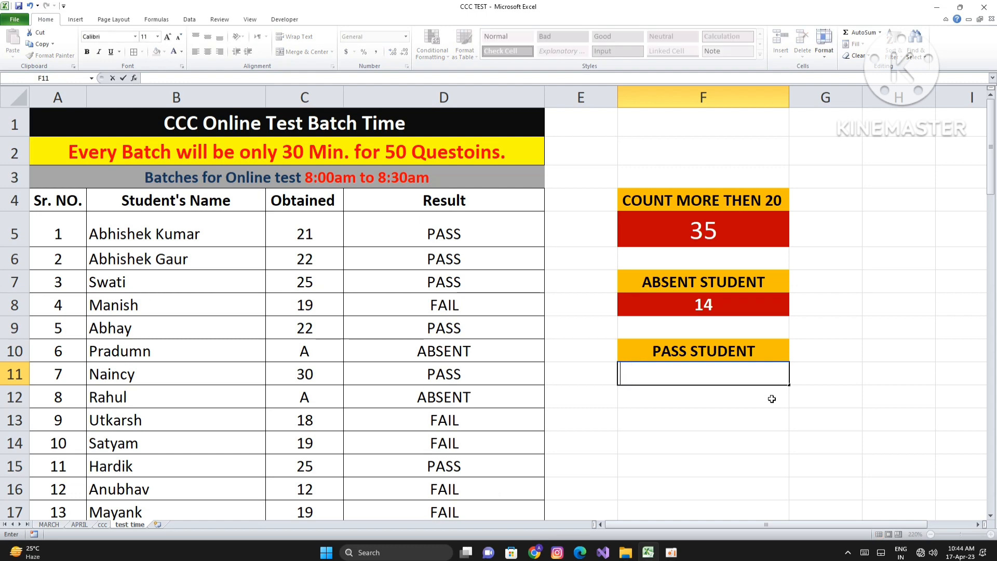
pyautogui.write('=')
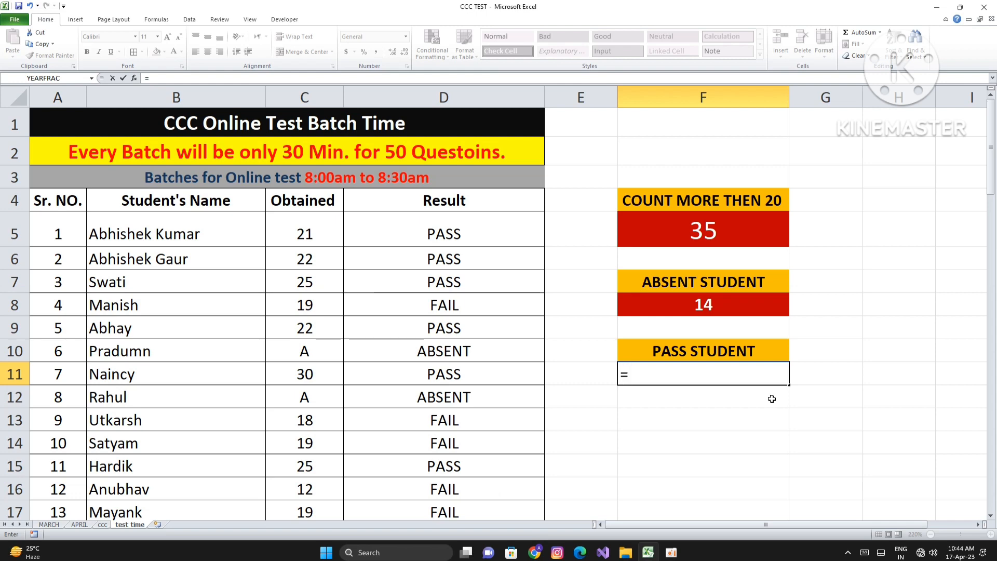
pyautogui.write('COUNTIF(')
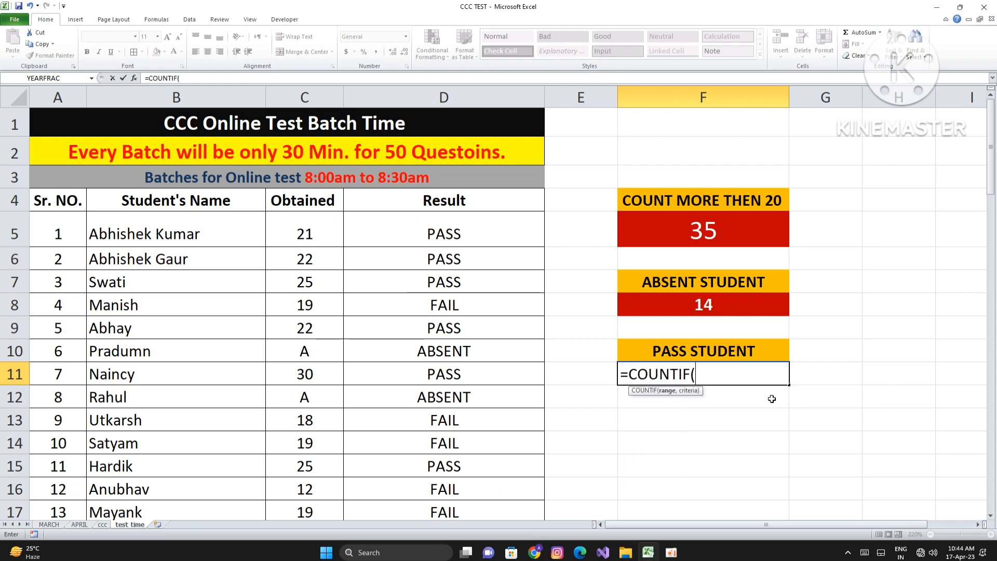
pyautogui.click(449, 230)
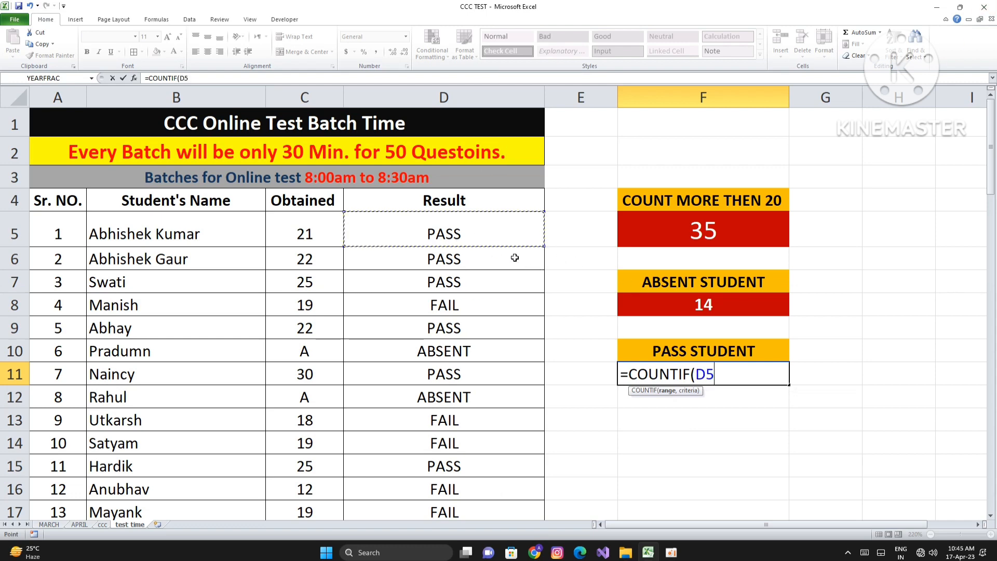
pyautogui.hotkey('ctrl', 'shift', 'Down')
pyautogui.scroll(19, 755, 227)
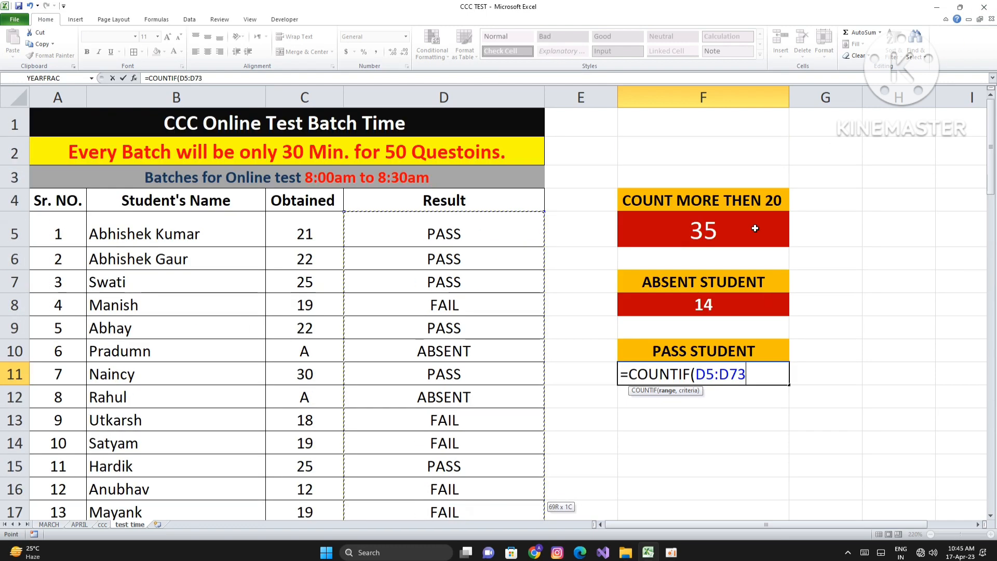
pyautogui.write(',')
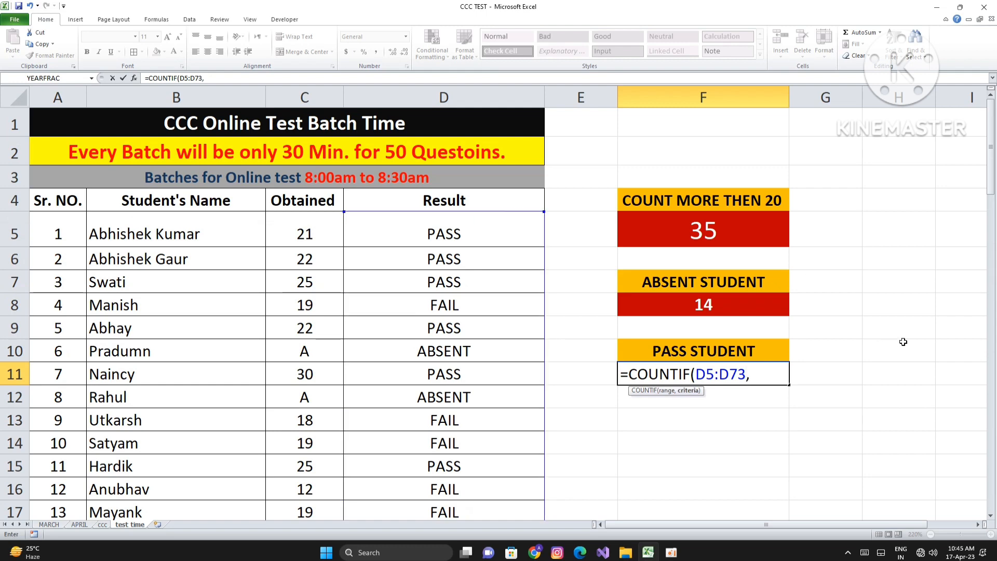
pyautogui.write('"PASS"')
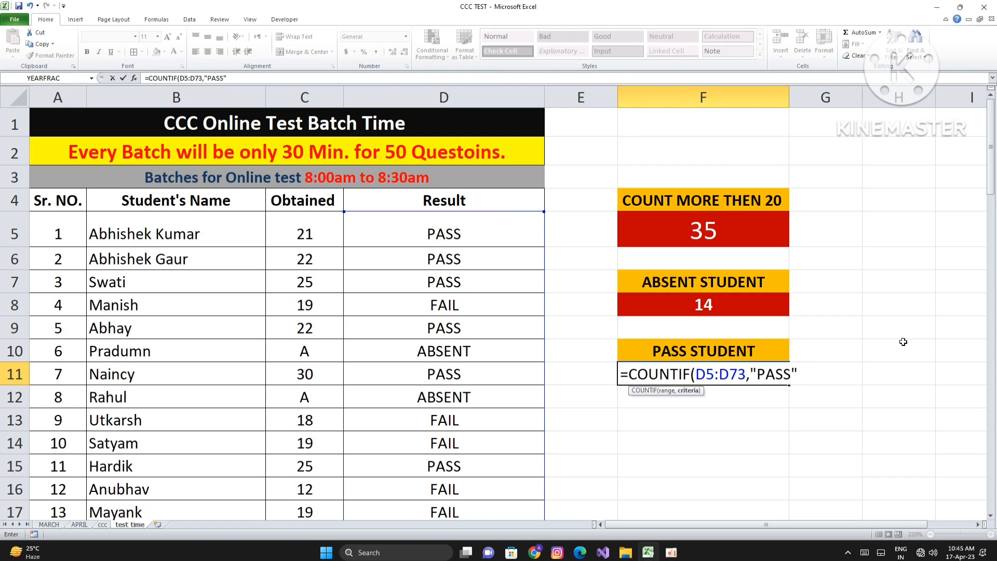
pyautogui.press('Return')
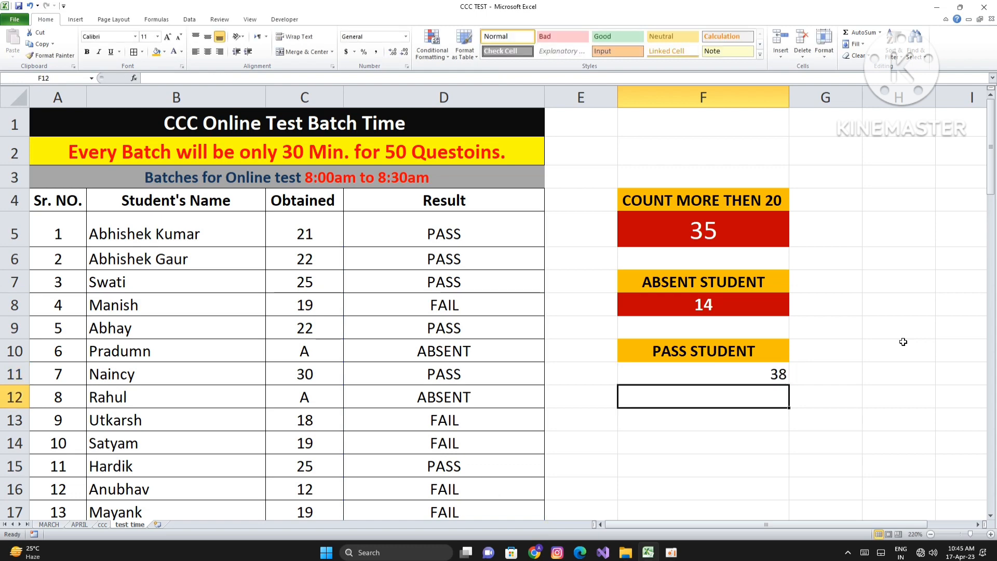
# Center the pass student count in F11 and make it bold
pyautogui.press('Up')
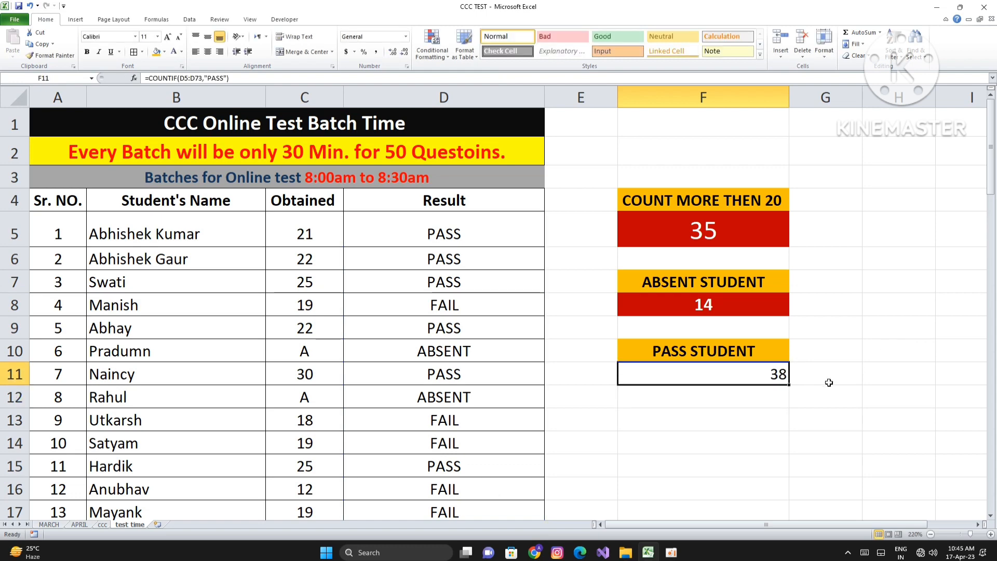
pyautogui.click(726, 407)
pyautogui.click(719, 375)
pyautogui.click(207, 51)
pyautogui.click(777, 443)
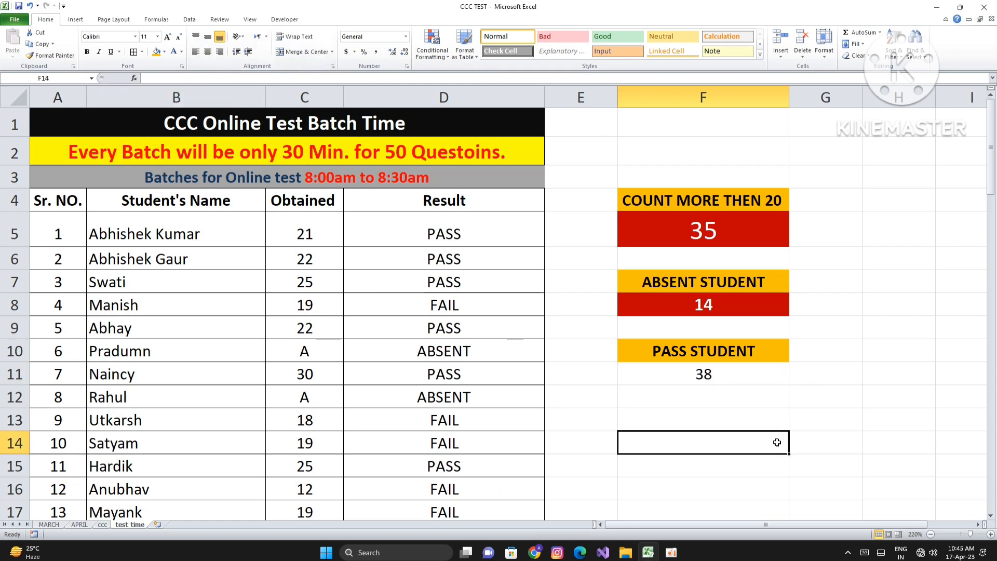
pyautogui.click(725, 382)
pyautogui.click(87, 53)
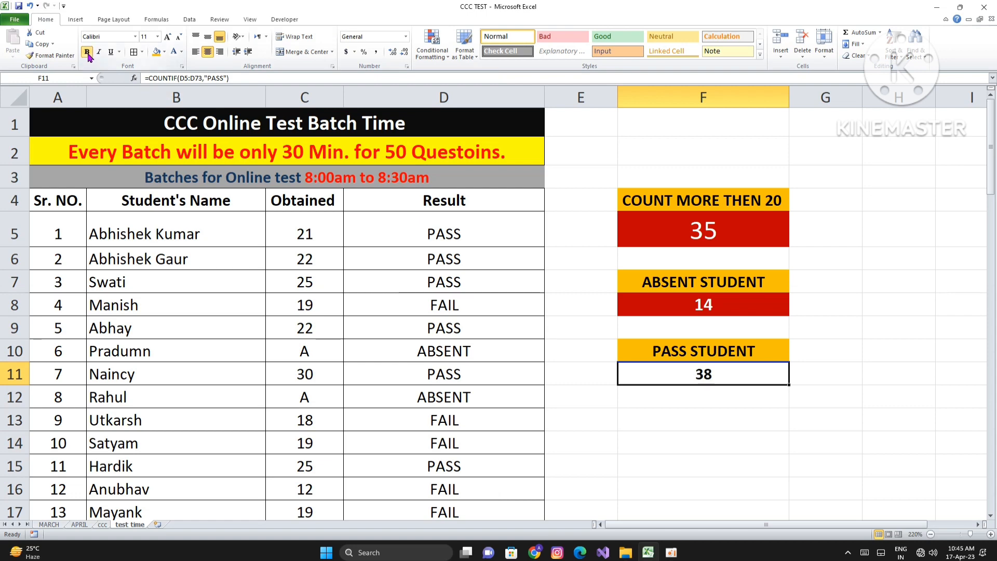
# Copy the formatting of the absent student count in F8 onto the pass student count in F11
pyautogui.click(692, 311)
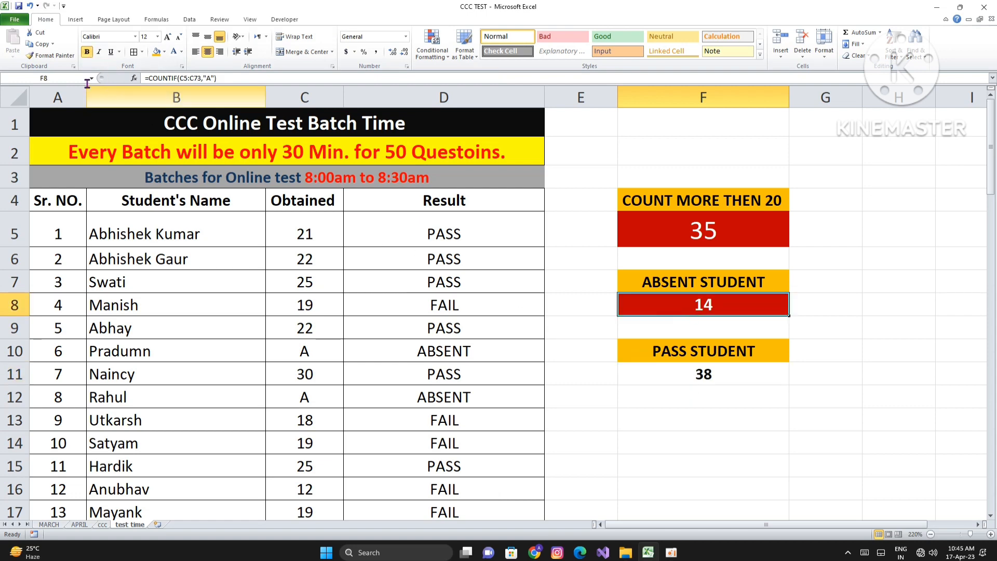
pyautogui.click(51, 55)
pyautogui.click(701, 373)
pyautogui.click(694, 411)
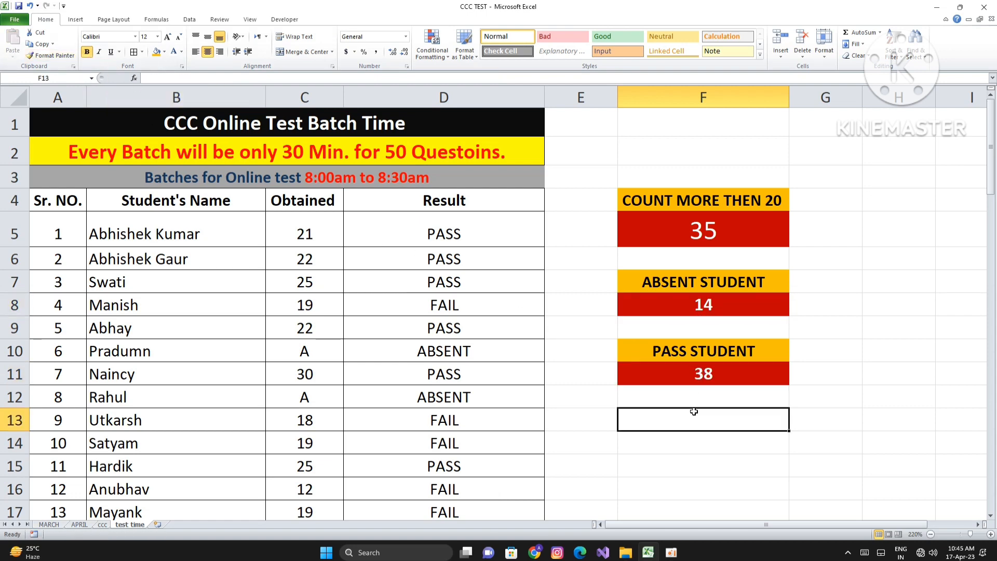
pyautogui.click(701, 396)
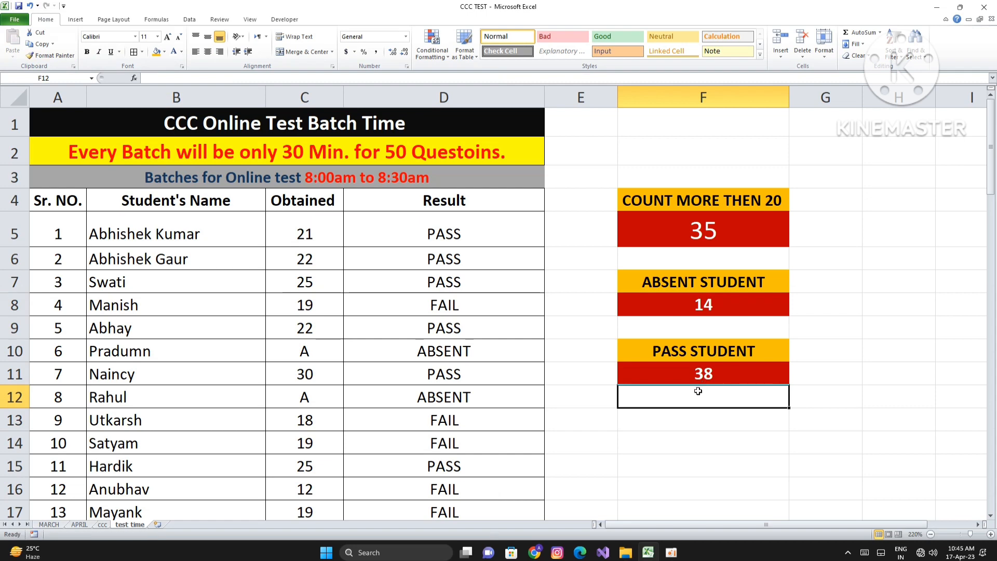
pyautogui.scroll(-2, 695, 414)
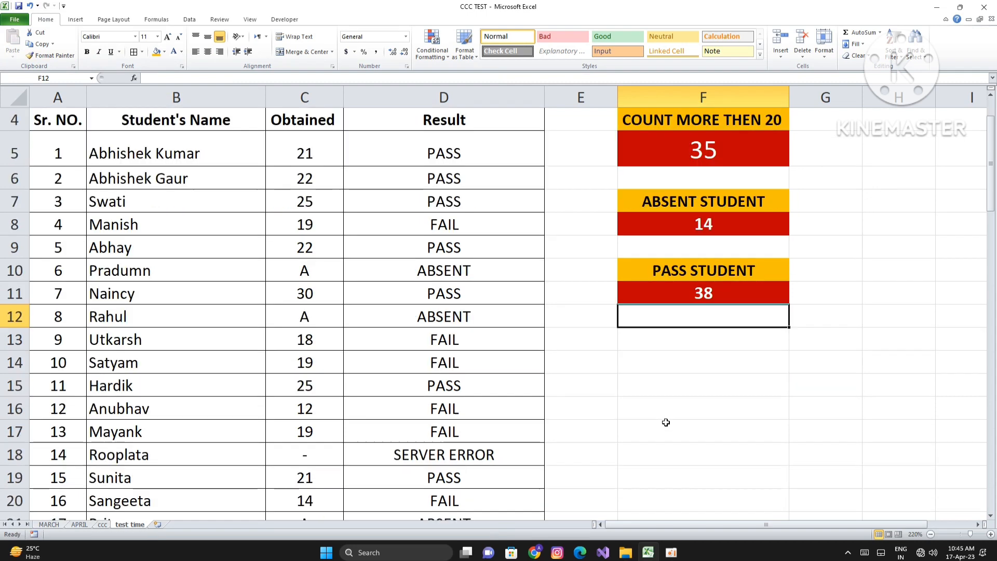
pyautogui.scroll(-2, 674, 416)
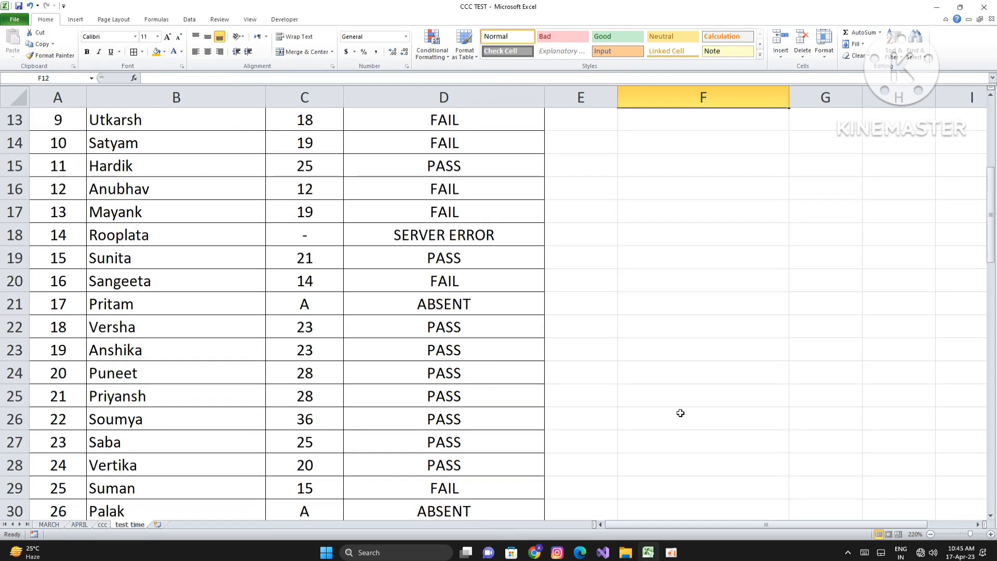
pyautogui.scroll(4, 679, 412)
pyautogui.click(708, 414)
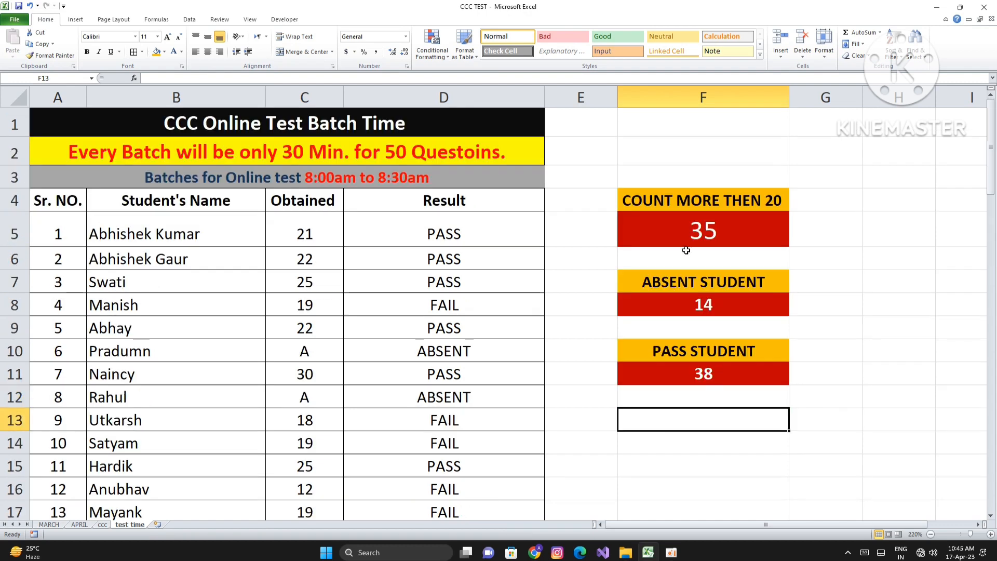
# Review the COUNTIF formulas behind the more-than-20 count in F5 and the pass student count in F11
pyautogui.click(685, 234)
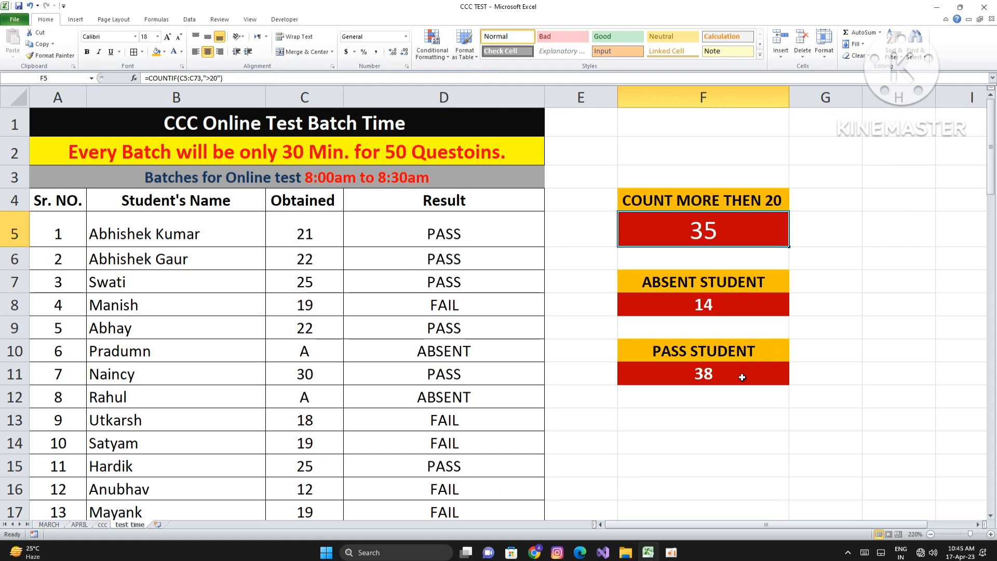
pyautogui.click(715, 376)
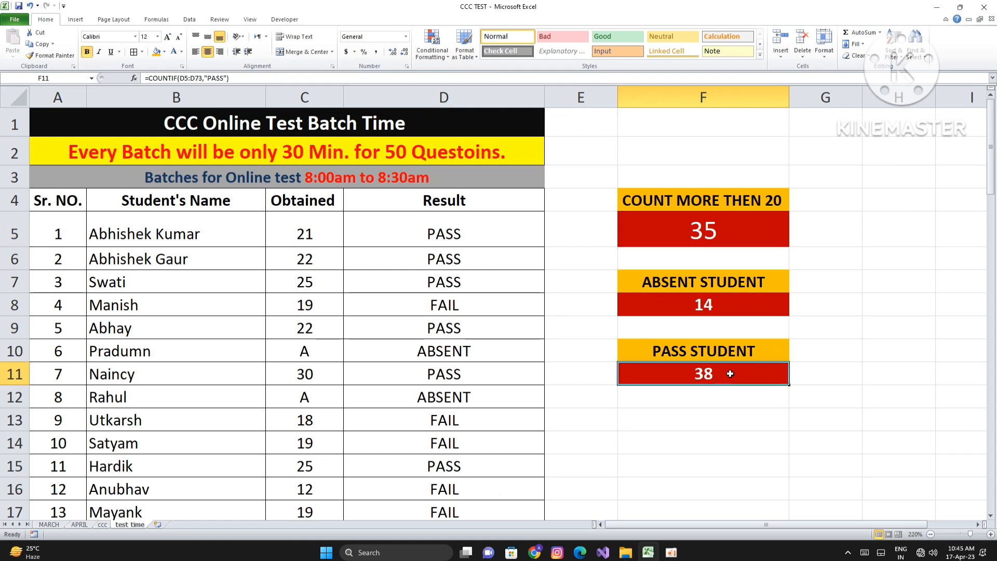
pyautogui.click(459, 233)
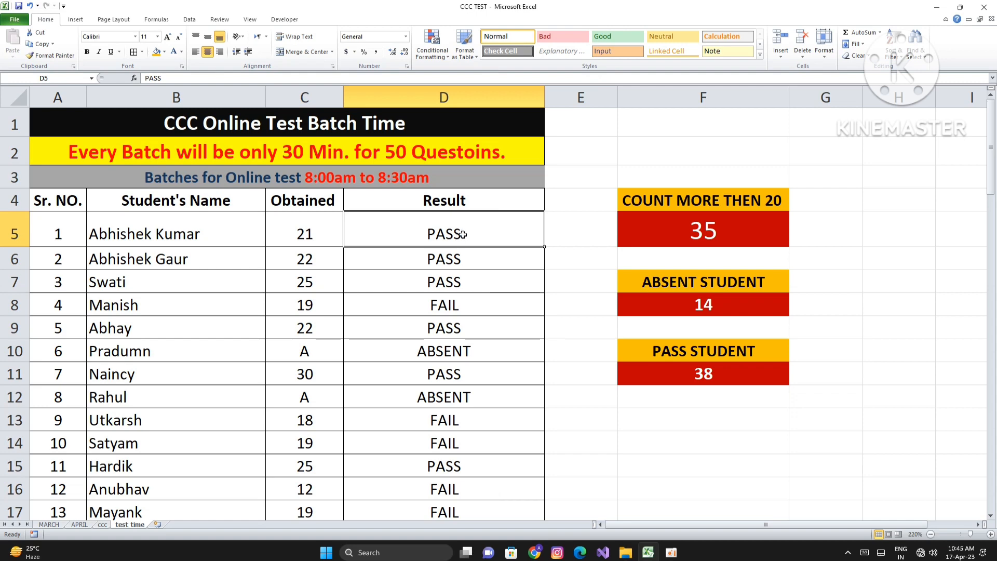
pyautogui.click(708, 373)
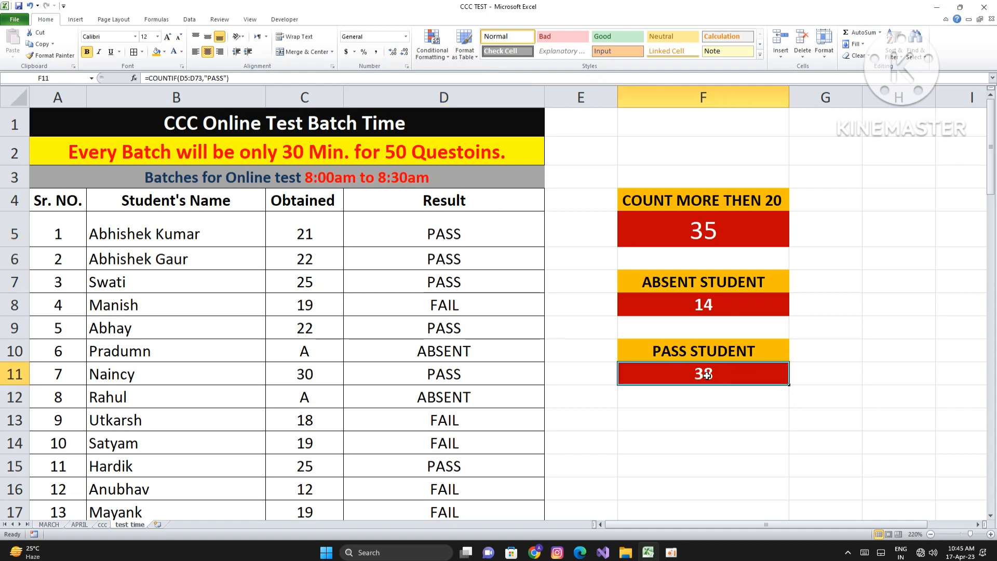
pyautogui.click(726, 401)
pyautogui.click(718, 384)
pyautogui.click(716, 398)
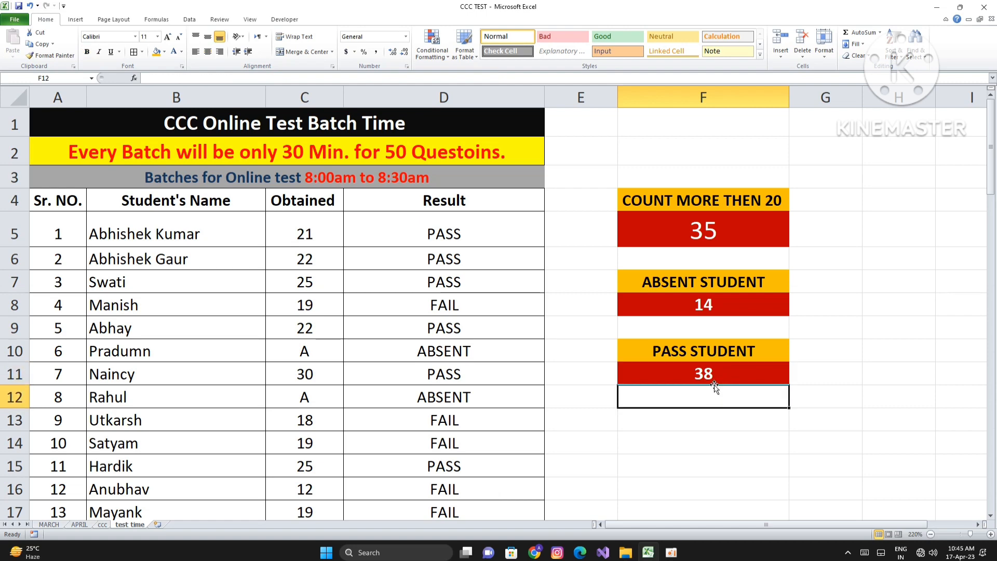
# Add the label FAIL STUDENT in F13 and give it the formatting of the PASS STUDENT label in F10
pyautogui.click(701, 415)
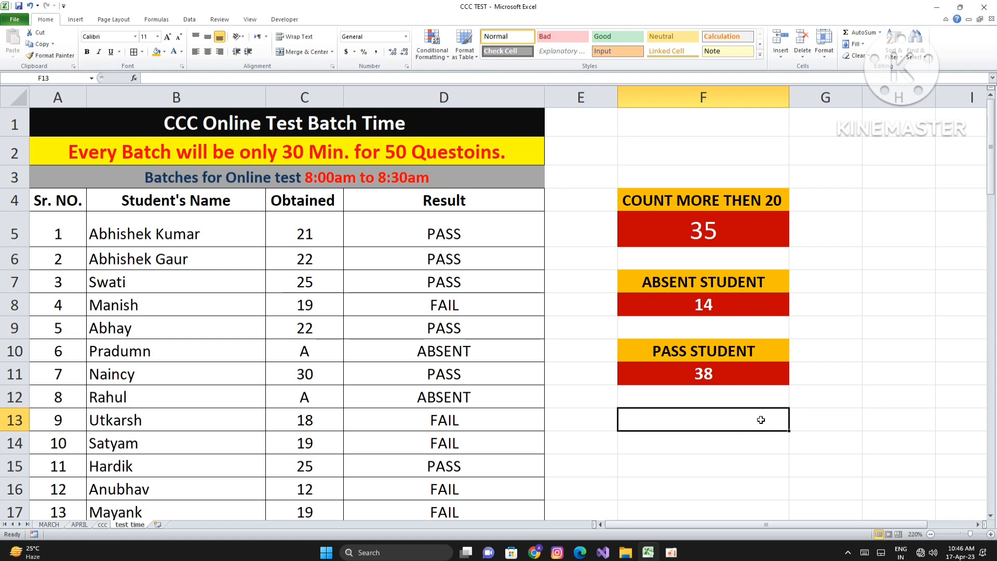
pyautogui.write('FAIL STUDENT')
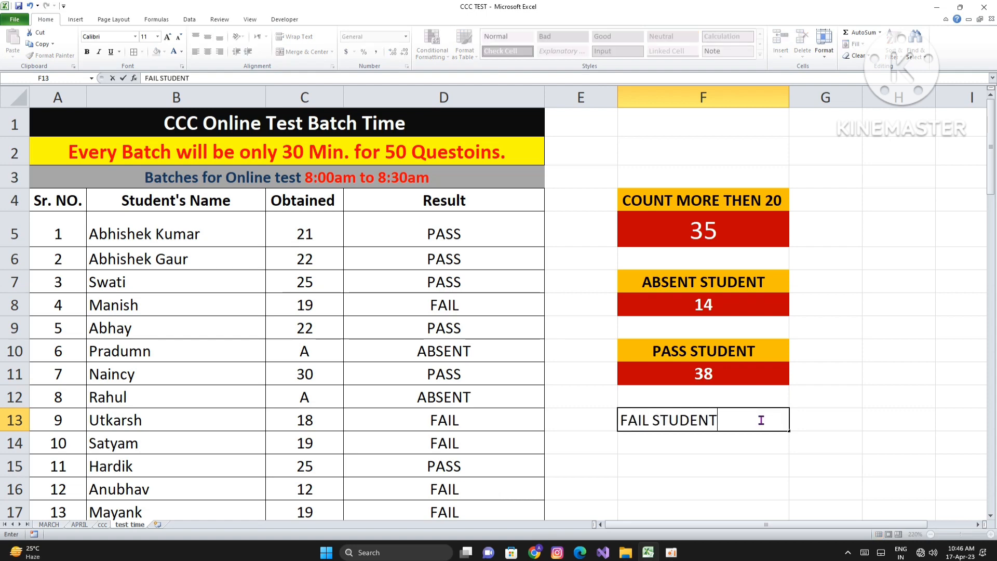
pyautogui.press('Return')
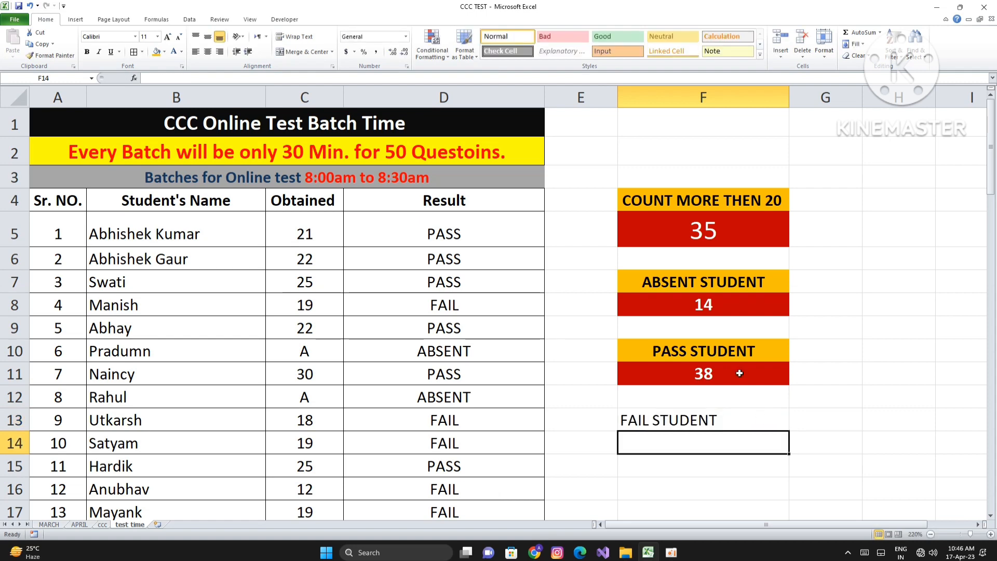
pyautogui.click(720, 358)
pyautogui.click(51, 55)
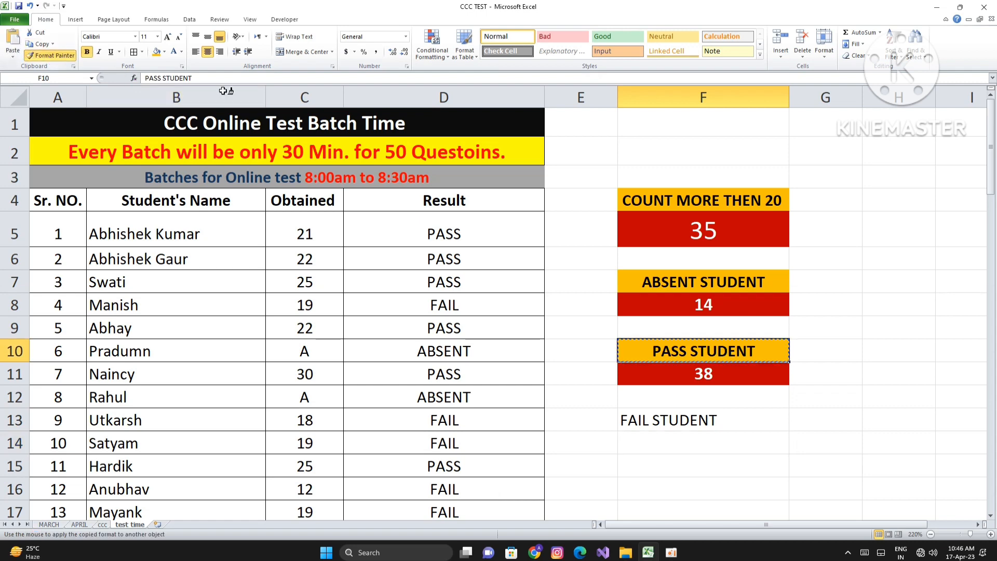
pyautogui.click(717, 421)
# Copy the formatting of the pass student count in F11 onto the empty cell F14
pyautogui.click(680, 377)
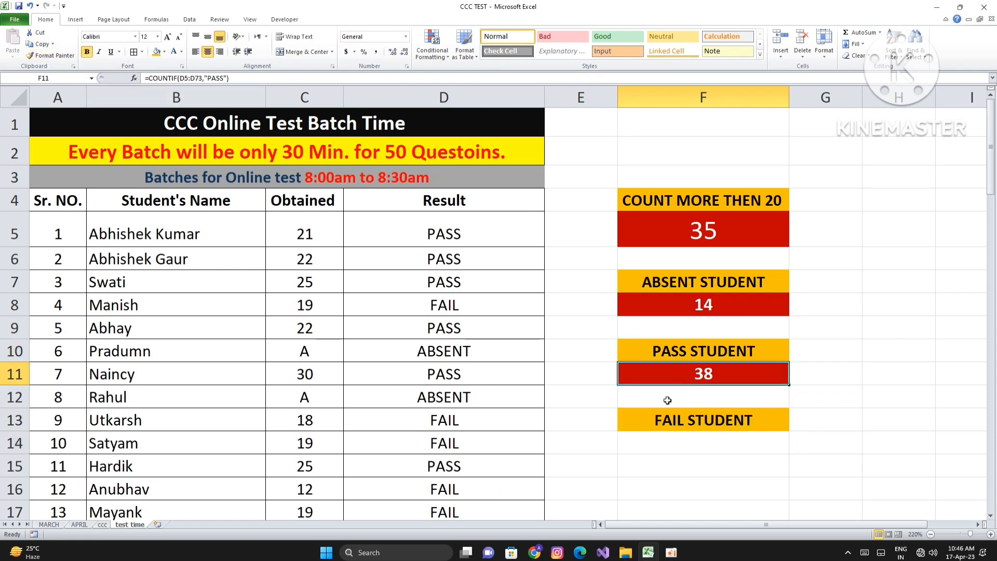
pyautogui.click(51, 55)
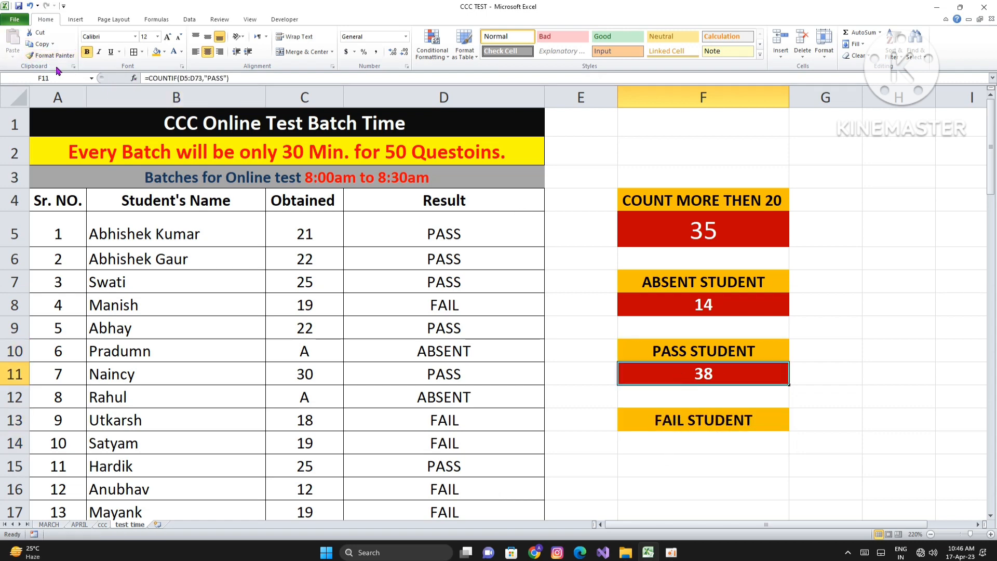
pyautogui.click(690, 446)
# Enter =COUNTIF(D5:D73,"FAIL") in F14 to count the failed students from the Result column
pyautogui.write('=COUNTI')
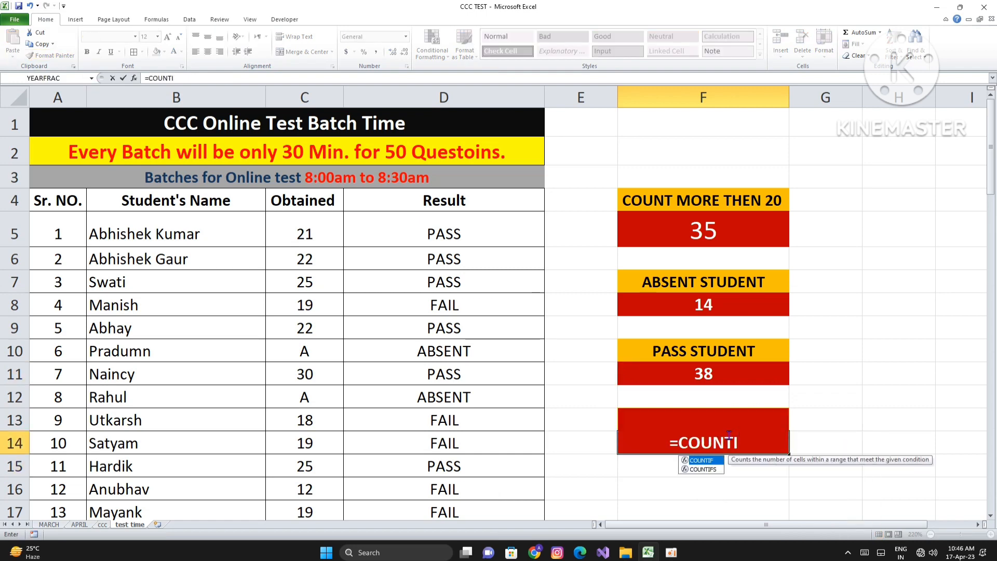
pyautogui.write('F(')
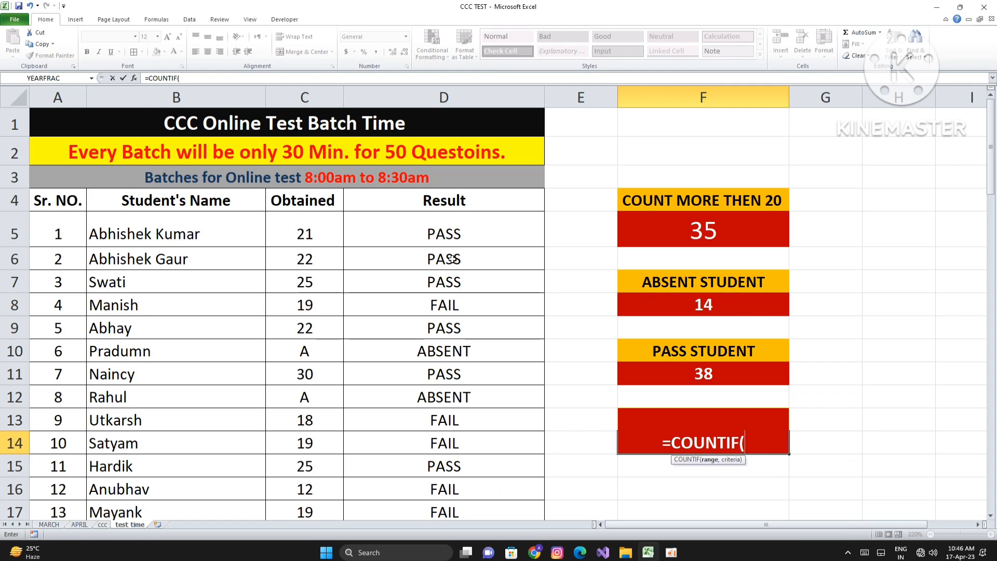
pyautogui.click(450, 244)
pyautogui.hotkey('ctrl', 'shift', 'Down')
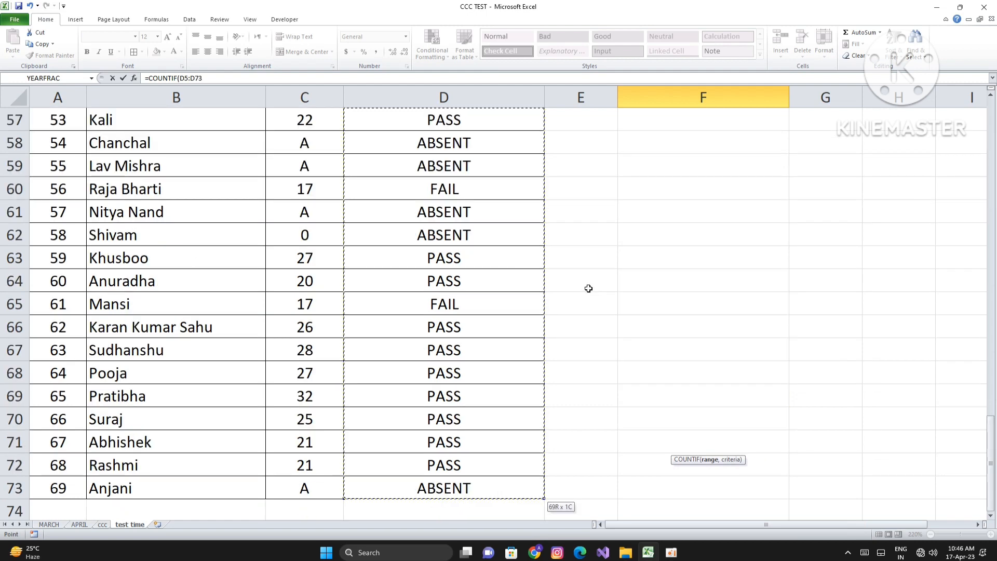
pyautogui.scroll(18, 598, 286)
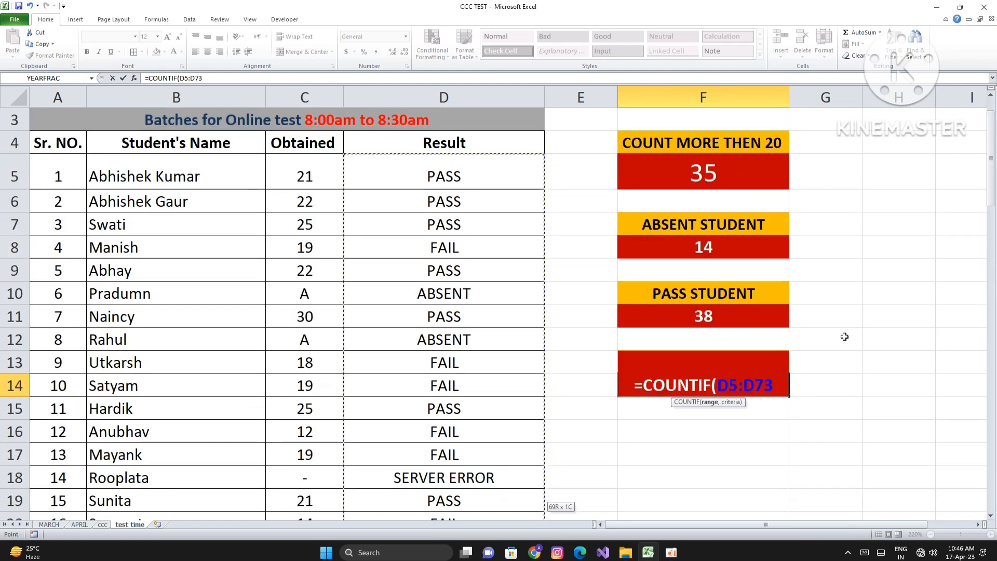
pyautogui.write(',"FAIL"')
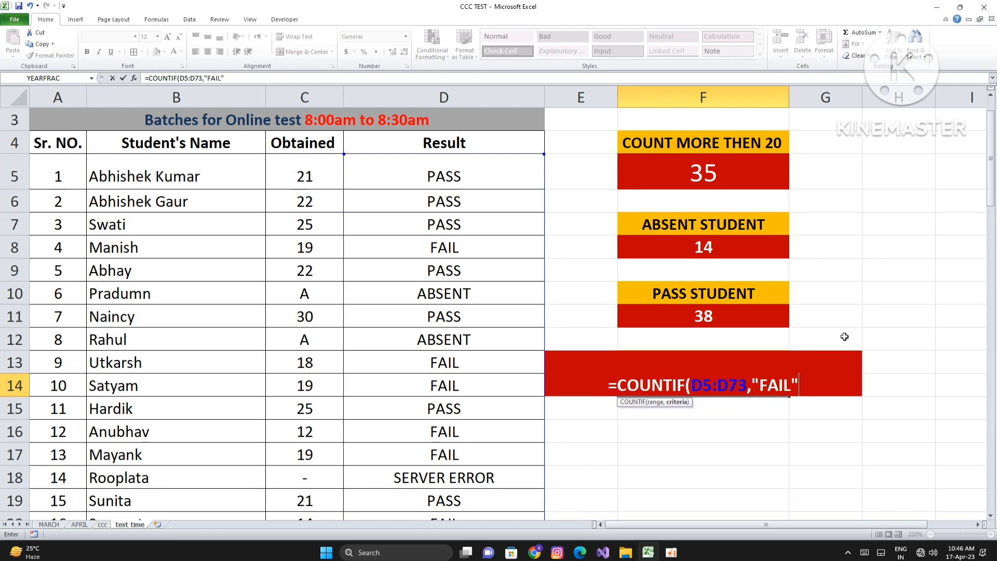
pyautogui.write(')')
pyautogui.press('Return')
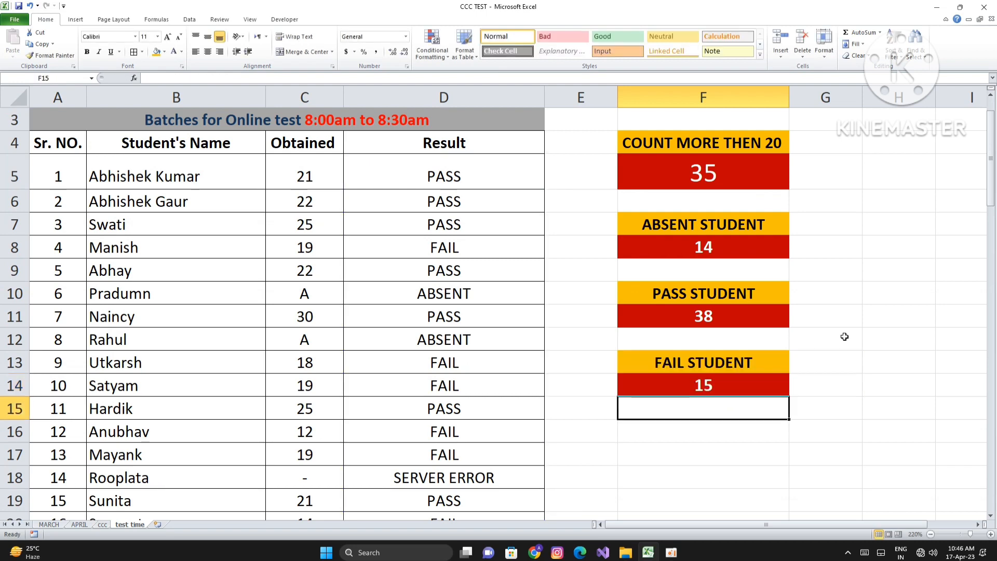
# Copy the formatting of the FAIL STUDENT label in F13 onto the empty cell F16
pyautogui.click(708, 433)
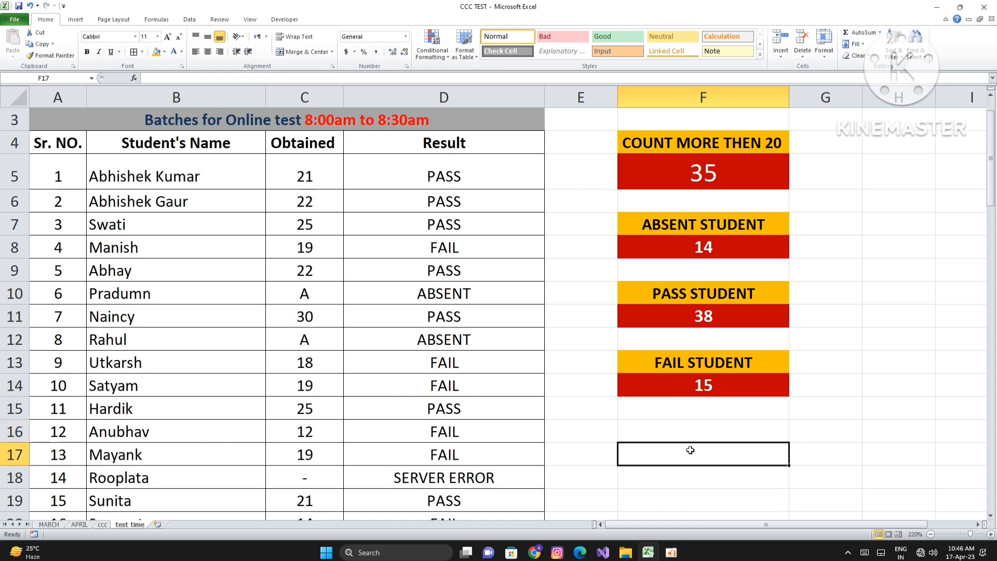
pyautogui.click(733, 370)
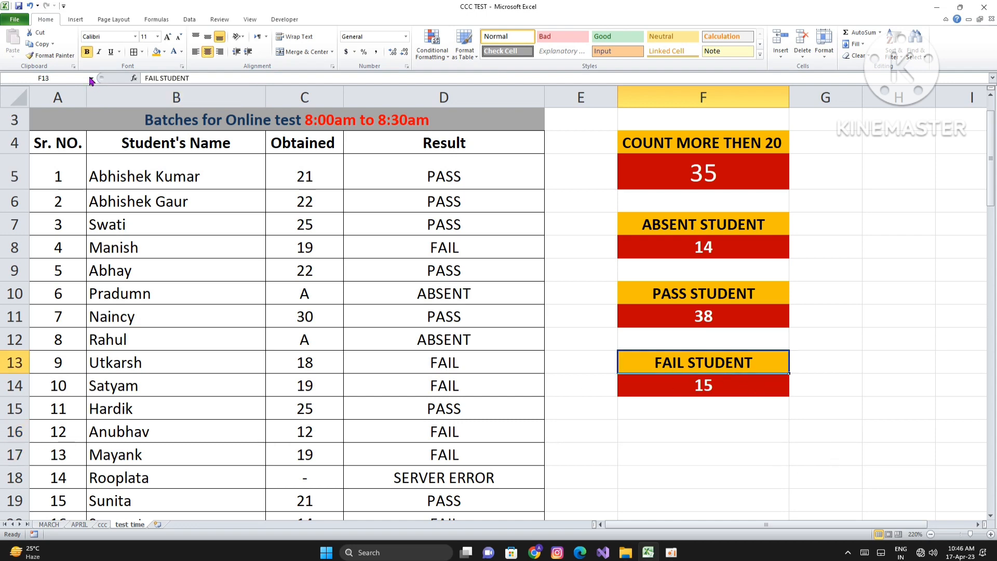
pyautogui.click(54, 55)
pyautogui.click(717, 429)
pyautogui.click(900, 424)
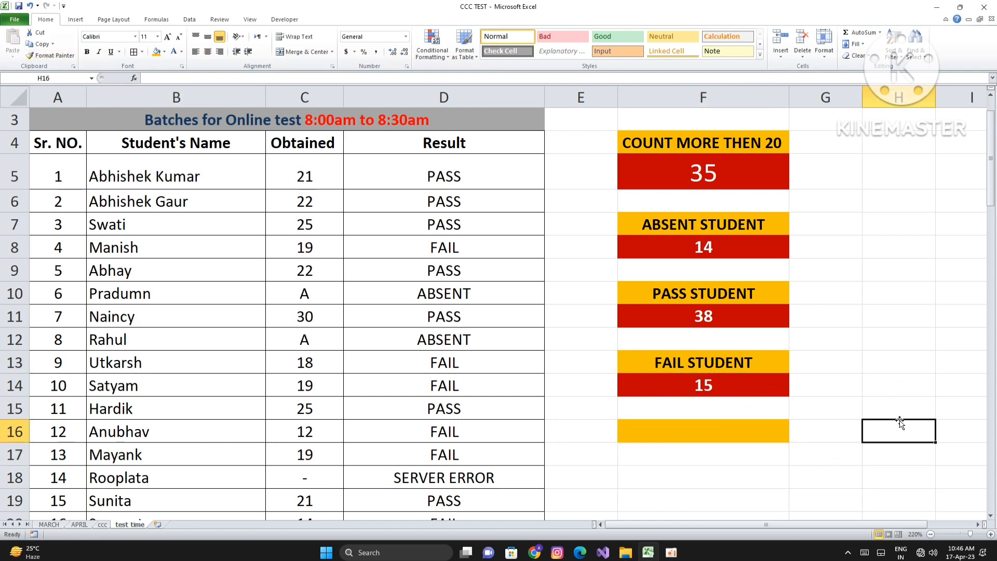
pyautogui.click(732, 457)
pyautogui.click(719, 422)
pyautogui.click(713, 457)
pyautogui.click(717, 434)
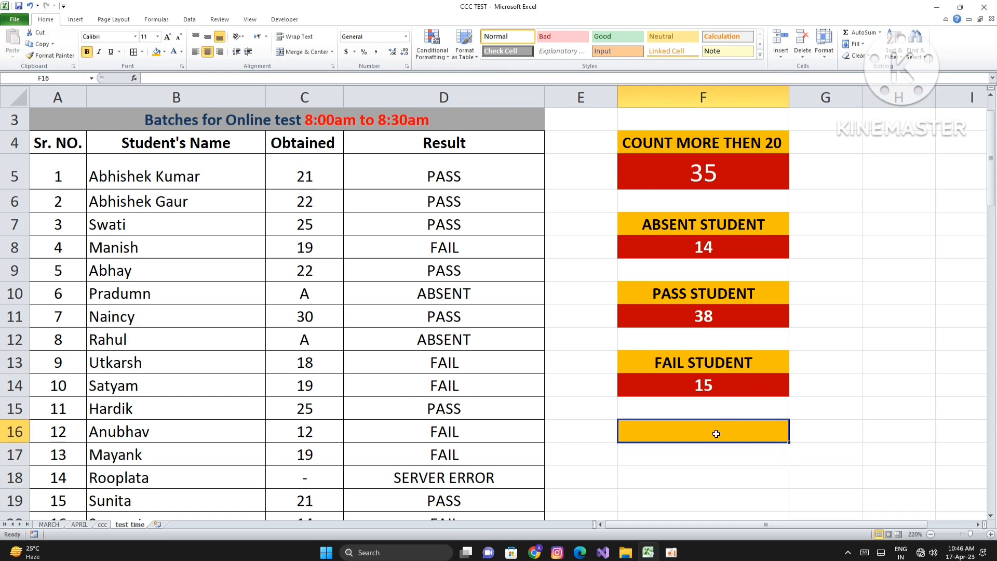
pyautogui.write('=')
pyautogui.press('BackSpace')
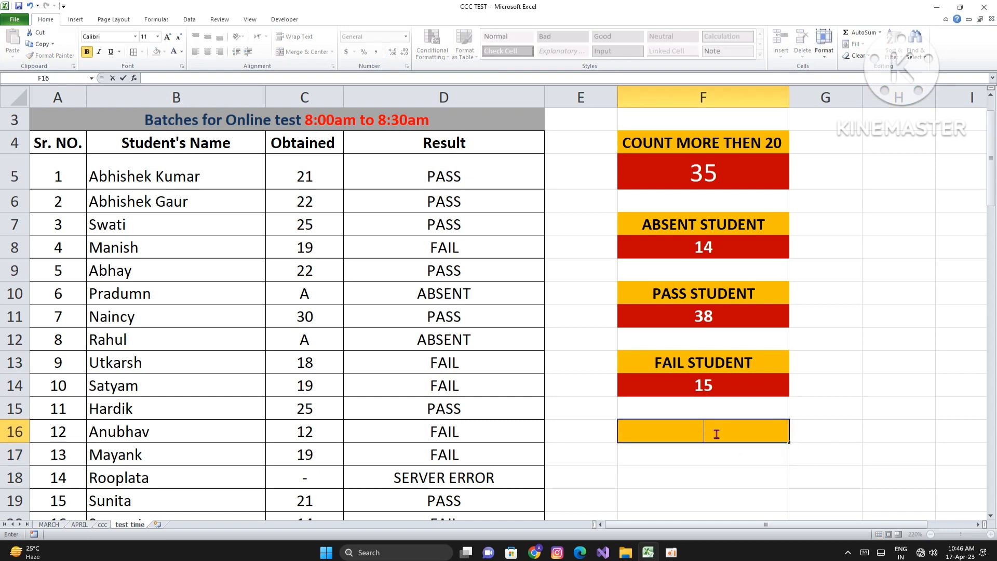
# Enter =COUNTIF(D5:D73,"ABSENT") in F17 to count the absent students from the Result column
pyautogui.click(691, 453)
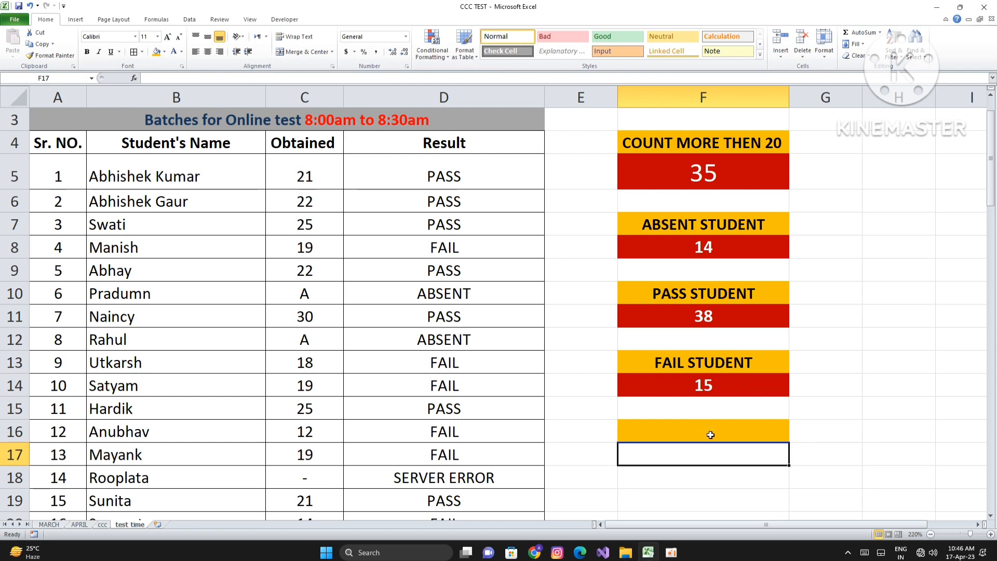
pyautogui.write('=C')
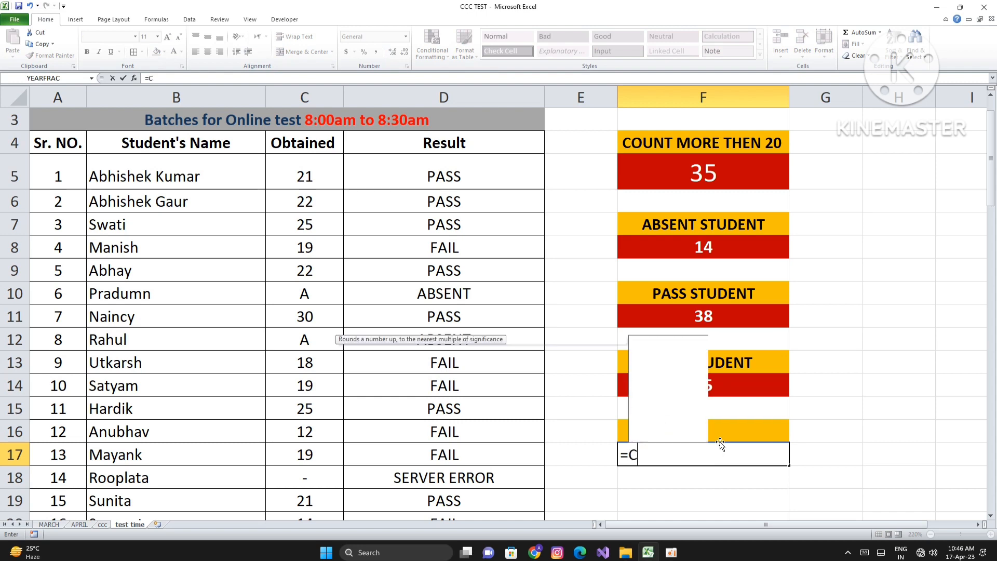
pyautogui.write('OUNTIF(')
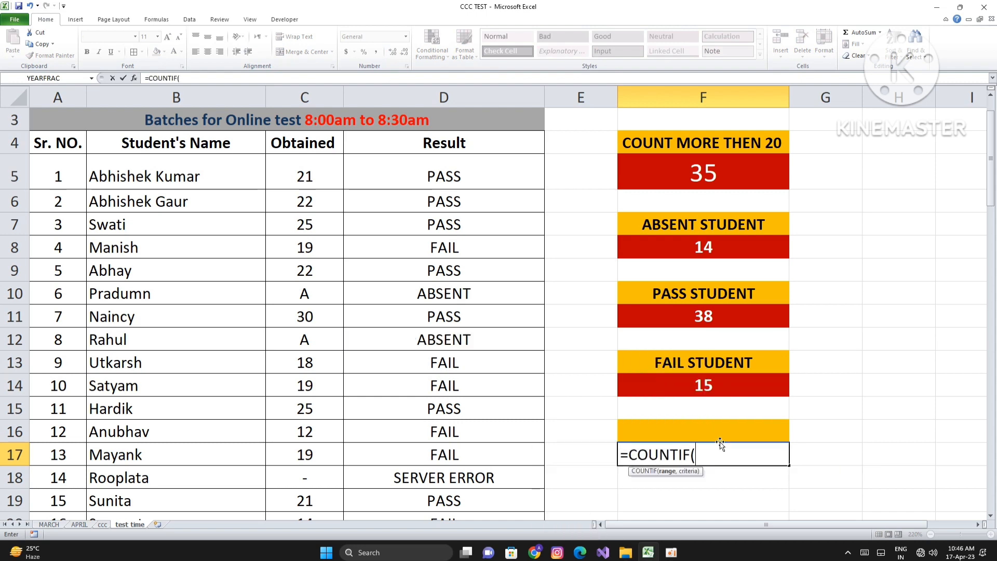
pyautogui.click(476, 178)
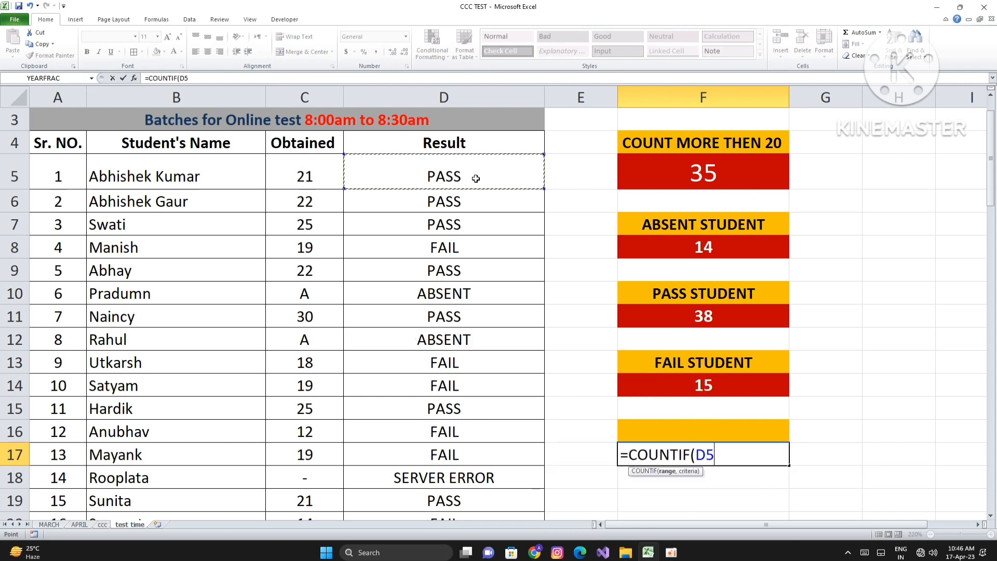
pyautogui.hotkey('ctrl', 'shift', 'Down')
pyautogui.scroll(19, 898, 291)
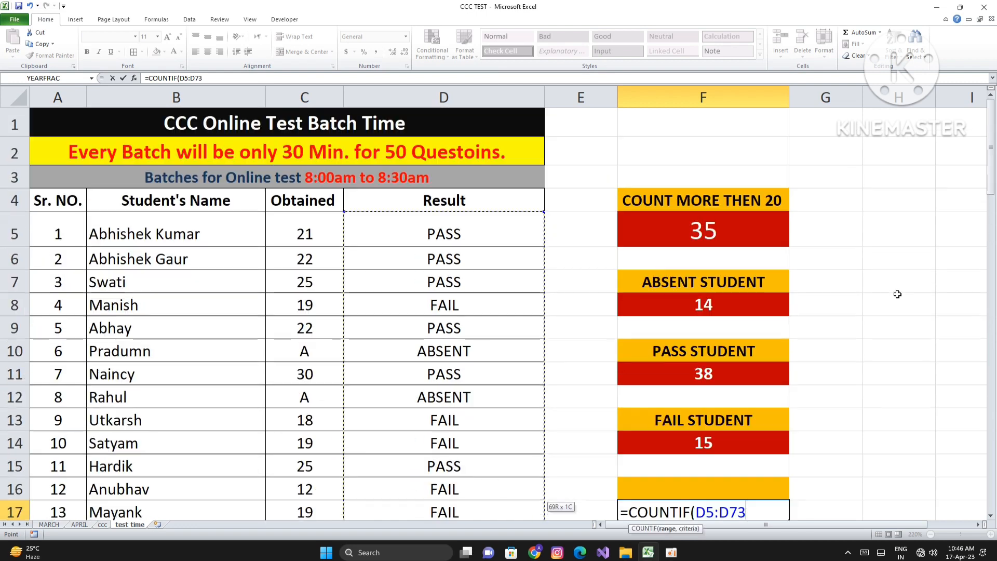
pyautogui.scroll(-3, 898, 309)
pyautogui.write(',"AB')
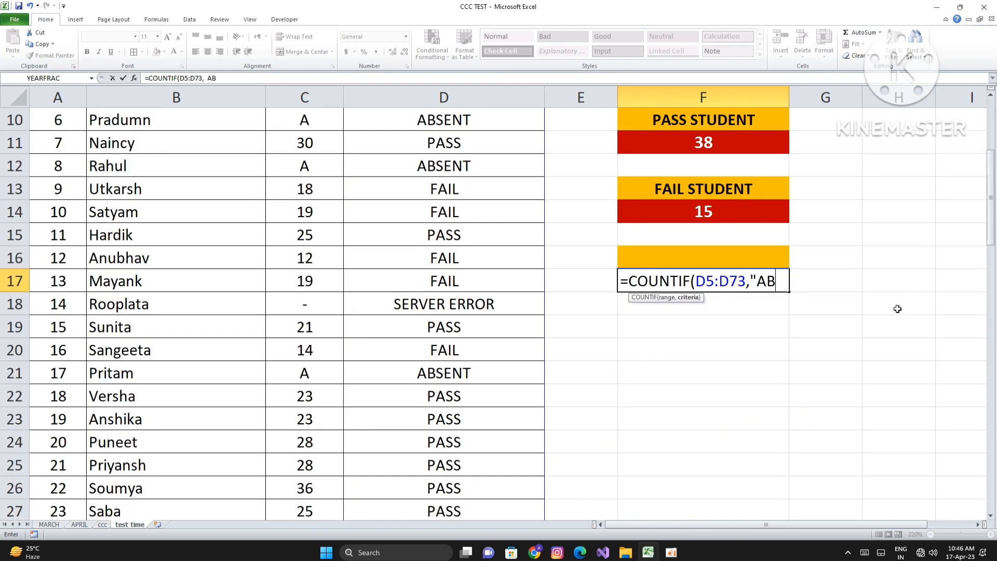
pyautogui.write('SENT')
pyautogui.press('Return')
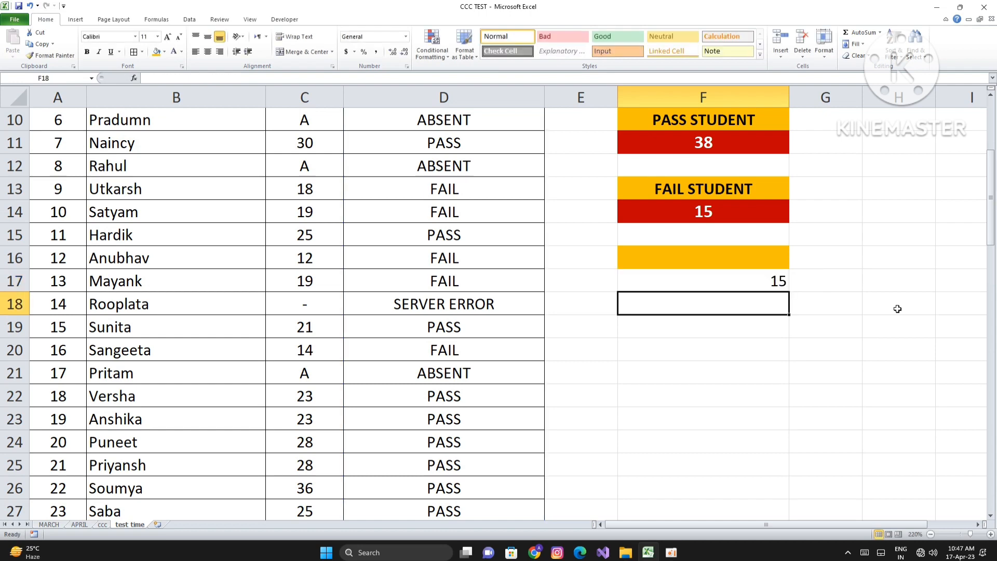
# Enter the label ABSENT STUDENT in F16, above the absent count taken from the Result column
pyautogui.click(709, 260)
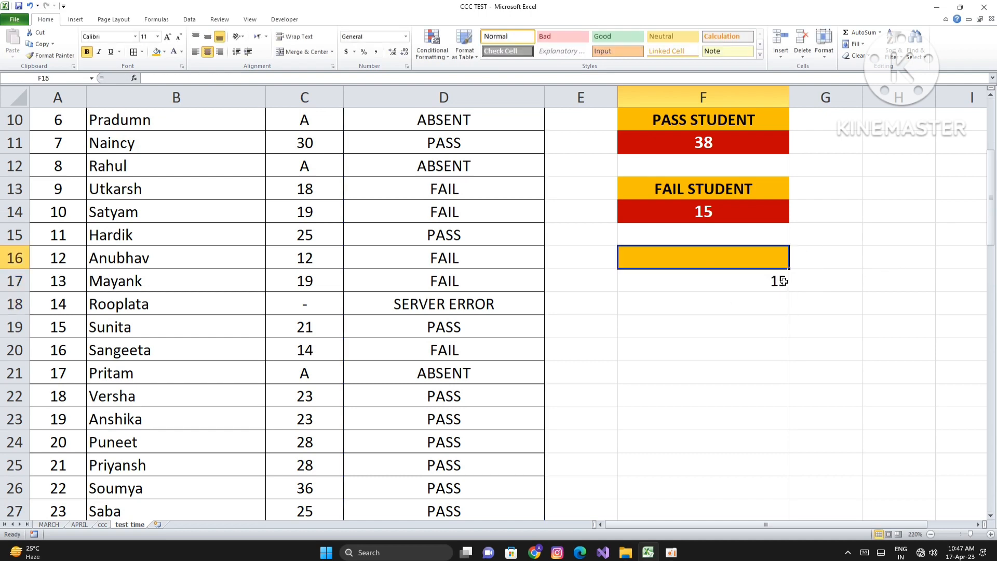
pyautogui.click(742, 278)
pyautogui.click(733, 260)
pyautogui.write('=')
pyautogui.press('BackSpace')
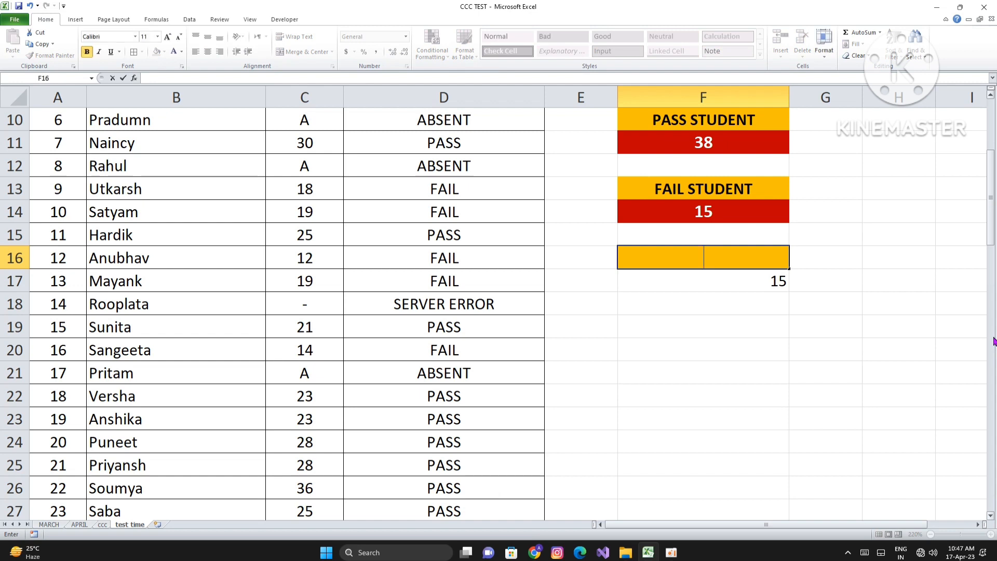
pyautogui.write('ABSENT S')
pyautogui.write('TUD')
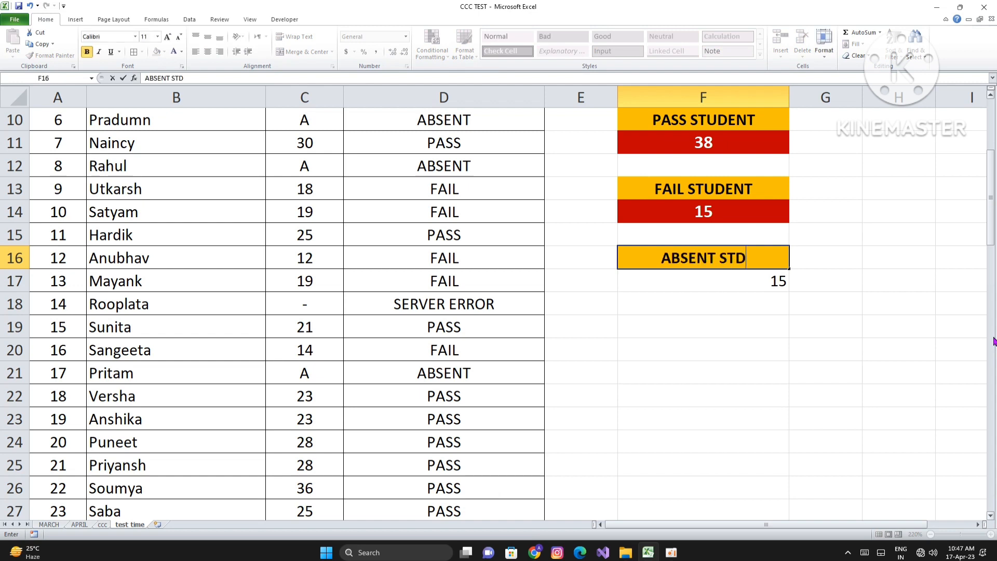
pyautogui.press('BackSpace')
pyautogui.write("UDENT'S")
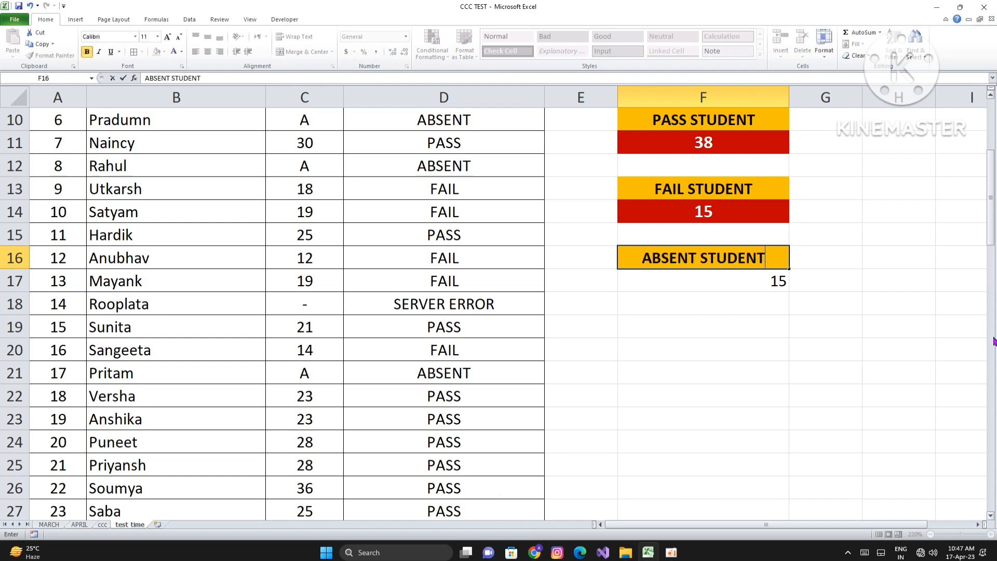
pyautogui.press('BackSpace')
pyautogui.press('BackSpace')
pyautogui.press('Return')
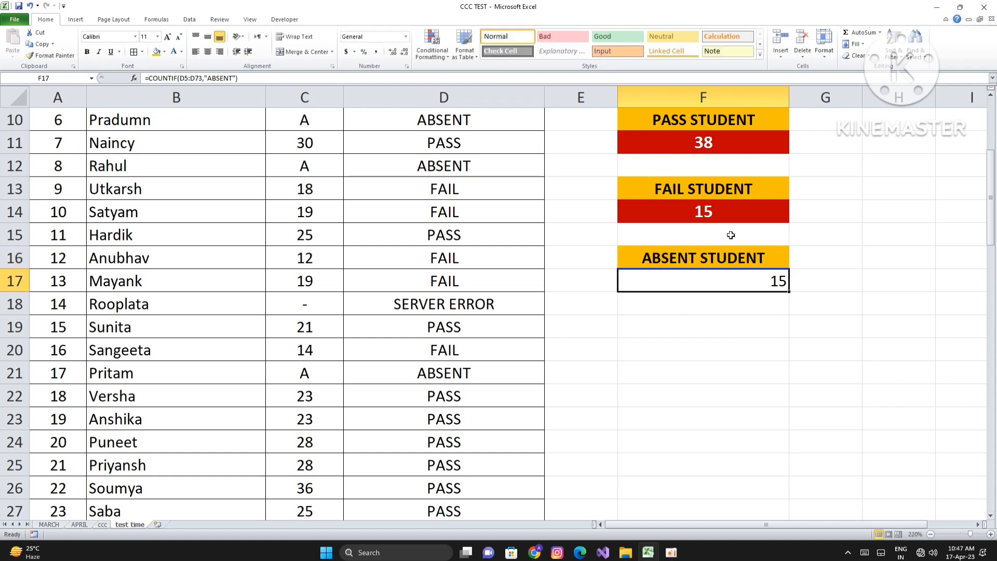
# Copy the formatting of the fail student count in F14 onto the absent student count in F17
pyautogui.click(707, 212)
pyautogui.click(51, 55)
pyautogui.click(712, 284)
pyautogui.click(735, 345)
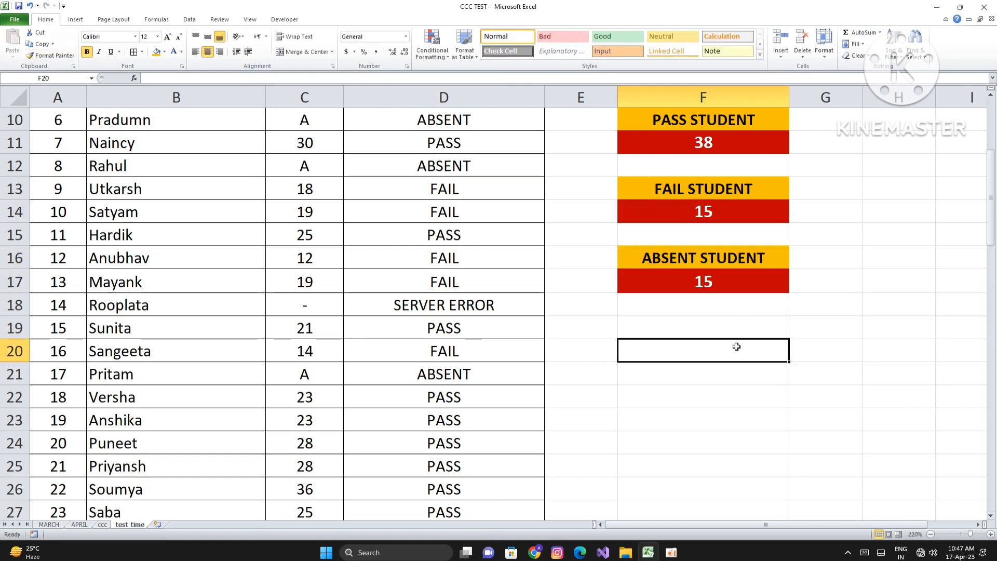
# Review the count blocks in F4:F17 beside the student results table and the absent count formula in F8
pyautogui.scroll(3, 734, 345)
pyautogui.scroll(-1, 727, 310)
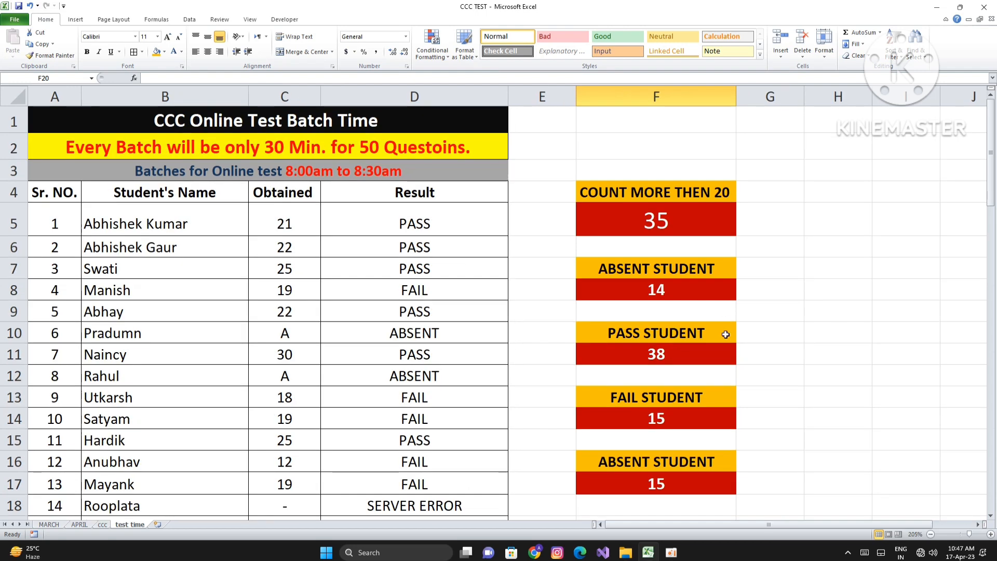
pyautogui.scroll(-1, 698, 452)
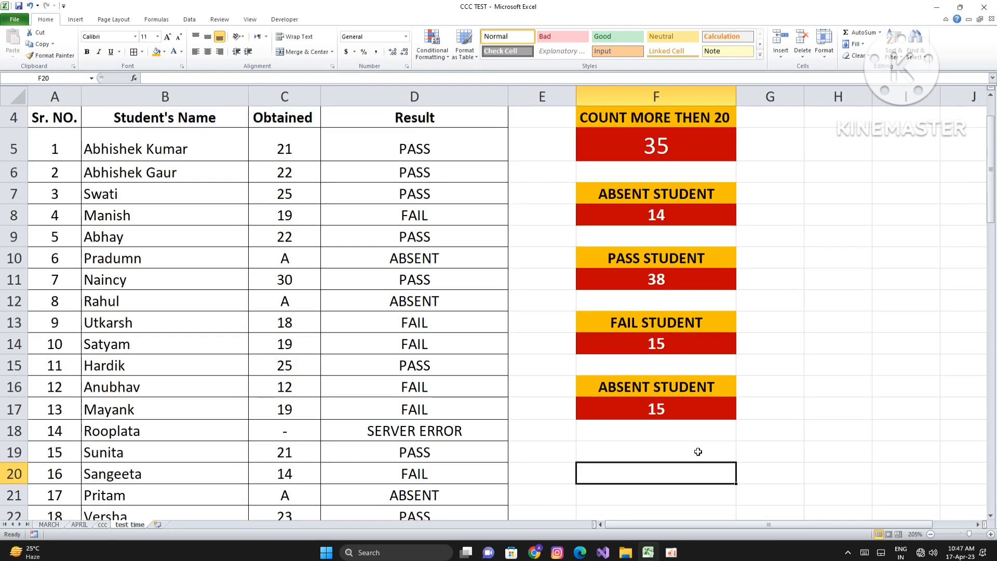
pyautogui.scroll(1, 699, 452)
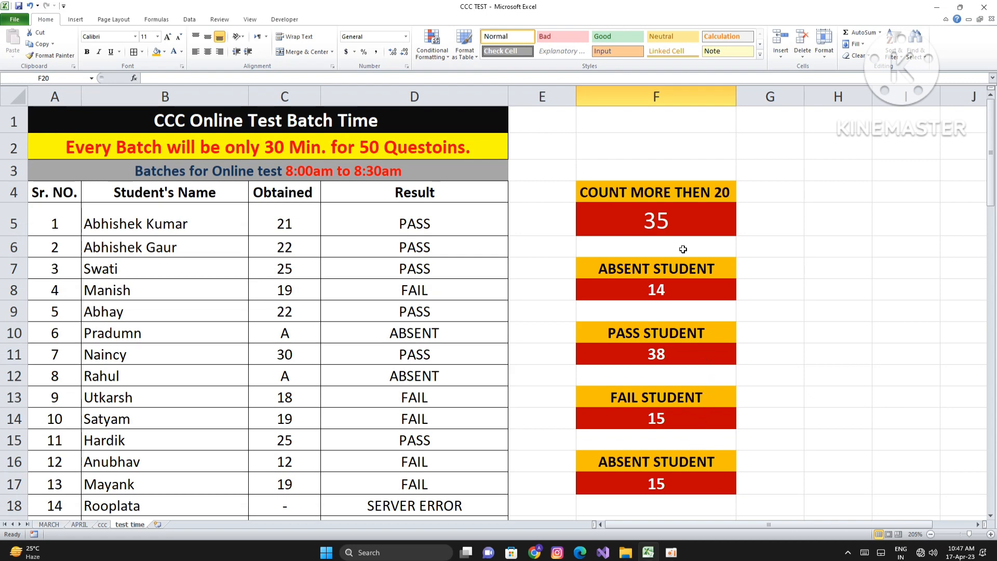
pyautogui.moveTo(590, 188); pyautogui.dragTo(695, 475)
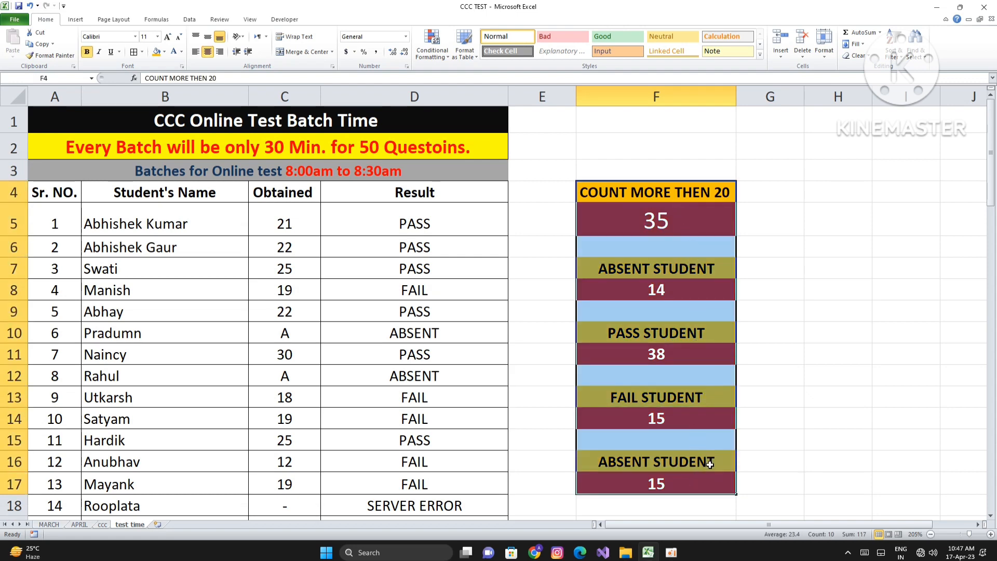
pyautogui.click(770, 376)
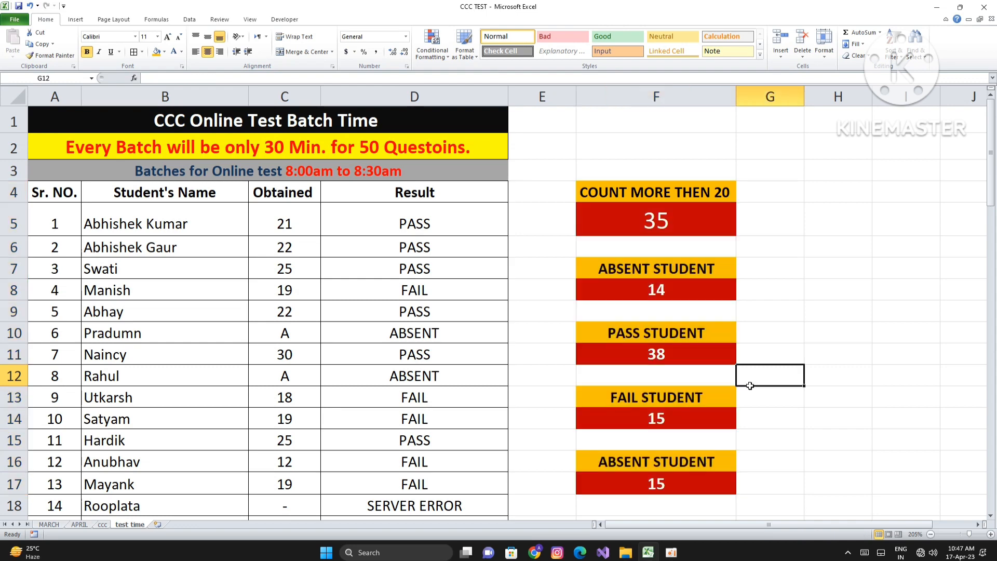
pyautogui.moveTo(100, 126); pyautogui.dragTo(721, 506)
pyautogui.click(770, 396)
pyautogui.scroll(2, 772, 392)
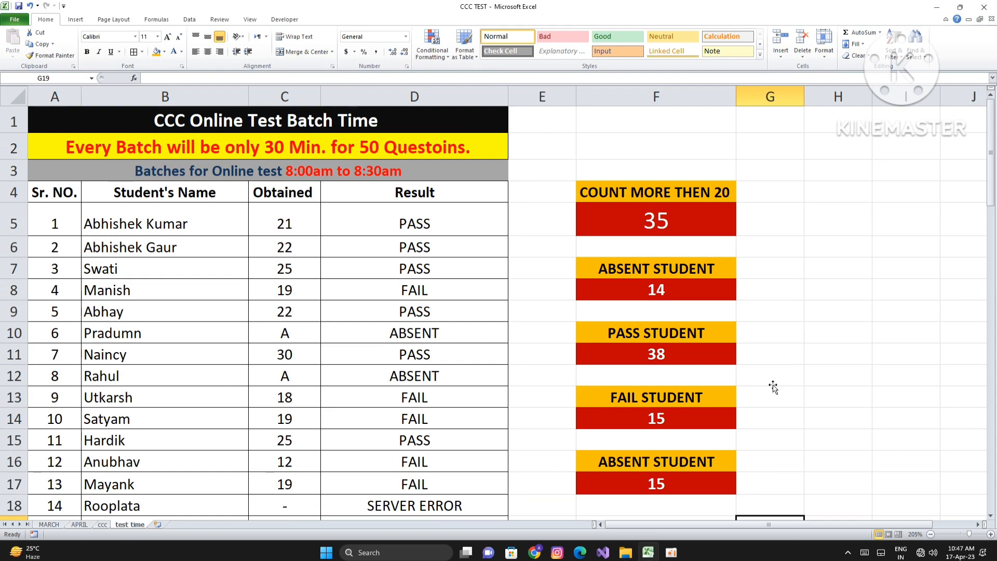
pyautogui.click(681, 291)
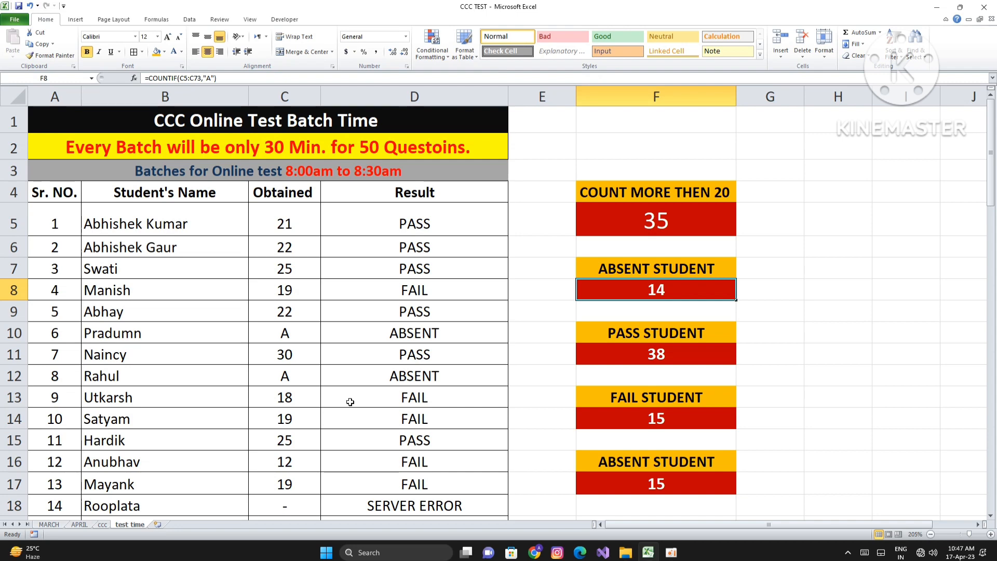
# Set the obtained marks of student number 5 in C9 to 17
pyautogui.click(285, 317)
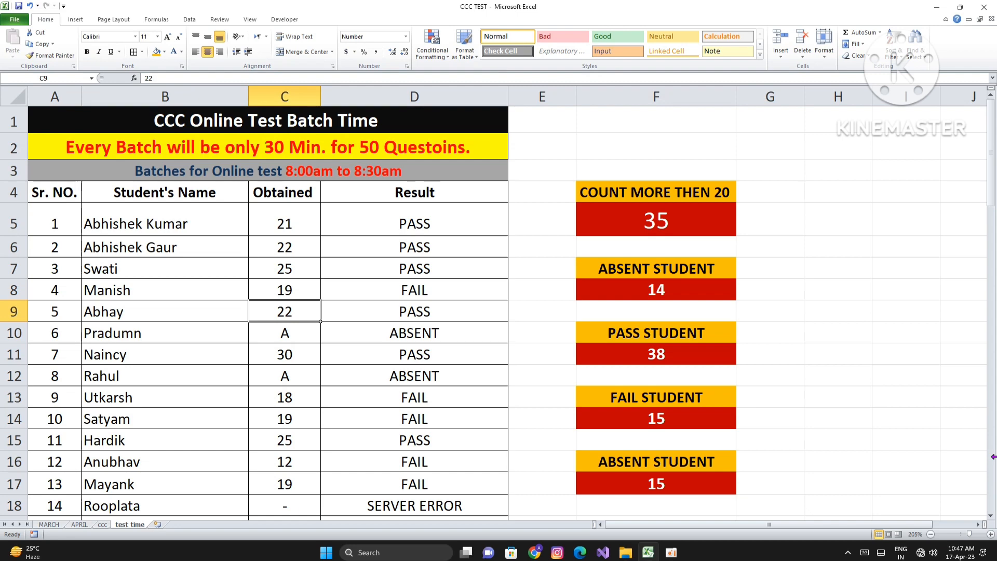
pyautogui.write('17')
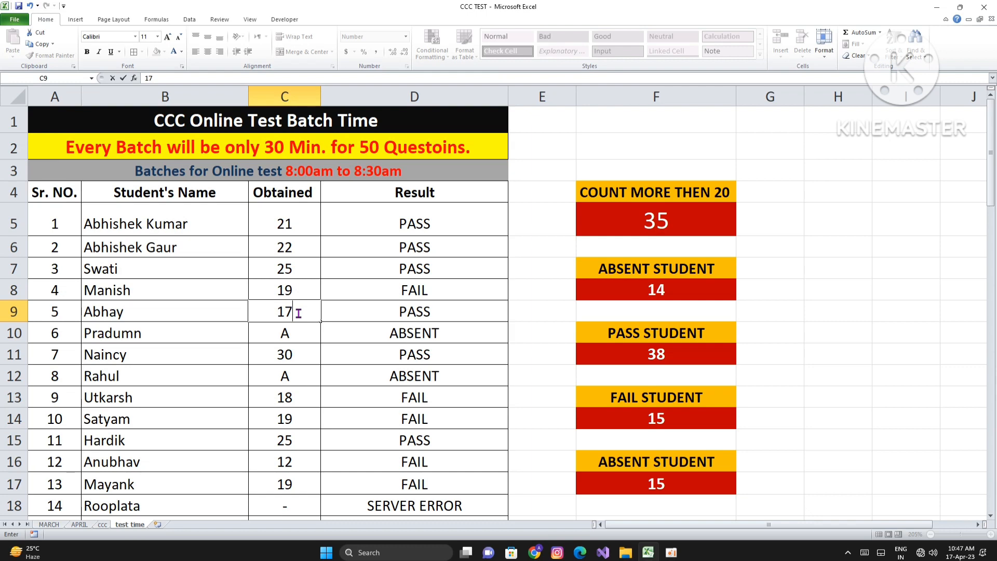
pyautogui.press('Return')
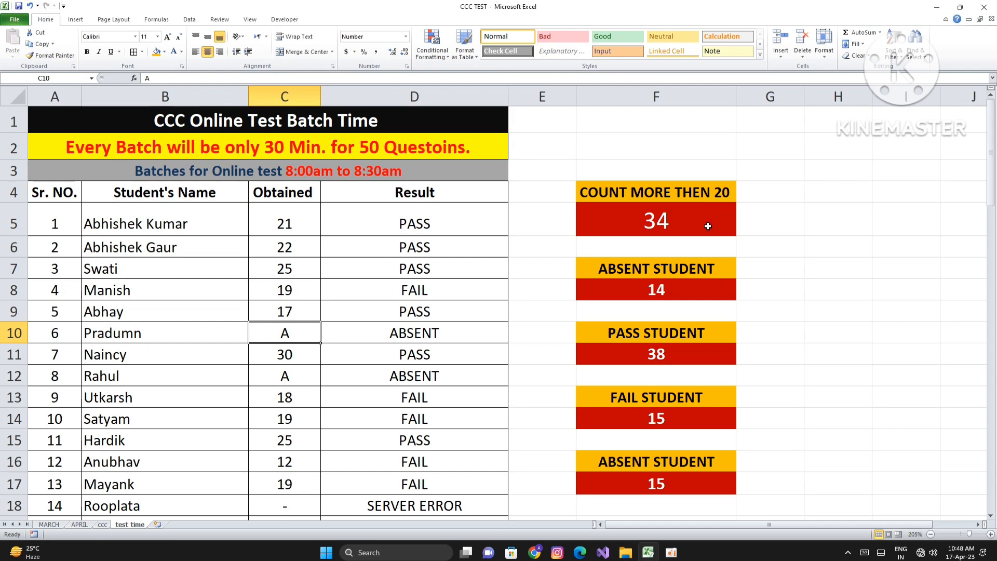
# Clear all the manually entered results from D5:D73 in the Result column
pyautogui.click(280, 310)
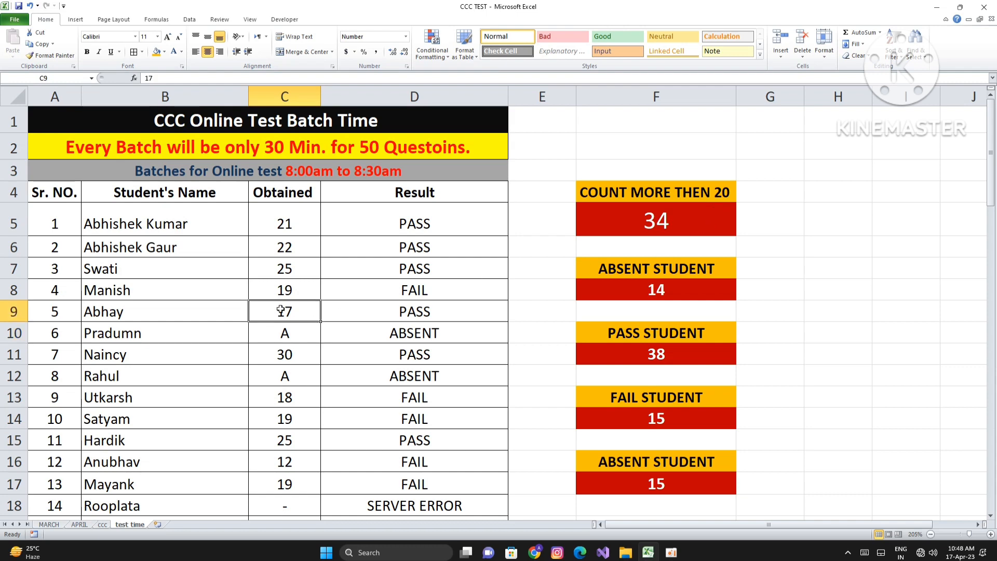
pyautogui.click(393, 309)
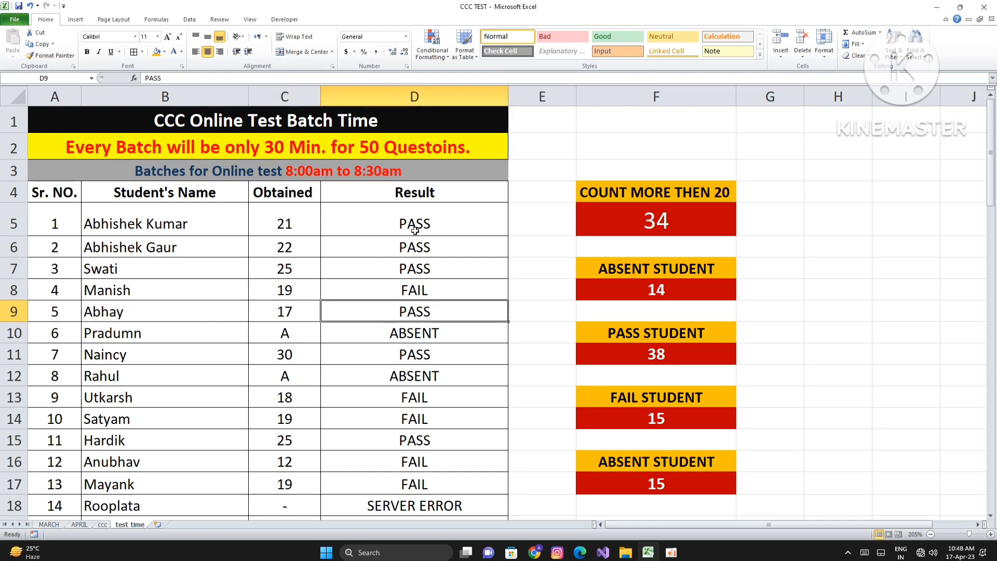
pyautogui.moveTo(414, 225); pyautogui.dragTo(509, 499)
pyautogui.scroll(8, 392, 321)
pyautogui.scroll(10, 391, 321)
pyautogui.click(423, 289)
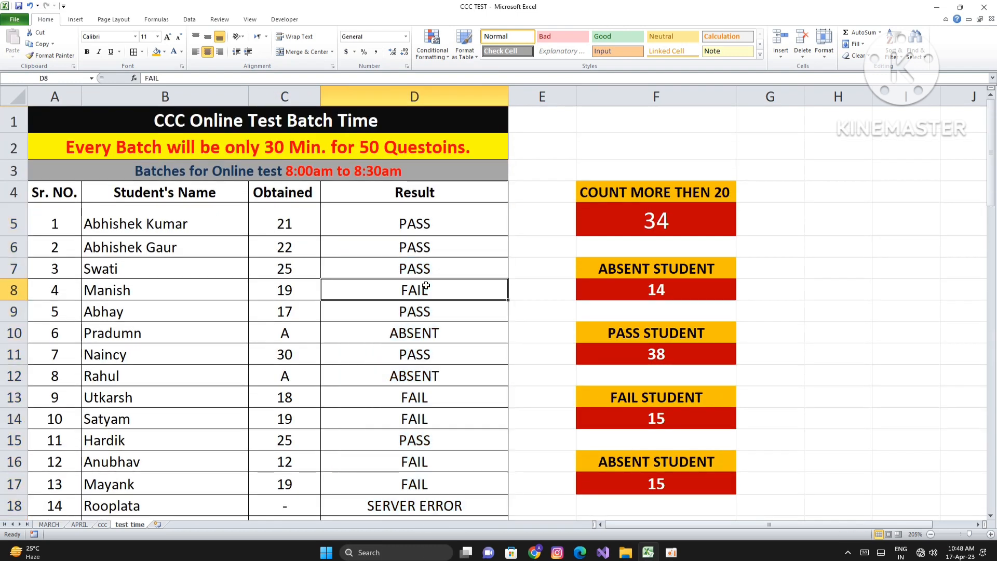
pyautogui.click(414, 220)
pyautogui.moveTo(414, 220); pyautogui.dragTo(509, 495)
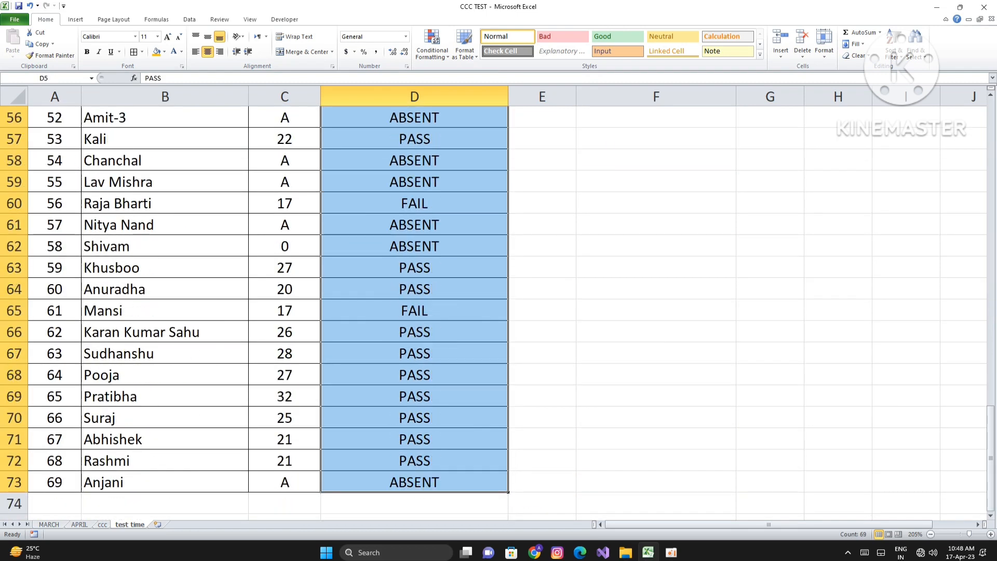
pyautogui.press('Delete')
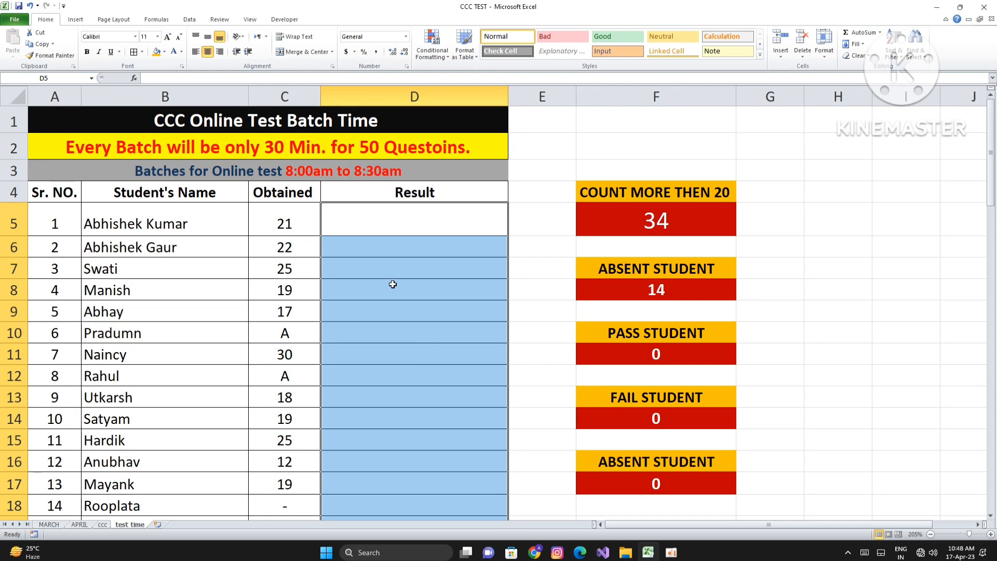
# Begin an IF formula in D5 that tests C5>=20 and returns "PASS" when true
pyautogui.click(496, 231)
pyautogui.write('=')
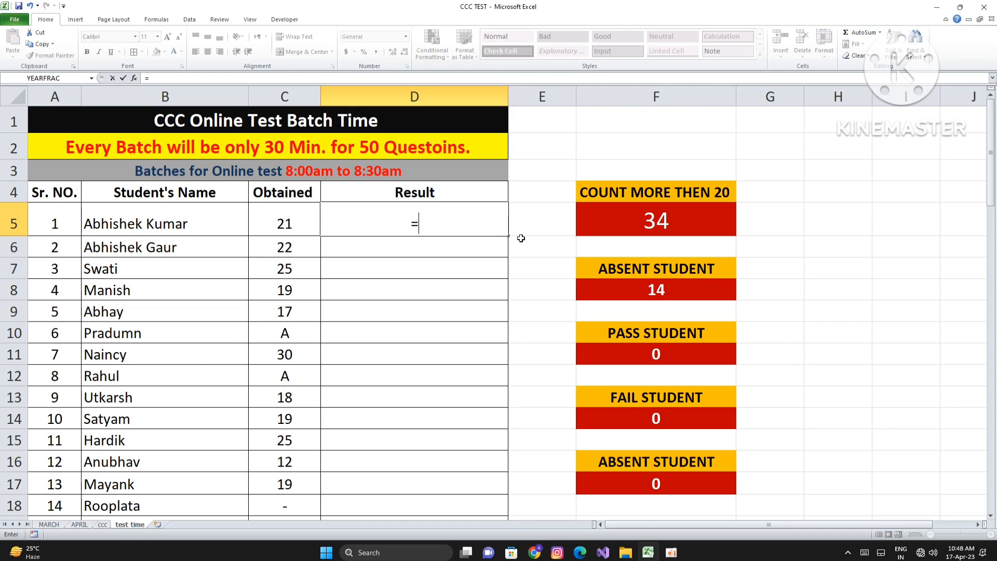
pyautogui.write('IF(')
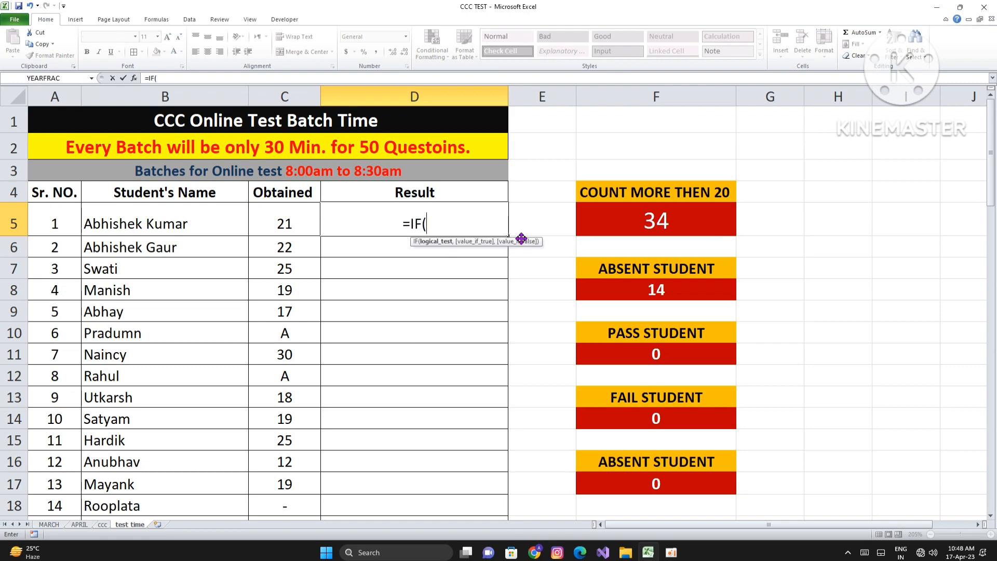
pyautogui.click(275, 221)
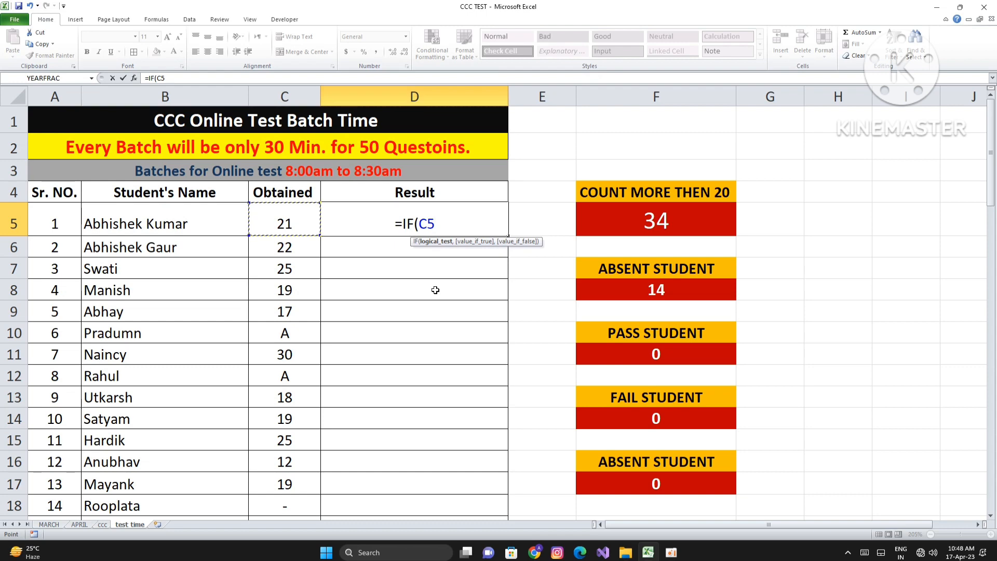
pyautogui.write('>')
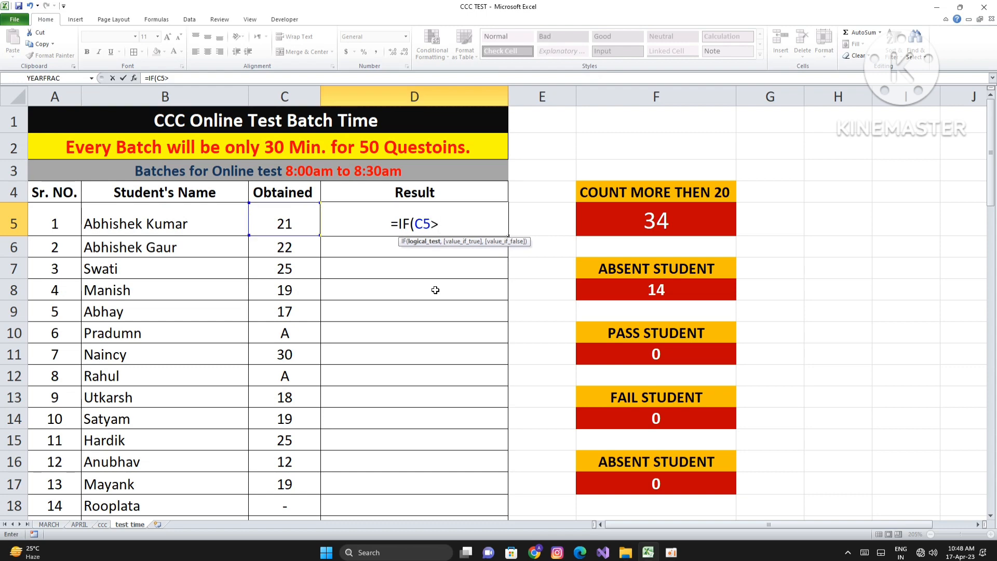
pyautogui.press('BackSpace')
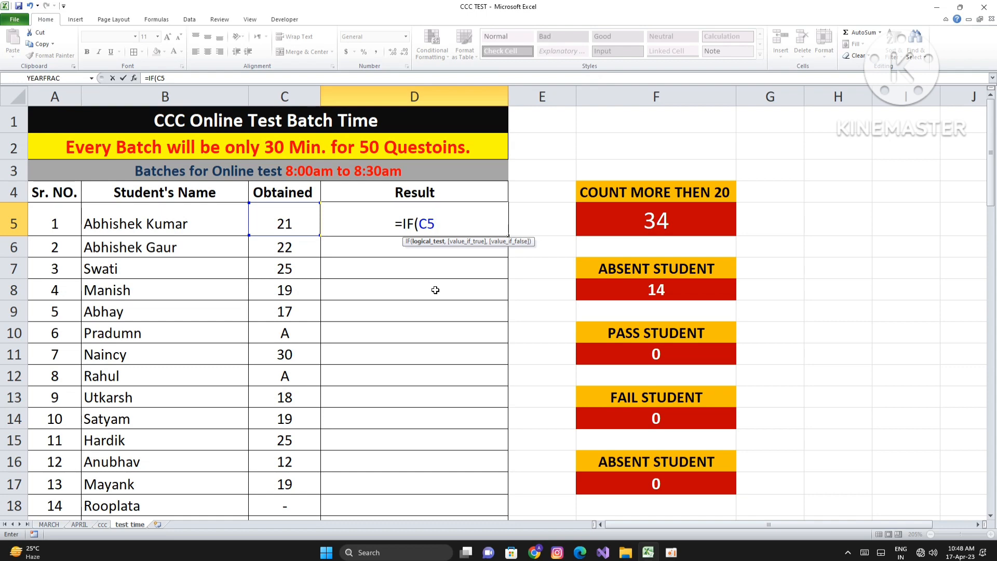
pyautogui.write('>21')
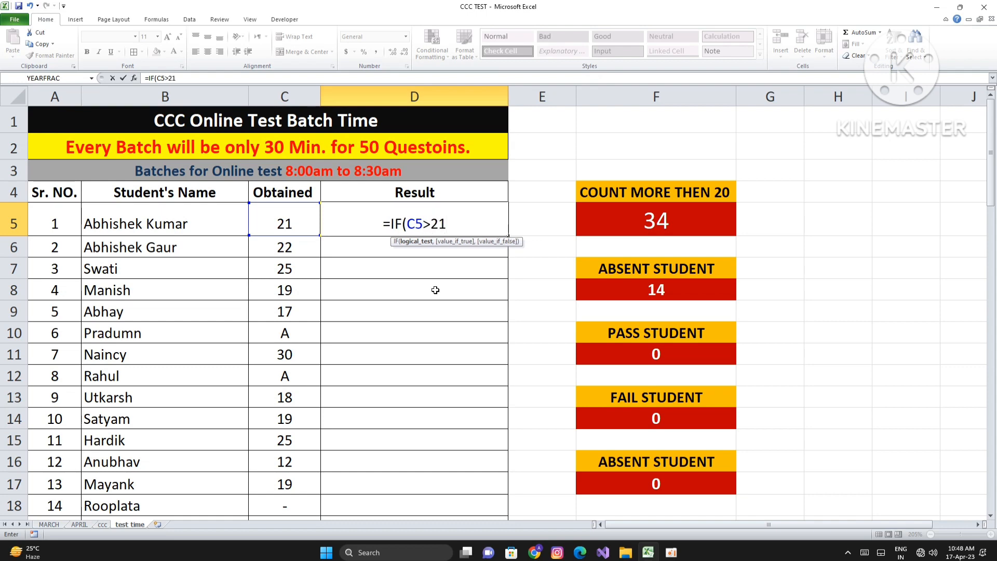
pyautogui.press('BackSpace')
pyautogui.press('BackSpace')
pyautogui.write('=')
pyautogui.write('2')
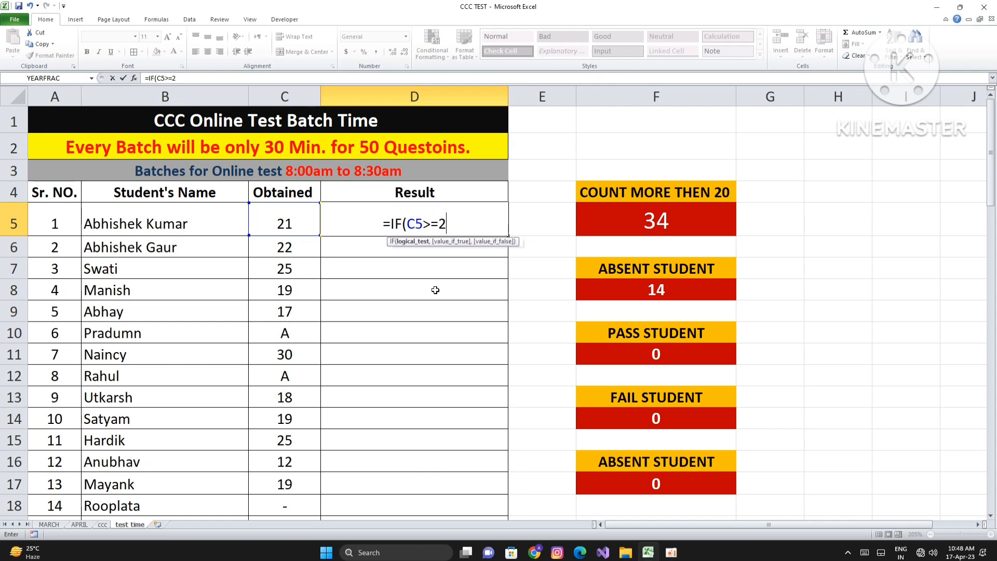
pyautogui.write('0,"')
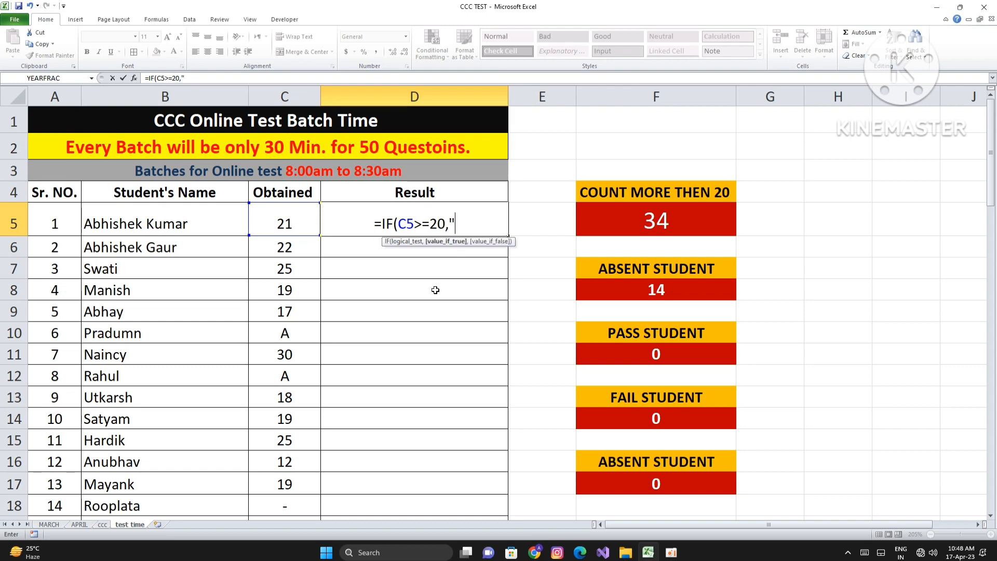
pyautogui.write('PASS"')
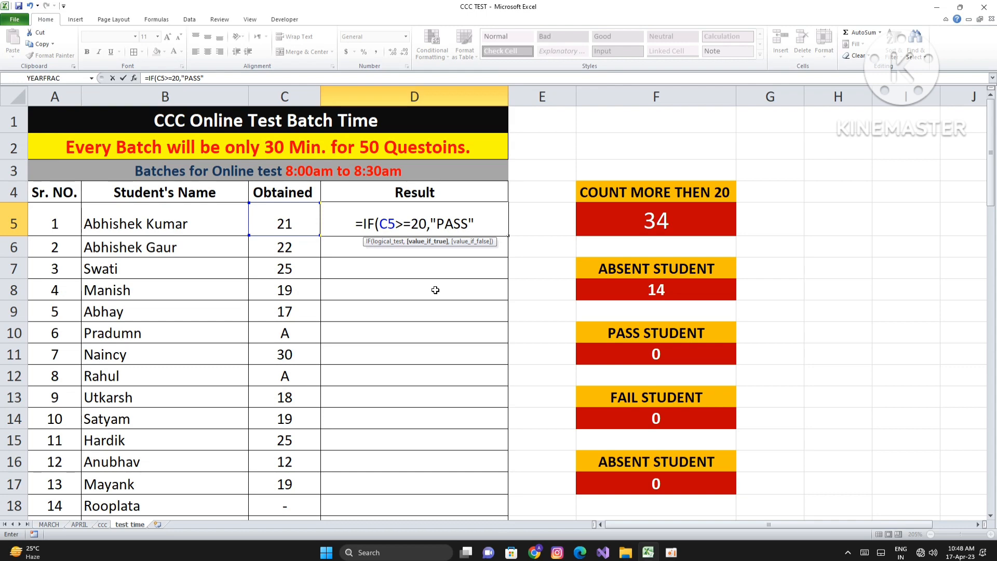
# Nest a second IF in the D5 formula that tests C5<20 and returns "FAIL" when true
pyautogui.write(',IF(')
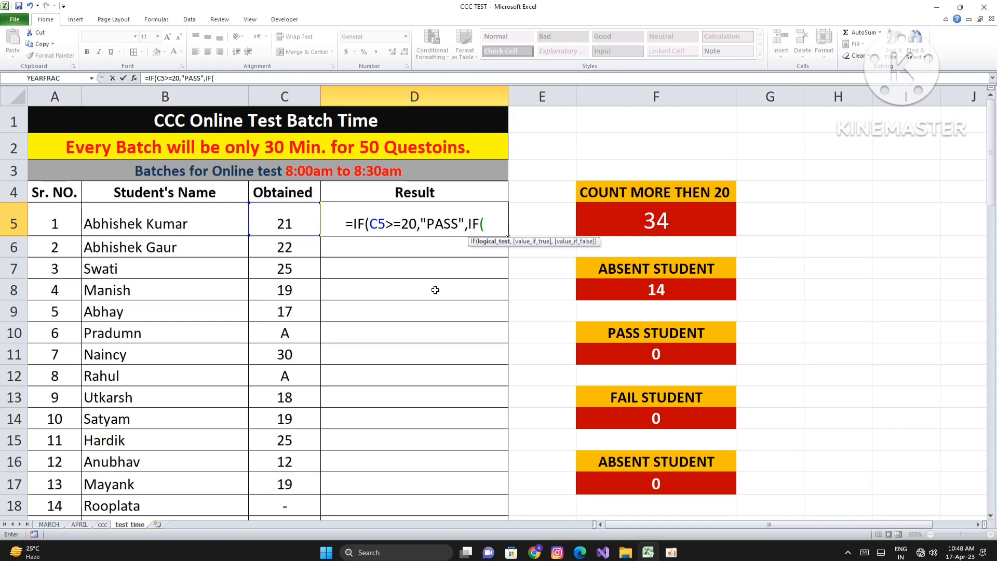
pyautogui.click(284, 224)
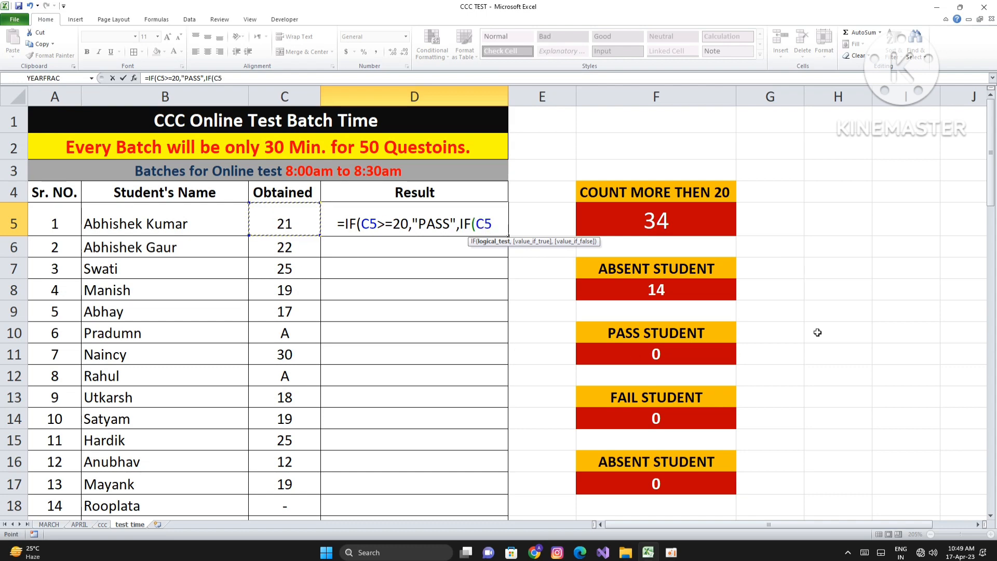
pyautogui.write('>')
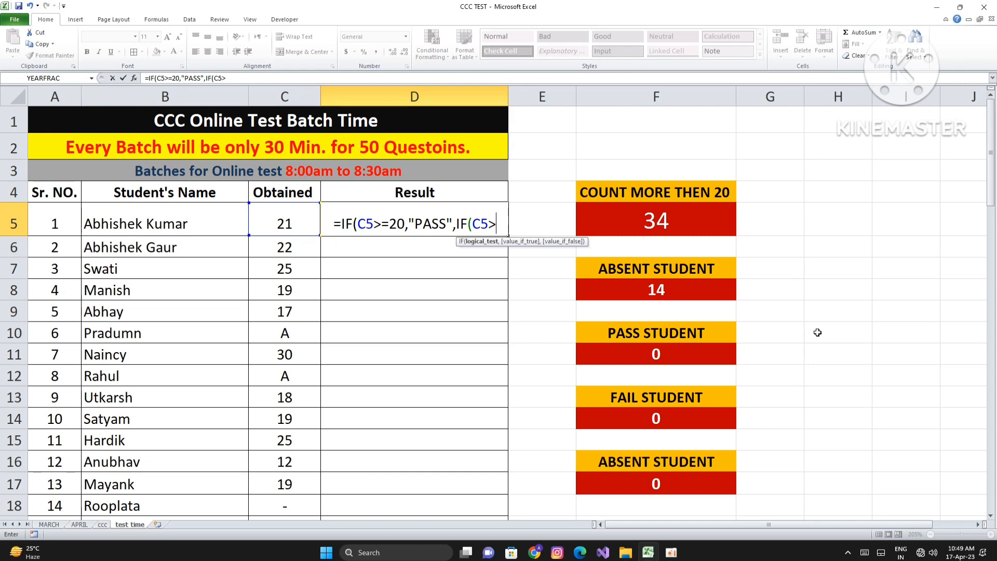
pyautogui.press('BackSpace')
pyautogui.write('<20')
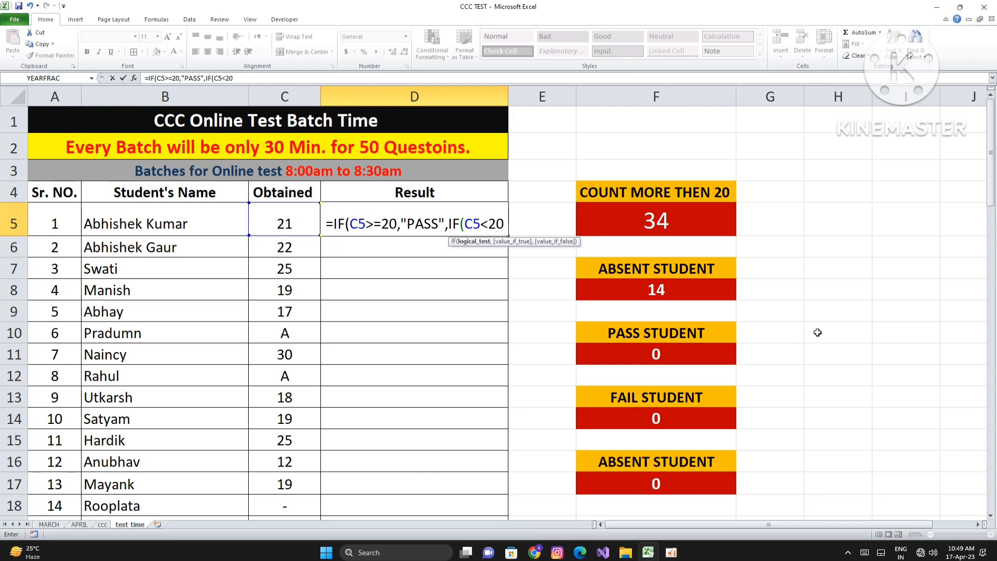
pyautogui.write(',')
pyautogui.write('"FAIL')
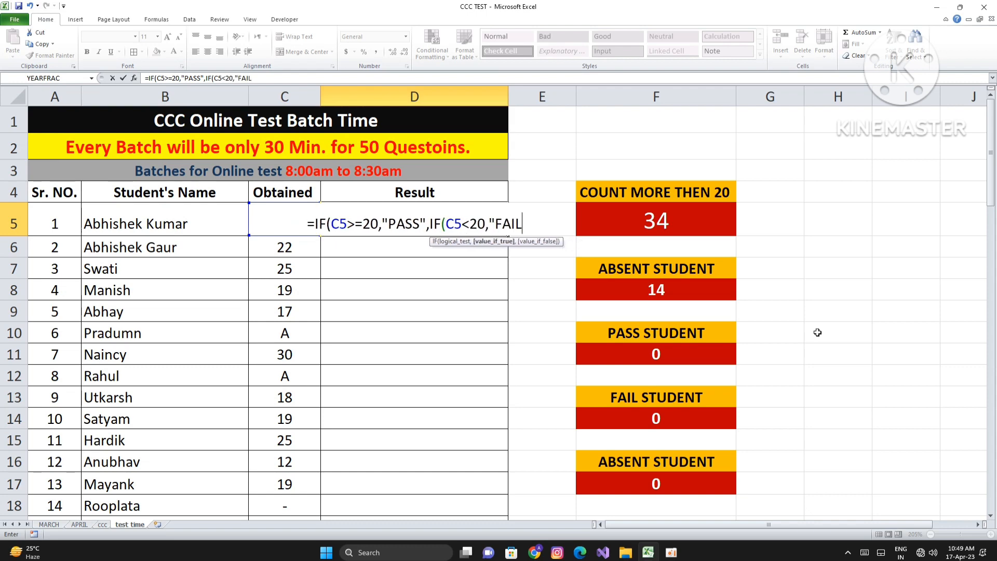
pyautogui.write('")')
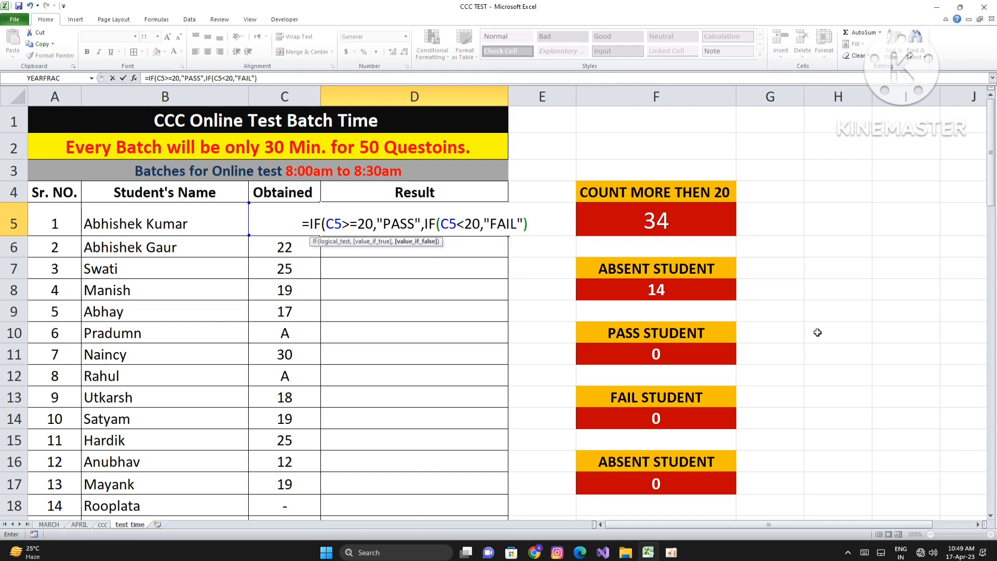
pyautogui.press('BackSpace')
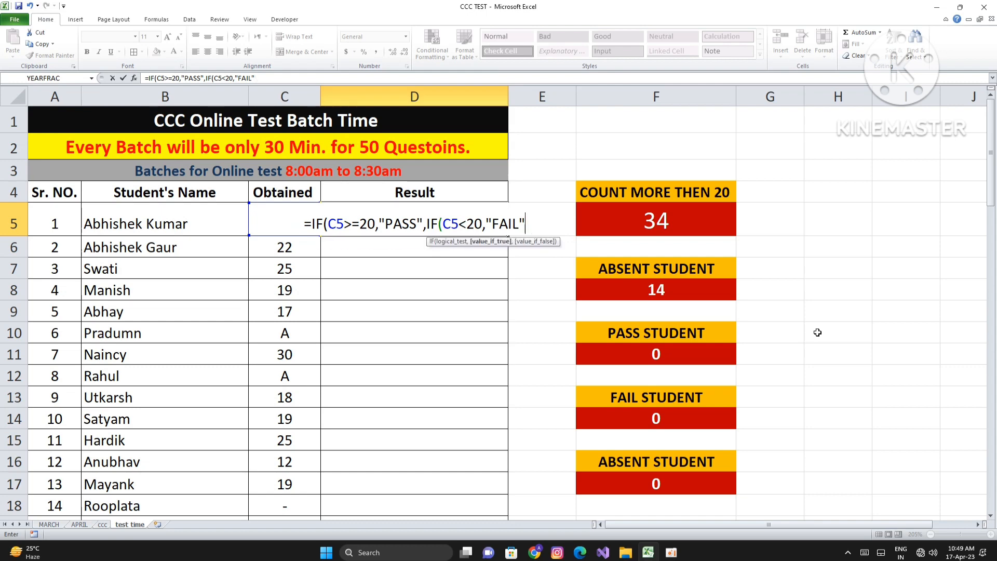
# Nest a third IF in the D5 formula that tests C5="A" and returns "ABSENT" when true
pyautogui.write(',IF(')
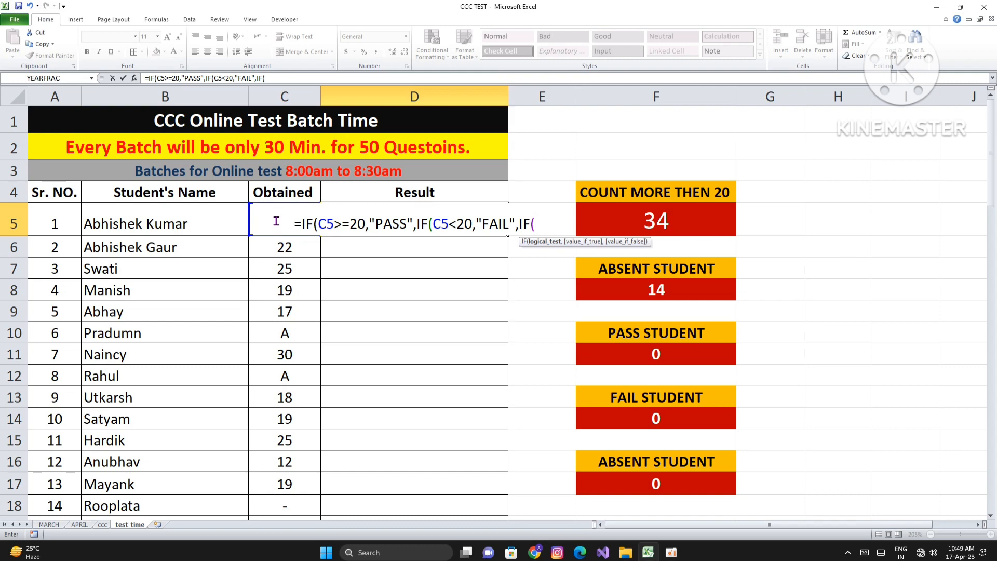
pyautogui.write('C5')
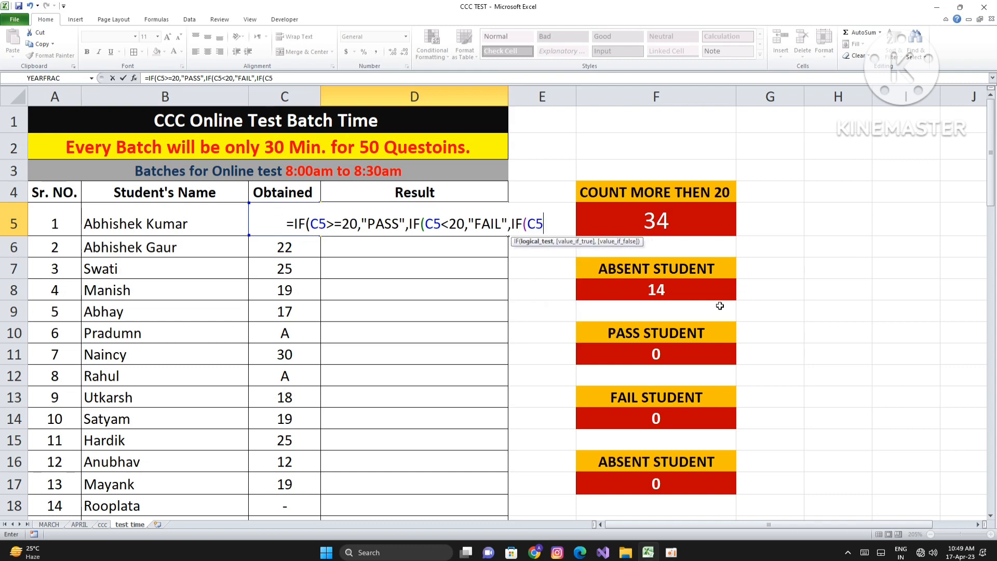
pyautogui.write(',')
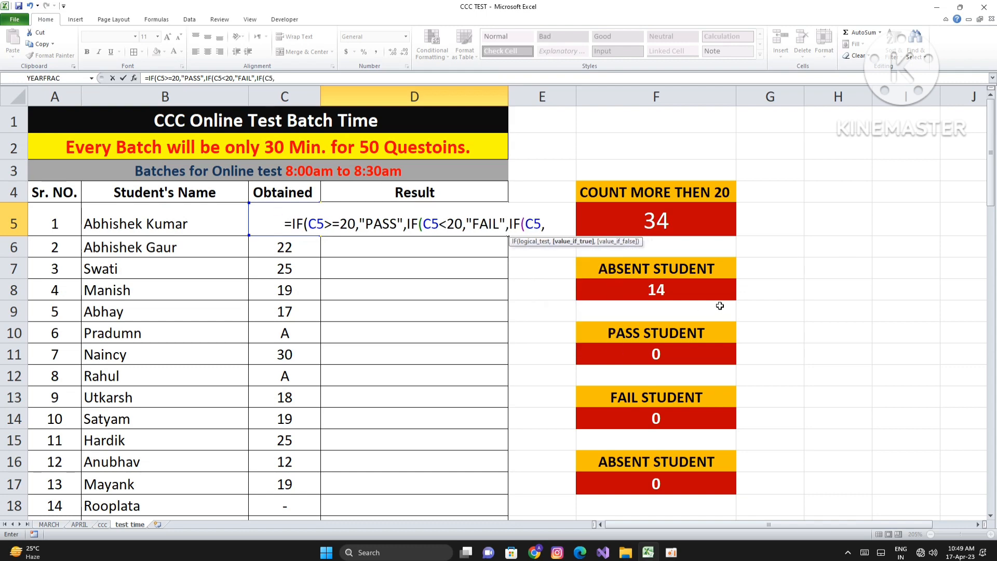
pyautogui.press('BackSpace')
pyautogui.write('=')
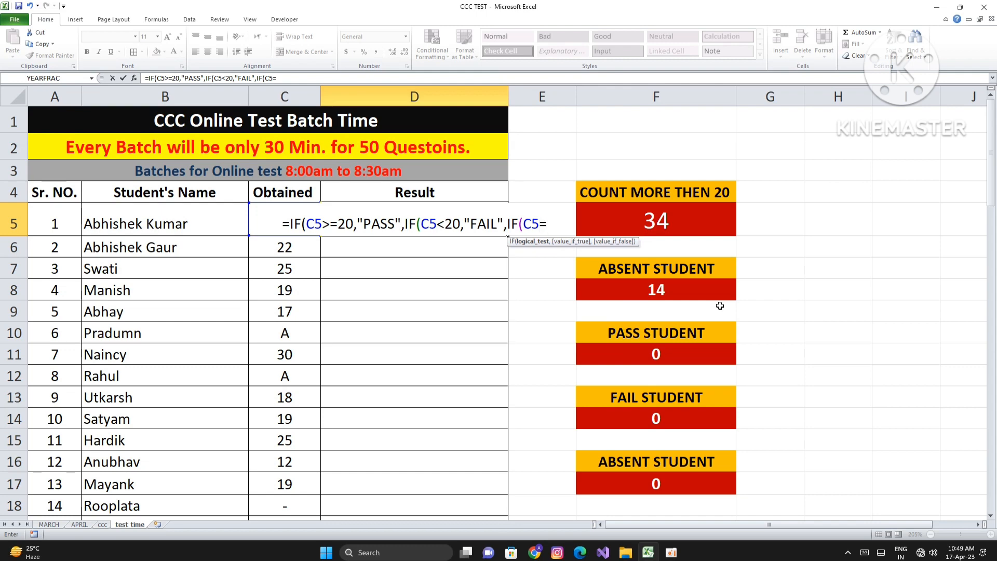
pyautogui.write('"a')
pyautogui.press('BackSpace')
pyautogui.write('A')
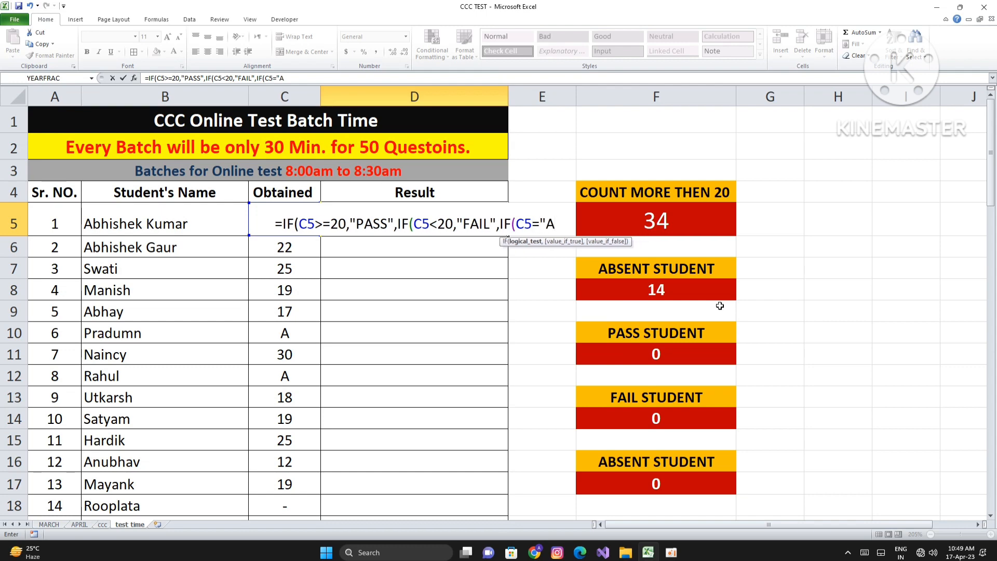
pyautogui.write('"')
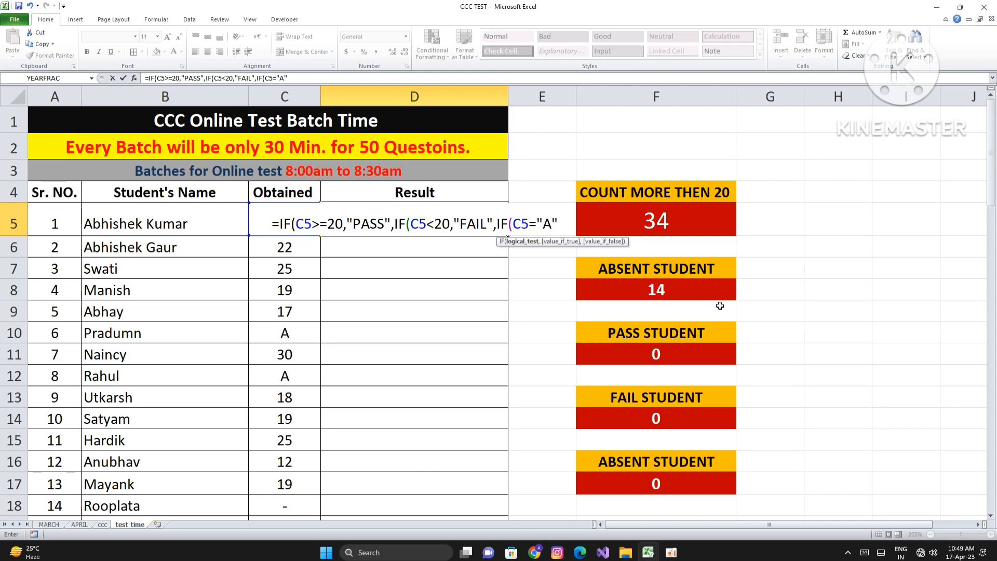
pyautogui.write(',')
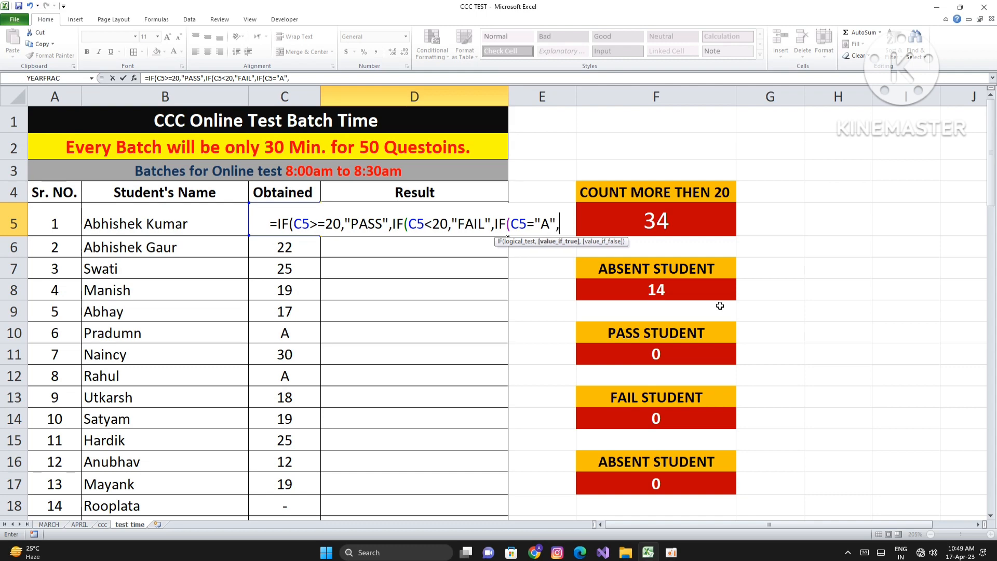
pyautogui.write('"ABSENT"')
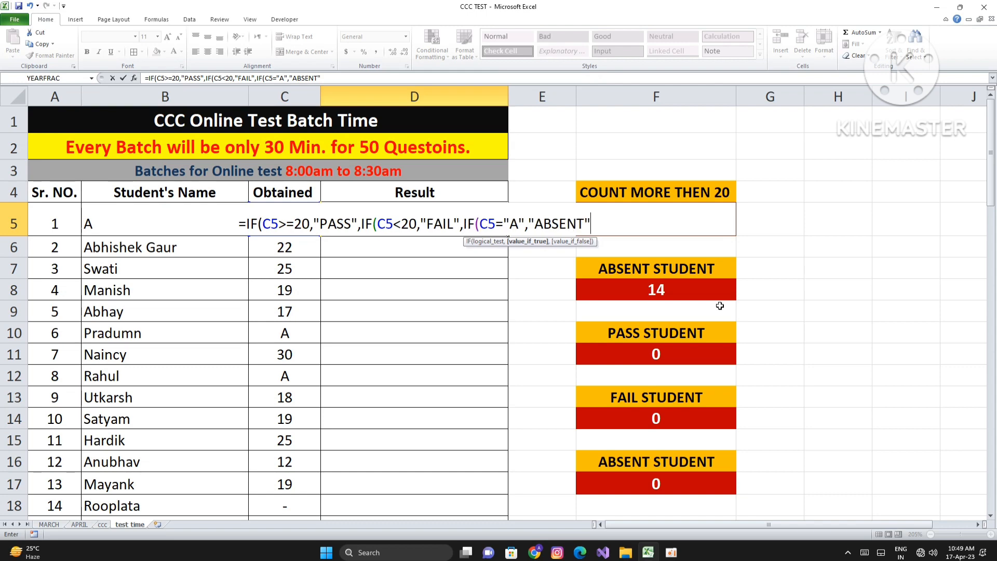
# Complete the D5 formula with " " as the last value if false and fill it down the Result column
pyautogui.write(',')
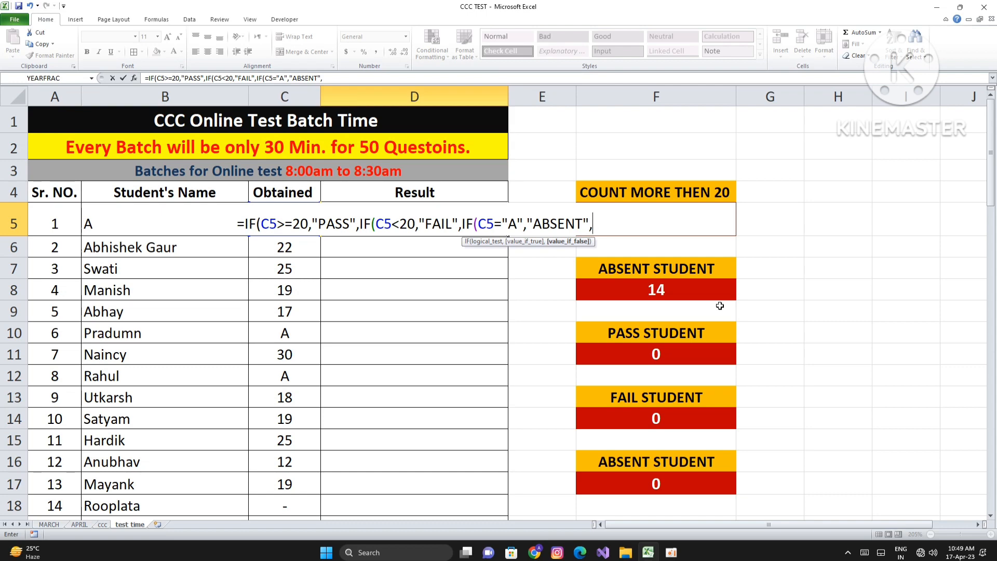
pyautogui.write('" ')
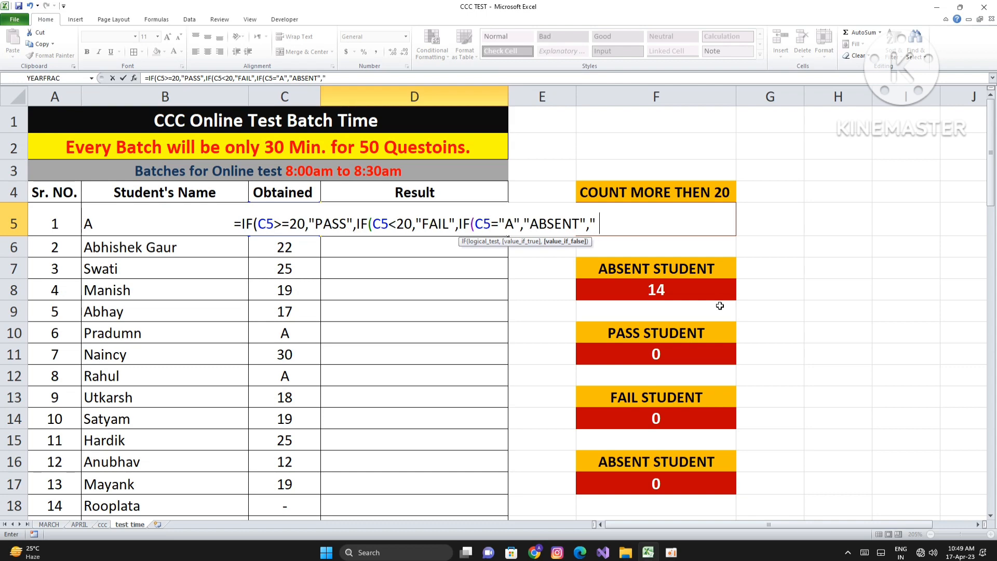
pyautogui.write('")))')
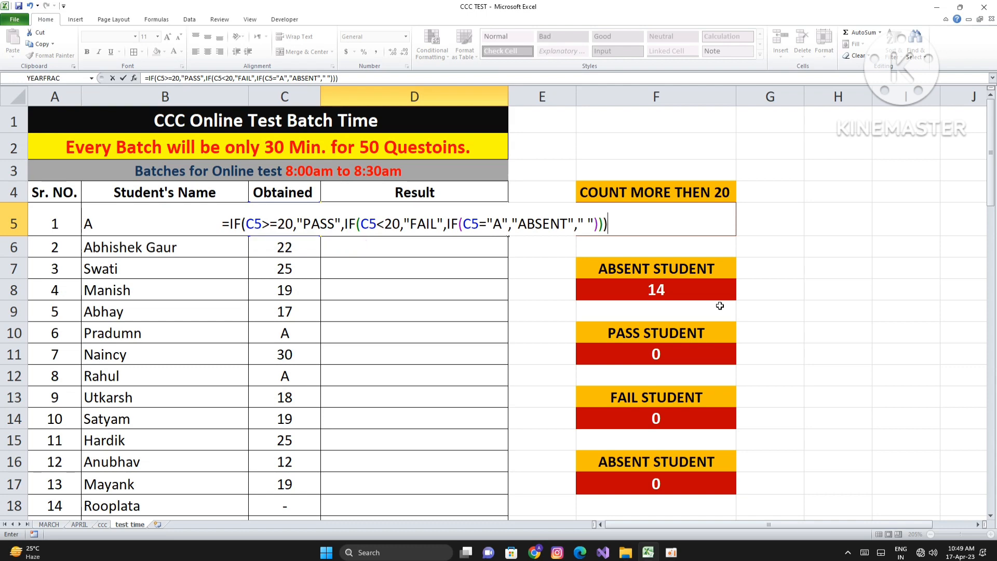
pyautogui.press('Return')
pyautogui.click(451, 212)
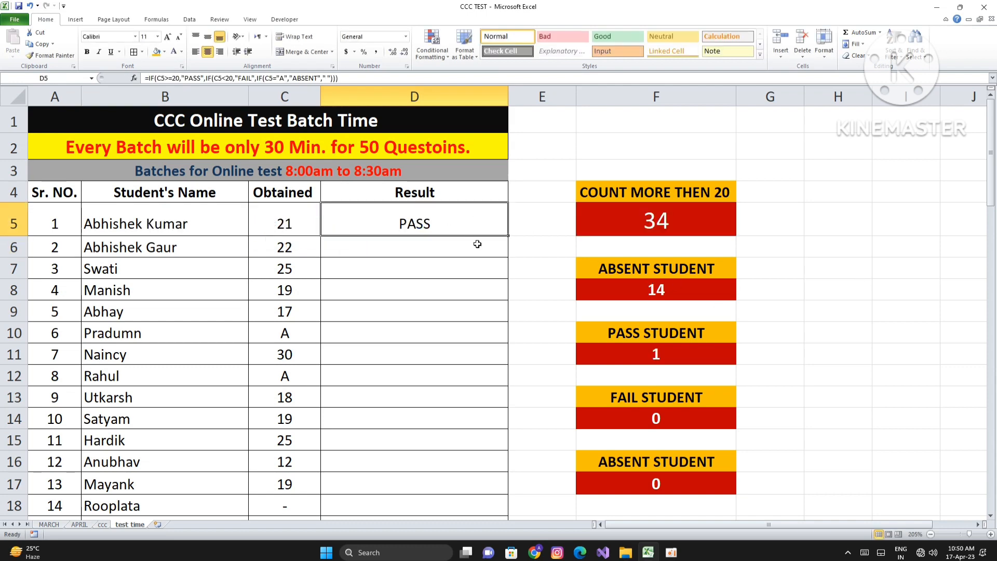
pyautogui.doubleClick(508, 235)
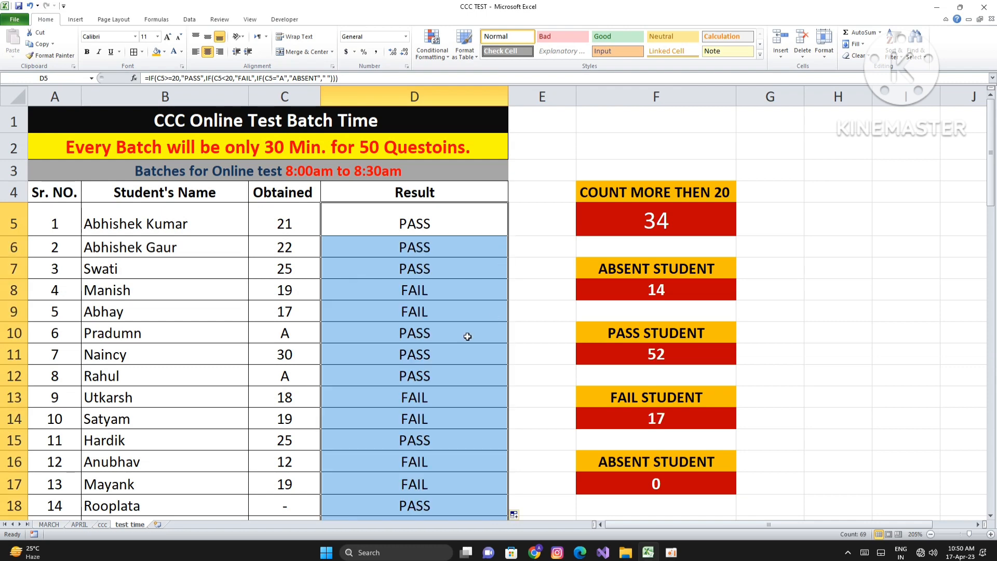
# Compare the results in D5:D10 with the obtained marks, including the student marked A in row 10
pyautogui.click(455, 312)
pyautogui.click(439, 294)
pyautogui.click(440, 332)
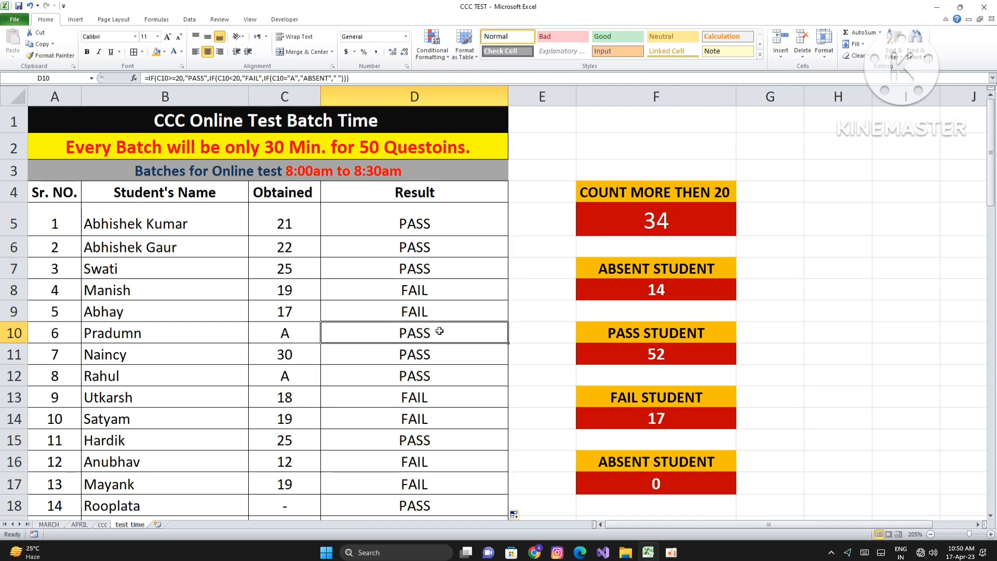
pyautogui.click(428, 226)
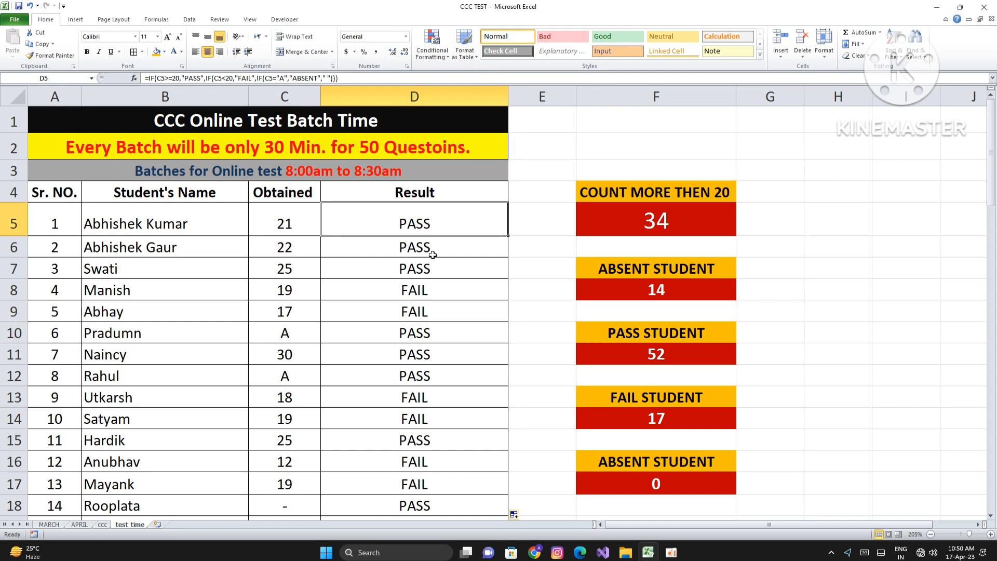
pyautogui.moveTo(383, 230); pyautogui.dragTo(400, 265)
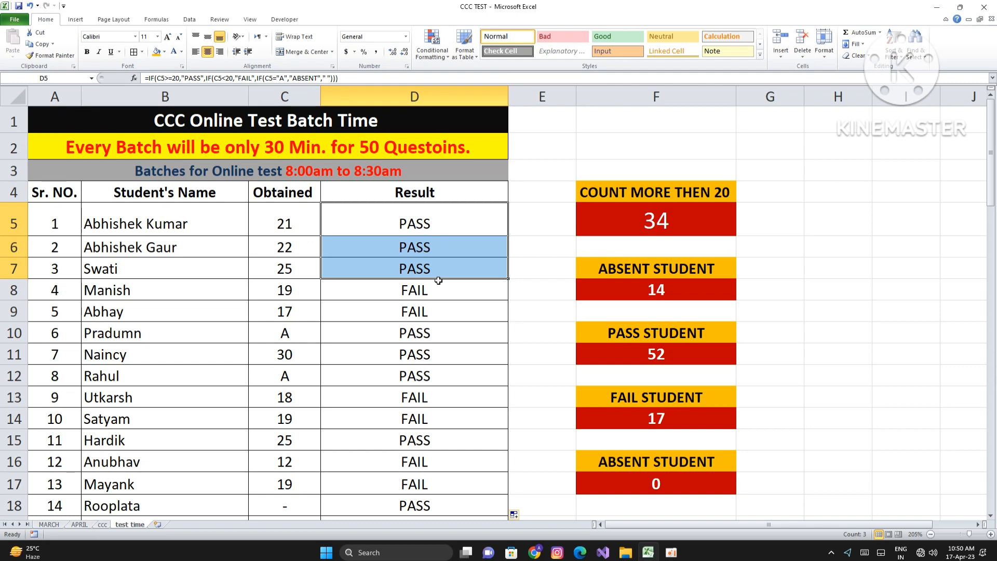
pyautogui.moveTo(299, 290); pyautogui.dragTo(421, 311)
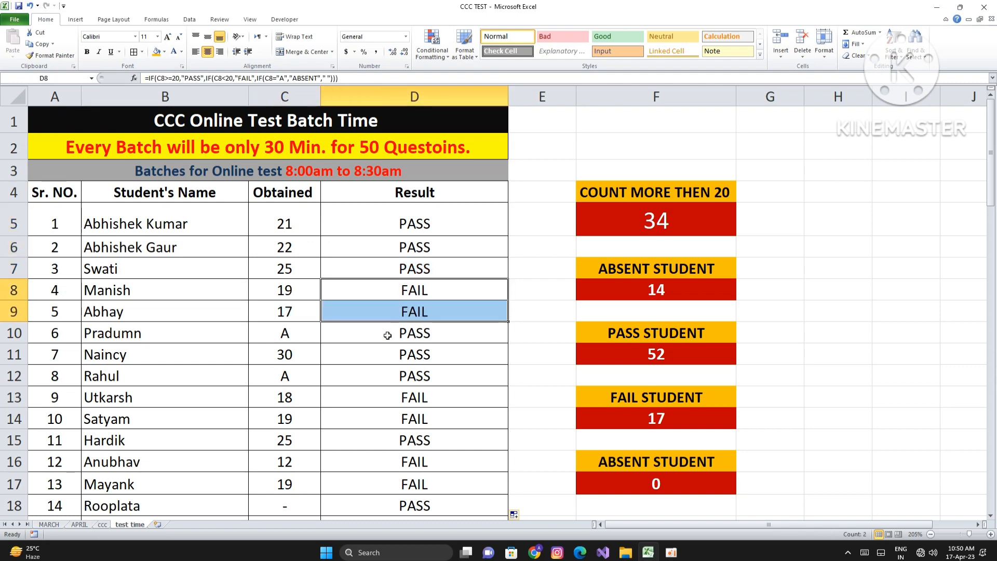
pyautogui.click(315, 331)
pyautogui.click(423, 338)
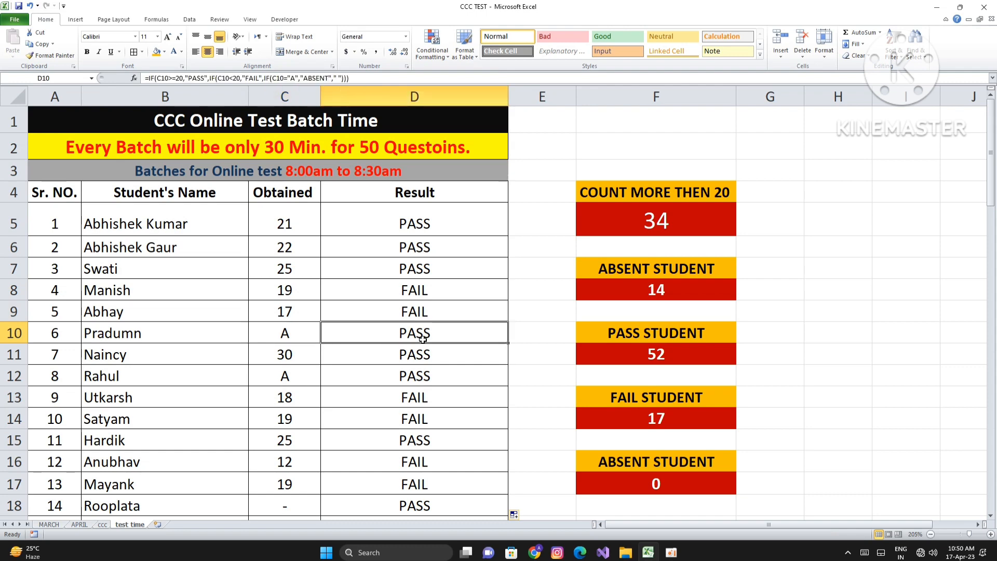
# Inspect the nested IF formulas in D10 and D5, including the "ABSENT" part of the D5 formula
pyautogui.doubleClick(429, 335)
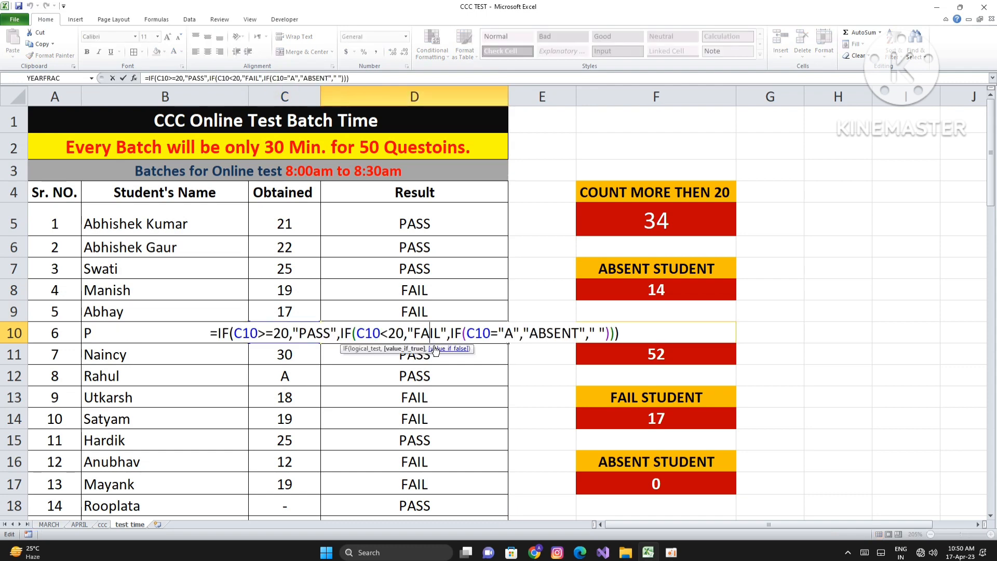
pyautogui.press('Return')
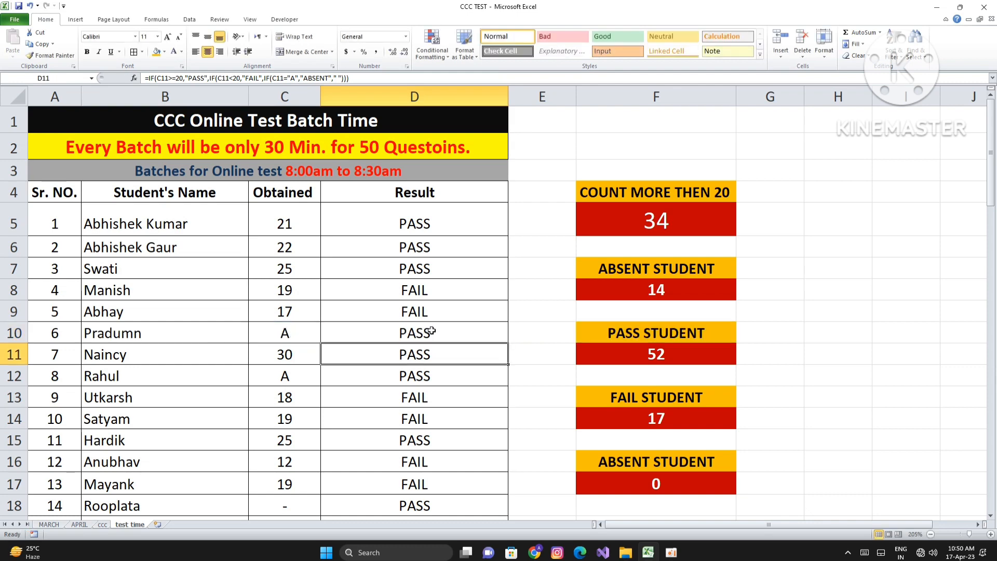
pyautogui.click(432, 331)
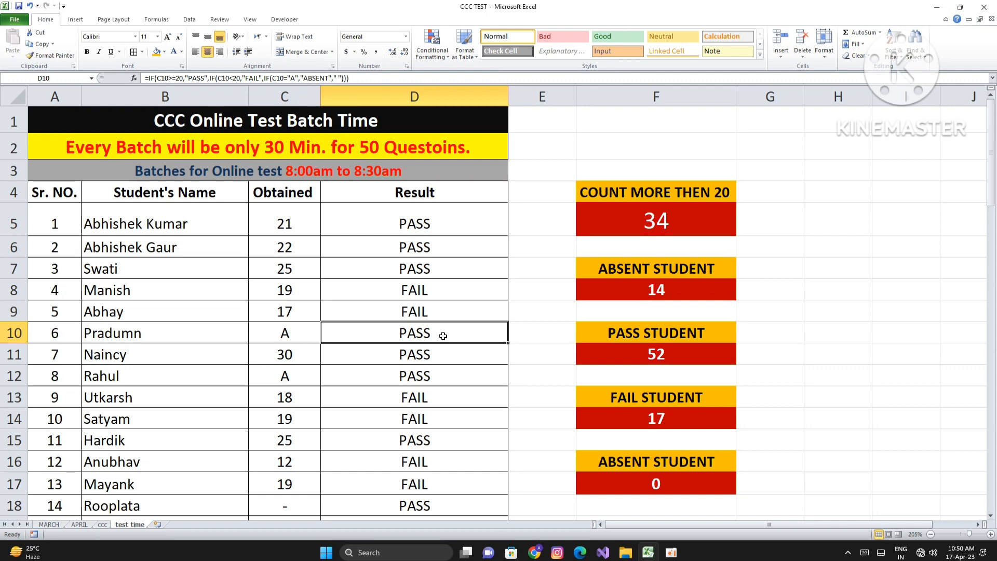
pyautogui.doubleClick(424, 227)
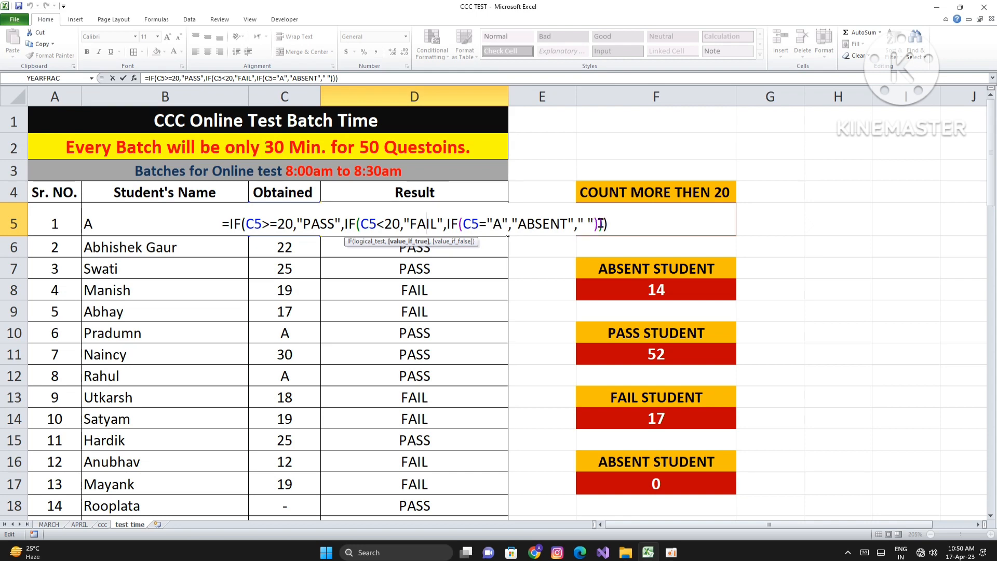
pyautogui.moveTo(602, 224); pyautogui.dragTo(518, 224)
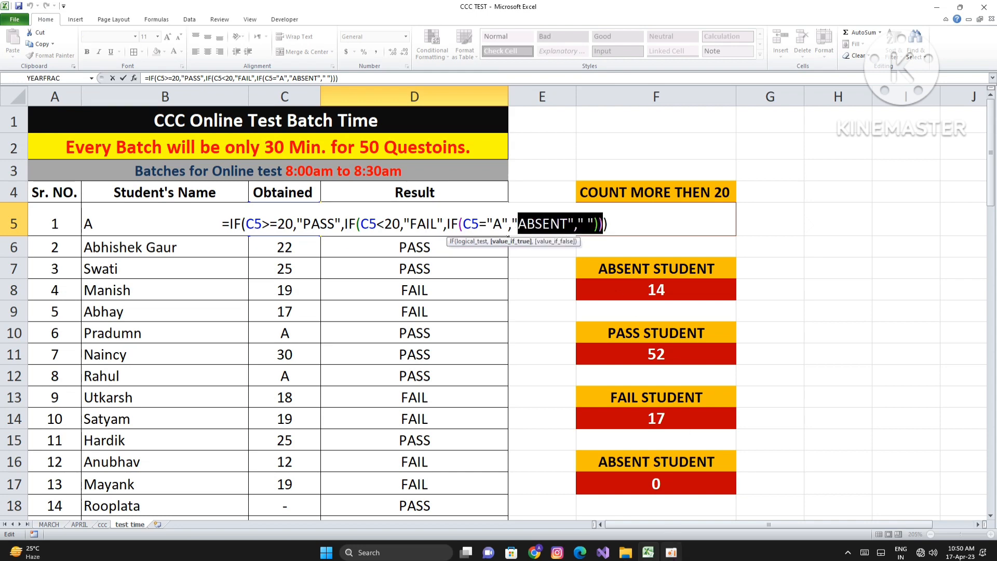
pyautogui.moveTo(671, 553)
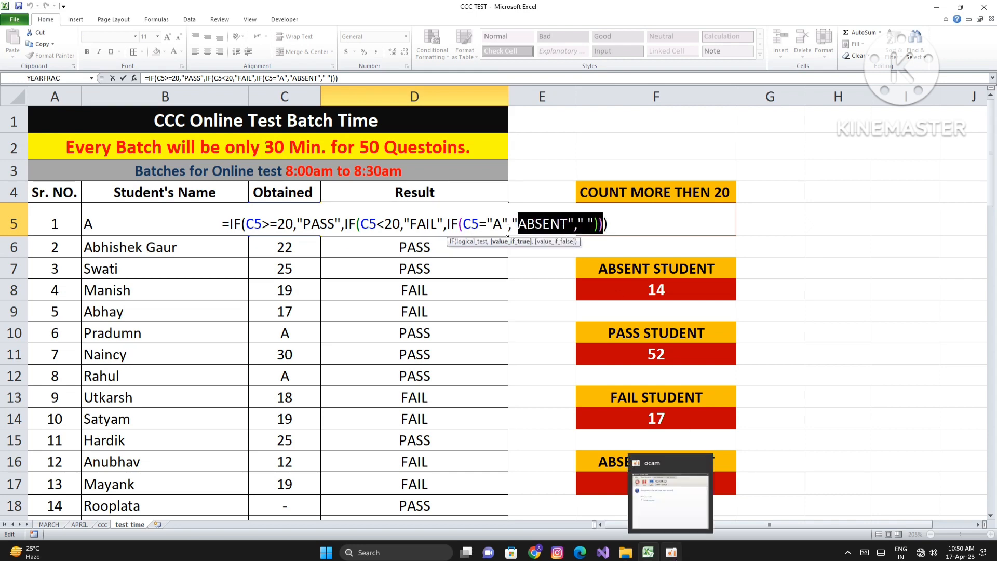
pyautogui.click(671, 552)
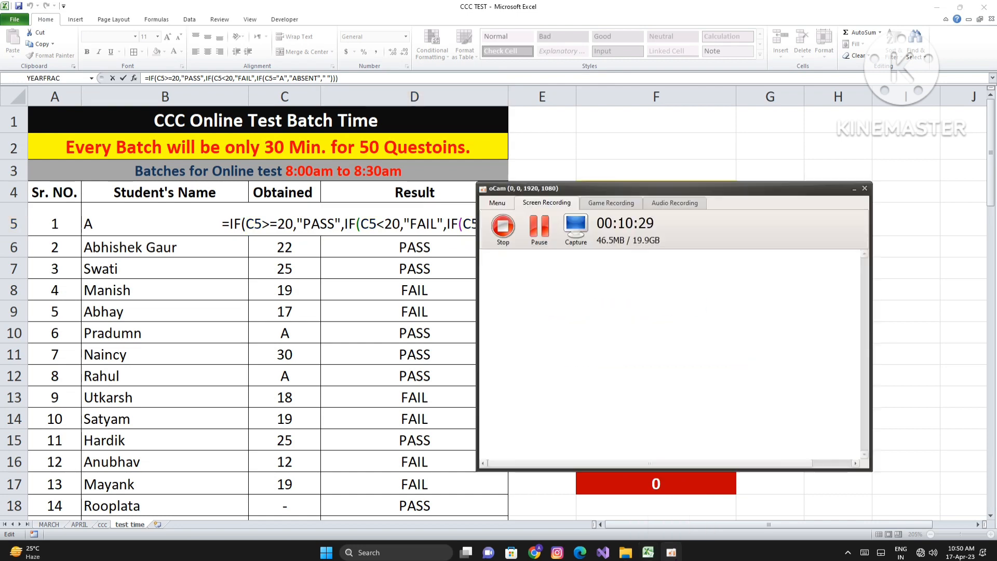
pyautogui.click(536, 237)
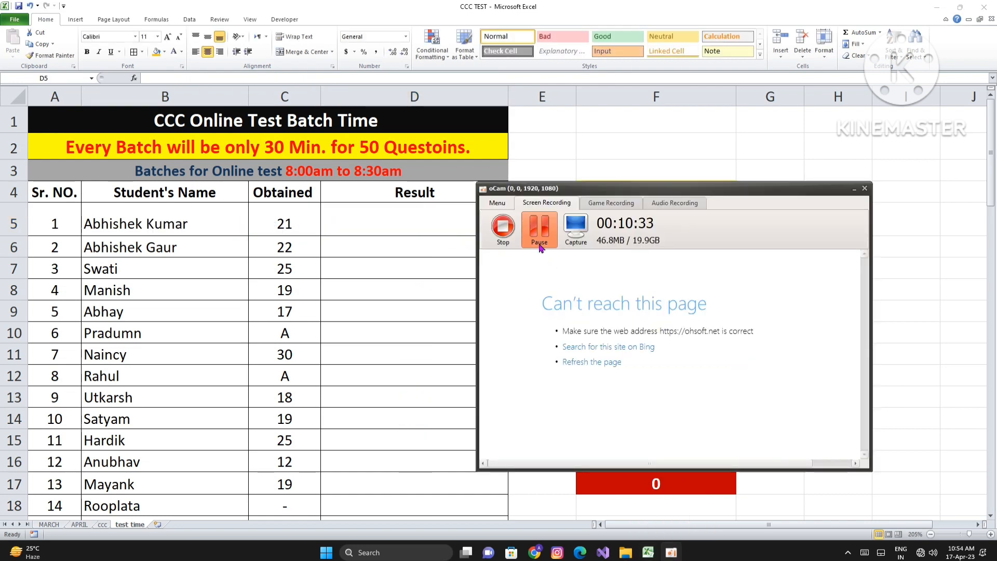
pyautogui.click(539, 239)
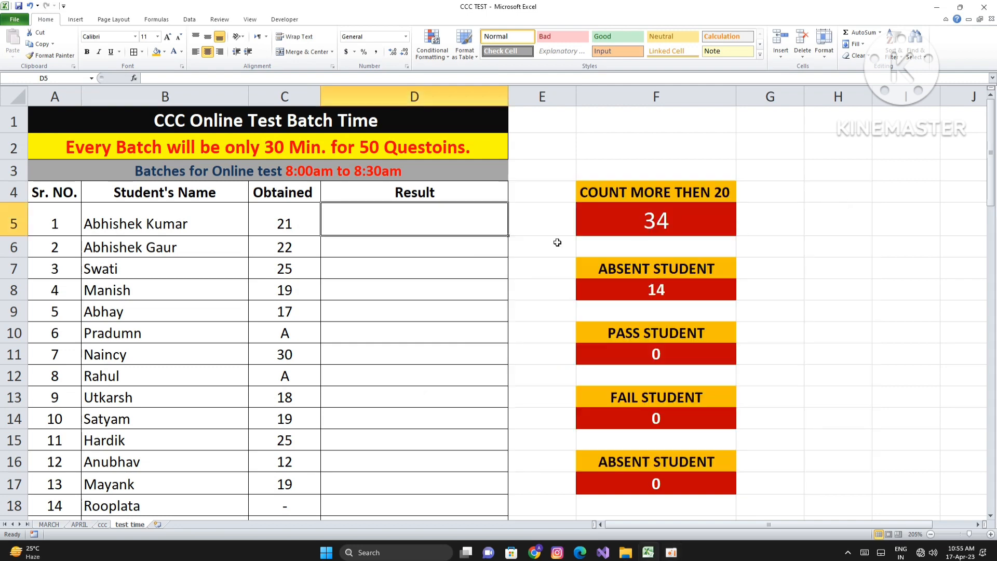
# Start the D5 formula with an IF that tests C5="A" and returns "ABSENT" when true
pyautogui.press('Return')
pyautogui.click(436, 225)
pyautogui.write('=')
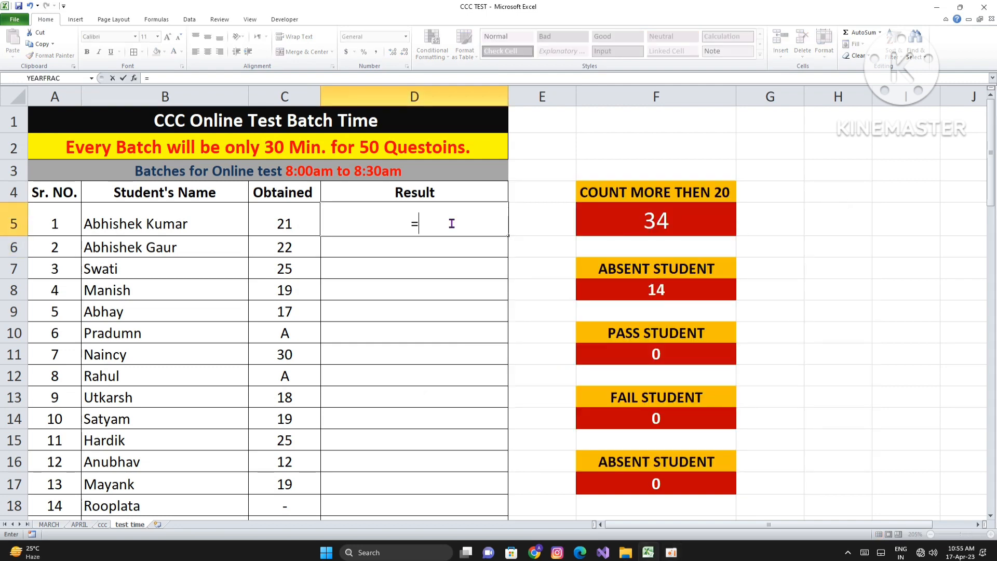
pyautogui.write('IF(')
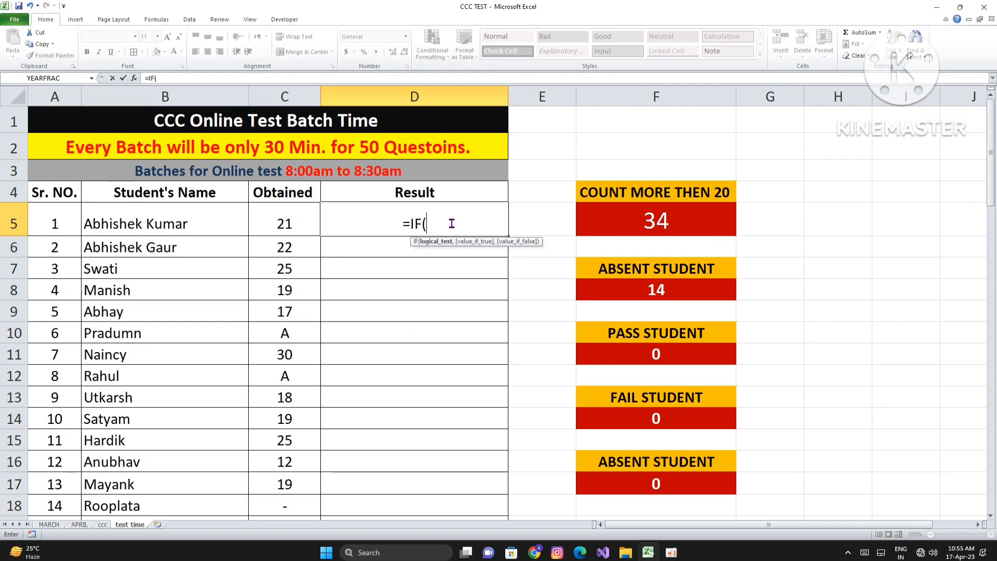
pyautogui.click(286, 223)
pyautogui.write('="a')
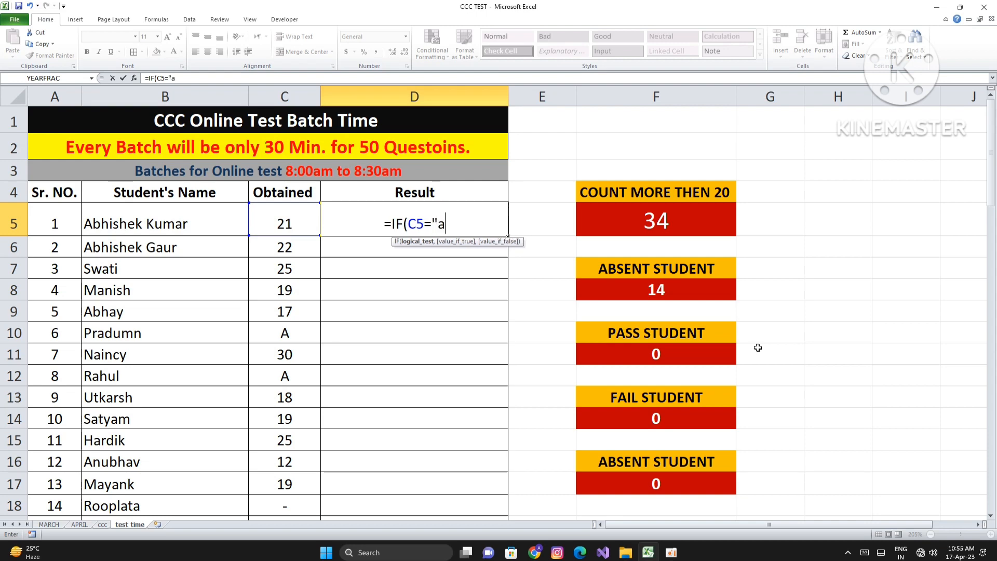
pyautogui.press('BackSpace')
pyautogui.write('A"')
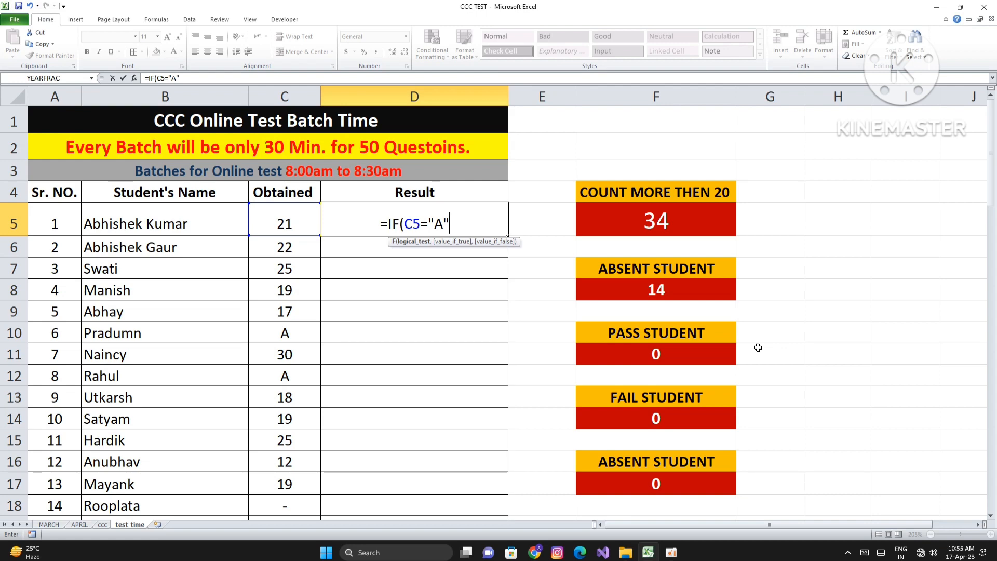
pyautogui.write(',')
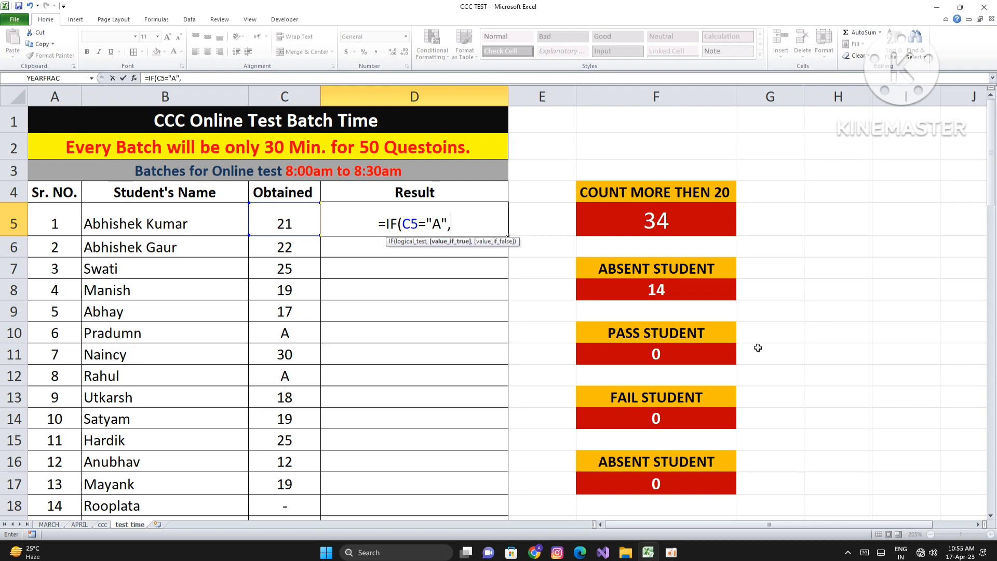
pyautogui.write('"')
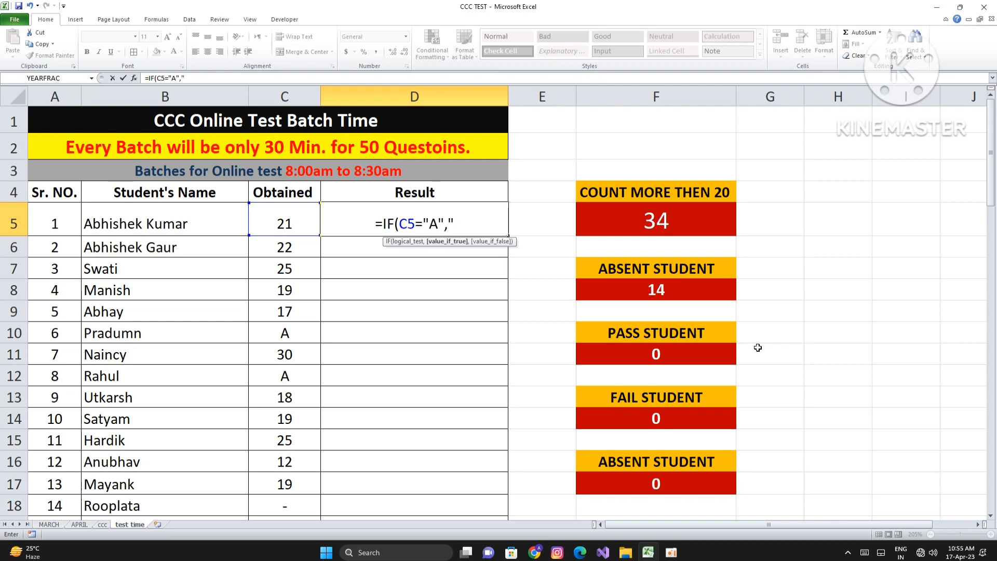
pyautogui.write('ABSENT",')
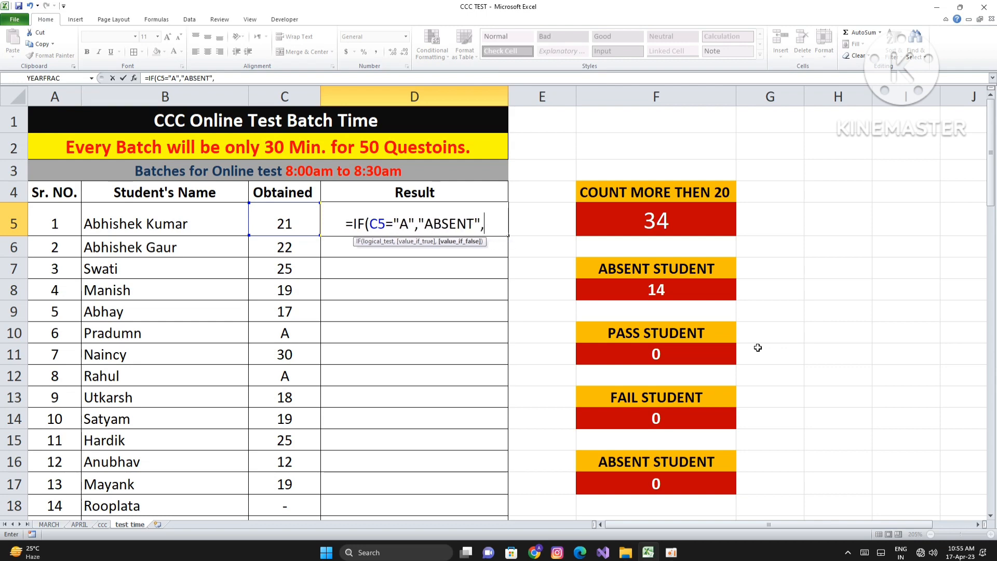
# Nest IF(C5>=20,"PASS","FAIL") as the value if false in D5 and enter the formula
pyautogui.write('IF(')
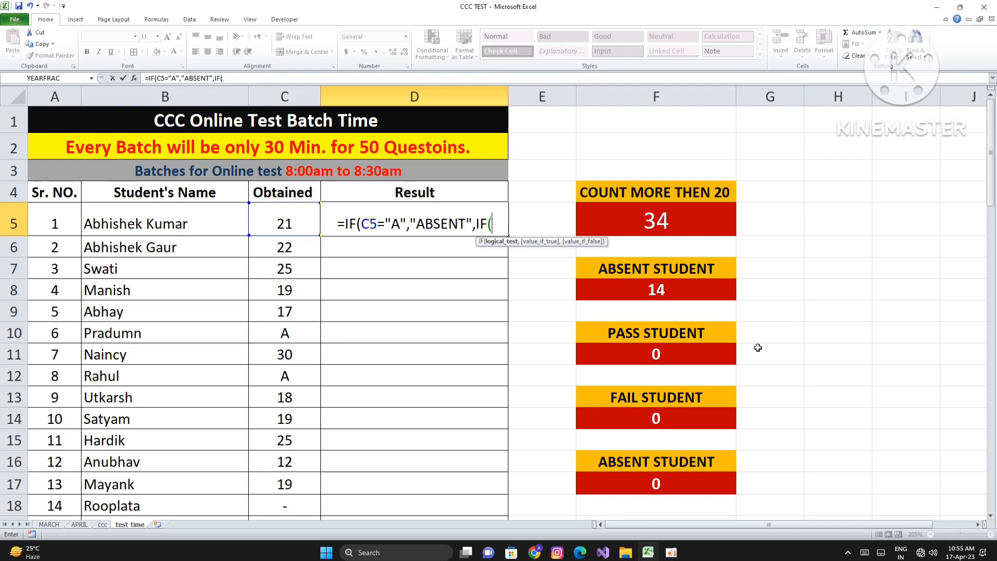
pyautogui.write('C5')
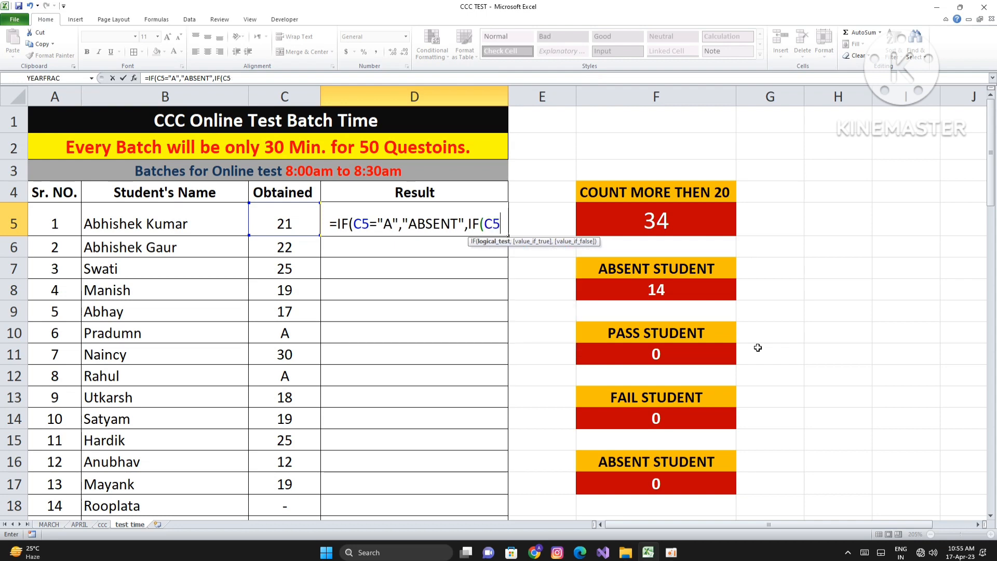
pyautogui.write('>=')
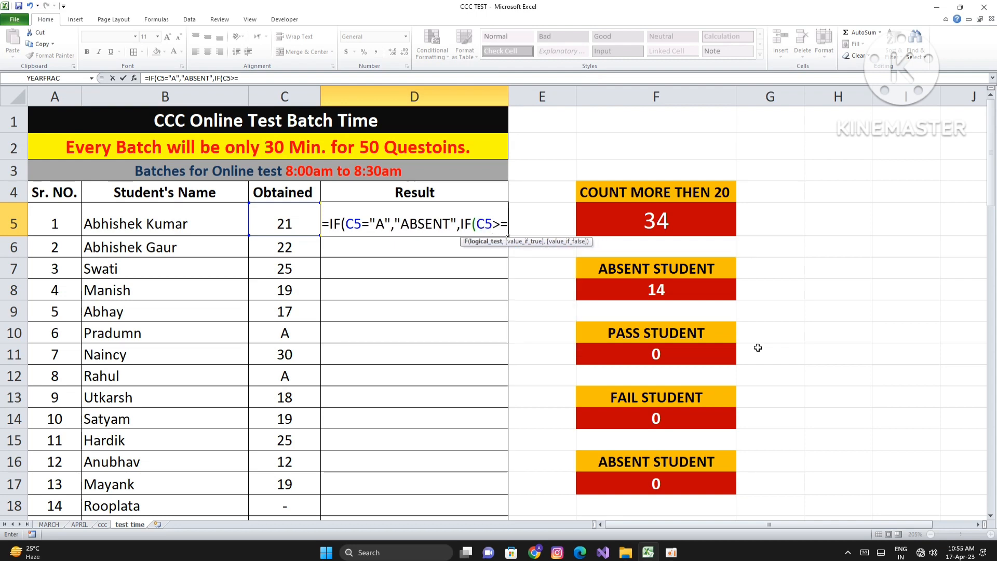
pyautogui.write('20')
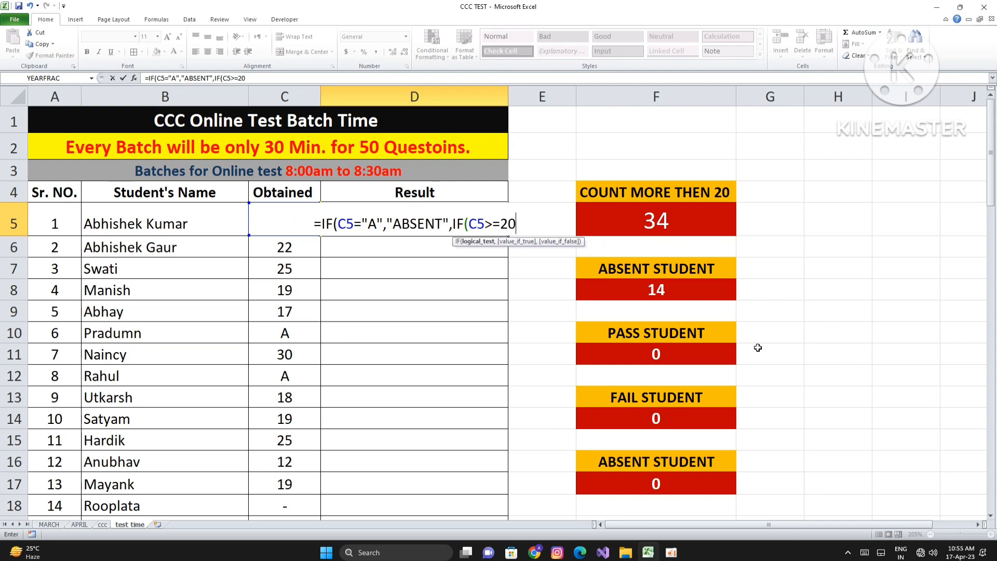
pyautogui.write(',')
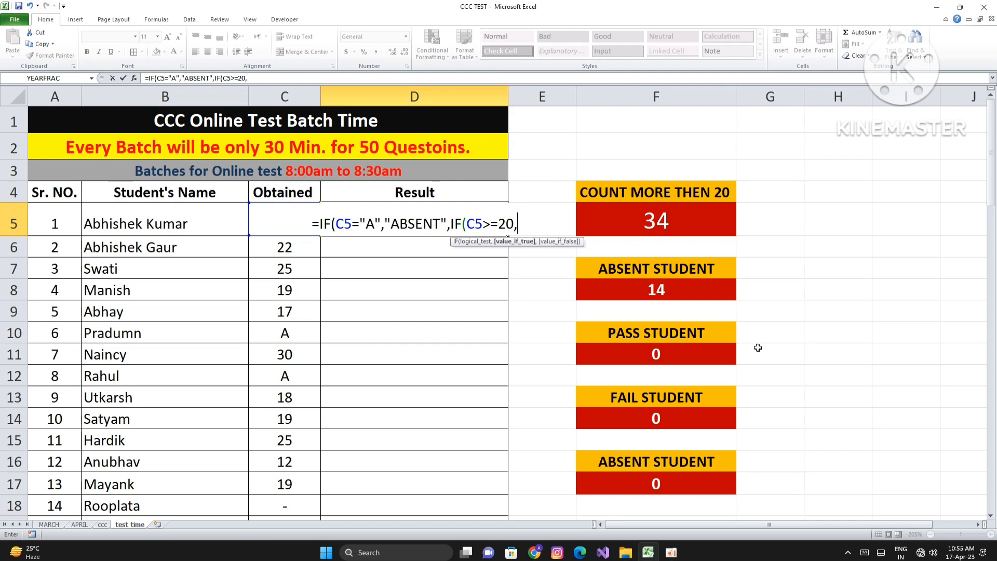
pyautogui.write('"')
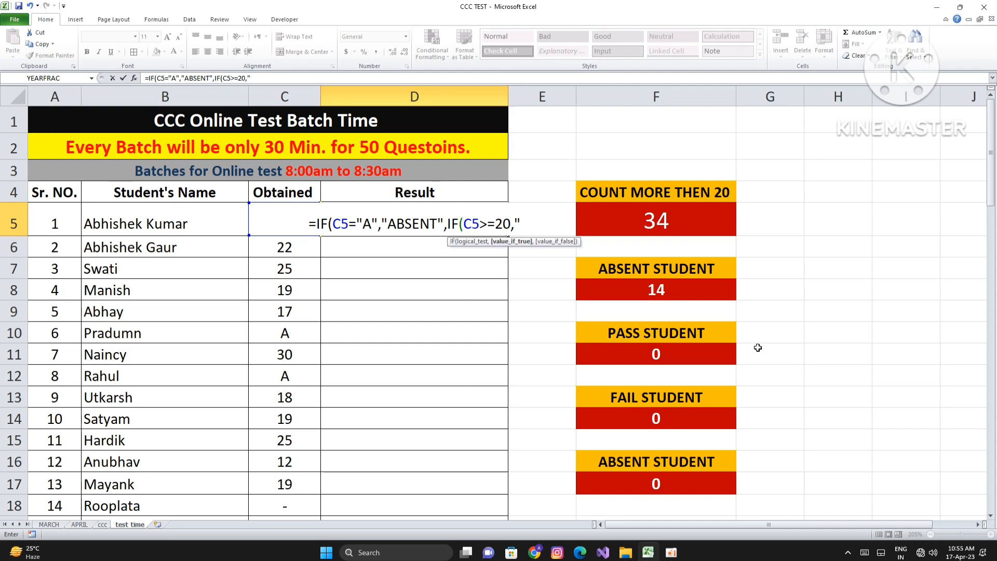
pyautogui.write('PA')
pyautogui.press('BackSpace')
pyautogui.press('BackSpace')
pyautogui.write('PA')
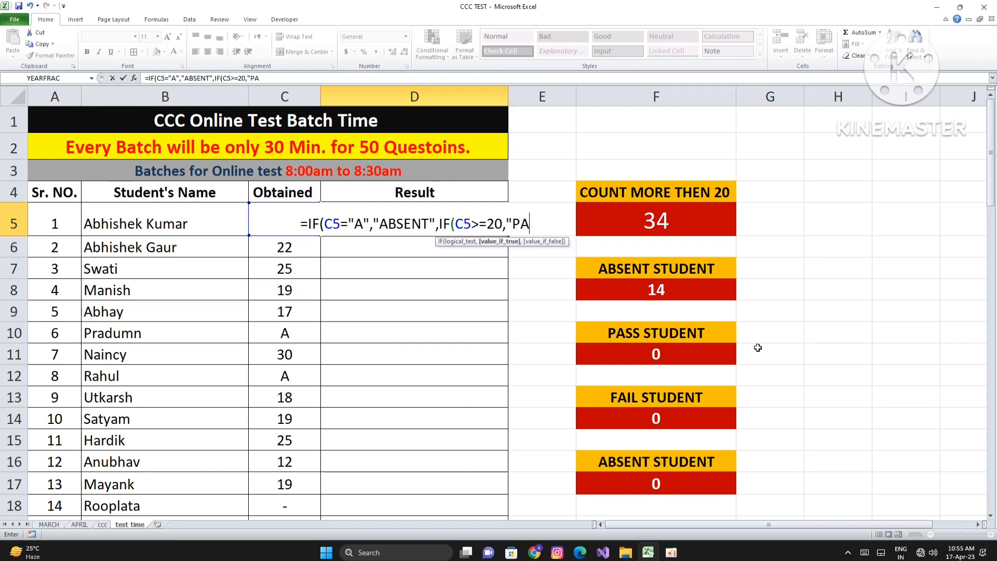
pyautogui.write('SS","FA')
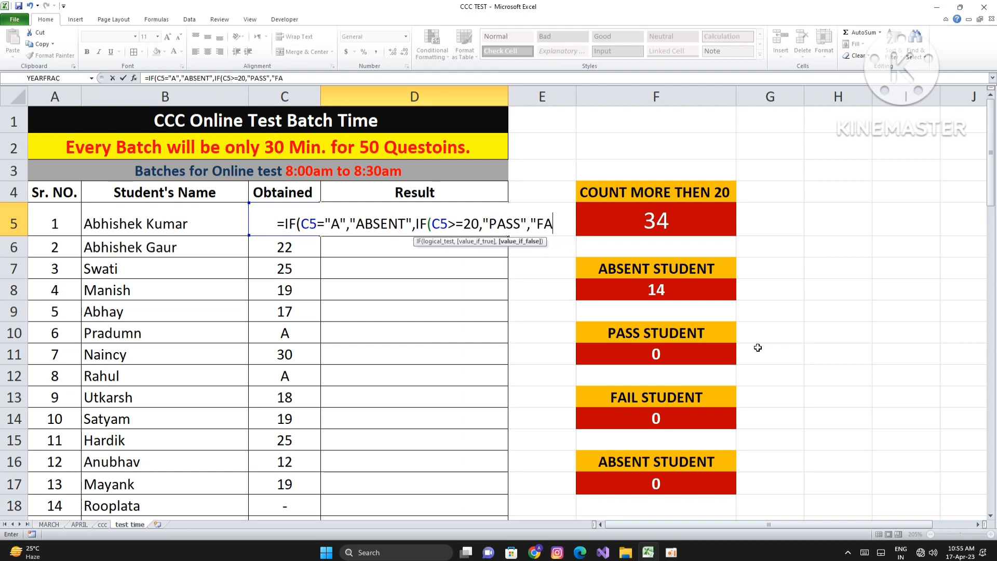
pyautogui.write('IL")')
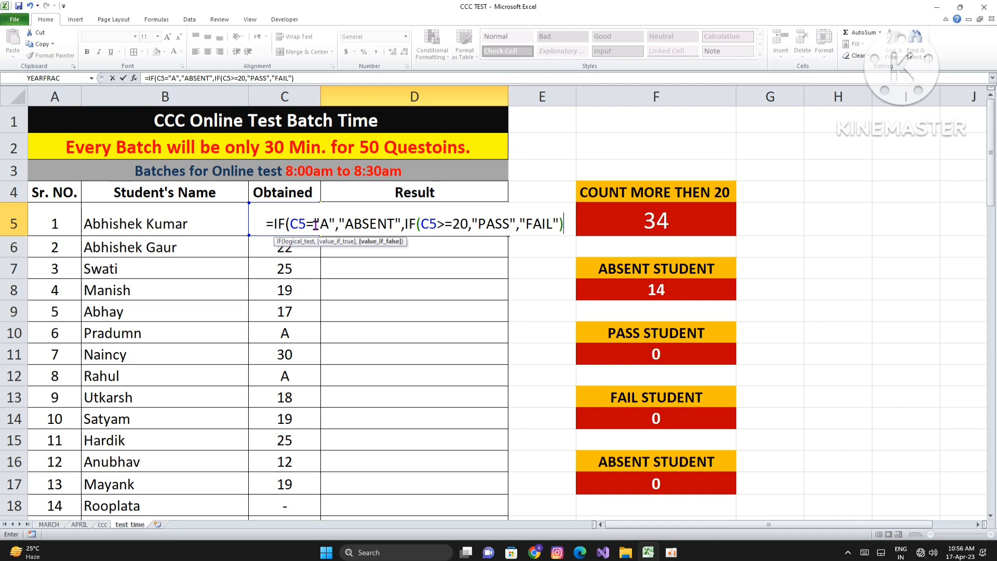
pyautogui.press('Return')
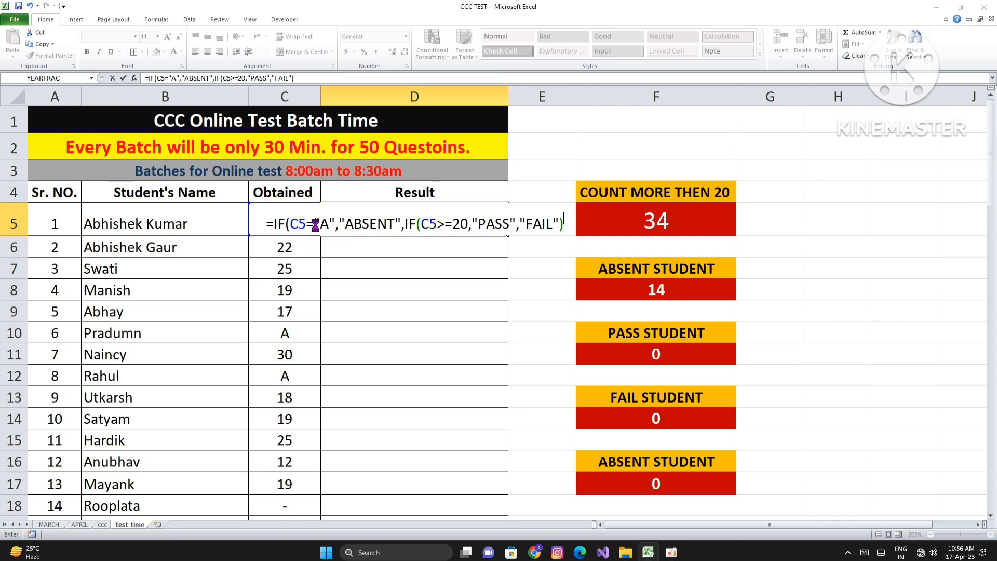
pyautogui.press('Return')
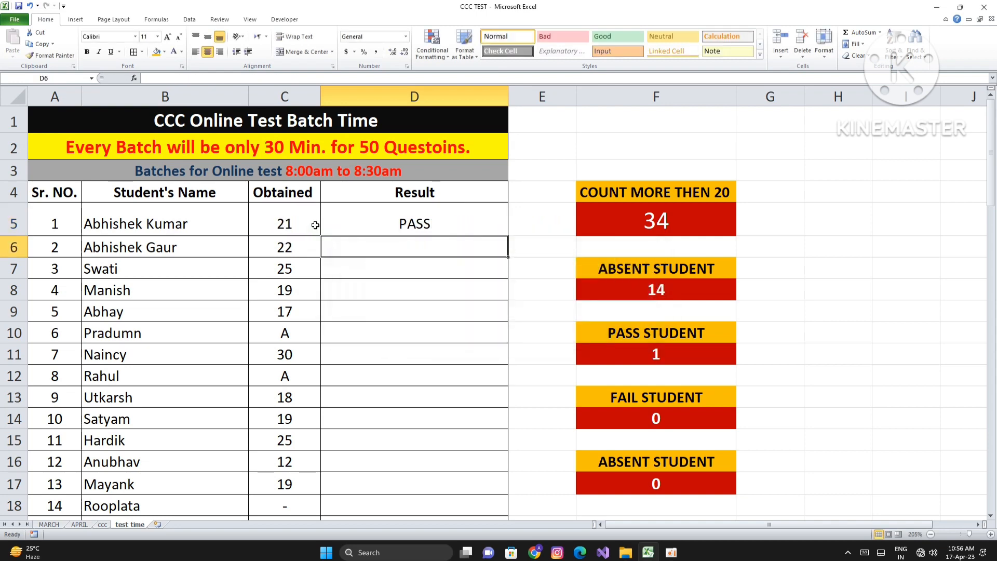
# Fill the D5 formula down the whole Result column
pyautogui.click(361, 226)
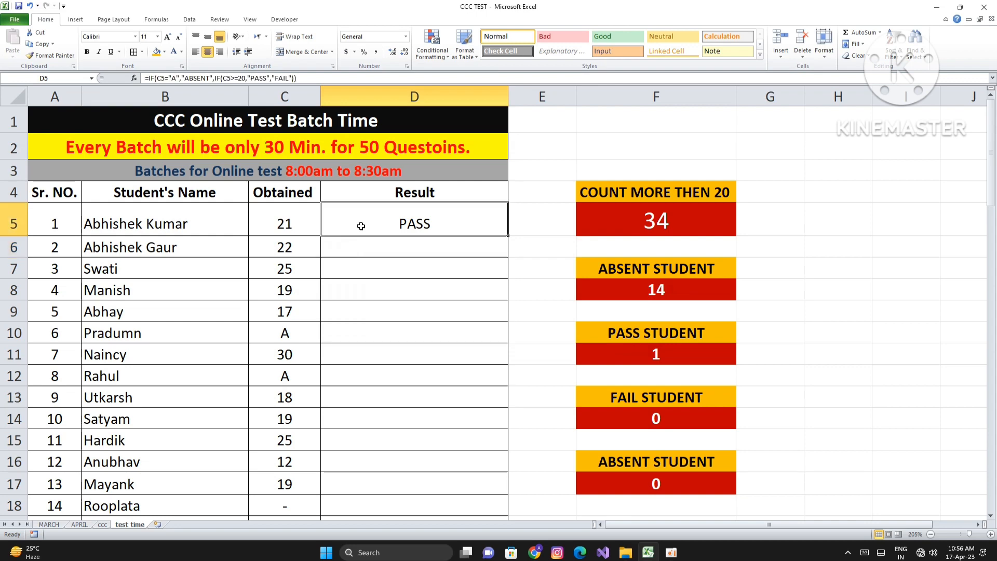
pyautogui.doubleClick(507, 236)
pyautogui.click(467, 310)
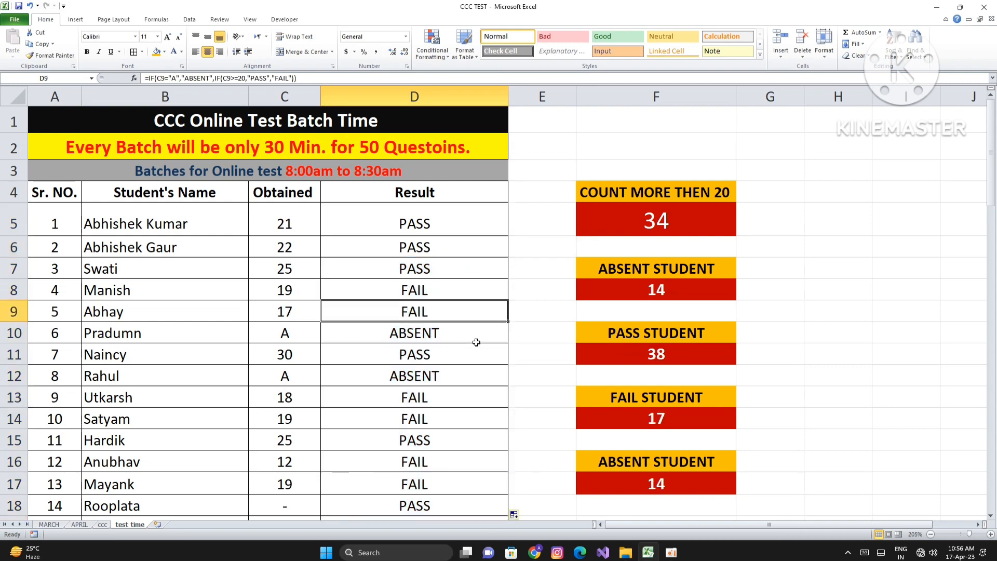
# Review the student counts in F8:F17 and the filled results in D5:D14
pyautogui.moveTo(665, 290); pyautogui.dragTo(670, 483)
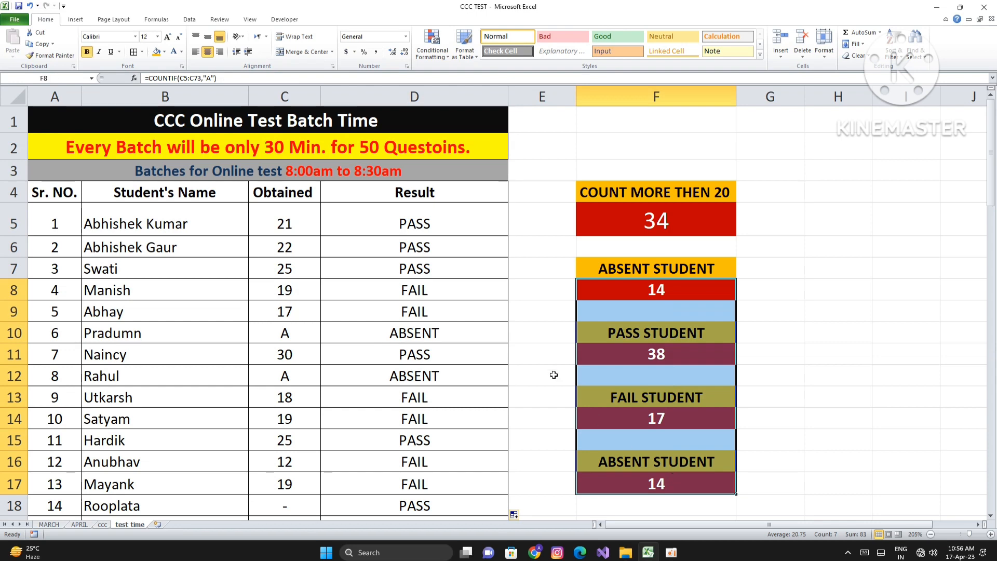
pyautogui.moveTo(419, 231); pyautogui.dragTo(435, 312)
pyautogui.click(431, 334)
pyautogui.click(431, 360)
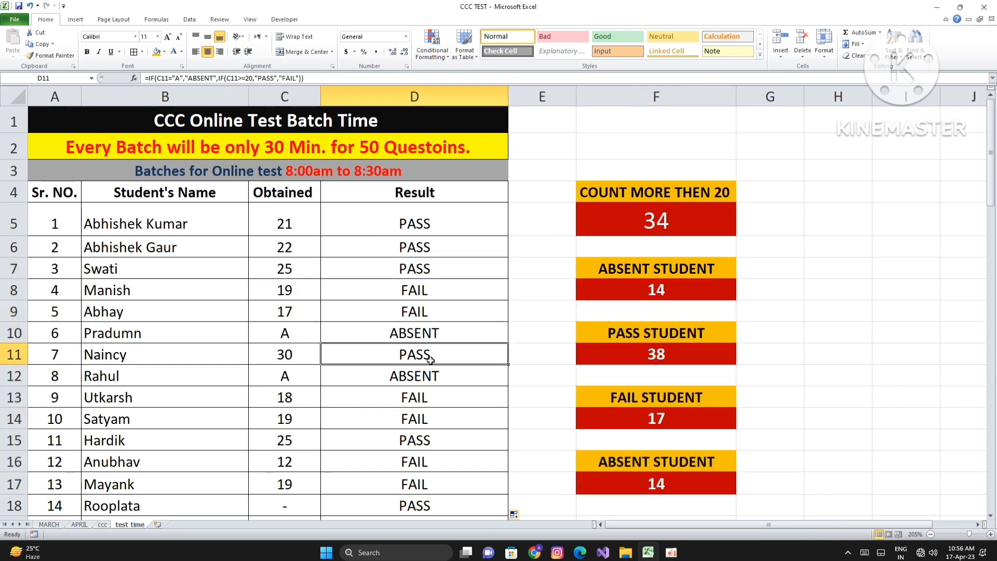
pyautogui.click(431, 377)
pyautogui.moveTo(424, 398); pyautogui.dragTo(422, 419)
pyautogui.scroll(-1, 422, 419)
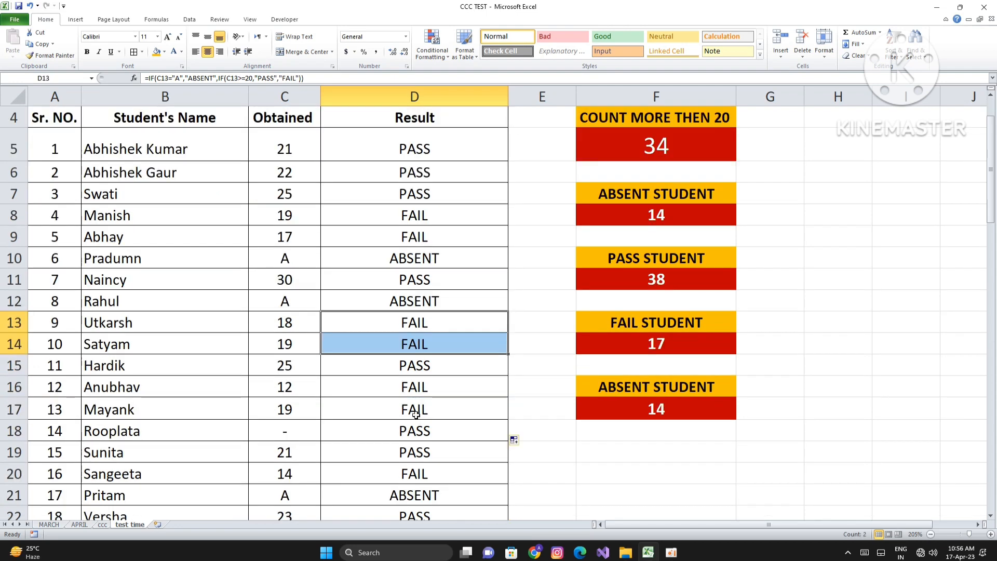
# Check the results in D15:D19, comparing D18 with the dash in that row's obtained marks
pyautogui.click(418, 365)
pyautogui.click(419, 387)
pyautogui.click(419, 409)
pyautogui.click(418, 431)
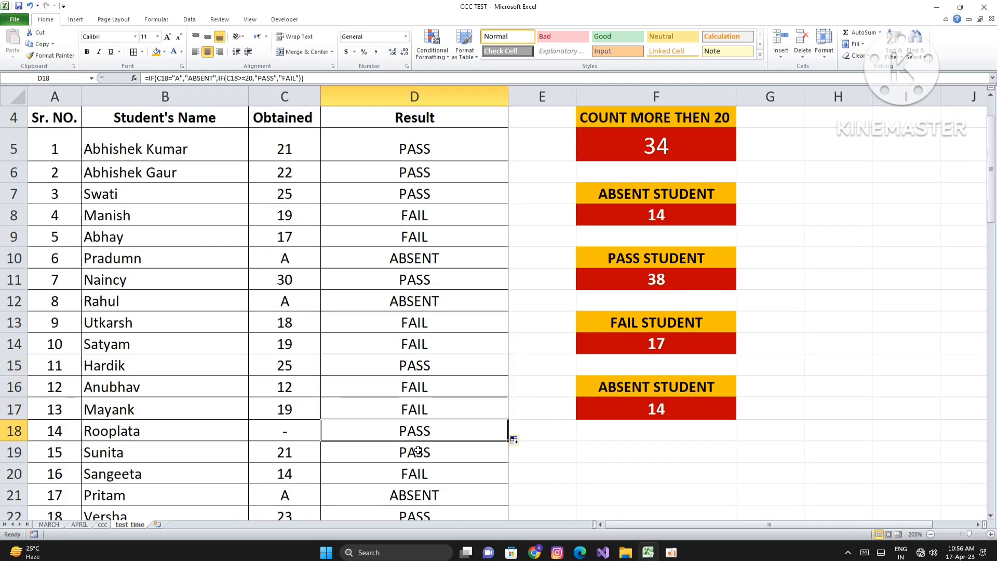
pyautogui.click(419, 451)
pyautogui.click(409, 435)
pyautogui.click(305, 435)
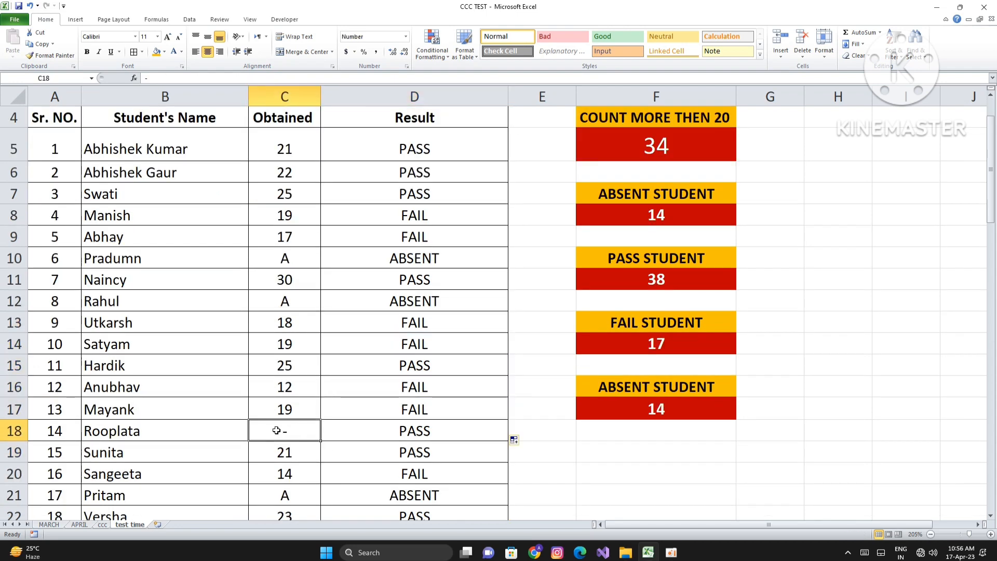
pyautogui.moveTo(206, 431); pyautogui.dragTo(384, 435)
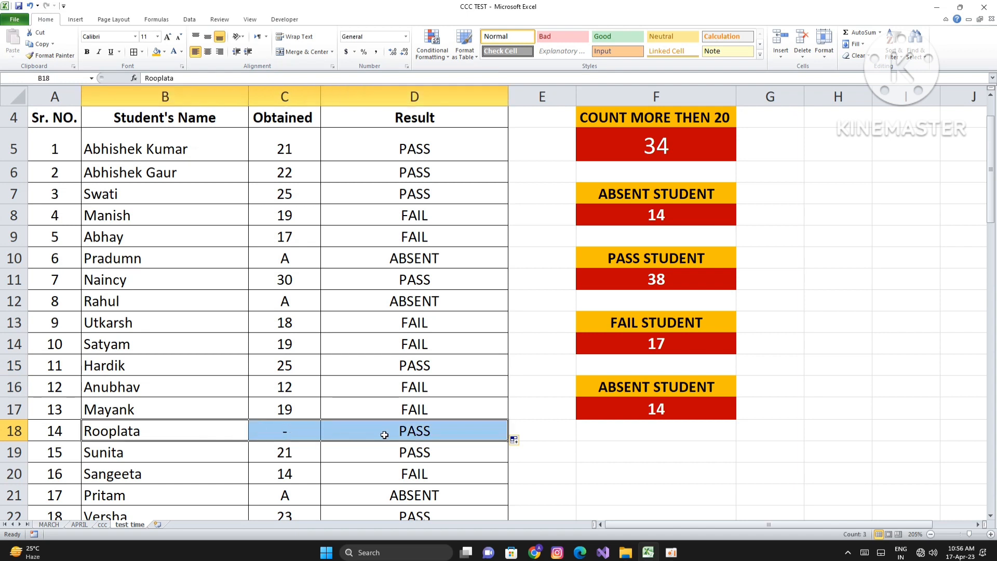
pyautogui.click(389, 435)
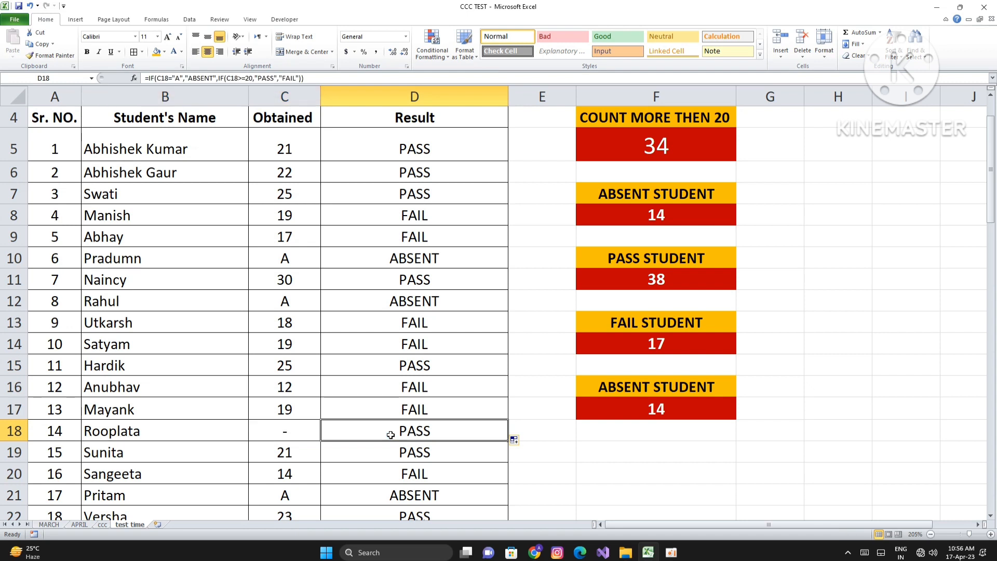
pyautogui.write('-')
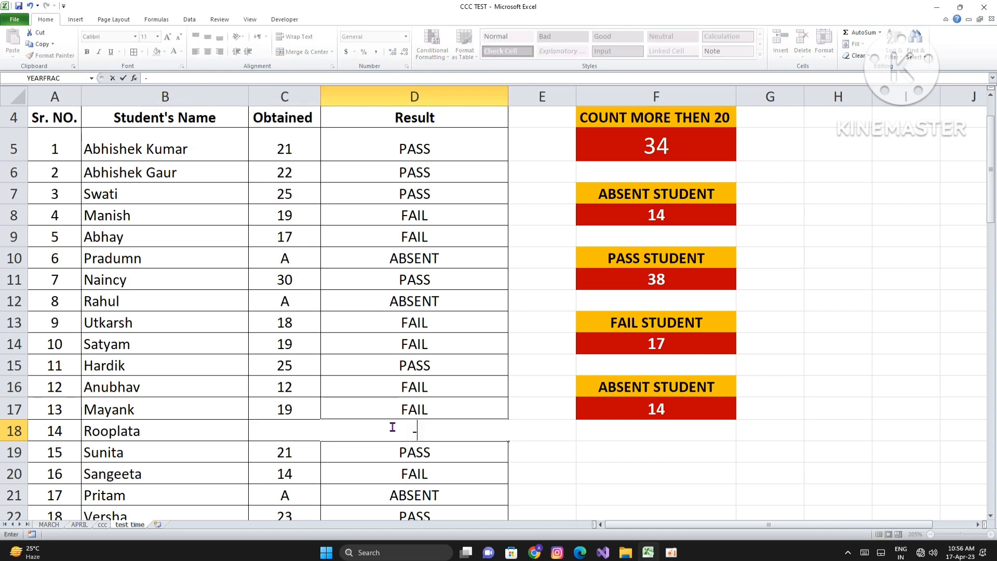
pyautogui.click(519, 362)
pyautogui.click(461, 432)
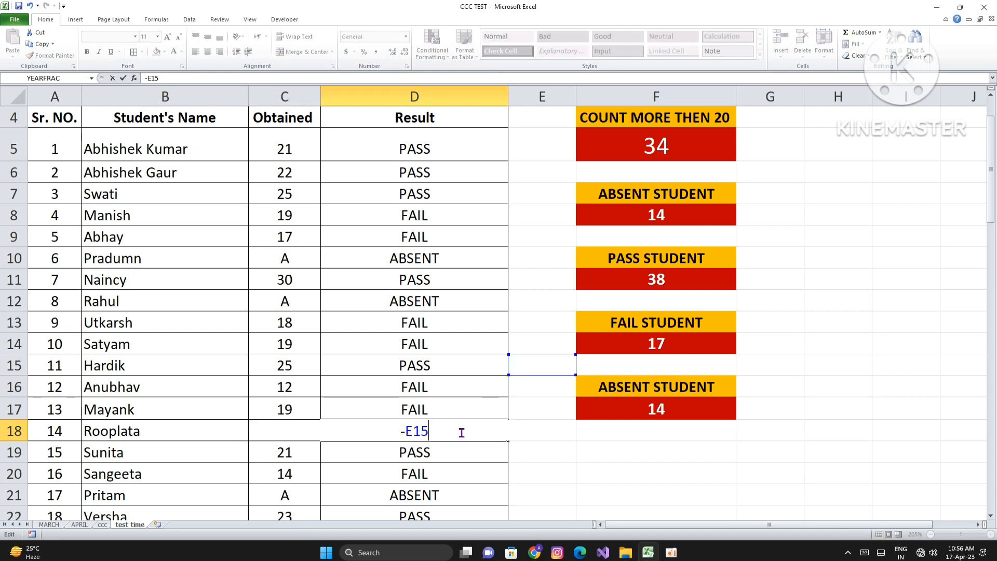
pyautogui.press('BackSpace')
pyautogui.press('BackSpace')
pyautogui.press('BackSpace')
pyautogui.press('BackSpace')
pyautogui.click(459, 447)
# Enter "-" as the result in D18 for the student whose obtained mark is a dash
pyautogui.click(455, 433)
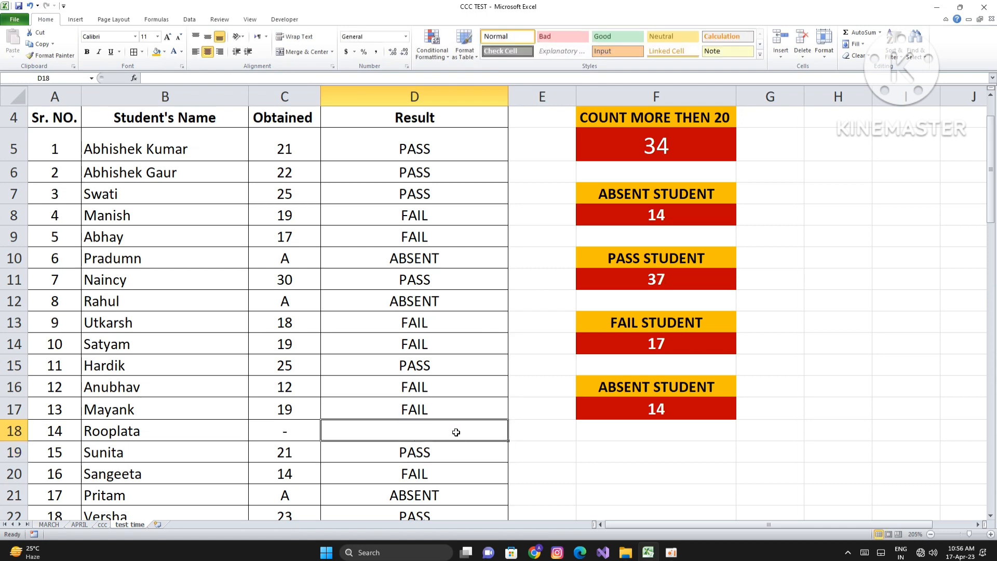
pyautogui.write('-')
pyautogui.press('Return')
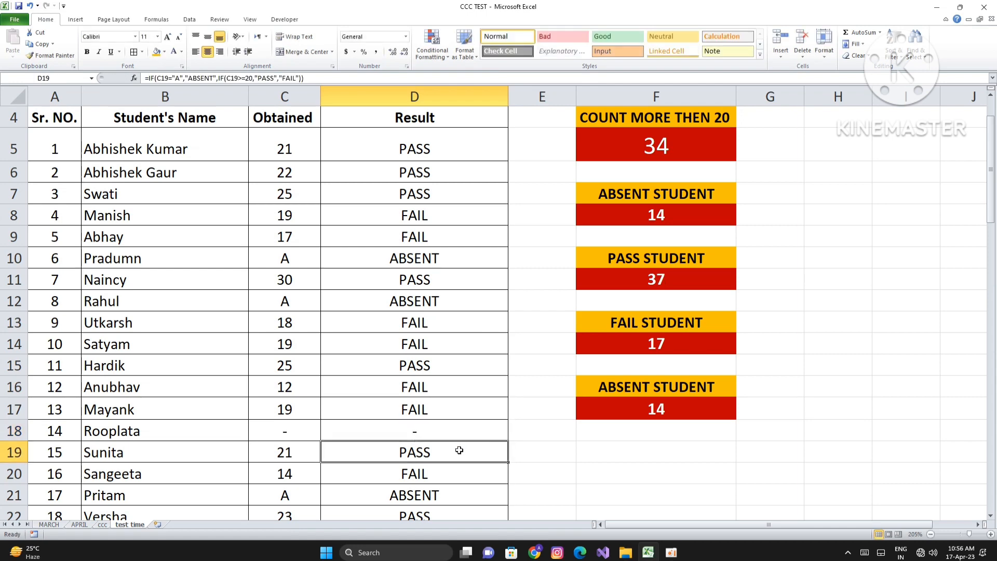
# Examine the Result column around D18 and D15 against the obtained marks and the student counts
pyautogui.click(459, 431)
pyautogui.scroll(-7, 467, 329)
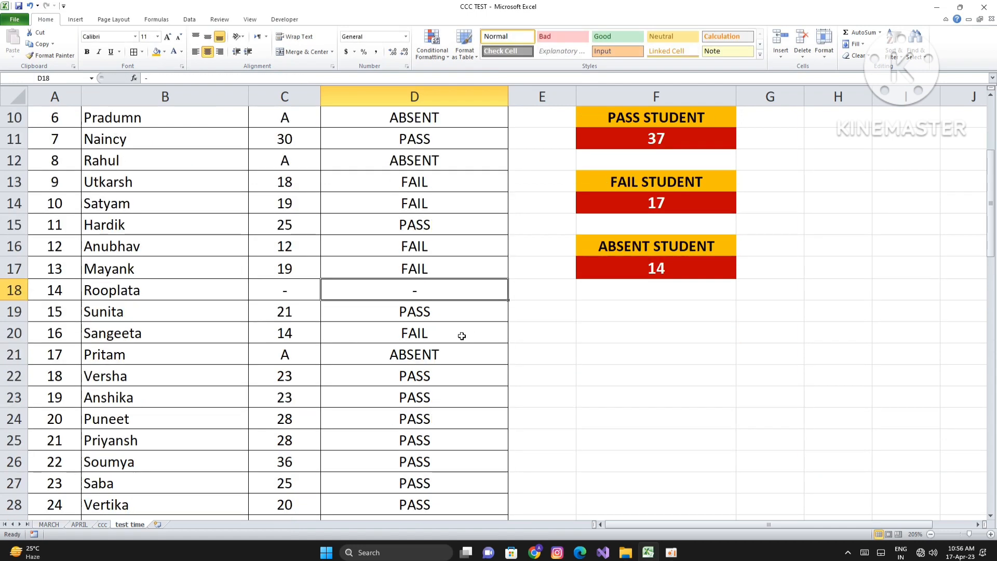
pyautogui.scroll(-1, 444, 356)
pyautogui.scroll(7, 445, 351)
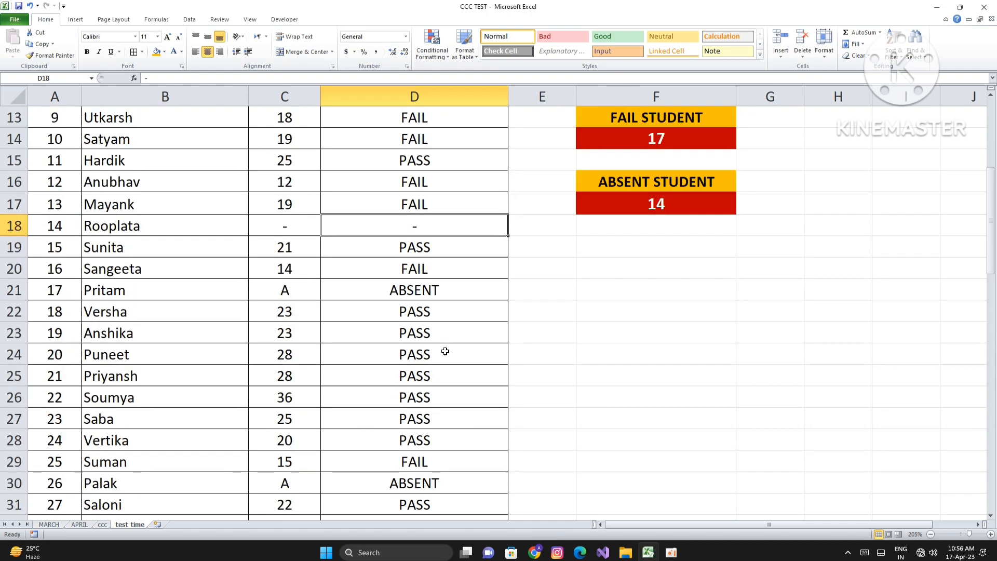
pyautogui.click(446, 291)
pyautogui.scroll(-1, 452, 301)
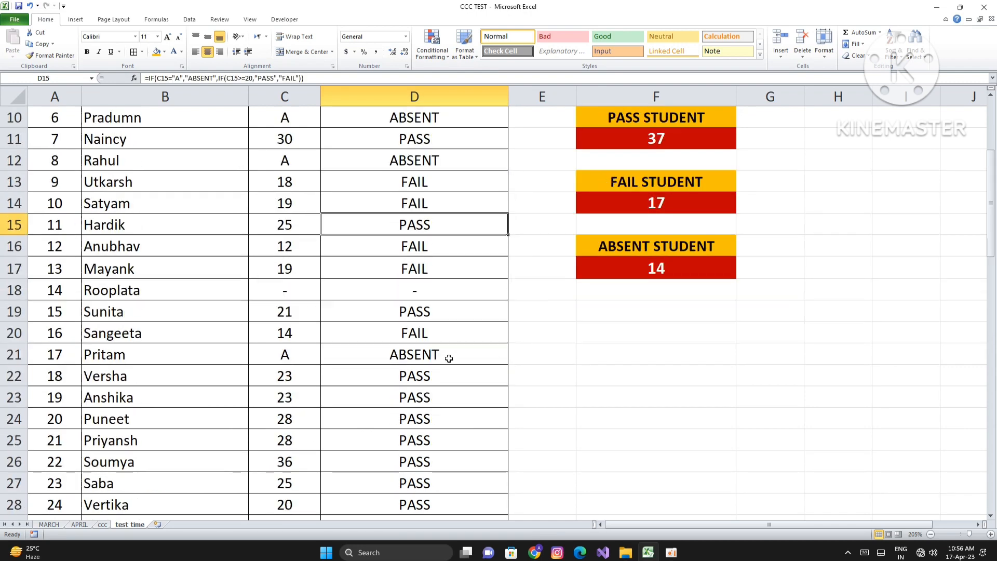
pyautogui.scroll(3, 447, 351)
pyautogui.scroll(-1, 447, 341)
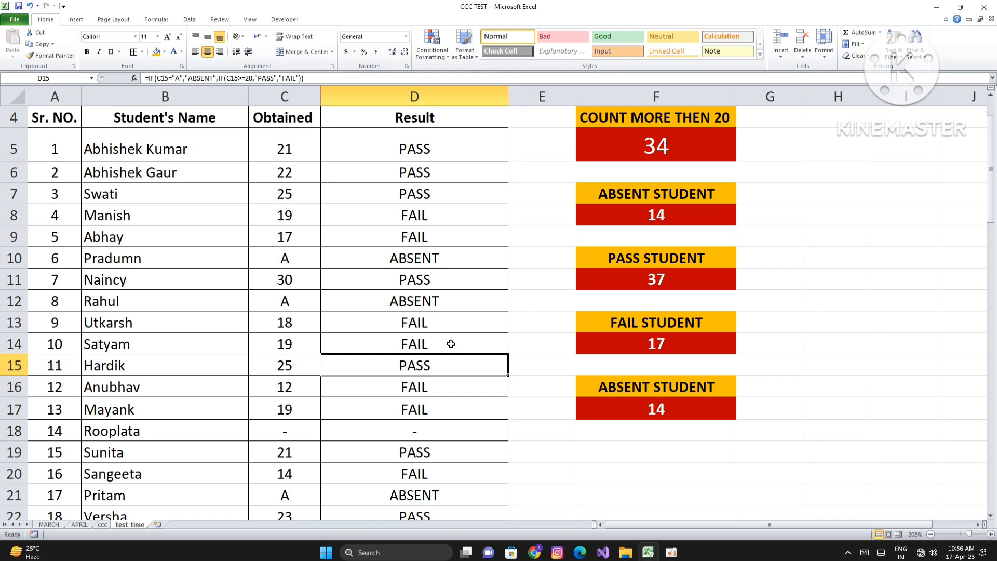
# Try "A" as the obtained mark in C43, compare it with the result in D43, and undo the entry
pyautogui.scroll(1, 450, 343)
pyautogui.scroll(-3, 451, 344)
pyautogui.scroll(-8, 451, 345)
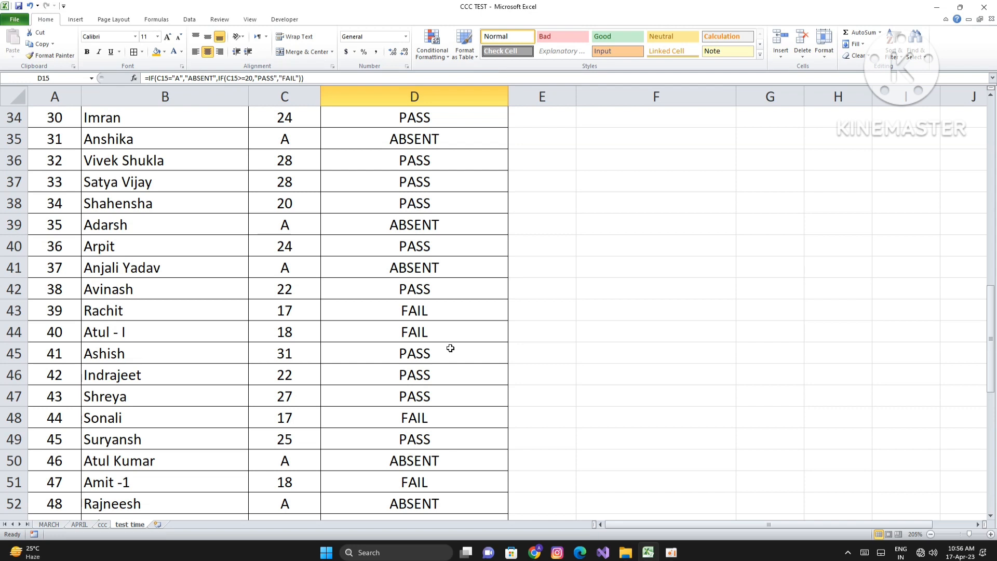
pyautogui.click(312, 319)
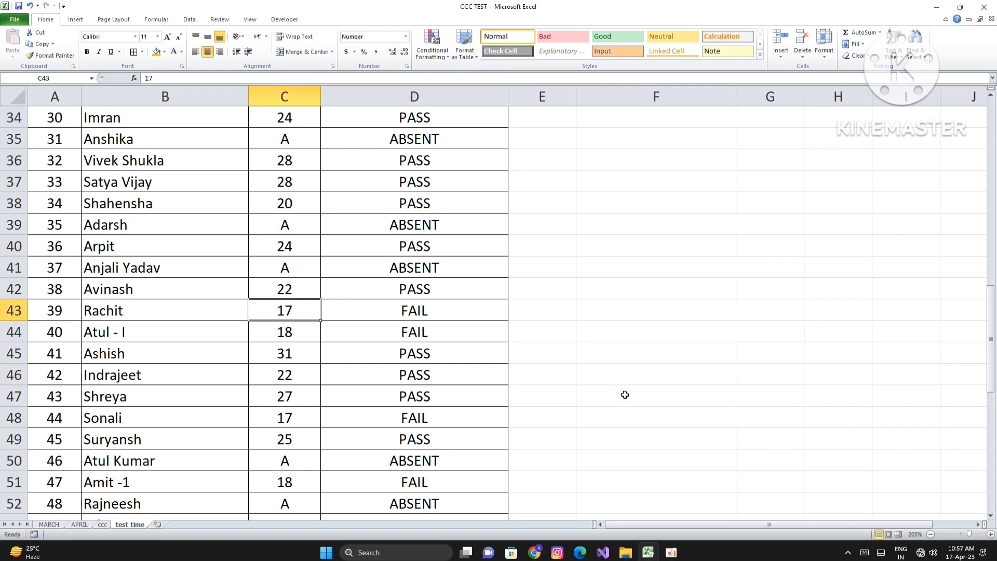
pyautogui.write('A')
pyautogui.click(446, 363)
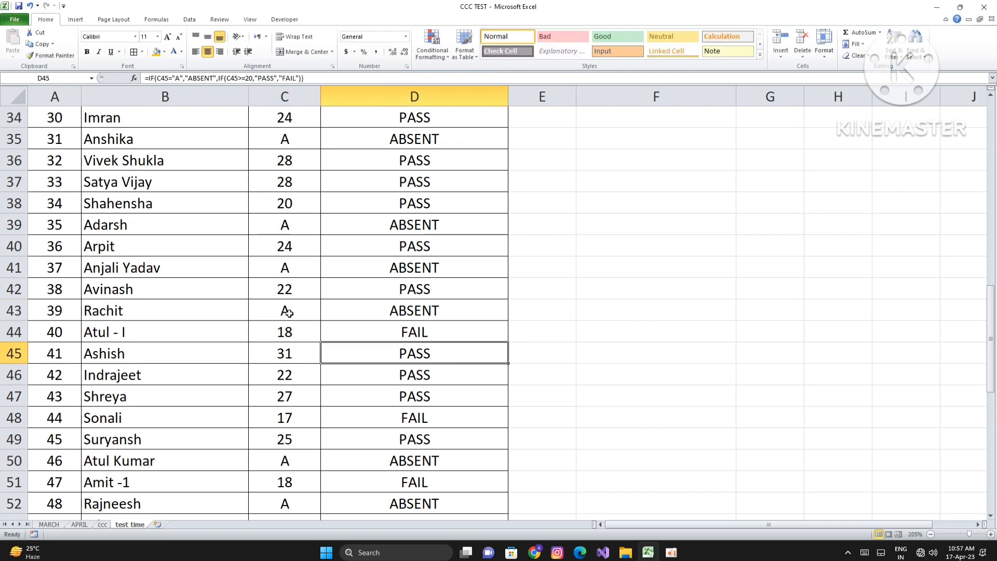
pyautogui.moveTo(443, 315); pyautogui.dragTo(302, 314)
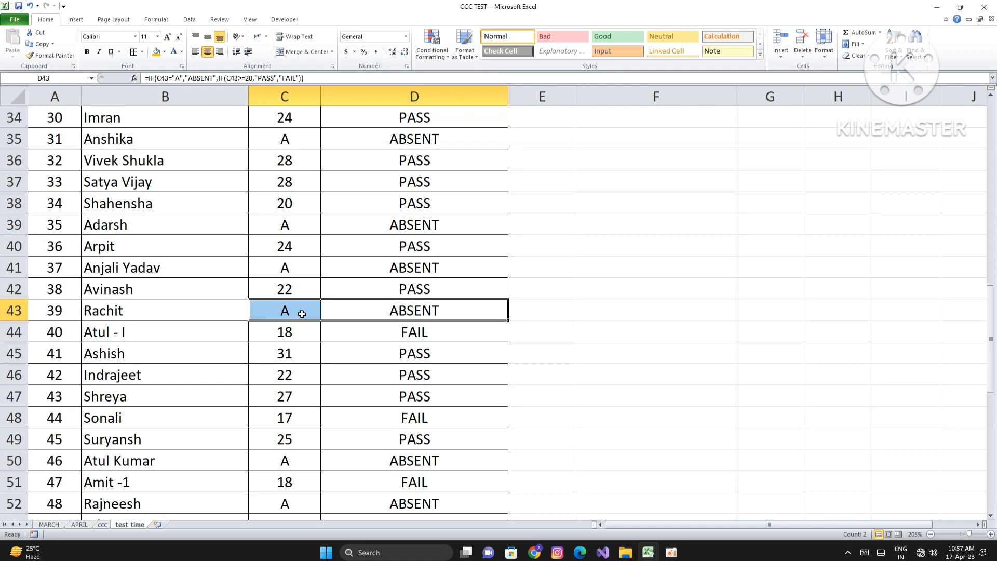
pyautogui.click(344, 347)
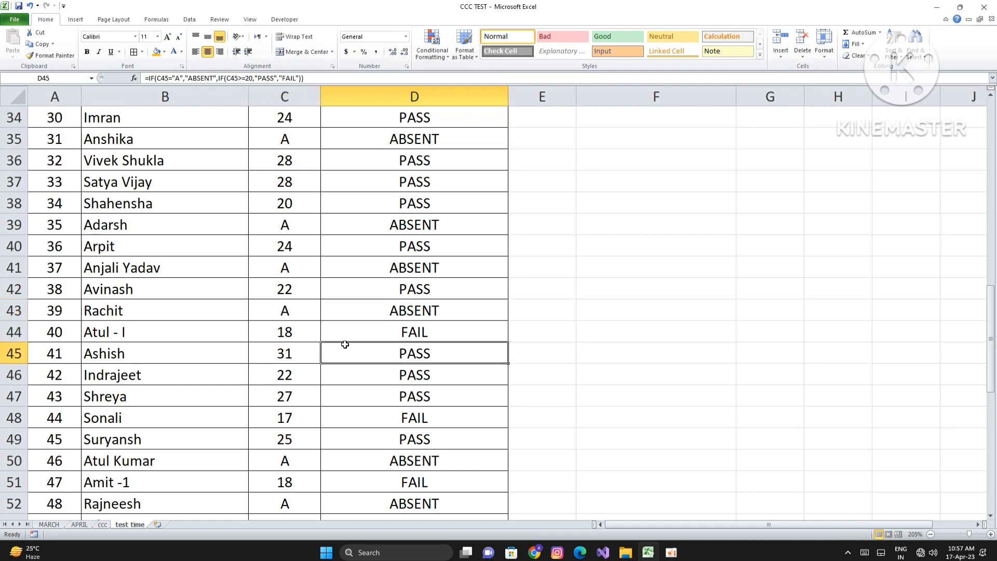
pyautogui.hotkey('ctrl', 'z')
pyautogui.click(474, 350)
# Set the obtained mark in C9 to "A" and check both absent counts in F8 and F17
pyautogui.scroll(10, 535, 310)
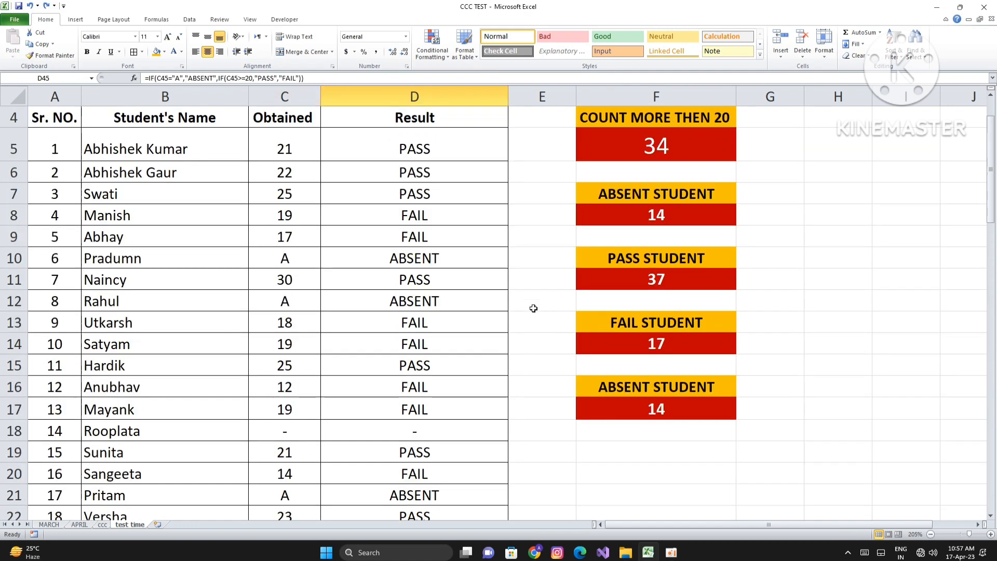
pyautogui.click(656, 214)
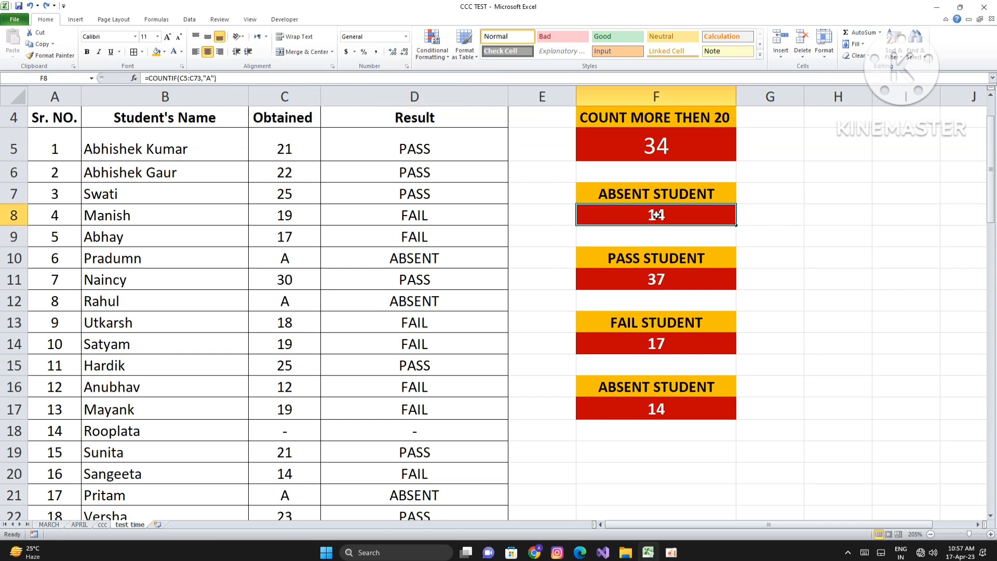
pyautogui.click(284, 237)
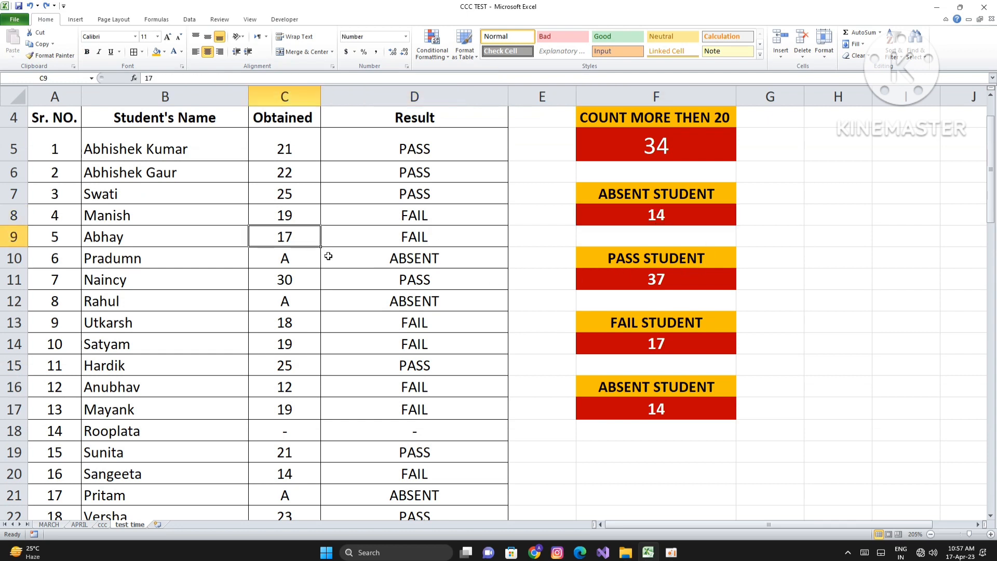
pyautogui.write('A')
pyautogui.click(338, 282)
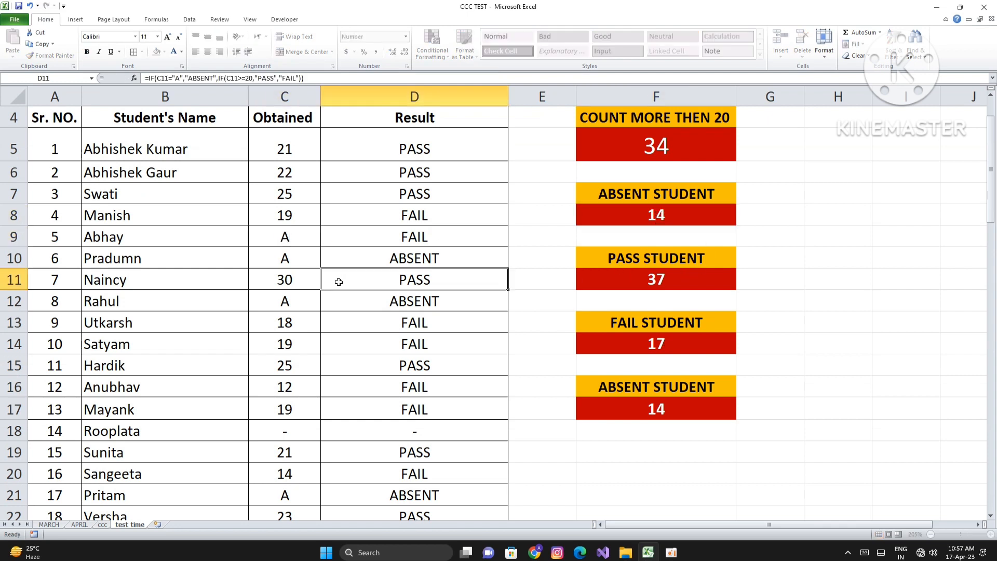
pyautogui.click(663, 217)
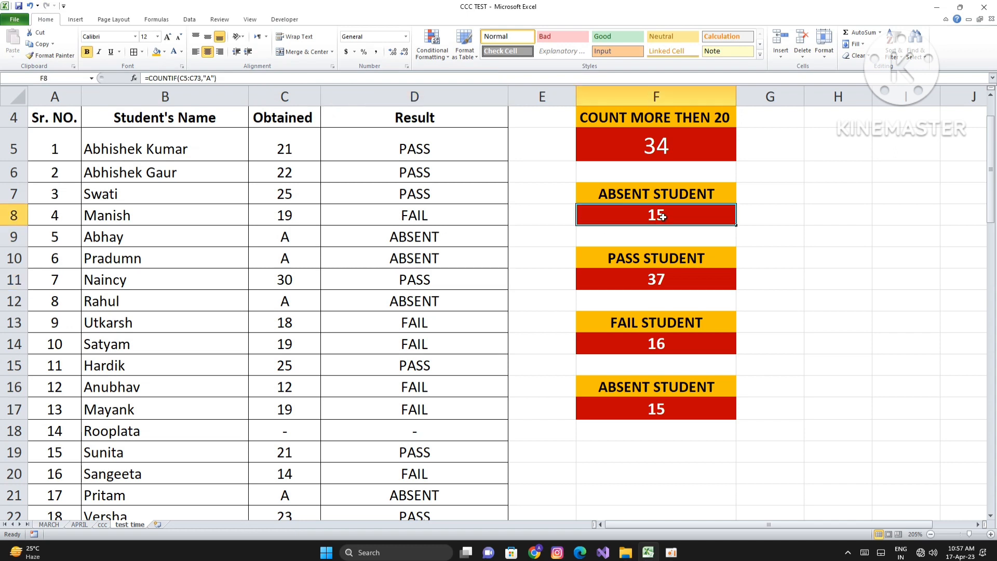
pyautogui.click(665, 410)
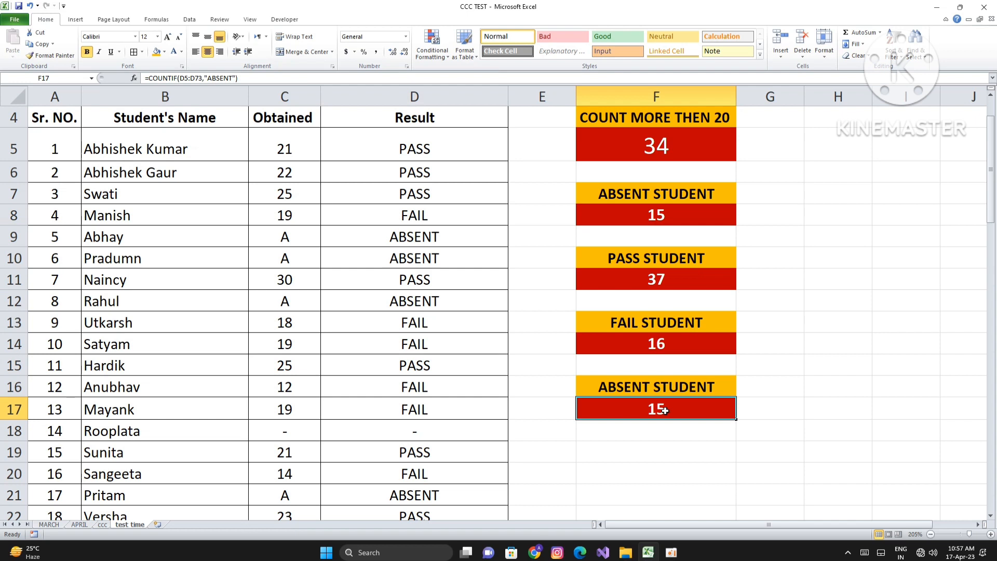
# Delete the duplicate absent-student block in F16:F17 and clear its cell formats
pyautogui.moveTo(666, 393); pyautogui.dragTo(626, 400)
pyautogui.press('Delete')
pyautogui.click(745, 395)
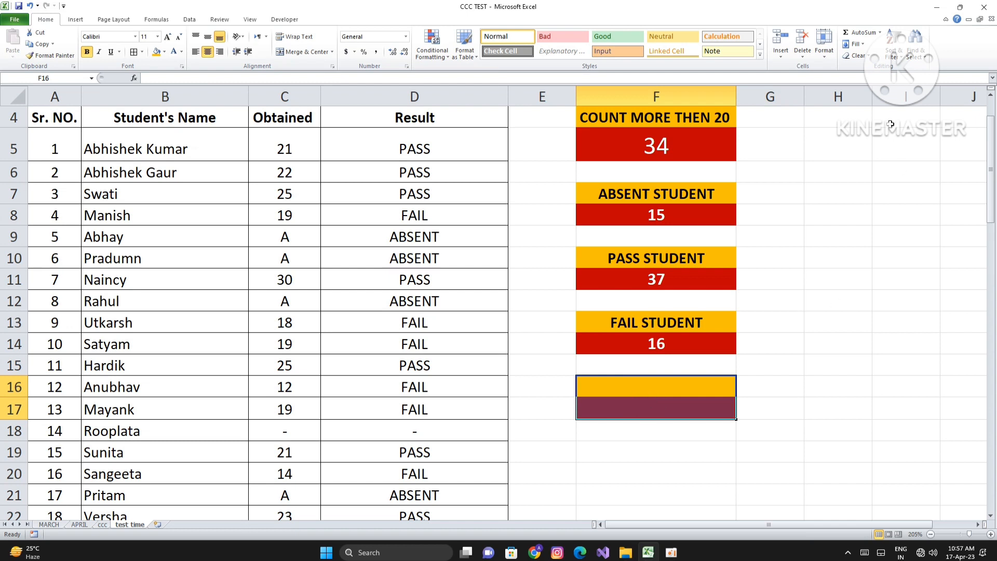
pyautogui.click(866, 57)
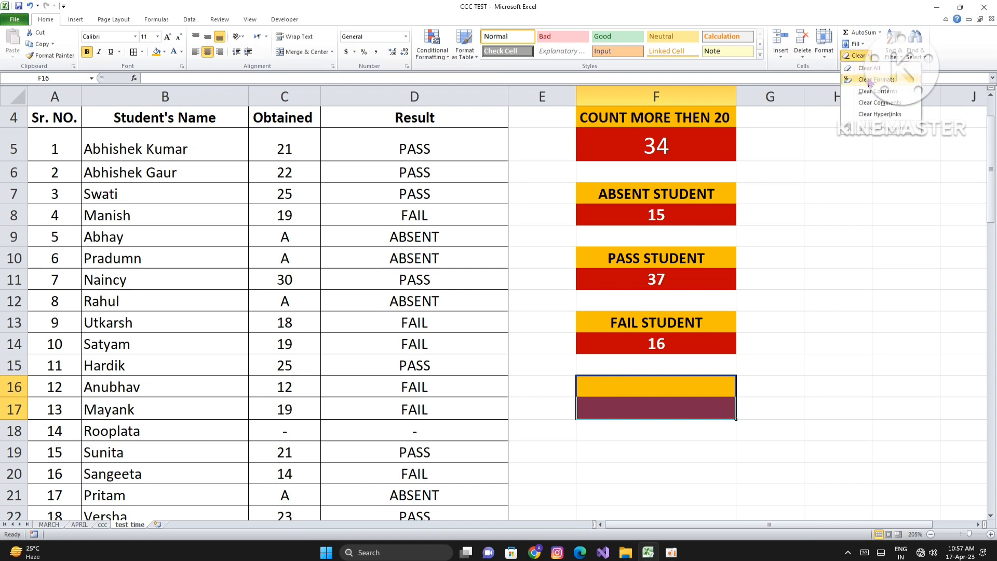
pyautogui.click(878, 80)
pyautogui.click(827, 391)
pyautogui.click(711, 444)
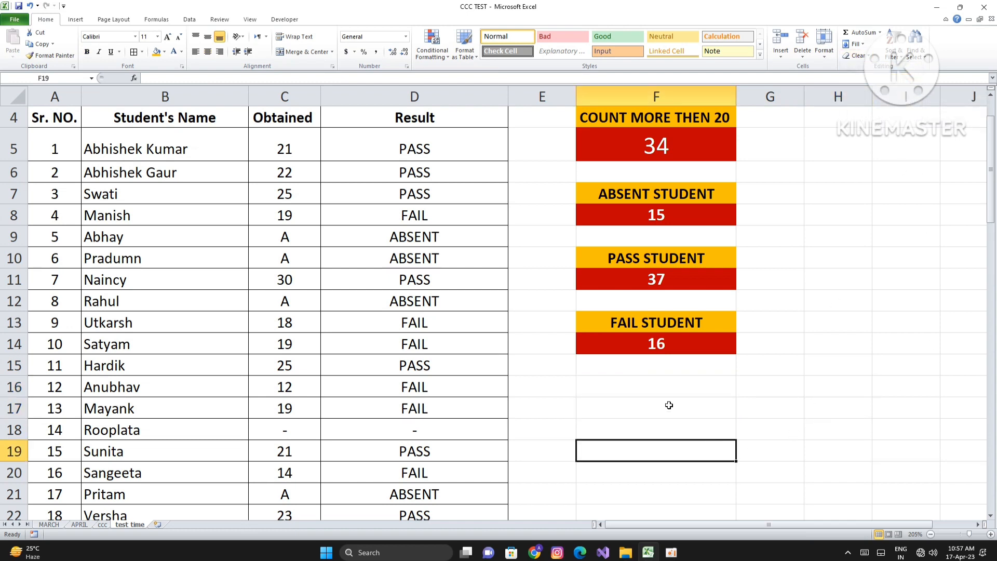
pyautogui.moveTo(672, 391); pyautogui.dragTo(687, 407)
pyautogui.click(684, 401)
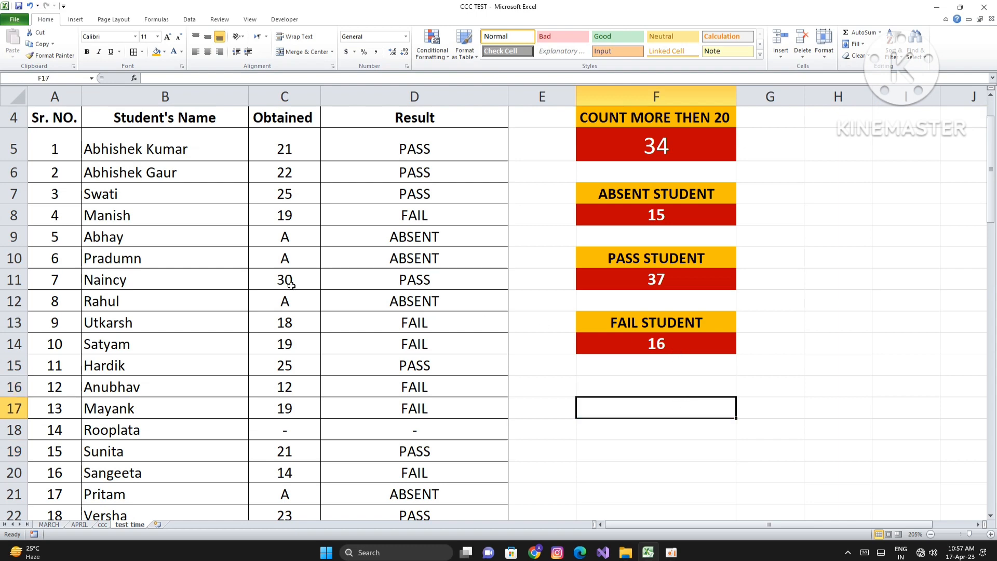
# Set the obtained mark in C10 to 17 and check the fail and absent counts in F14 and F8
pyautogui.click(293, 264)
pyautogui.write('17')
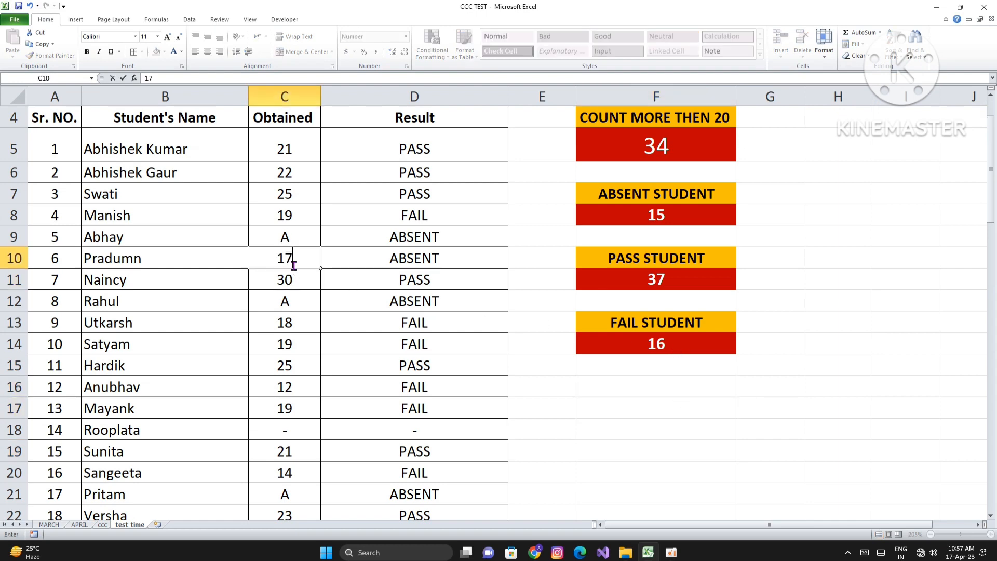
pyautogui.press('Return')
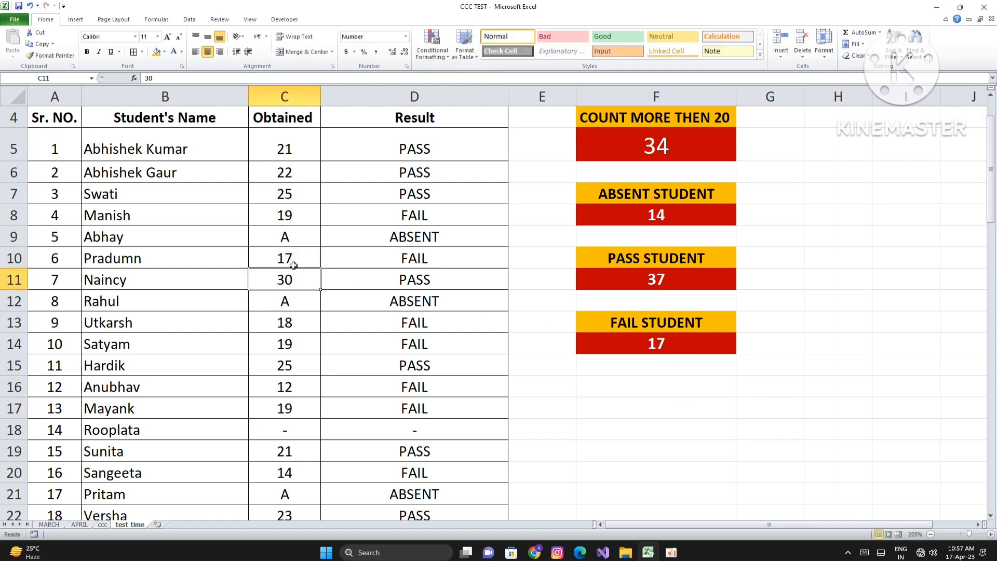
pyautogui.click(647, 346)
pyautogui.click(645, 214)
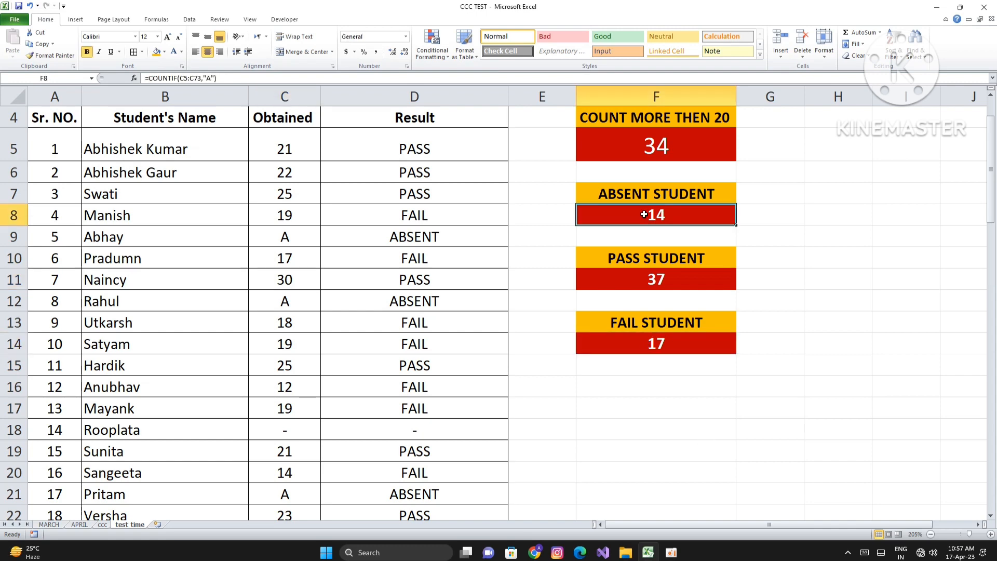
# Review the obtained marks in column C from C5 down and the summary counts in F4:F14
pyautogui.scroll(1, 418, 323)
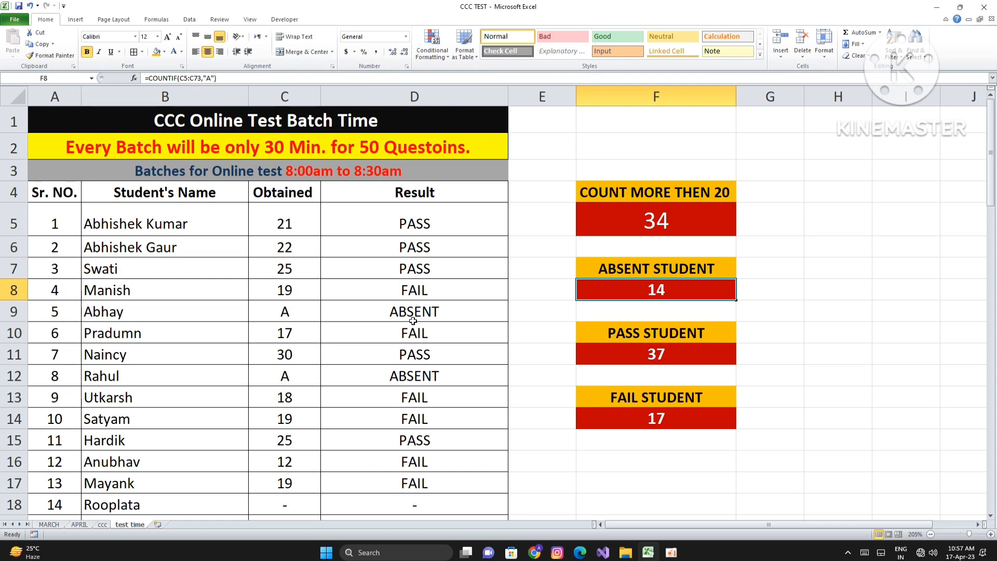
pyautogui.moveTo(274, 221); pyautogui.dragTo(290, 517)
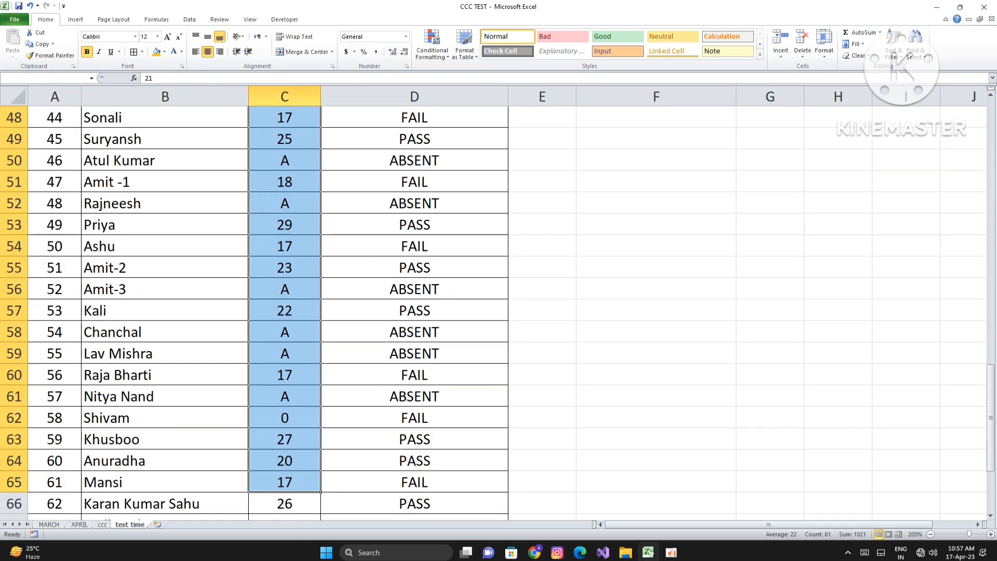
pyautogui.scroll(4, 378, 445)
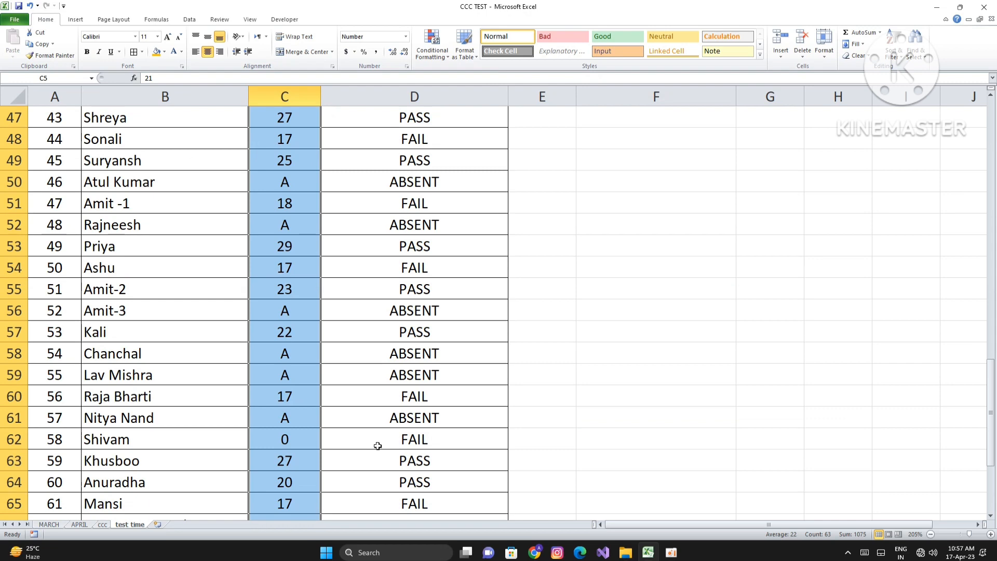
pyautogui.scroll(15, 377, 446)
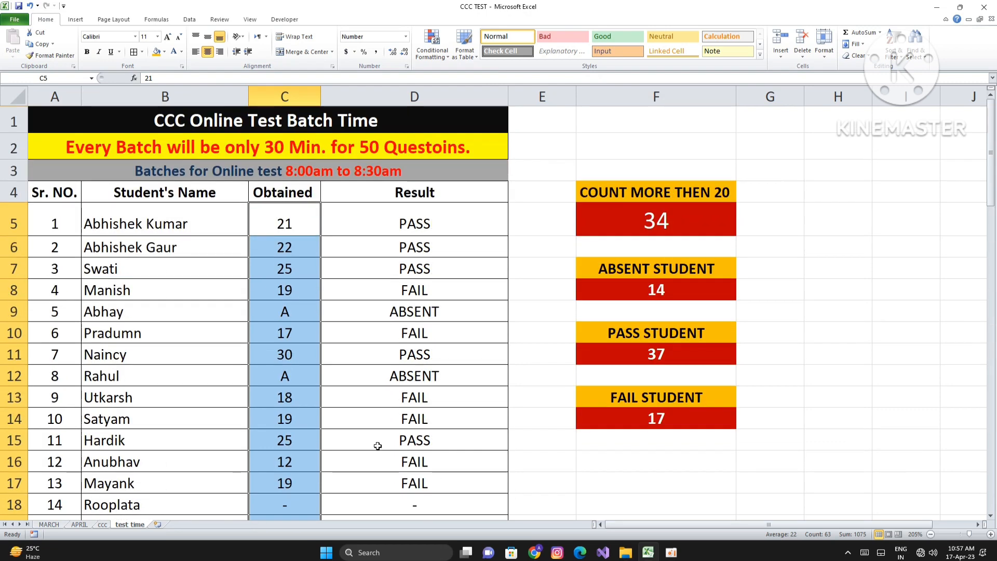
pyautogui.click(544, 422)
pyautogui.moveTo(568, 192); pyautogui.dragTo(750, 452)
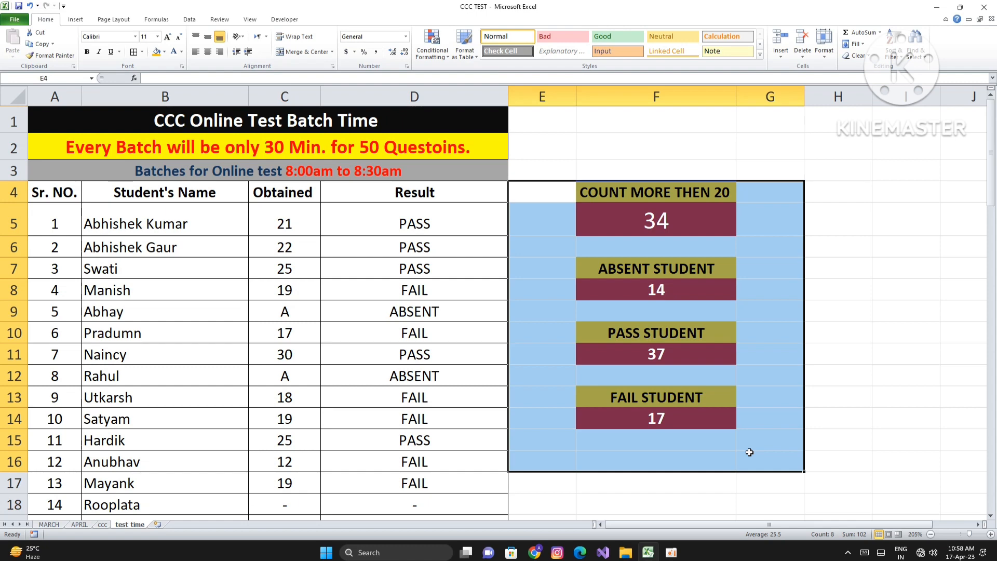
pyautogui.click(855, 274)
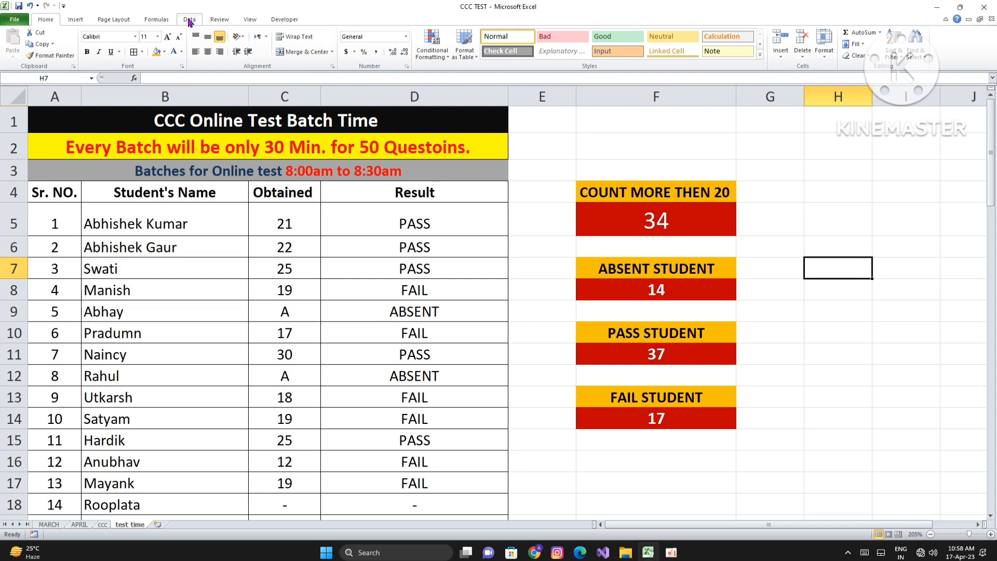
# Magnify the screen briefly, return it to 100%, and examine the Data Validation command among the data tools
pyautogui.press('super+plus')
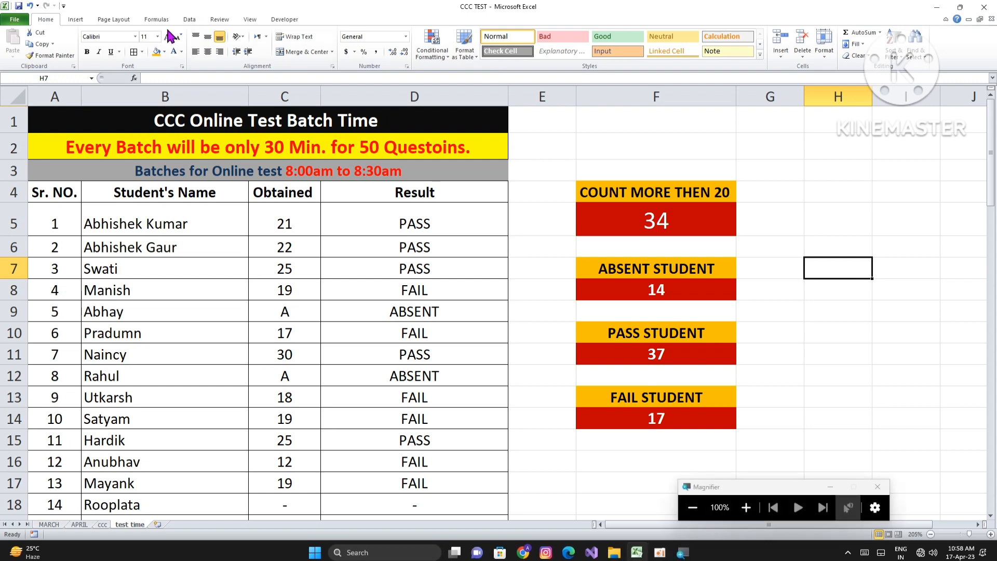
pyautogui.click(747, 508)
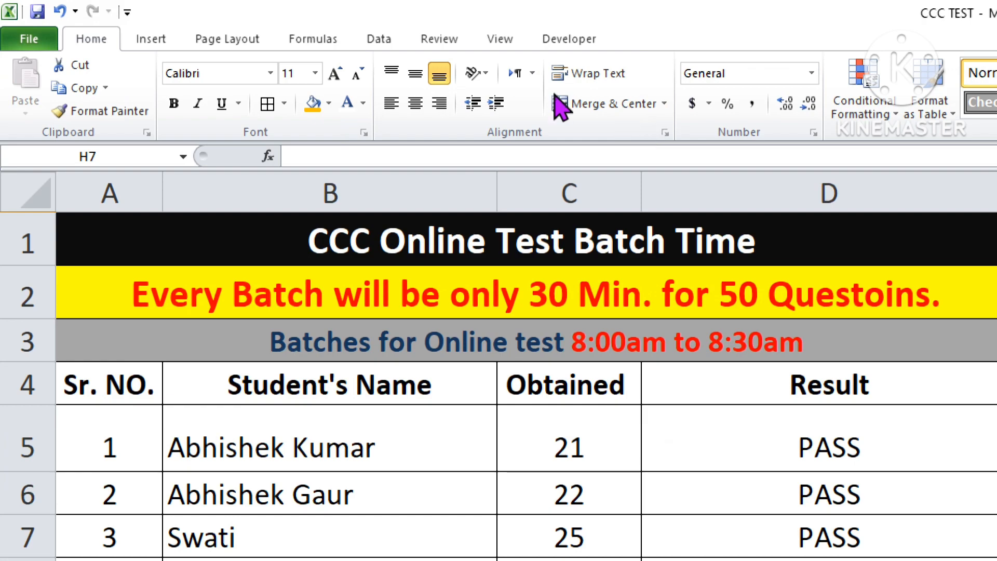
pyautogui.press('super+minus')
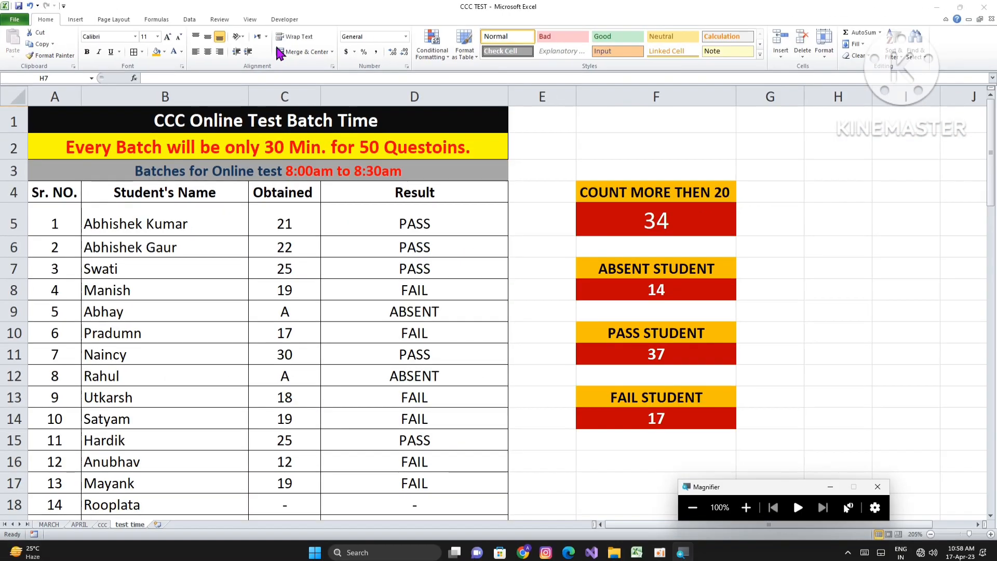
pyautogui.click(190, 21)
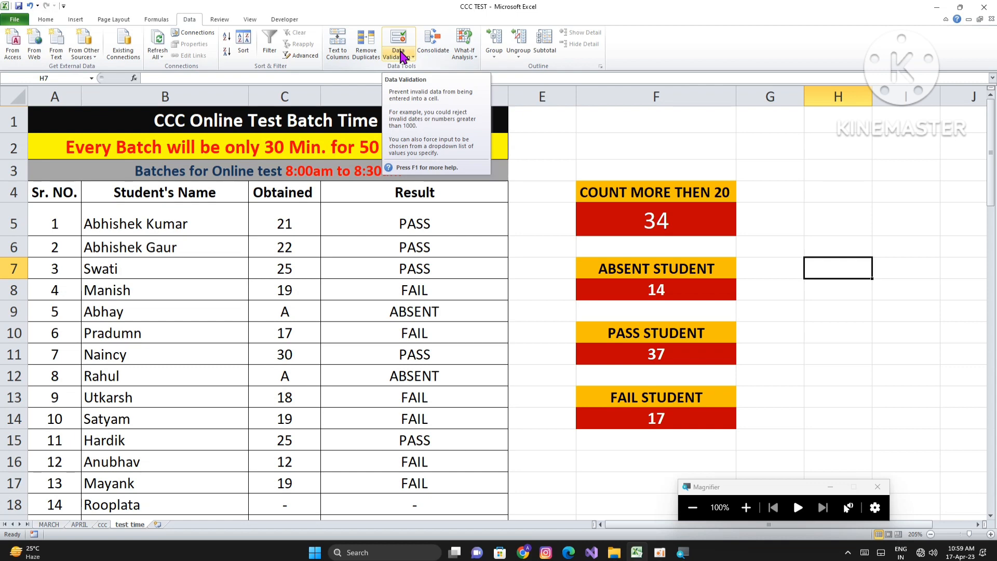
pyautogui.click(846, 239)
pyautogui.click(840, 172)
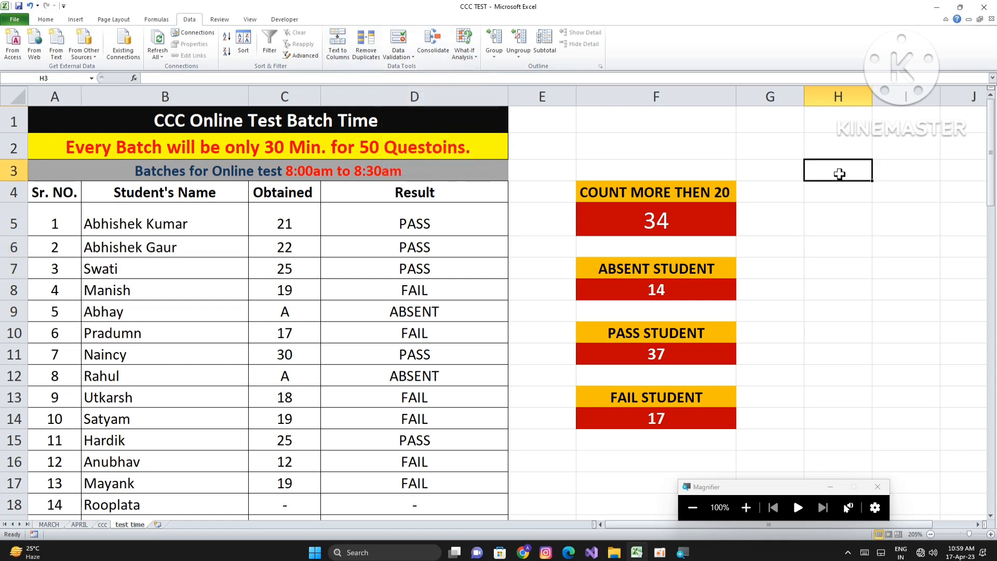
pyautogui.write('651646131656546516')
pyautogui.press('Return')
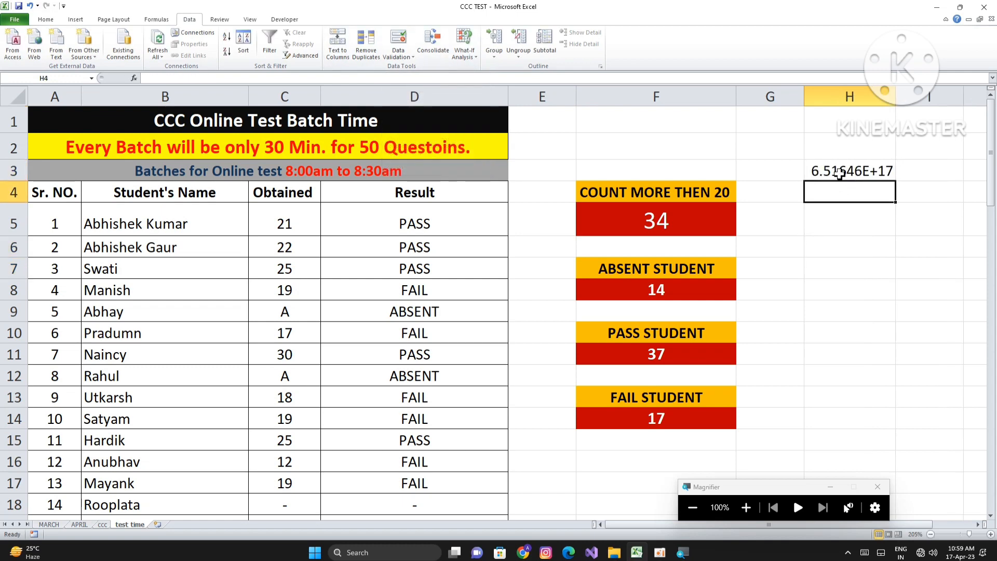
pyautogui.write('SADFASF')
pyautogui.press('Return')
pyautogui.write('FSADF1ASD3564ADSF')
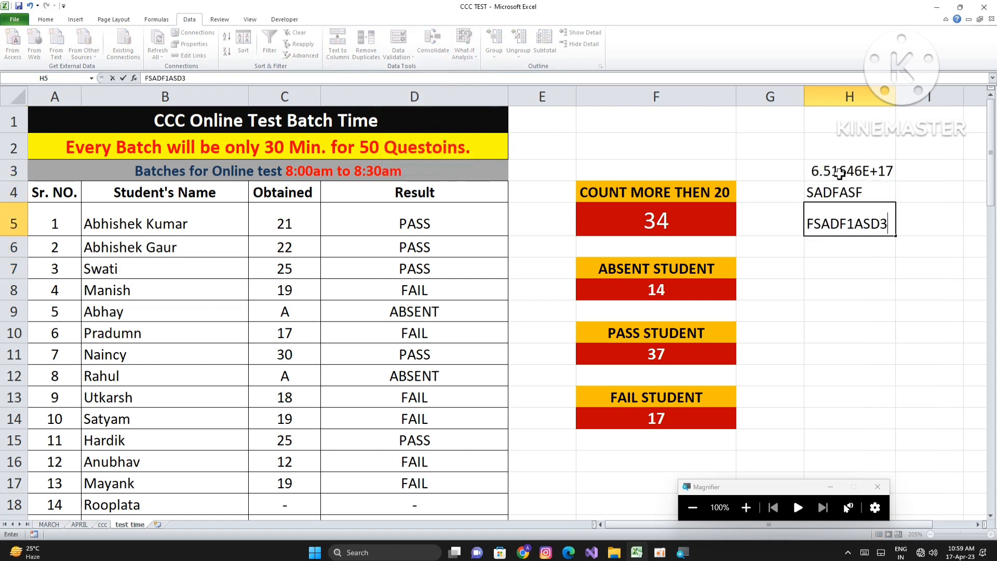
pyautogui.press('Return')
pyautogui.write('4DSAF')
pyautogui.press('Return')
pyautogui.write('SAD4F6S5ADF')
pyautogui.press('Return')
# Enter the sample values SDAF21SAD4F65SADF, SADF16ASD54FSADF, SADF64SADF5SA, DF1SA6DFSAD and F1SAD down cells H8:H12
pyautogui.write('SDAF21SAD4F65SADF')
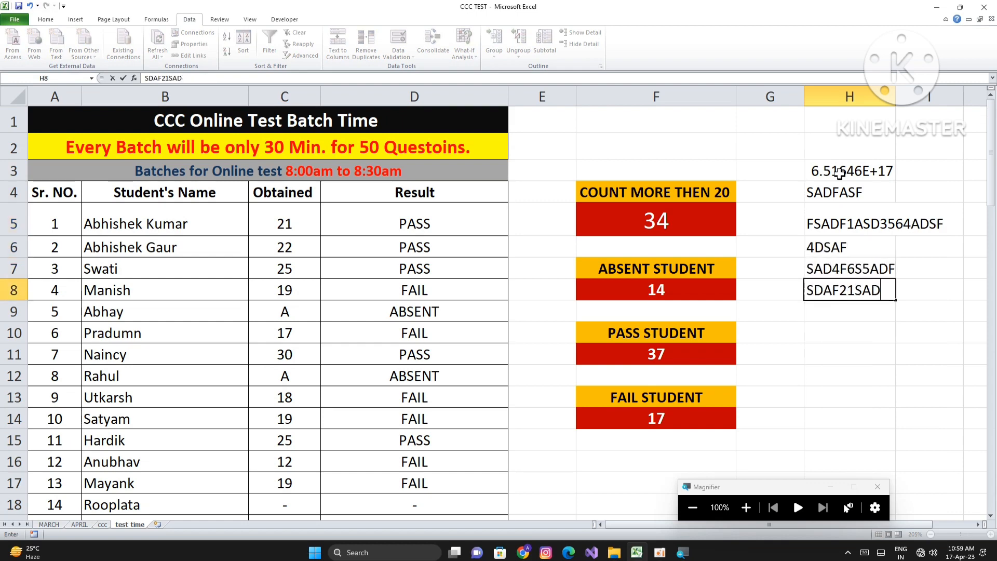
pyautogui.press('Return')
pyautogui.write('SADF16ASD54FSADF')
pyautogui.press('Return')
pyautogui.write('SADF64SADF5SA')
pyautogui.press('Return')
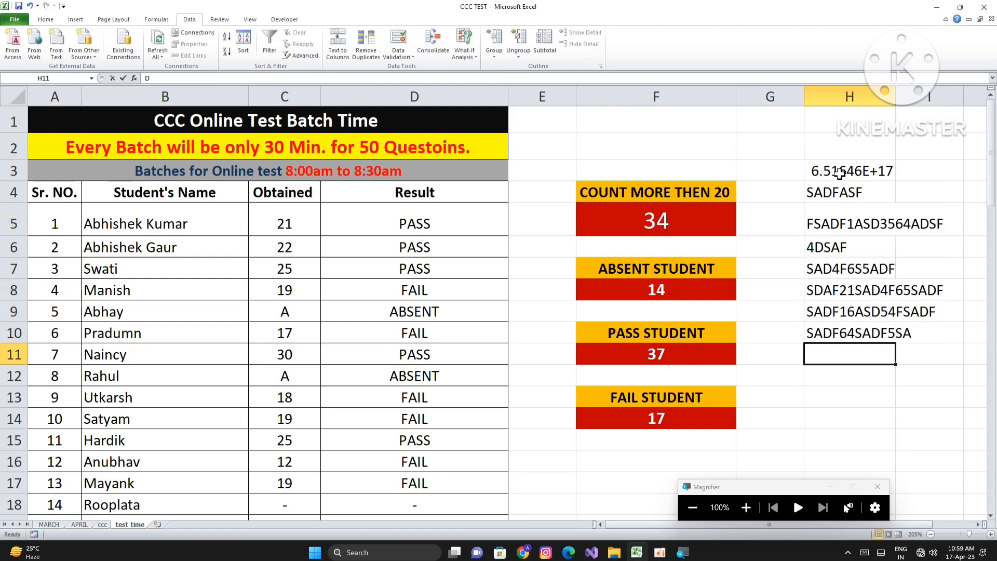
pyautogui.write('DF1SA6DFSAD')
pyautogui.press('Return')
pyautogui.write('F1SAD')
pyautogui.press('Return')
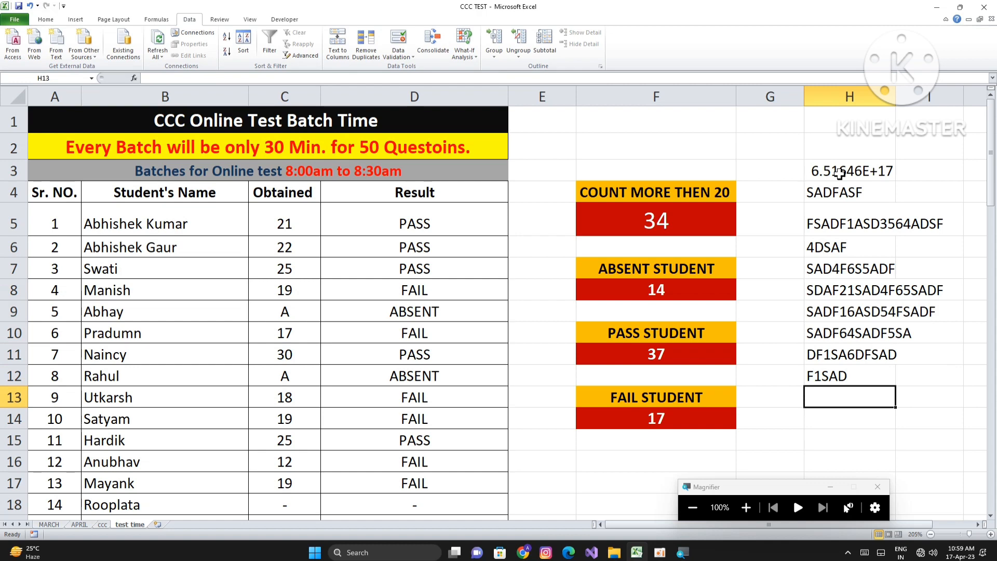
# Delete the sample entries in column H from H3 to H13
pyautogui.moveTo(840, 173); pyautogui.dragTo(884, 387)
pyautogui.press('Delete')
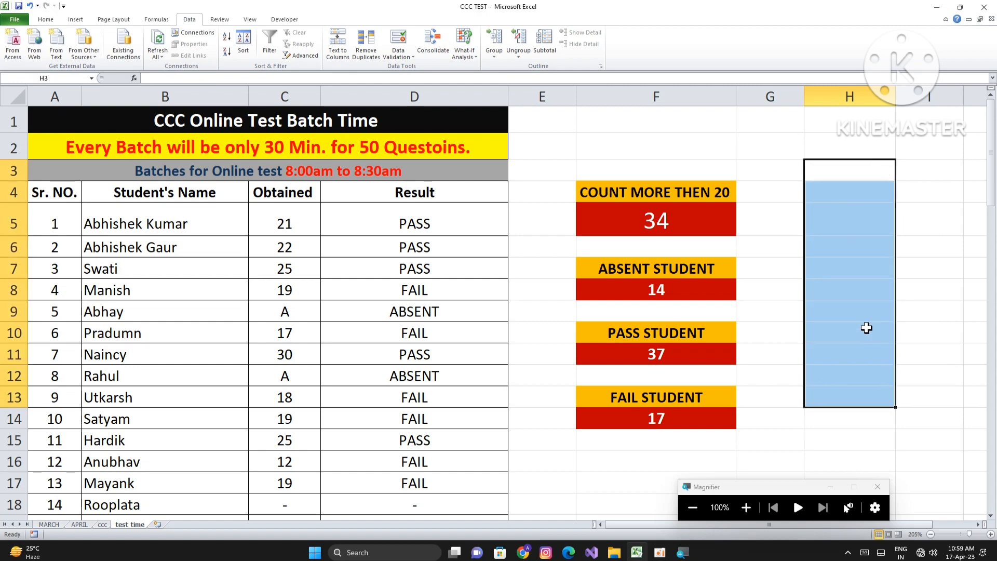
# Delete all the marks in the Obtained column from C5 down
pyautogui.click(811, 308)
pyautogui.moveTo(262, 218); pyautogui.dragTo(321, 493)
pyautogui.moveTo(274, 560); pyautogui.dragTo(286, 396)
pyautogui.scroll(20, 287, 322)
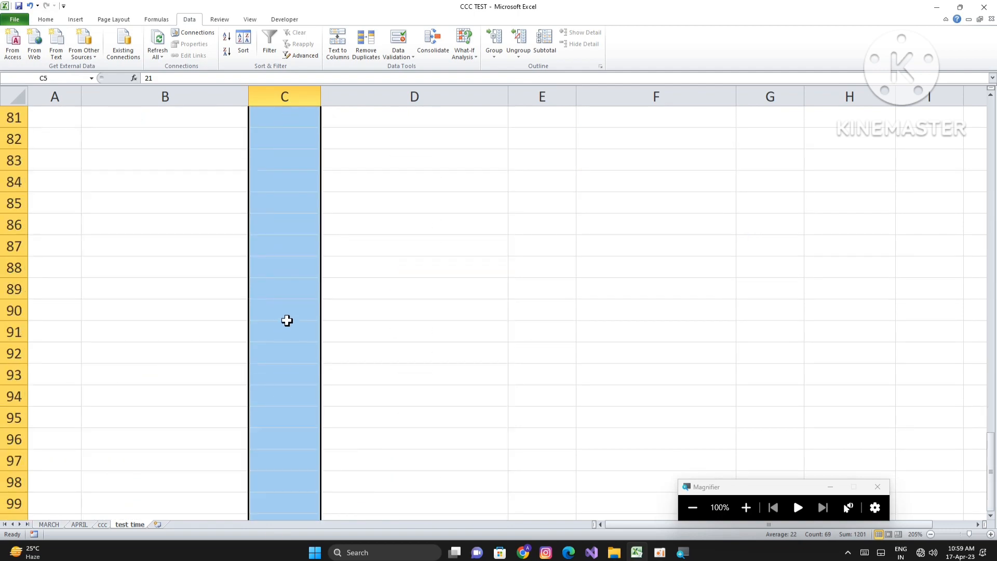
pyautogui.scroll(19, 287, 320)
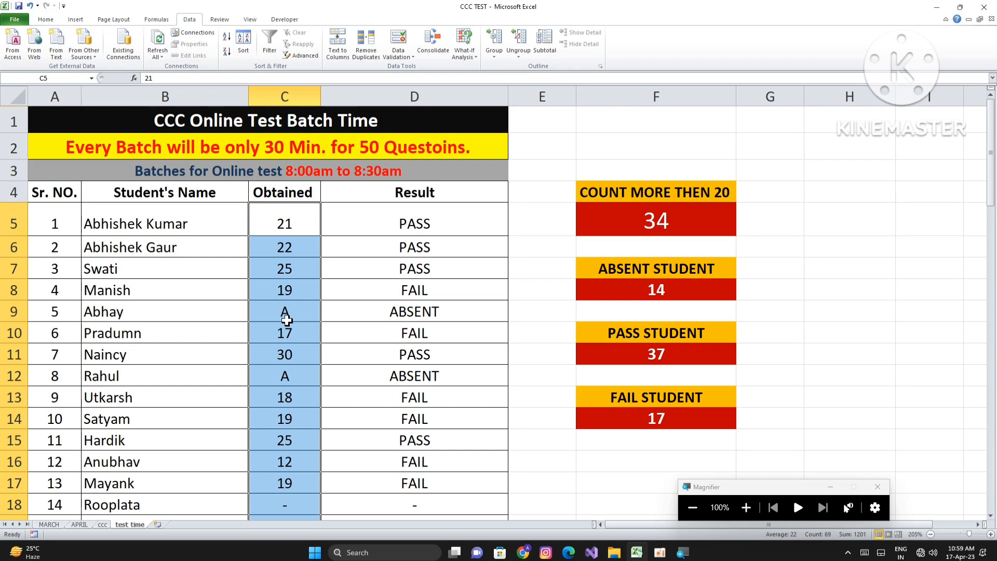
pyautogui.click(287, 276)
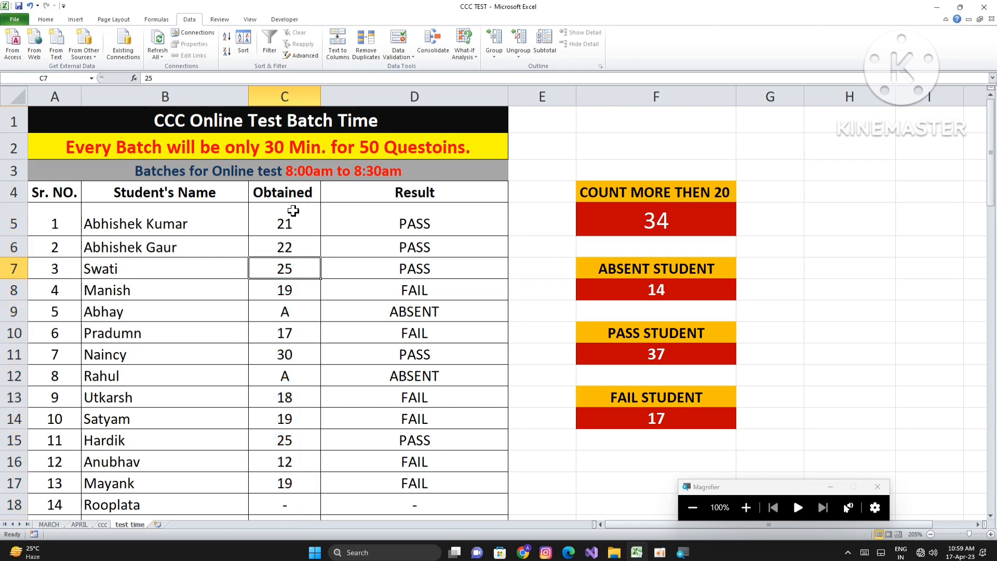
pyautogui.click(294, 211)
pyautogui.moveTo(293, 210); pyautogui.dragTo(298, 331)
pyautogui.press('Delete')
# Open Data Validation for the emptied Obtained cells from C5 down and review its input message and error alert options
pyautogui.click(291, 250)
pyautogui.click(296, 216)
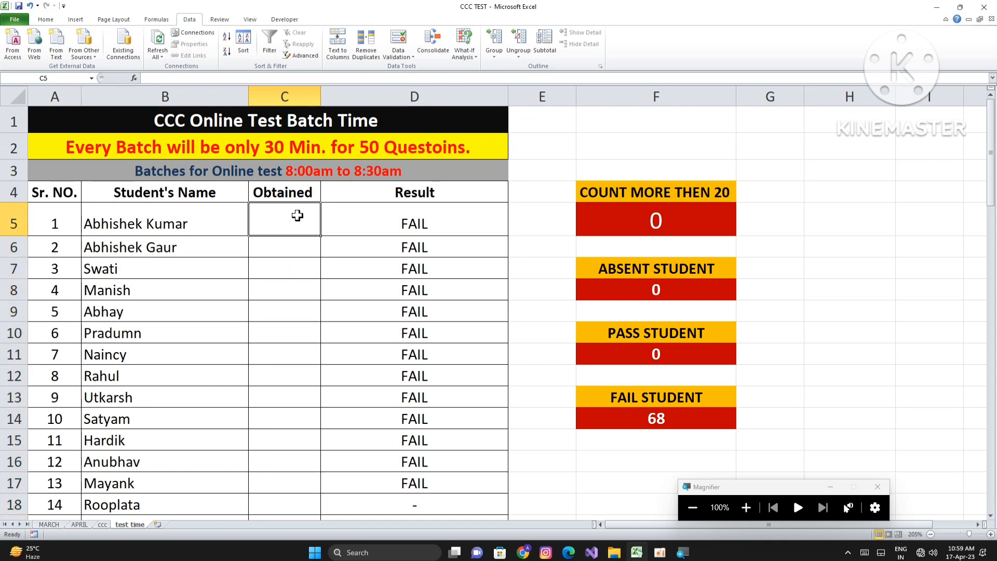
pyautogui.moveTo(289, 216); pyautogui.dragTo(303, 527)
pyautogui.scroll(18, 594, 223)
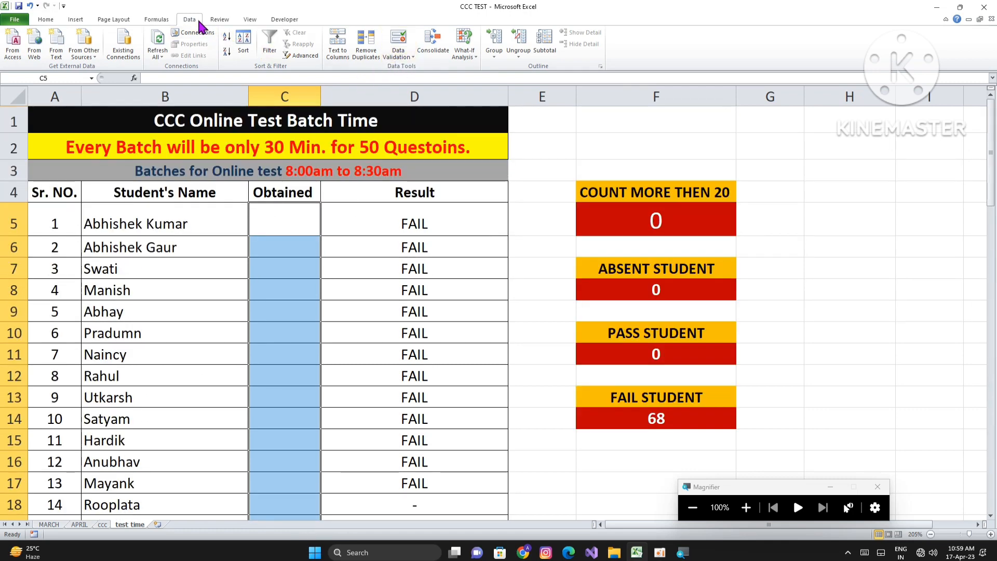
pyautogui.click(398, 55)
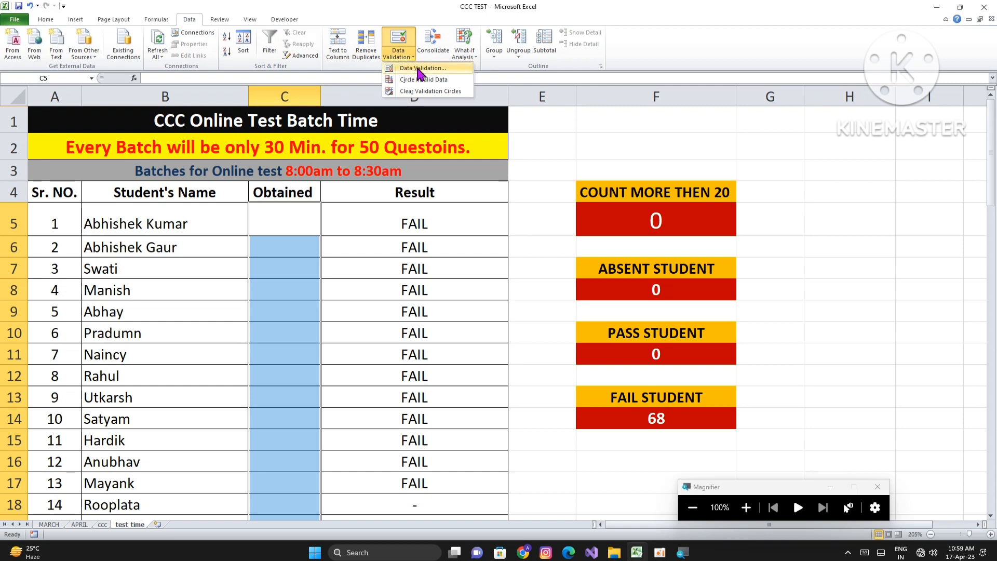
pyautogui.click(415, 73)
pyautogui.moveTo(773, 134); pyautogui.dragTo(421, 127)
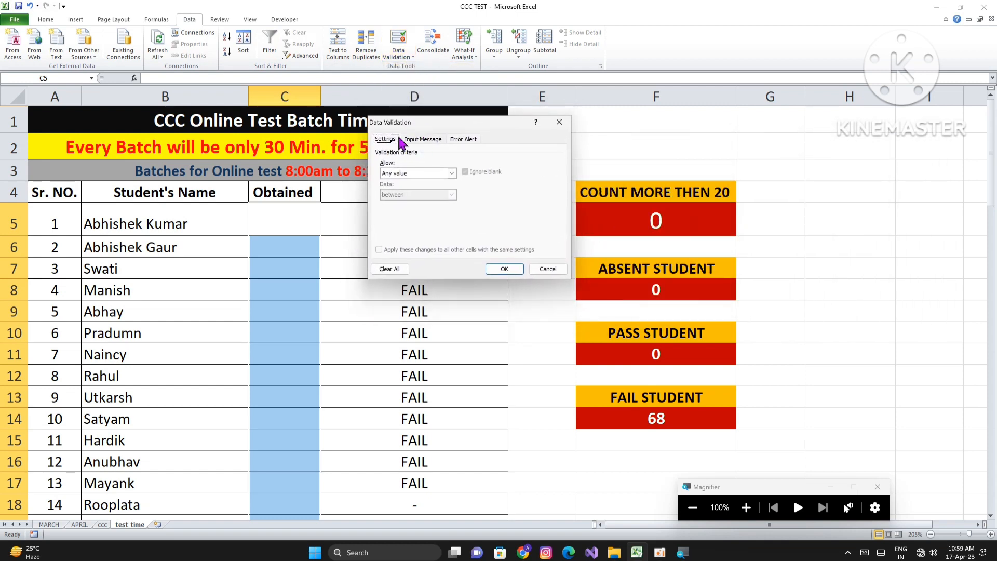
pyautogui.click(418, 140)
pyautogui.click(471, 140)
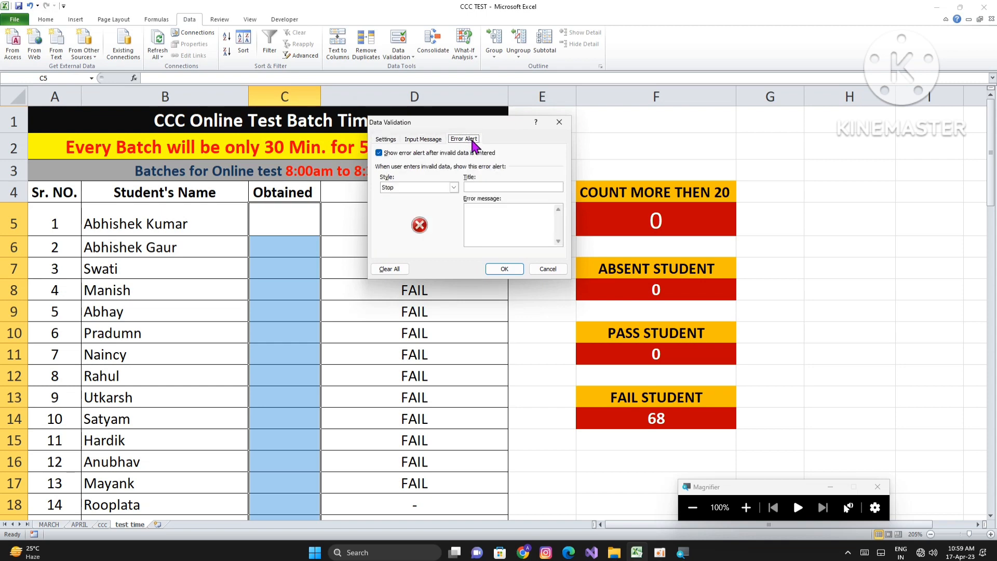
pyautogui.click(390, 142)
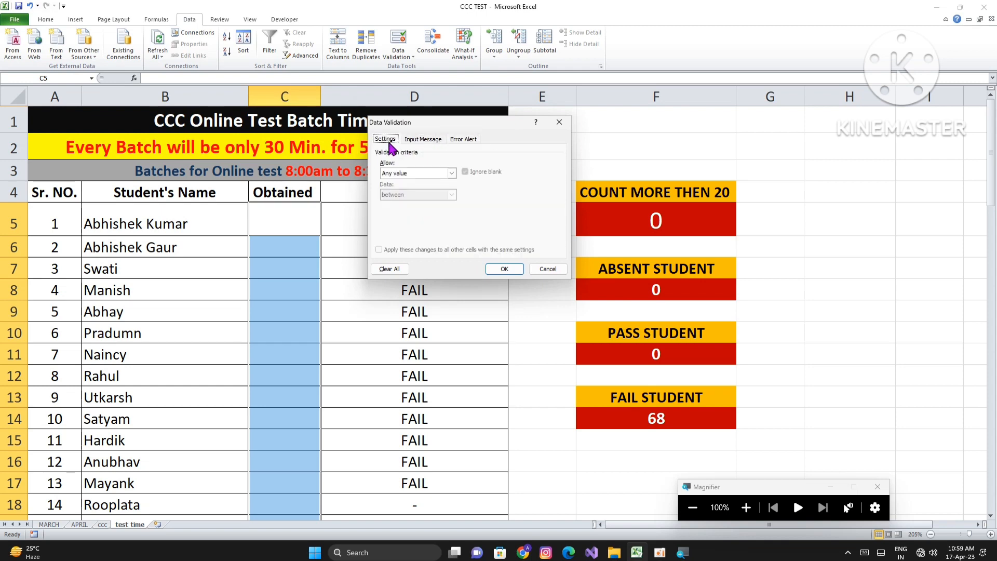
# Restrict the selected marks cells to whole numbers between a minimum of 0 and a maximum of 50
pyautogui.click(403, 177)
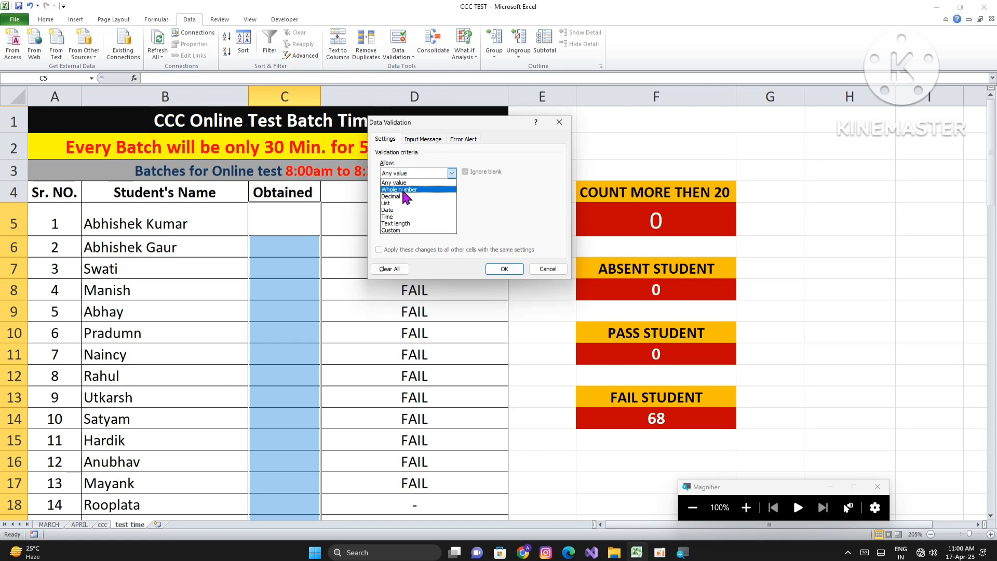
pyautogui.click(403, 190)
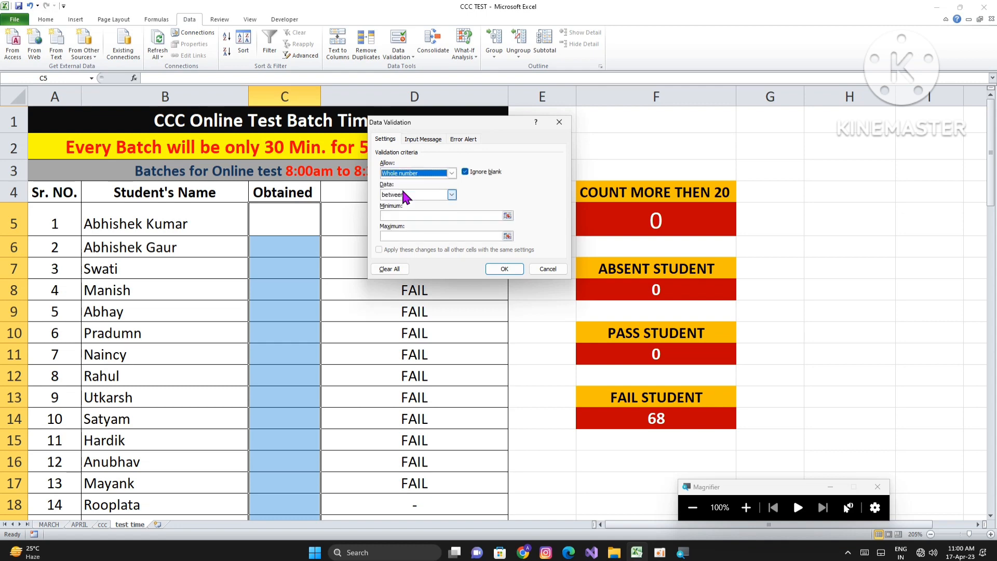
pyautogui.click(411, 216)
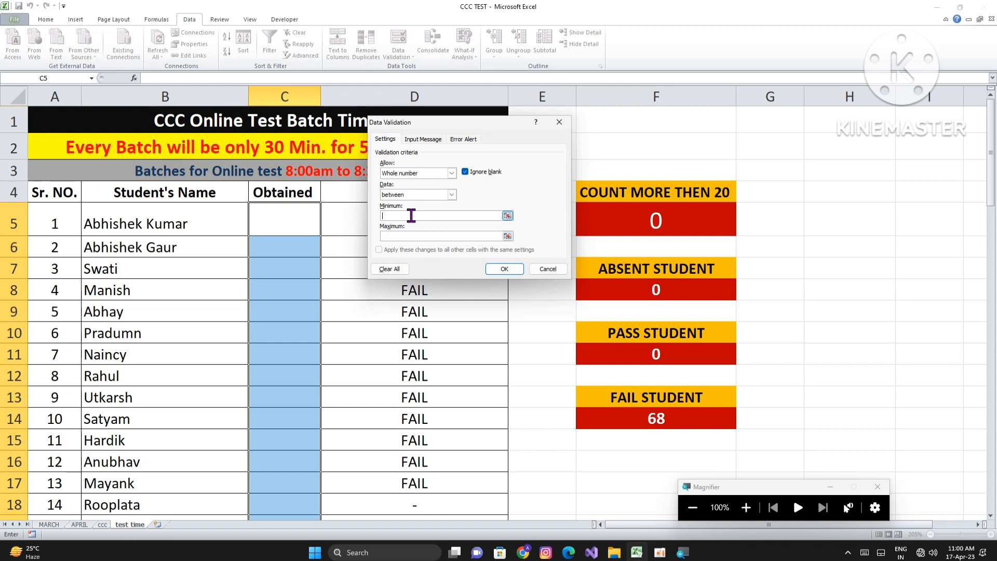
pyautogui.write('0')
pyautogui.click(414, 236)
pyautogui.write('50')
# Set the title of the validation input message to MARKS IN BETWEEN 0 TO 50
pyautogui.click(429, 141)
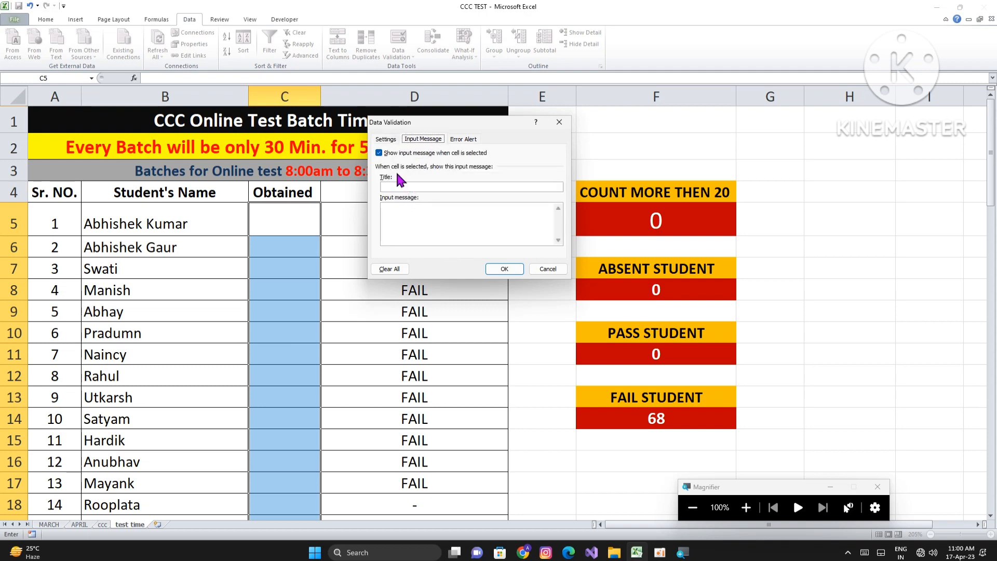
pyautogui.click(408, 186)
pyautogui.write('MARKS SHOULD BE')
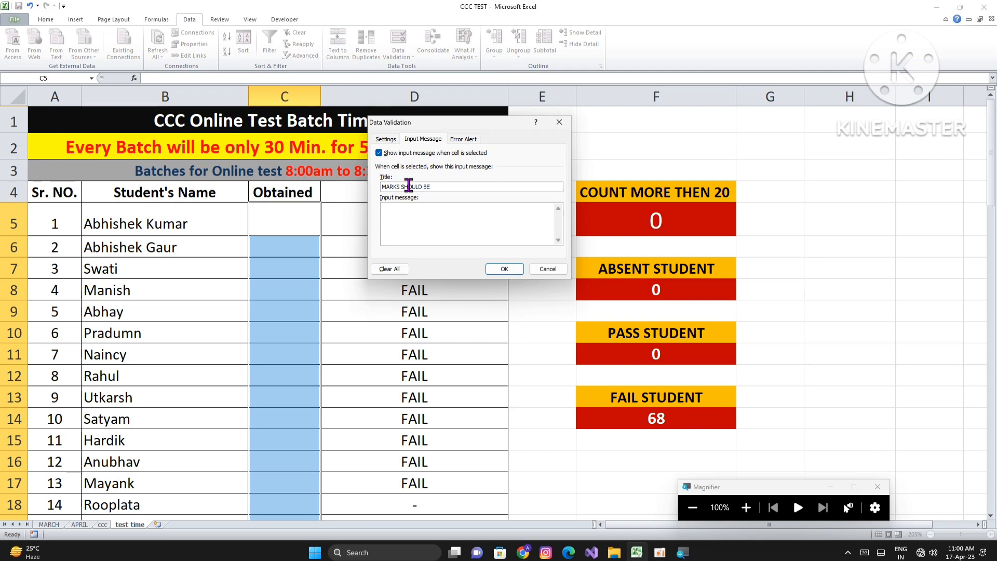
pyautogui.press('BackSpace')
pyautogui.press('BackSpace')
pyautogui.press('BackSpace')
pyautogui.press('BackSpace')
pyautogui.press('BackSpace')
pyautogui.press('BackSpace')
pyautogui.write('INBETWEEN 0 TO 50')
pyautogui.click(409, 185)
# Set the input message text to INPUT YOUR MARKS
pyautogui.click(419, 213)
pyautogui.write('INPUT YOUR ')
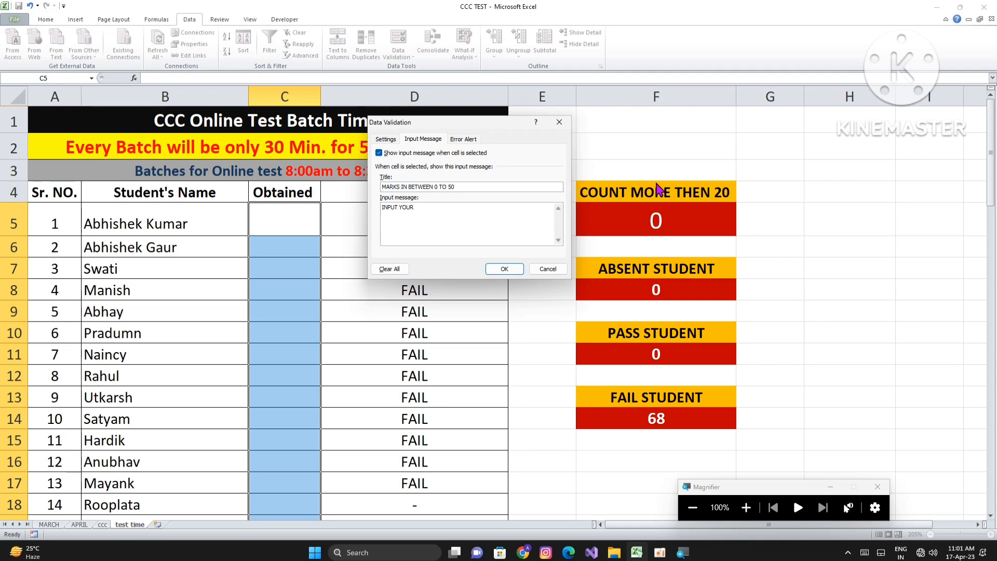
pyautogui.write('MARKS')
# Set a Stop error alert titled INVALID ENTRY with the message "retype your marks" and apply the validation
pyautogui.click(461, 140)
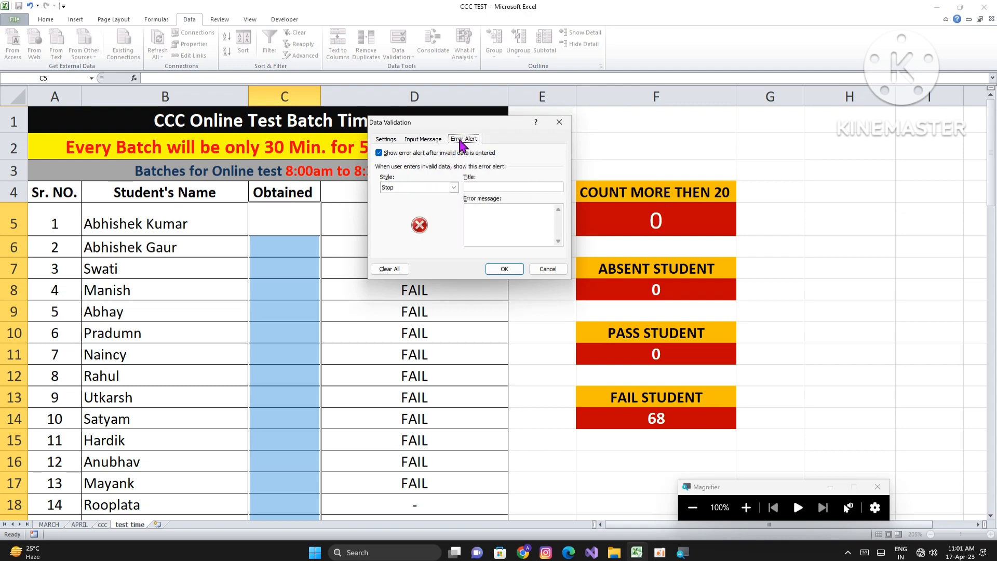
pyautogui.click(454, 187)
pyautogui.click(425, 196)
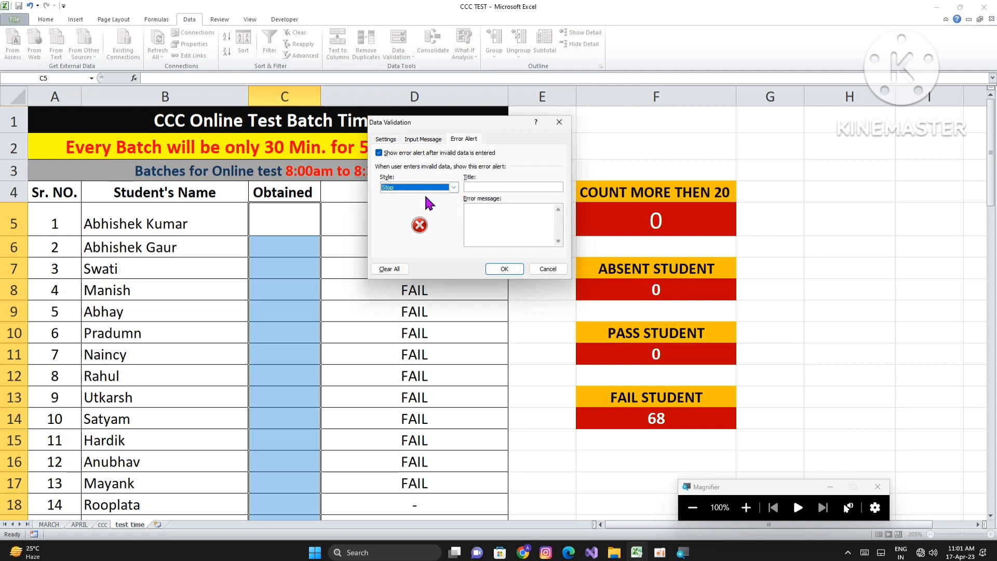
pyautogui.click(508, 187)
pyautogui.write('INVALID ENTRY')
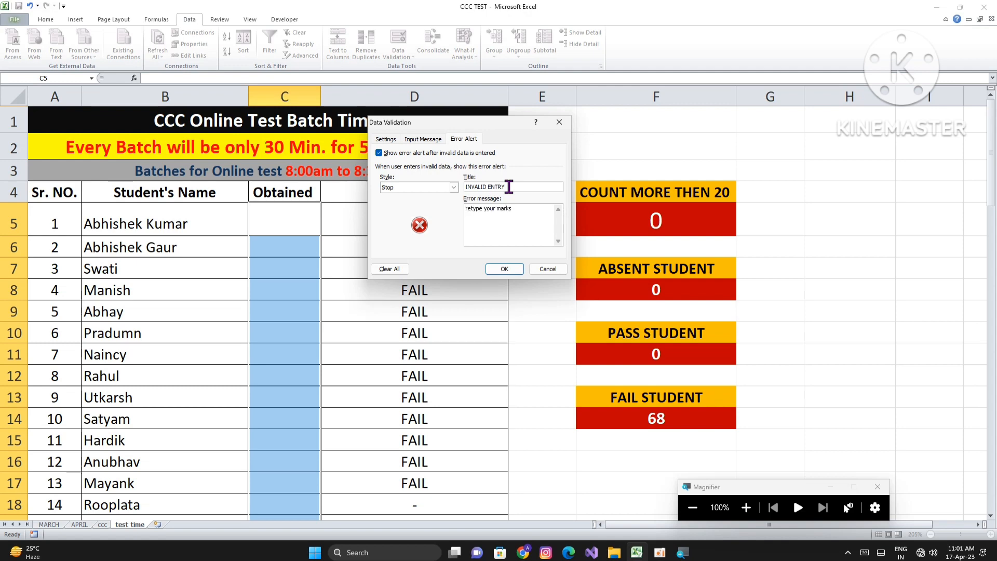
pyautogui.click(506, 269)
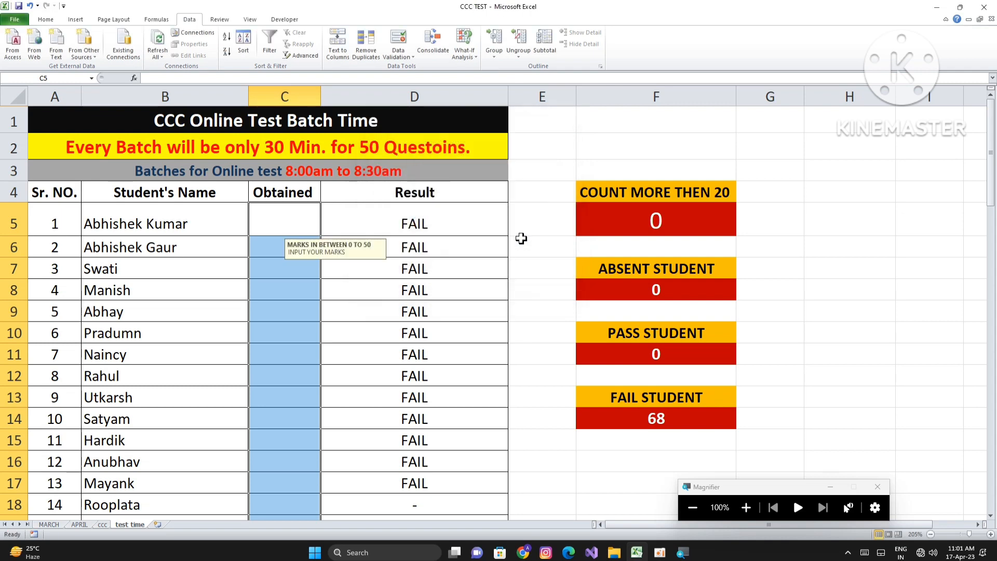
# Enter 40 as the obtained marks in C5
pyautogui.click(490, 262)
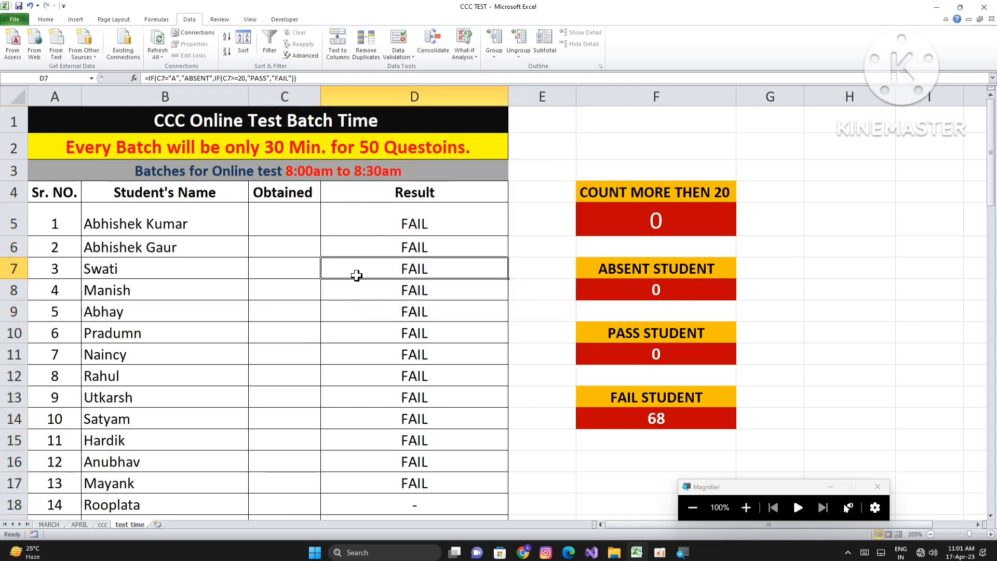
pyautogui.click(287, 219)
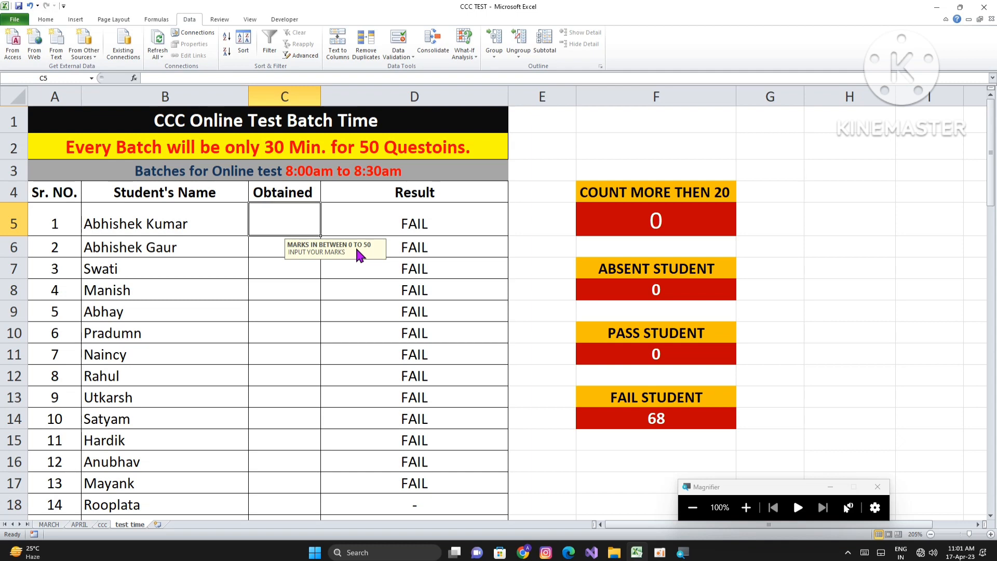
pyautogui.write('40')
pyautogui.press('Return')
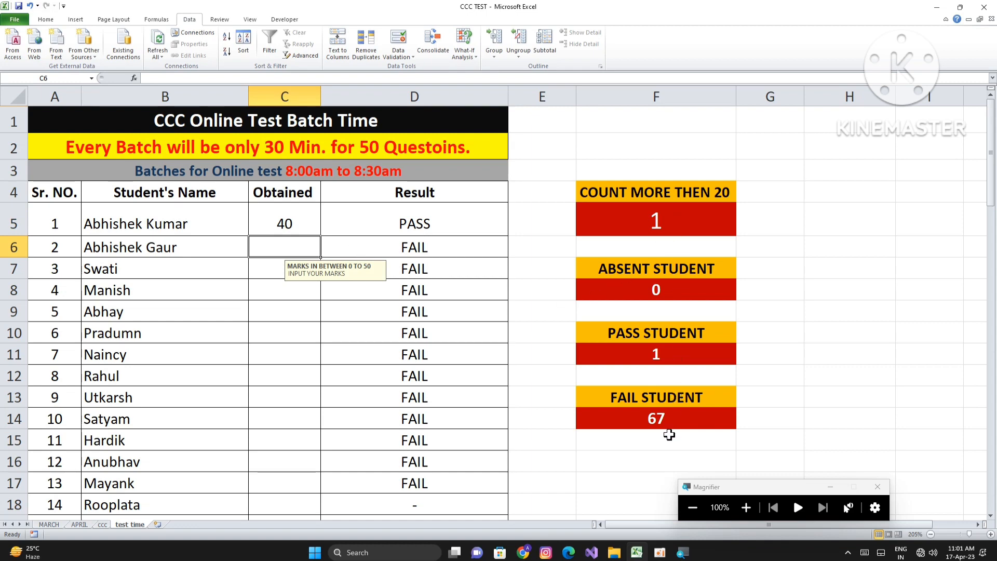
# Check the FAIL STUDENT count formula in F14 against the Result column
pyautogui.click(661, 418)
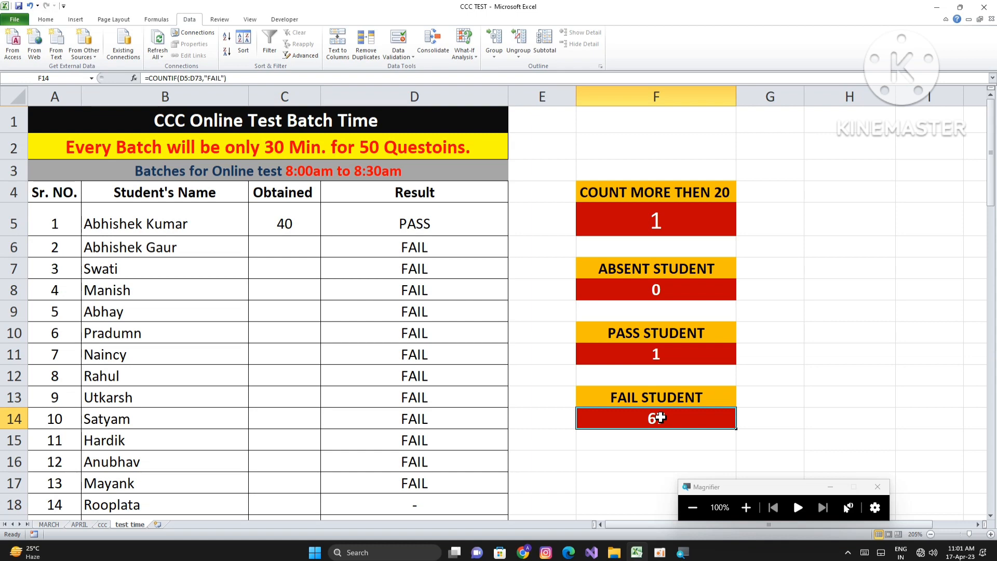
pyautogui.scroll(-9, 563, 419)
pyautogui.scroll(9, 519, 405)
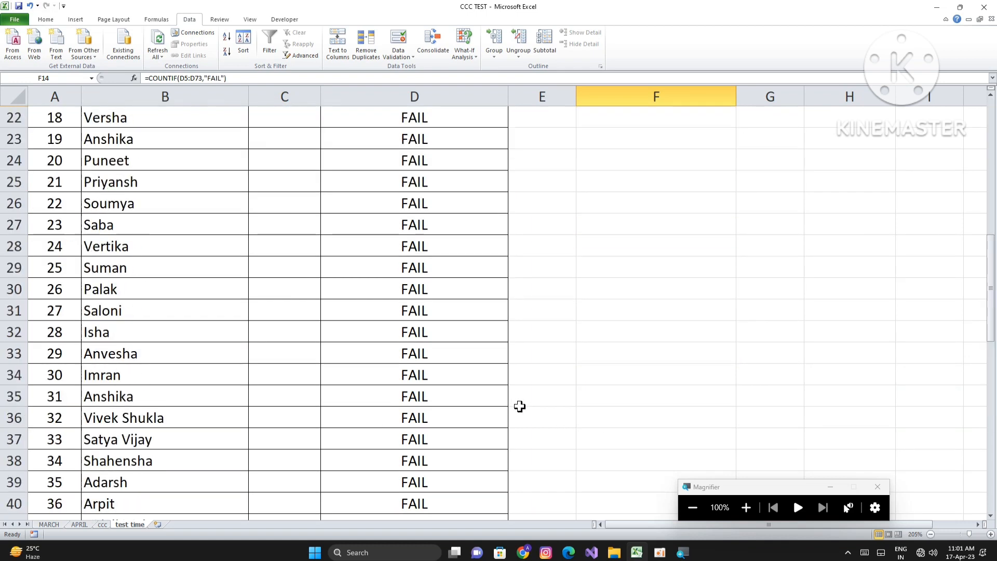
pyautogui.click(672, 438)
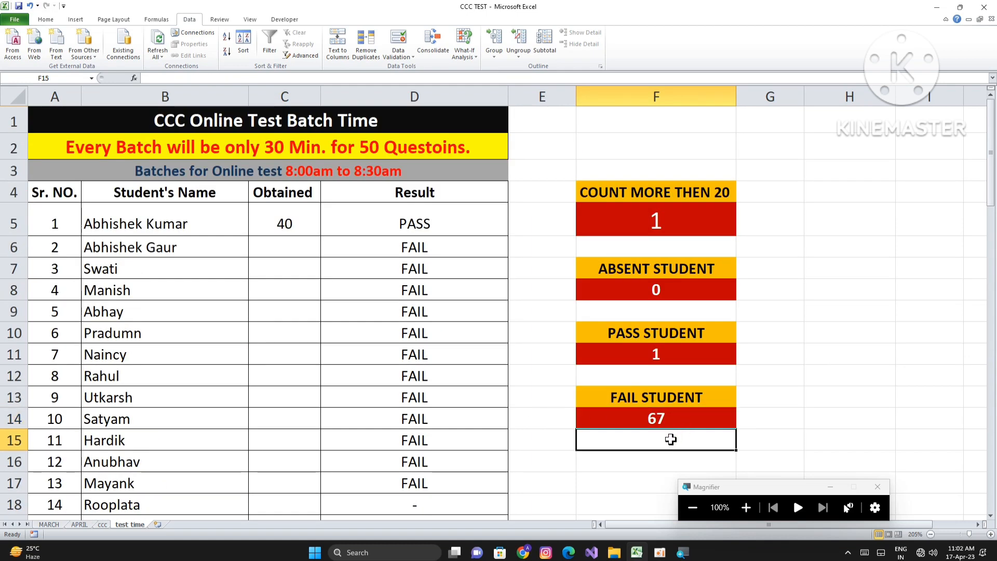
pyautogui.click(675, 421)
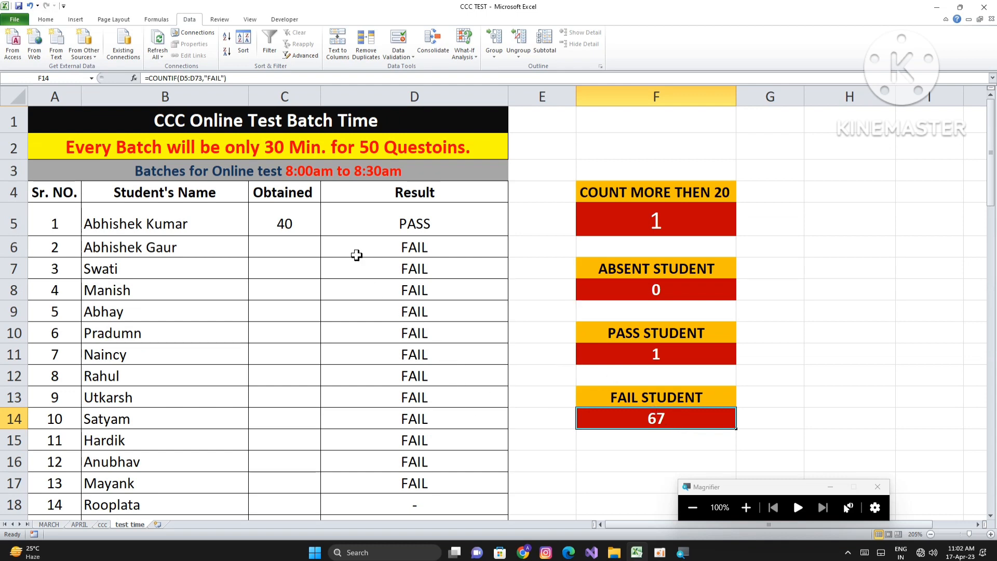
# Check the validation input message on the Obtained cells C5 to C8
pyautogui.click(316, 240)
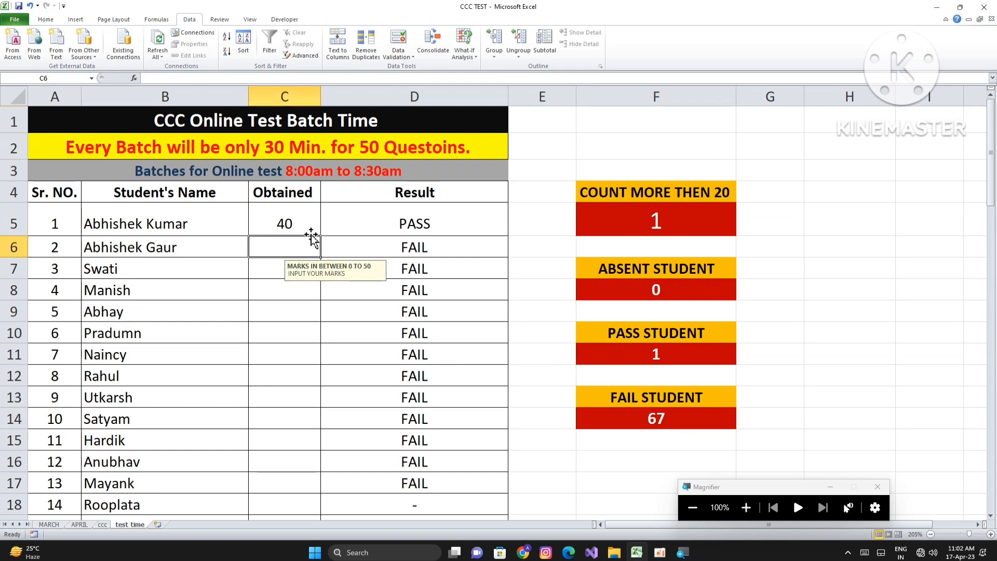
pyautogui.click(307, 232)
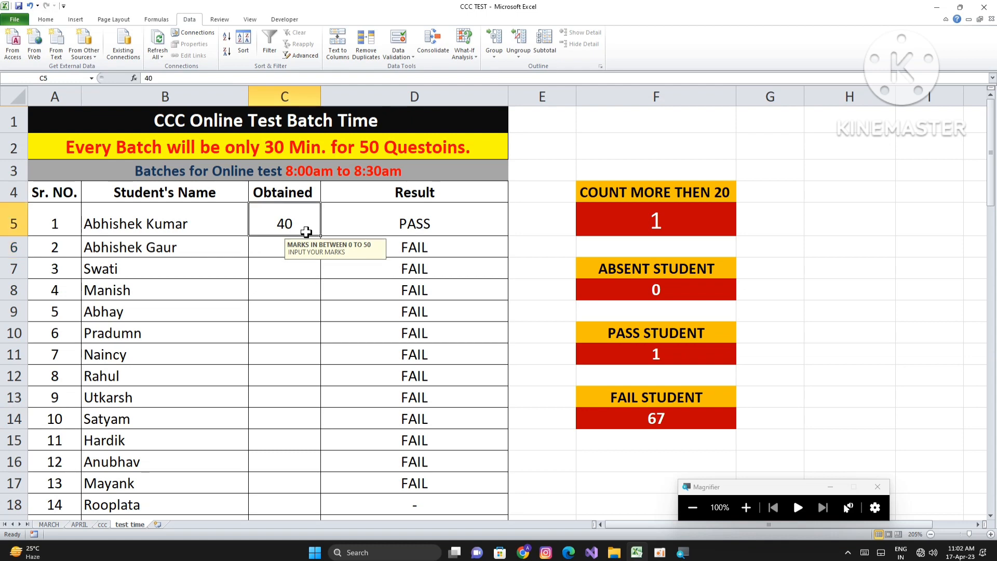
pyautogui.click(277, 244)
pyautogui.click(280, 267)
pyautogui.click(280, 252)
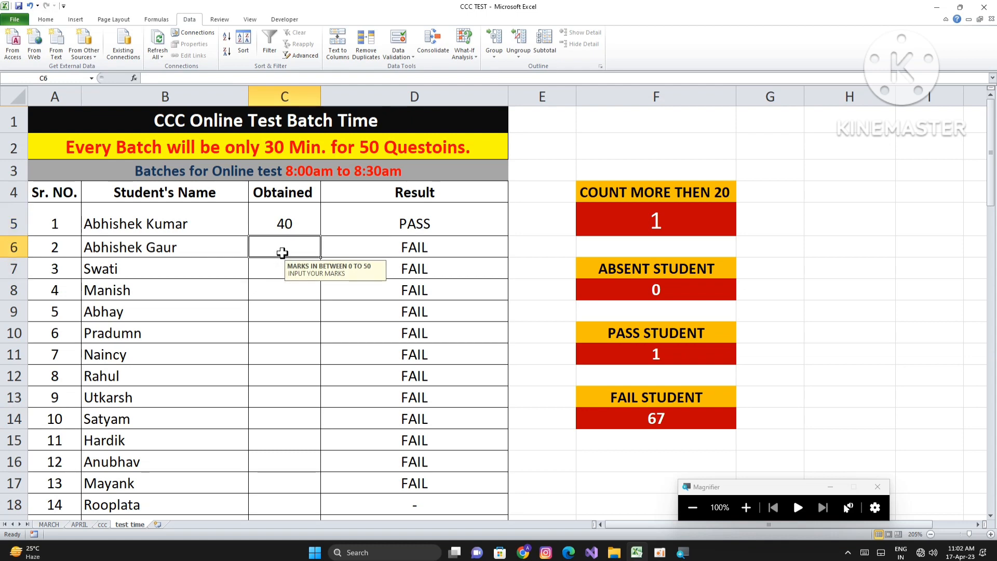
pyautogui.click(281, 271)
pyautogui.click(274, 290)
pyautogui.click(203, 290)
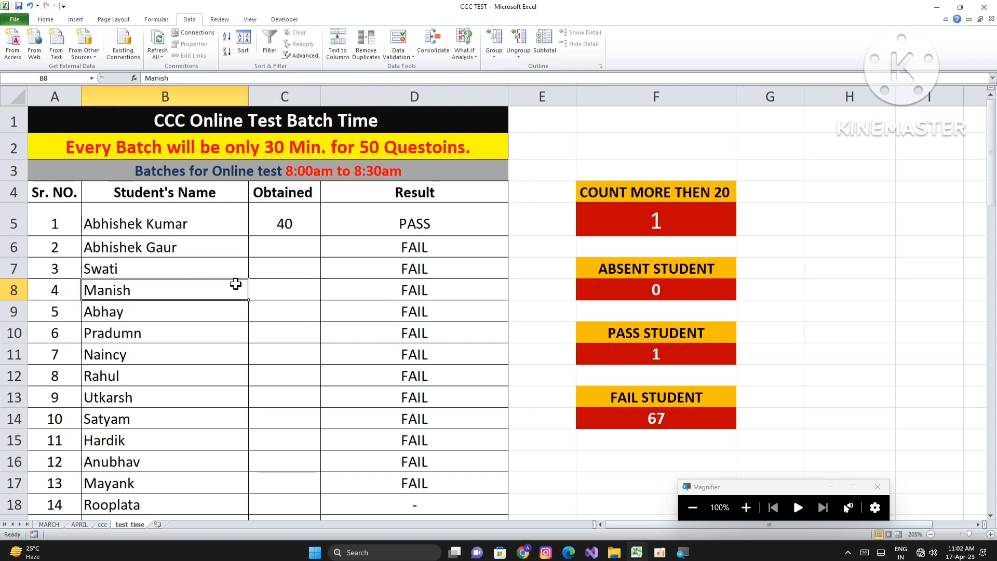
# Try to enter 65 in C8 to test the validation limit, and cancel the entry
pyautogui.click(278, 287)
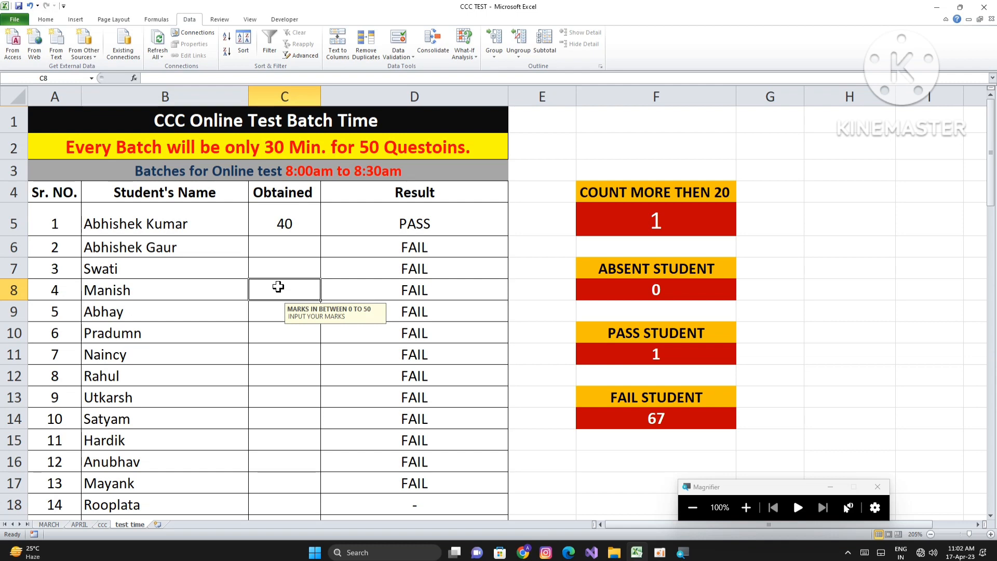
pyautogui.write('65')
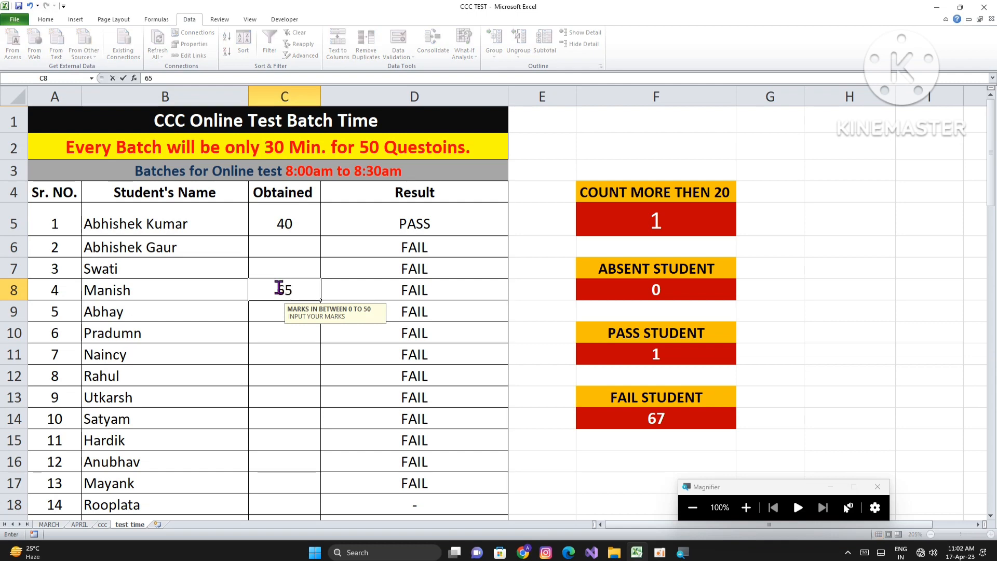
pyautogui.press('Return')
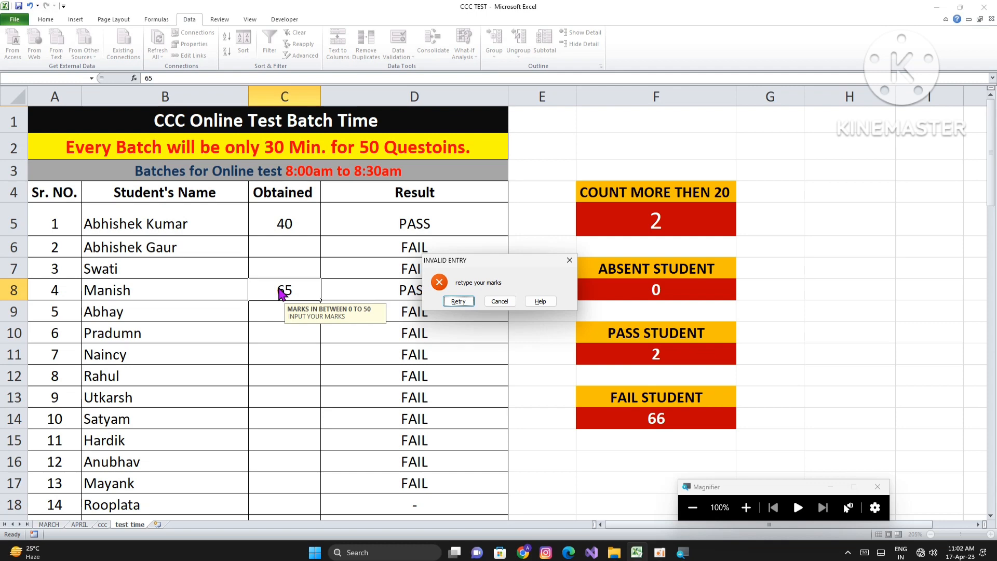
pyautogui.click(499, 302)
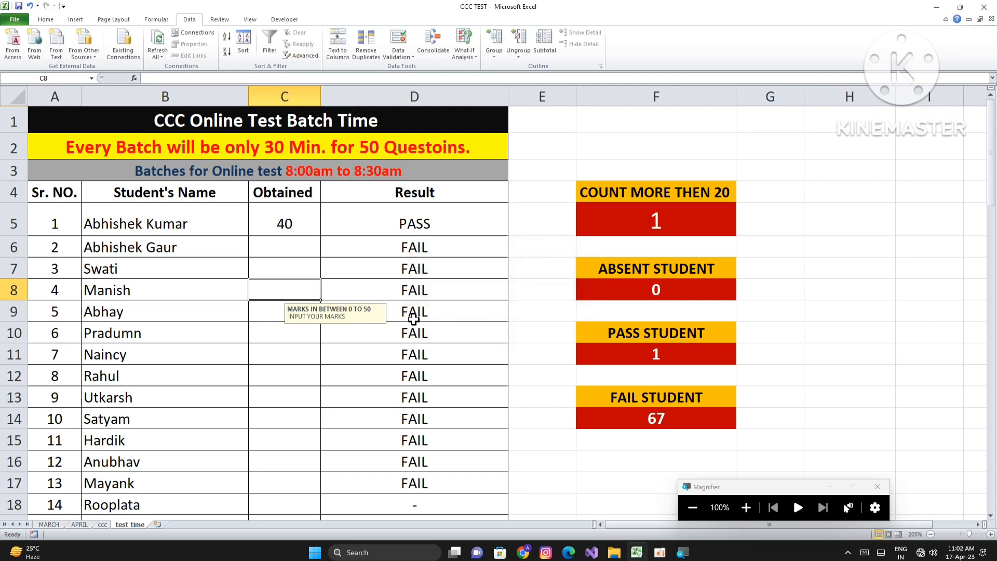
# Try to enter 101 as the obtained marks in C8 to test the validation limit, and retry the entry
pyautogui.click(414, 321)
pyautogui.click(297, 292)
pyautogui.write('101')
pyautogui.press('Return')
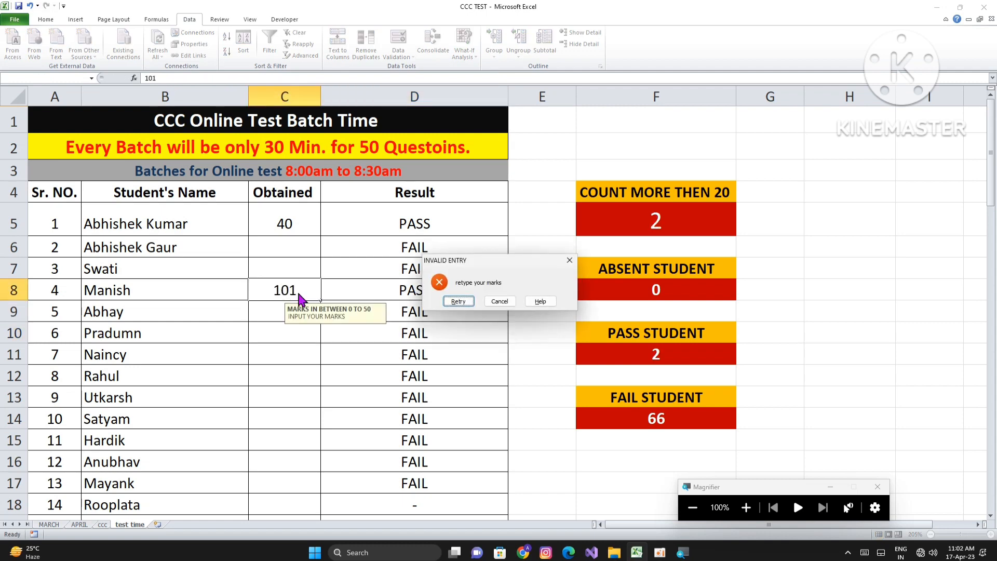
pyautogui.press('Return')
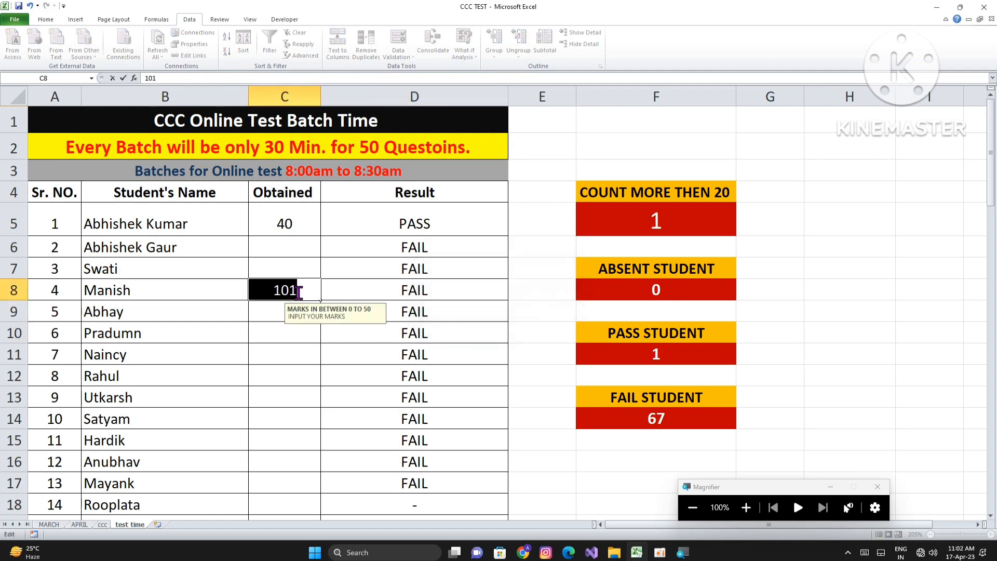
# Enter 0 as the obtained marks in each of the cells C8 to C11
pyautogui.press('BackSpace')
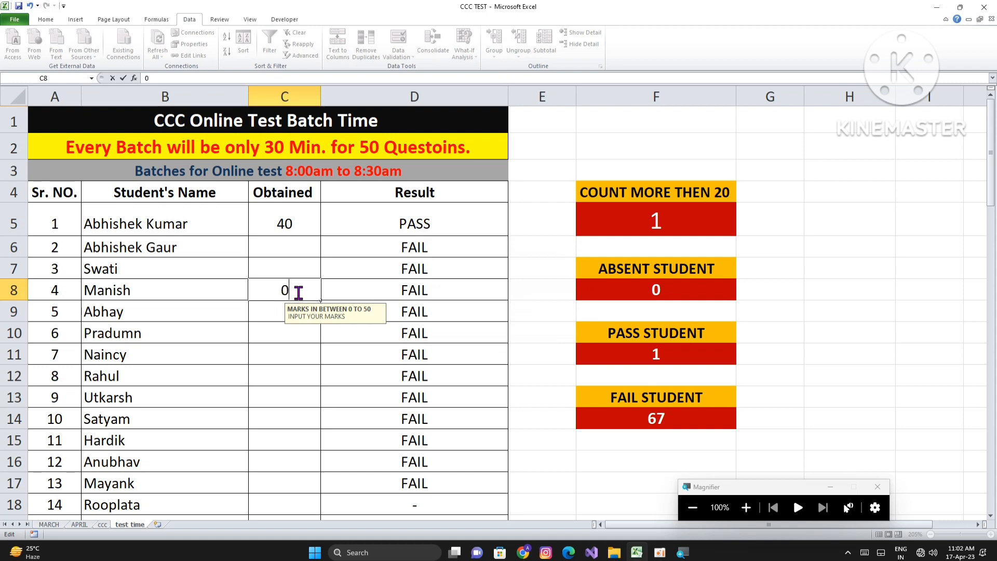
pyautogui.press('Return')
pyautogui.write('0')
pyautogui.press('Return')
pyautogui.write('0')
pyautogui.press('Return')
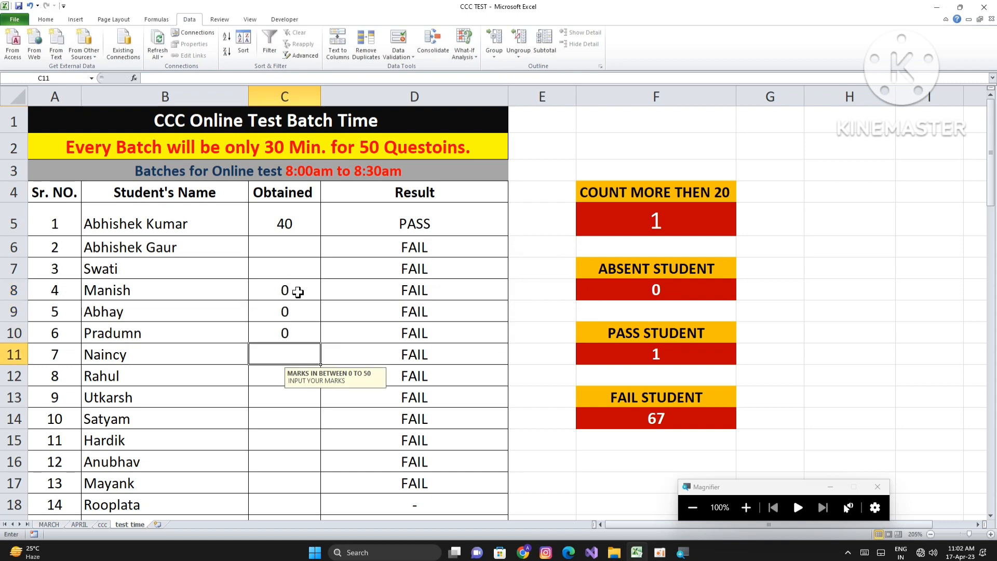
pyautogui.write('0')
pyautogui.press('Return')
# Enter the obtained marks 5, 2, 3, 6, 5, 4, 5 and 5 in cells C12 to C19
pyautogui.write('5')
pyautogui.press('Return')
pyautogui.write('2')
pyautogui.press('Return')
pyautogui.write('3')
pyautogui.press('Return')
pyautogui.write('6')
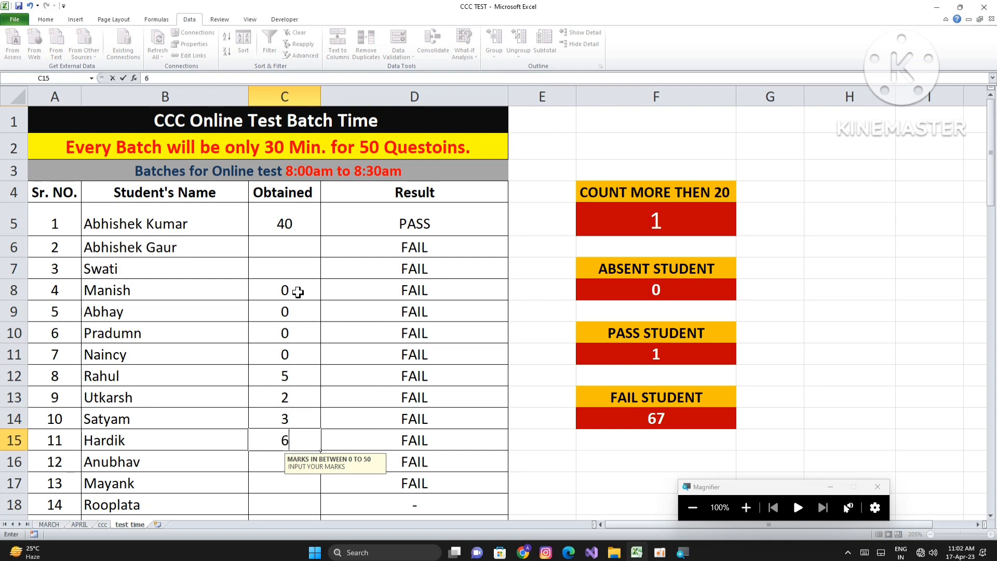
pyautogui.press('Return')
pyautogui.write('5 4 5')
pyautogui.press('Return')
pyautogui.write('5')
pyautogui.press('Return')
# Try to enter 60 in C20 to test the validation limit, and cancel the entry
pyautogui.write('60')
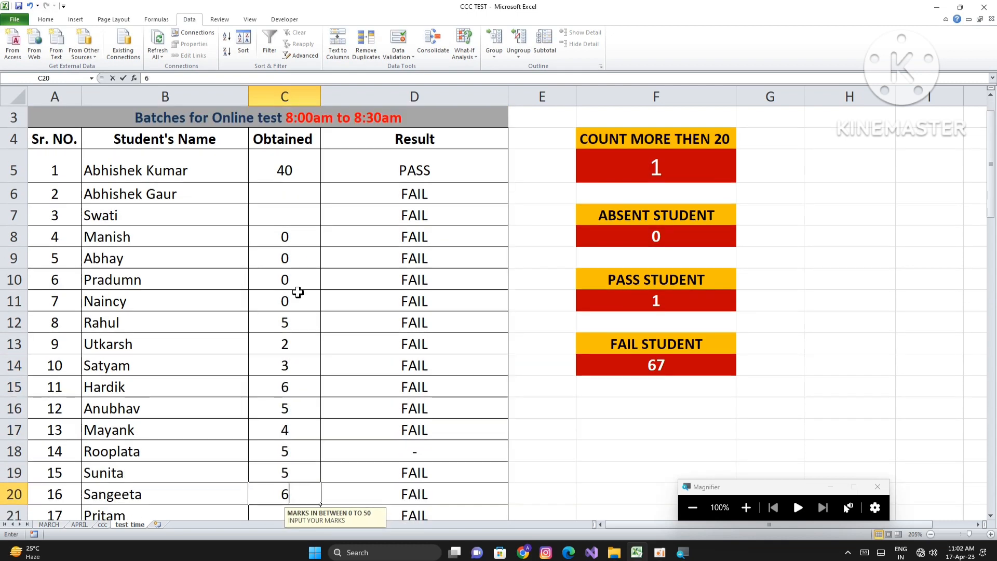
pyautogui.press('Return')
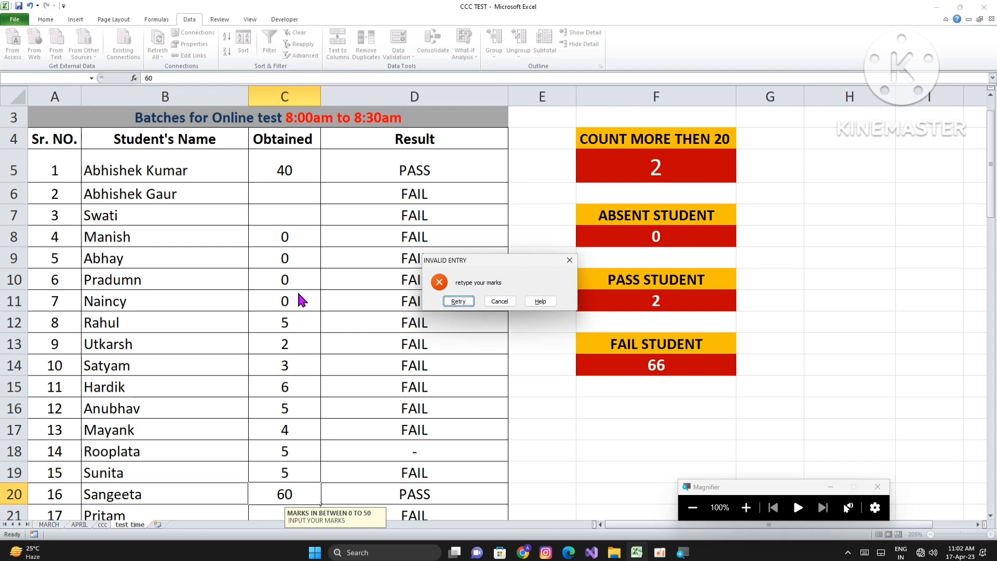
pyautogui.press('Return')
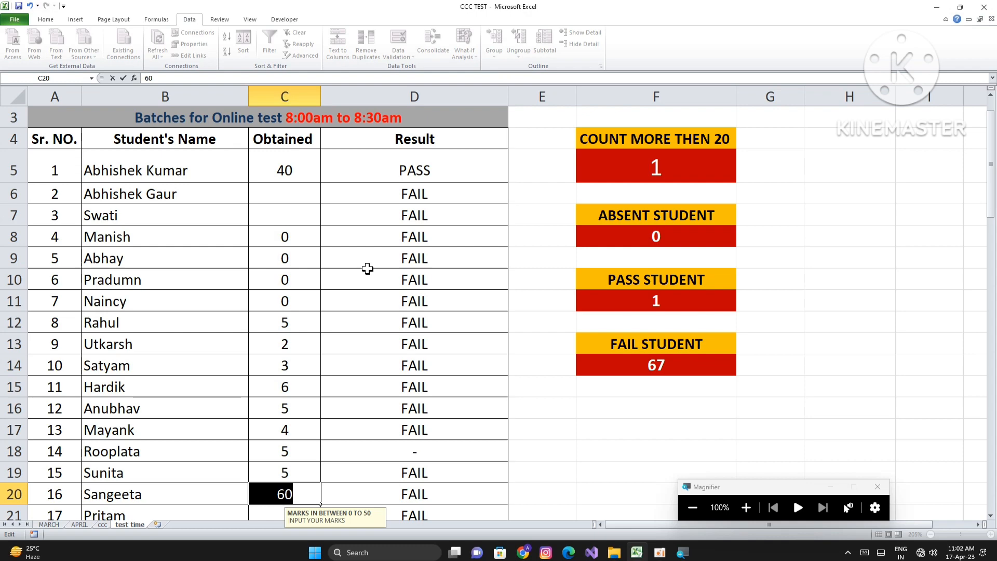
pyautogui.press('Return')
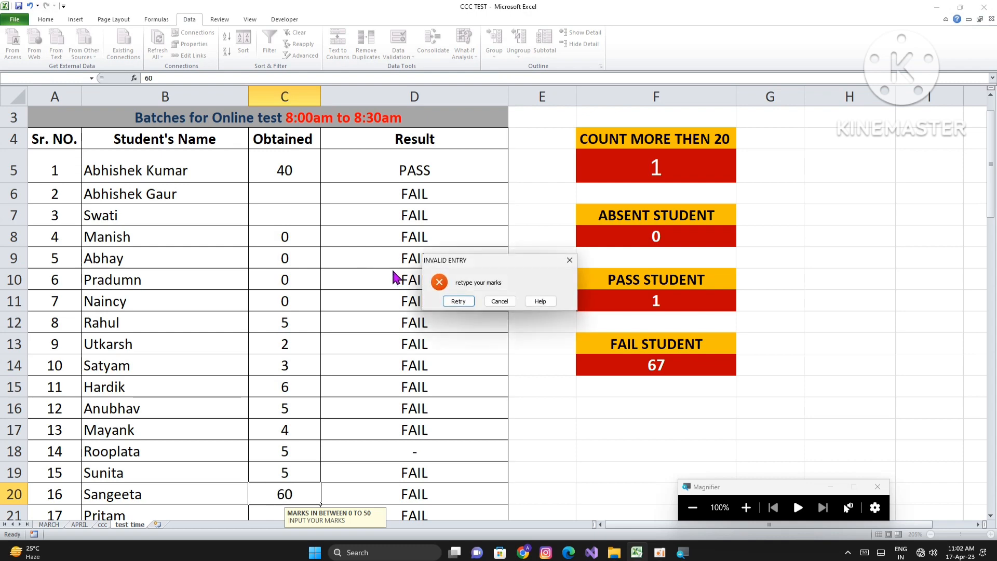
pyautogui.click(500, 301)
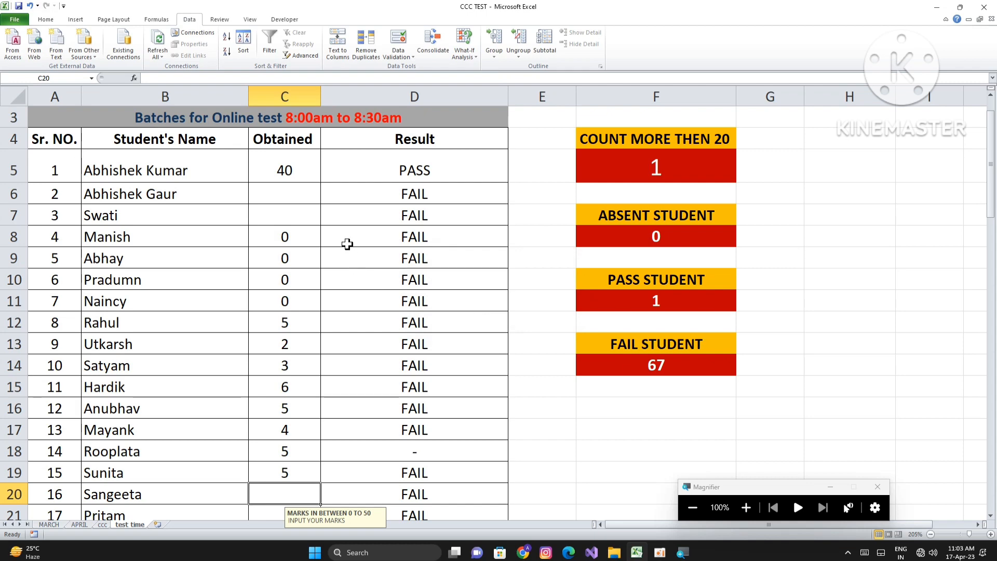
# Undo the test entries in the Obtained column and its clearing, back to the original student marks
pyautogui.click(335, 210)
pyautogui.hotkey('ctrl', 'z')
pyautogui.hotkey('ctrl', 'z')
pyautogui.hotkey('ctrl', 'z')
pyautogui.hotkey('ctrl', 'z')
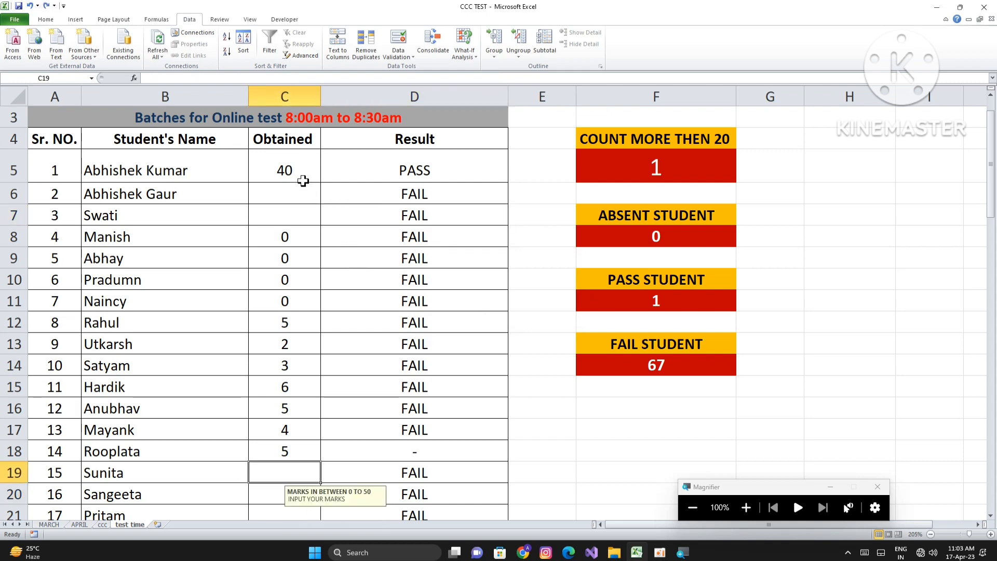
pyautogui.hotkey('ctrl', 'z')
pyautogui.hotkey('ctrl', 'z')
pyautogui.hotkey('ctrl', 'z')
pyautogui.hotkey('ctrl', 'z')
pyautogui.hotkey('ctrl', 'z')
pyautogui.hotkey('ctrl', 'z')
pyautogui.hotkey('ctrl', 'z')
pyautogui.hotkey('ctrl', 'z')
pyautogui.hotkey('ctrl', 'z')
pyautogui.hotkey('ctrl', 'z')
pyautogui.hotkey('ctrl', 'z')
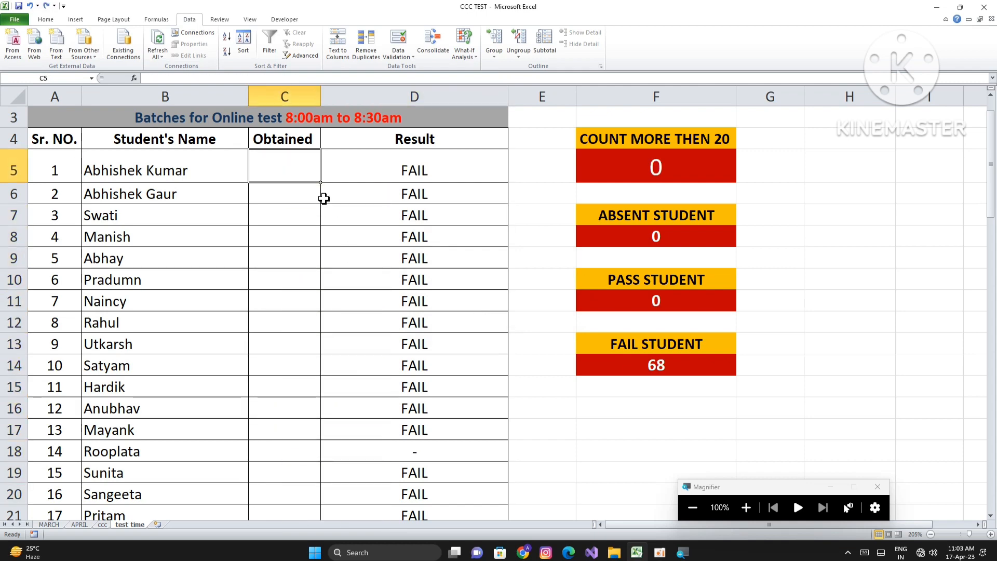
pyautogui.hotkey('ctrl', 'z')
pyautogui.hotkey('ctrl', 'z')
pyautogui.click(350, 233)
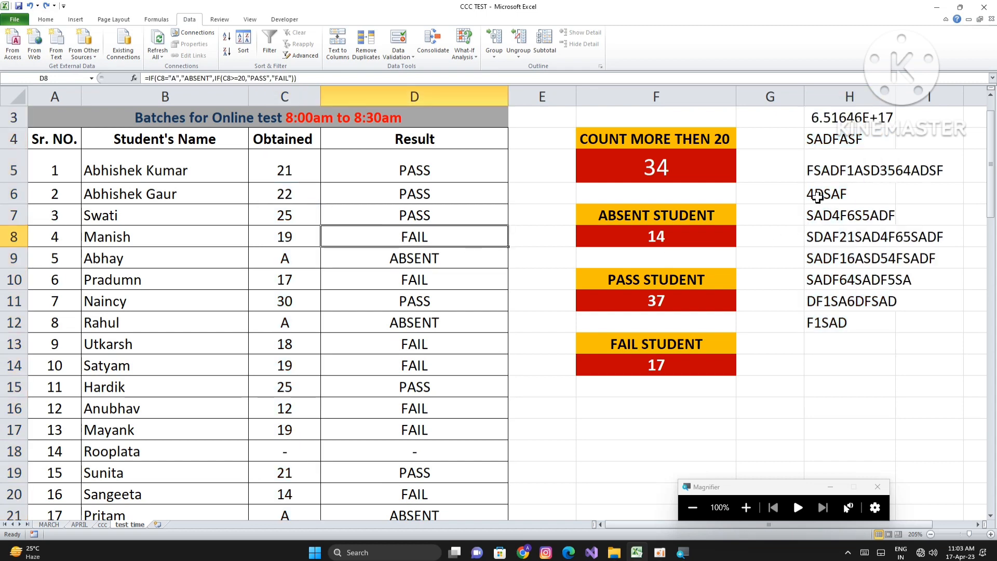
# Delete the stray test text in cells H3 to H12
pyautogui.moveTo(851, 120); pyautogui.dragTo(857, 327)
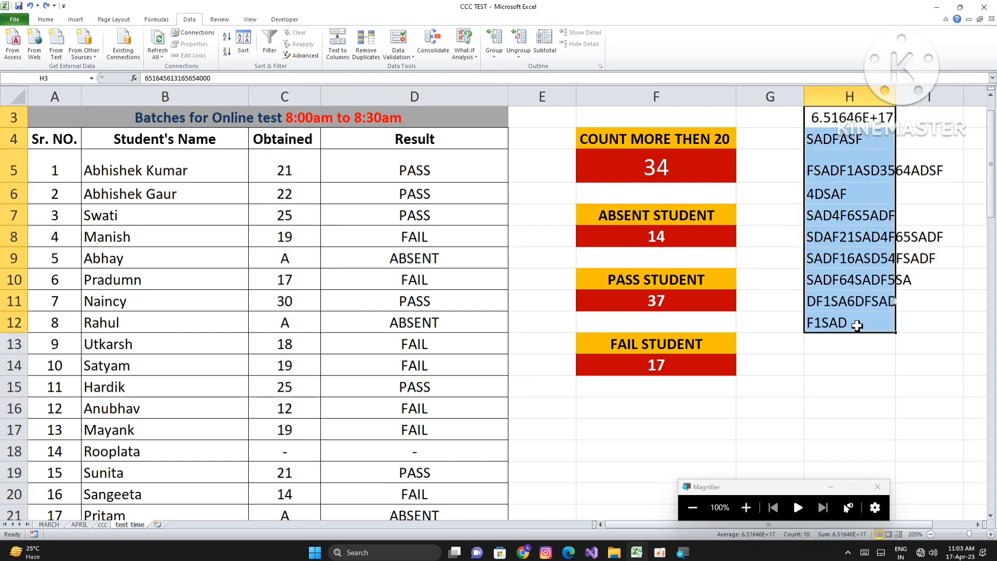
pyautogui.press('Delete')
pyautogui.click(623, 405)
pyautogui.scroll(1, 646, 312)
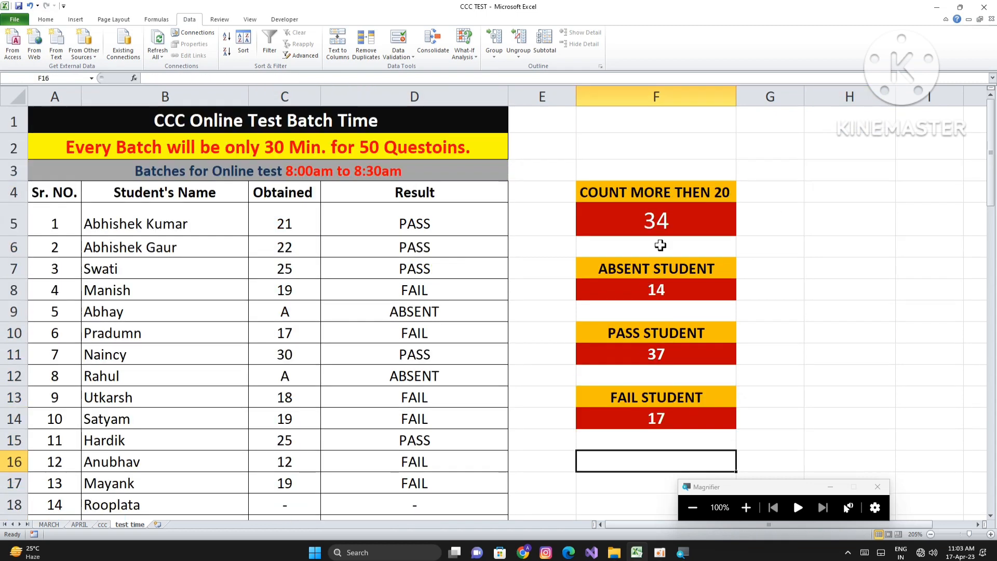
# Apply List data validation to cell F1, using the student names in $B$5:$B$73 as the source
pyautogui.click(606, 122)
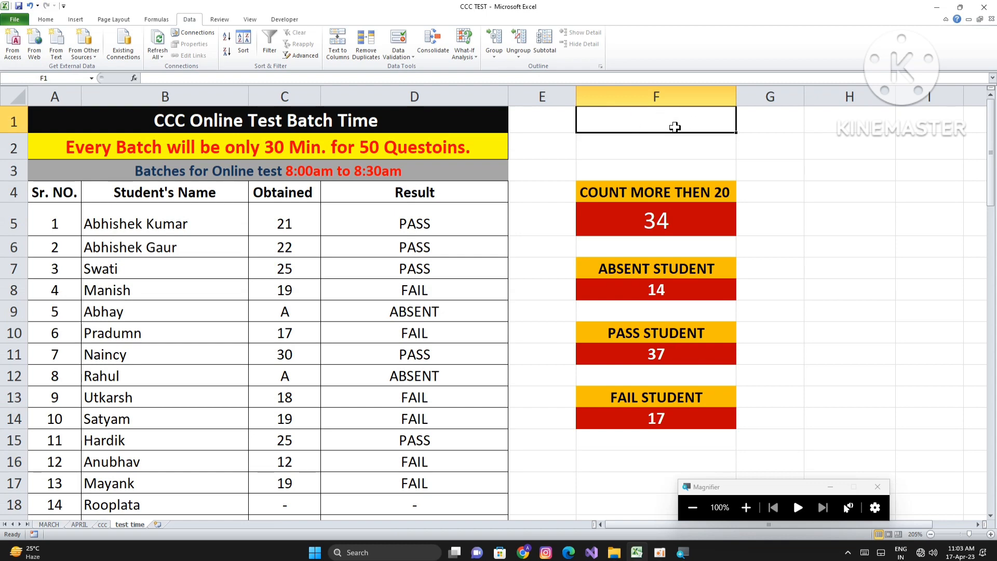
pyautogui.click(639, 172)
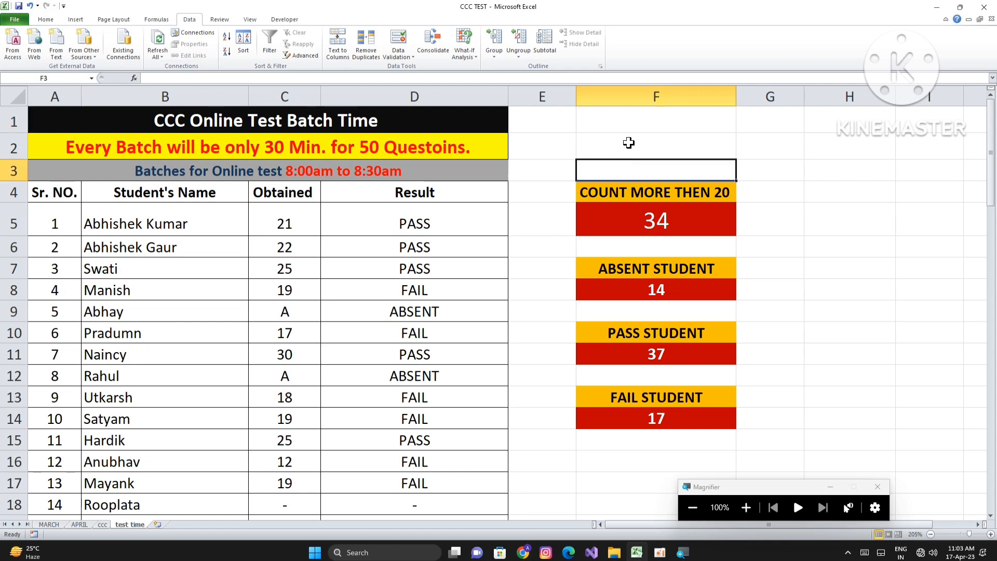
pyautogui.click(633, 124)
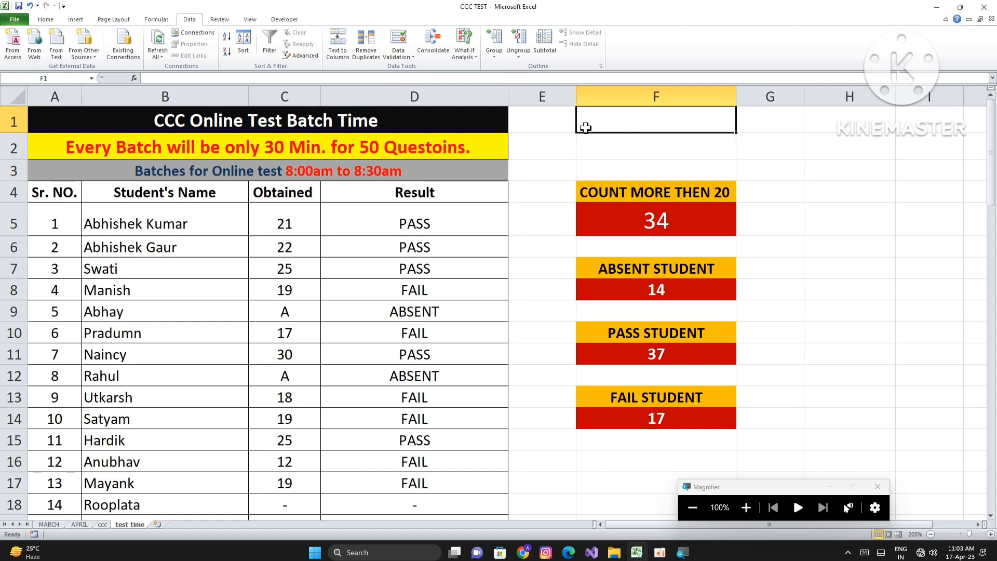
pyautogui.click(398, 58)
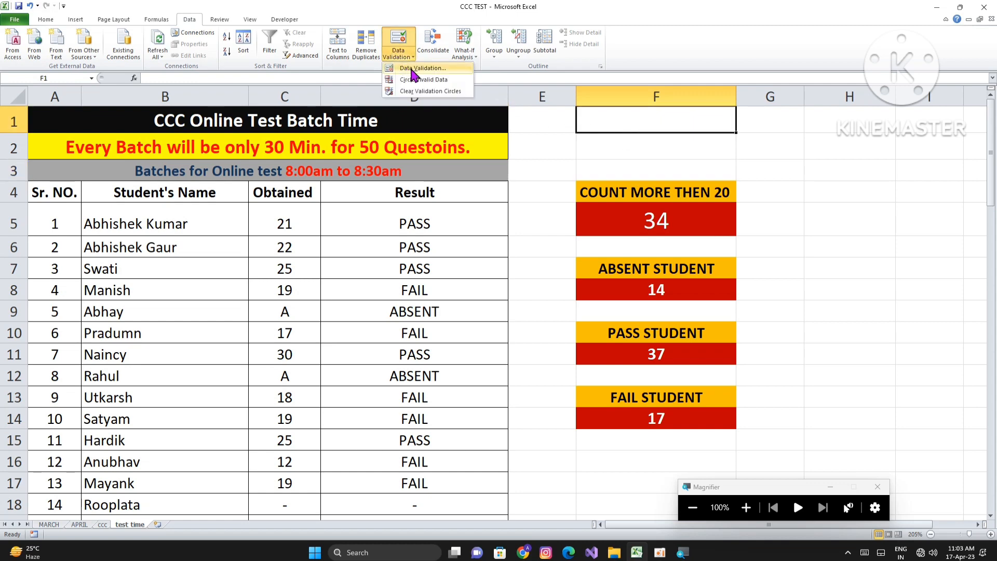
pyautogui.click(410, 67)
pyautogui.click(386, 140)
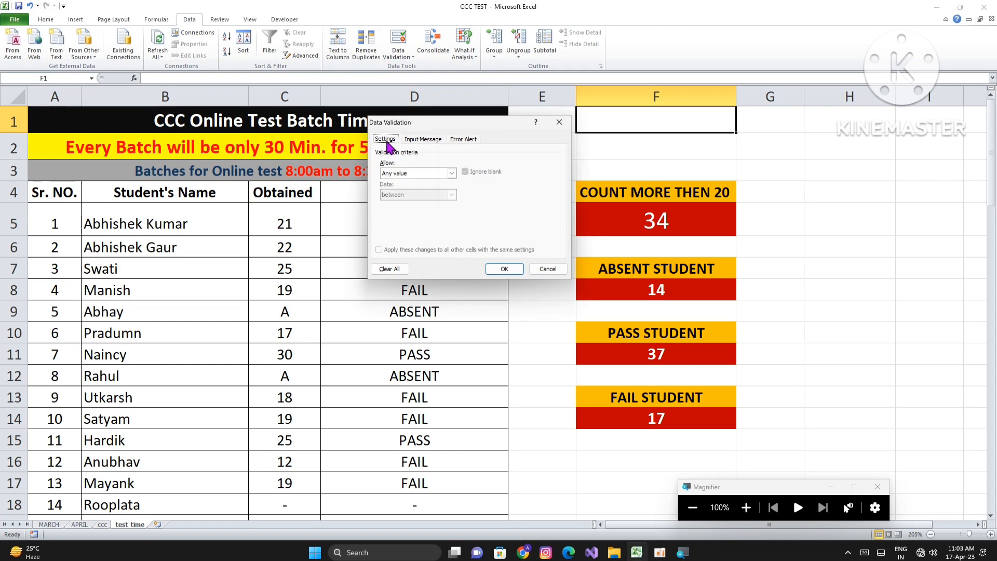
pyautogui.click(402, 174)
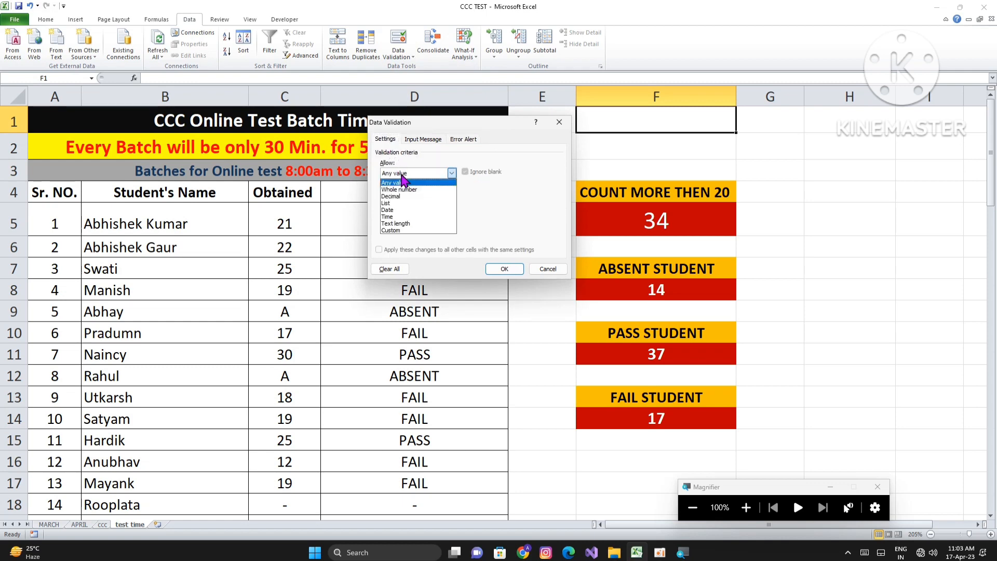
pyautogui.click(399, 203)
pyautogui.click(400, 216)
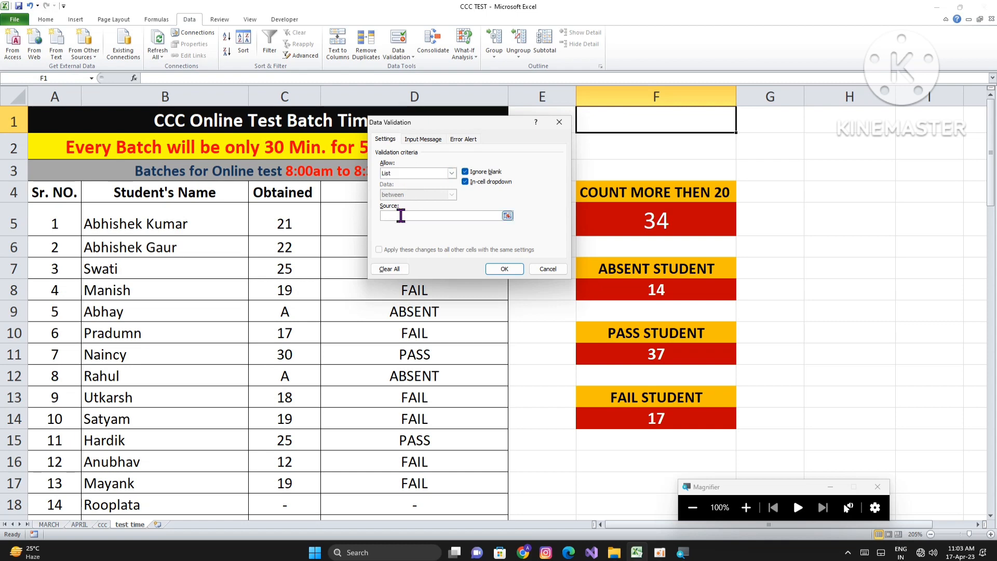
pyautogui.click(172, 224)
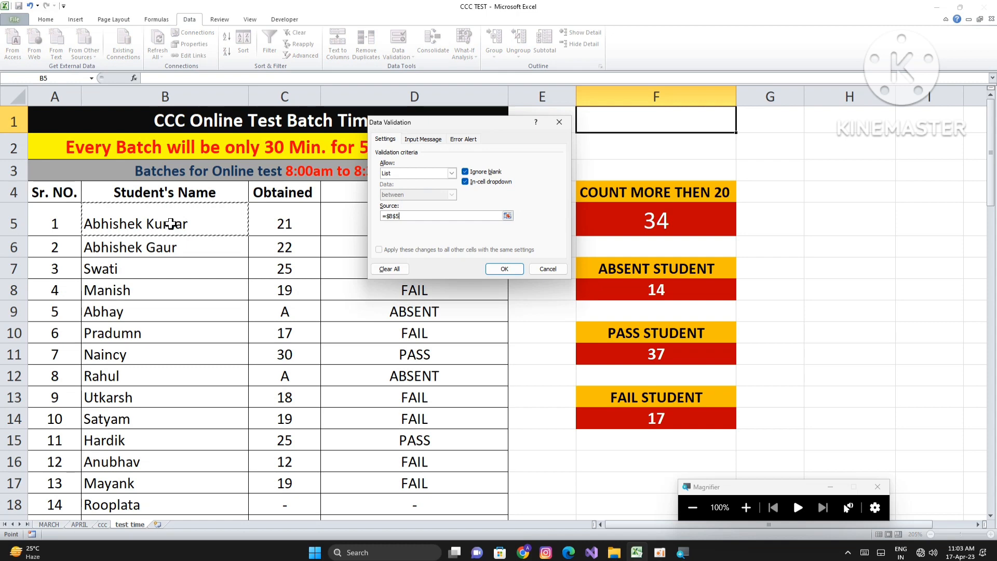
pyautogui.hotkey('ctrl', 'shift', 'Down')
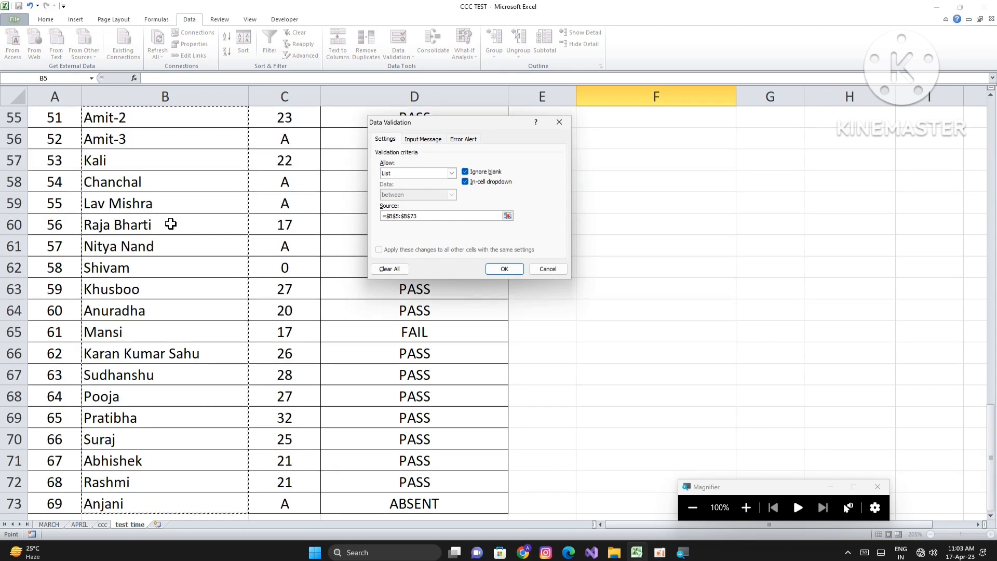
pyautogui.click(504, 269)
pyautogui.scroll(18, 548, 259)
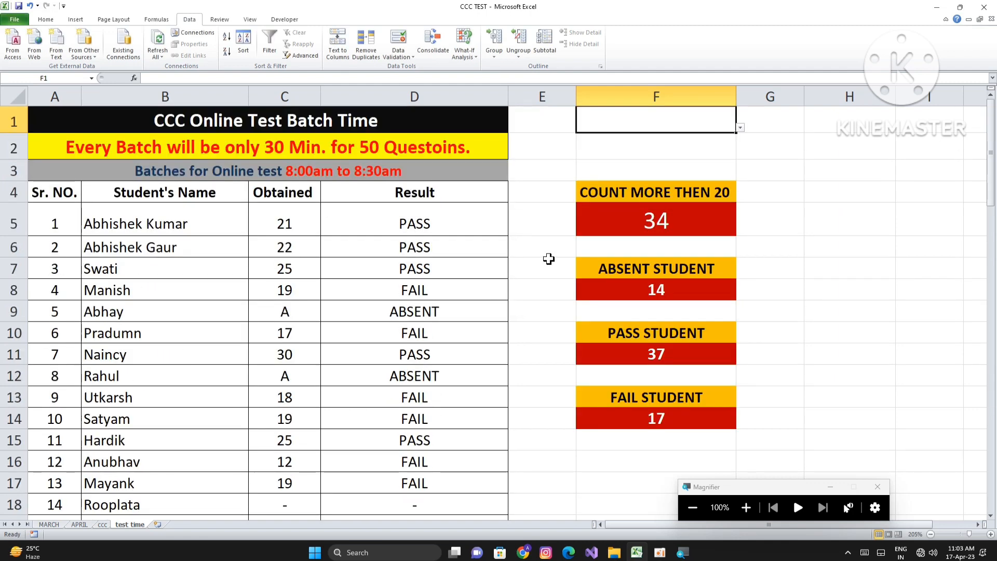
# Check the student names offered by the drop-down list in F1, from first to last
pyautogui.click(741, 127)
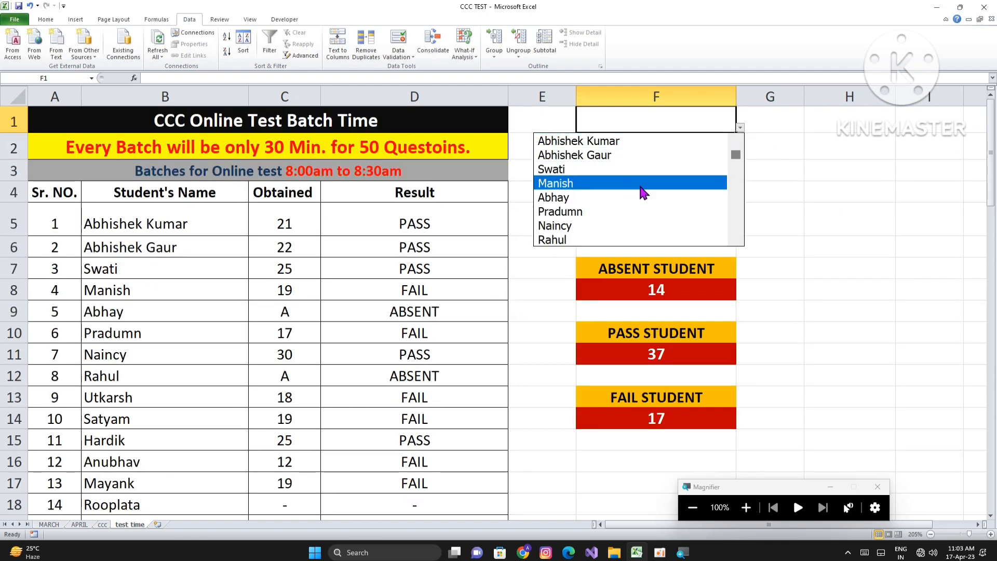
pyautogui.scroll(-8, 740, 237)
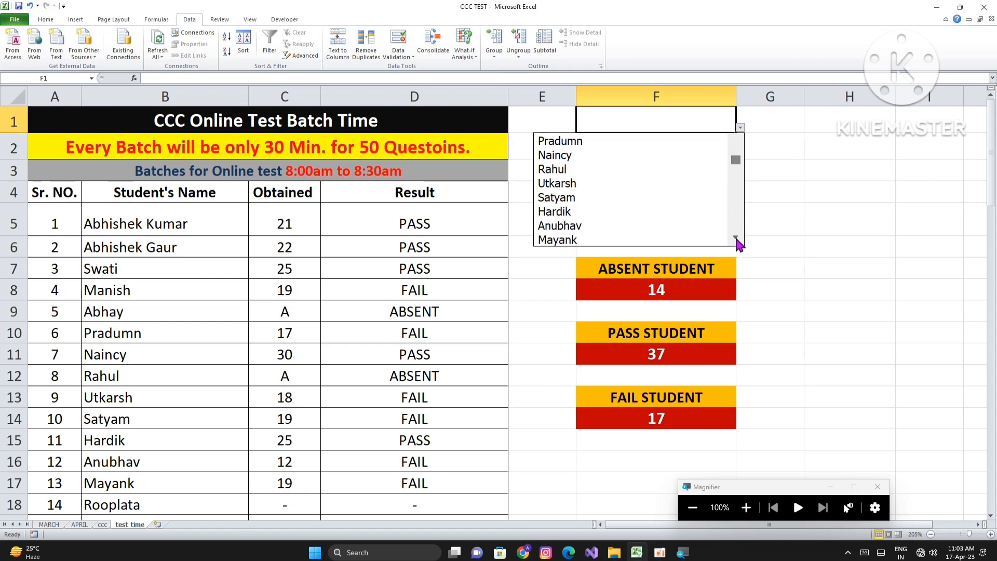
pyautogui.scroll(-12, 740, 244)
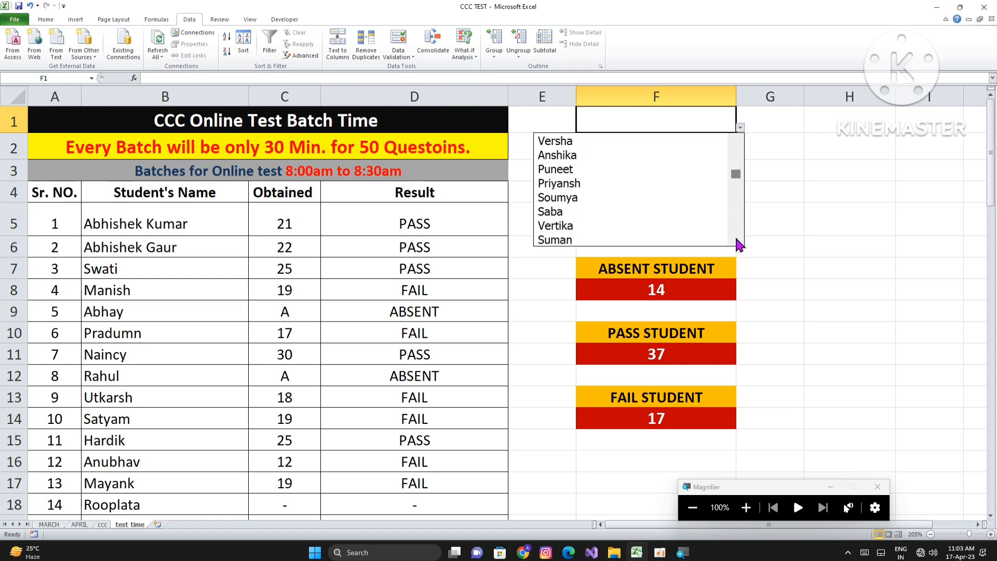
pyautogui.scroll(-14, 739, 244)
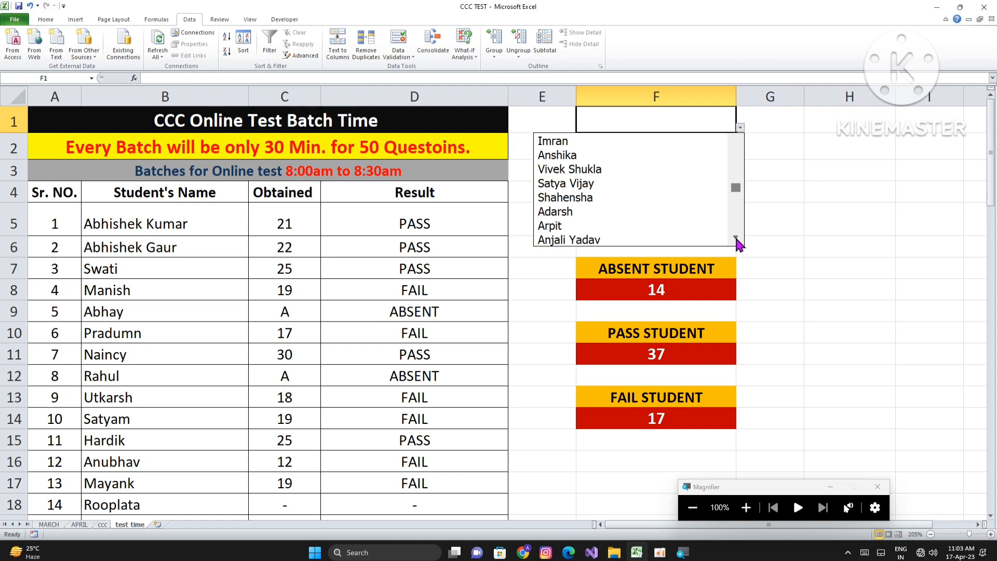
pyautogui.scroll(-12, 738, 242)
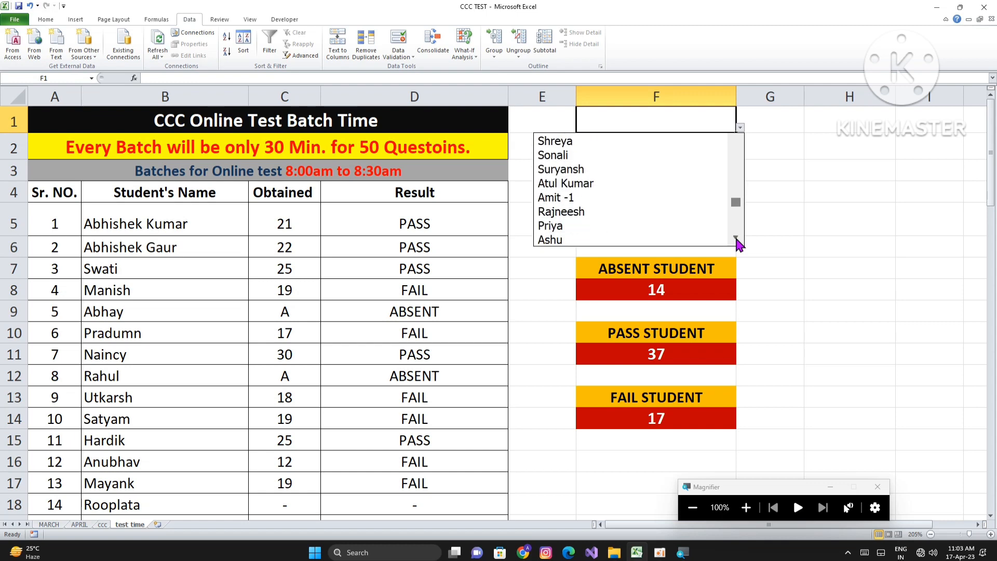
pyautogui.scroll(-6, 737, 239)
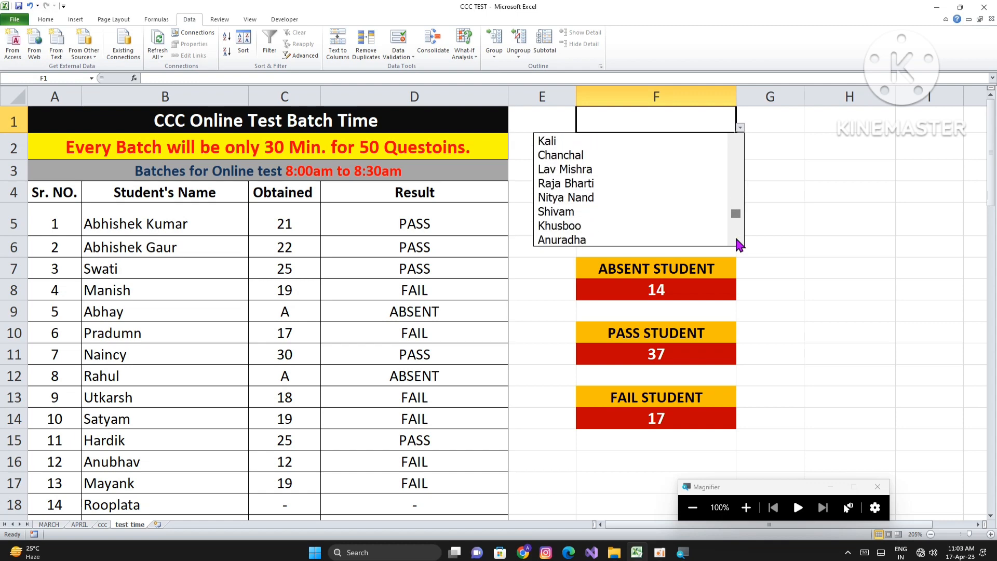
pyautogui.scroll(-8, 737, 239)
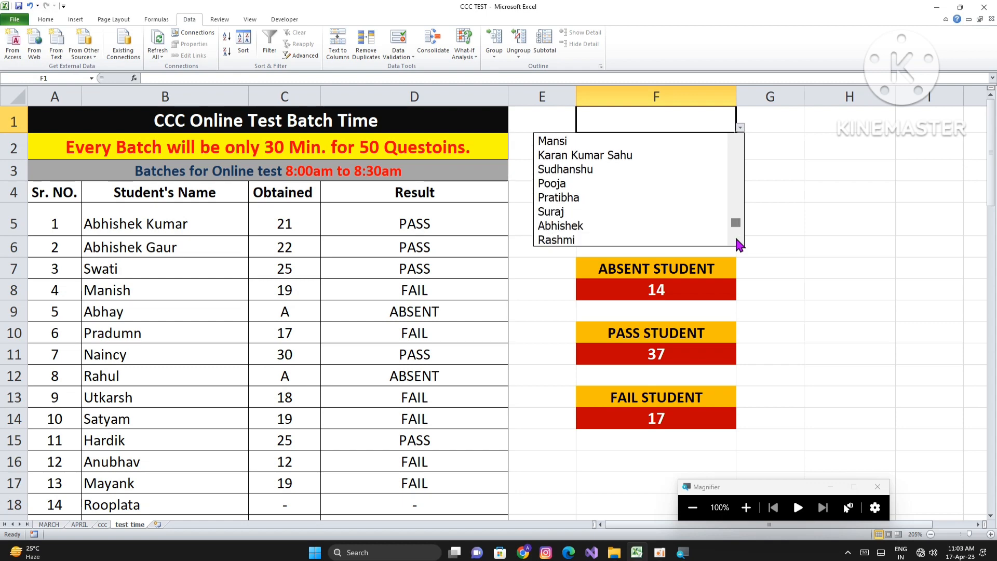
pyautogui.scroll(-1, 737, 240)
pyautogui.moveTo(737, 225); pyautogui.dragTo(738, 163)
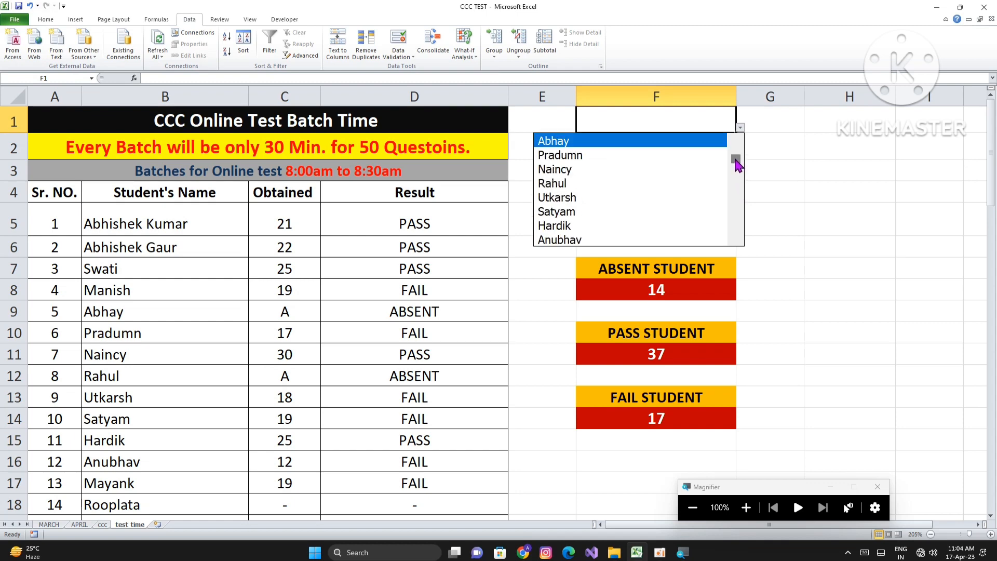
pyautogui.click(773, 178)
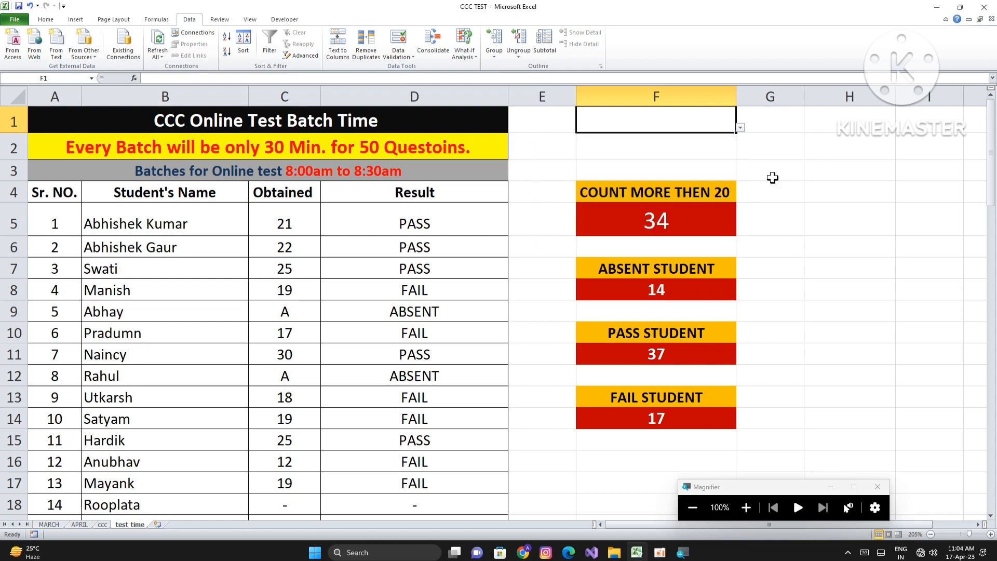
# Pick the second student's name from the drop-down list in F1
pyautogui.click(740, 128)
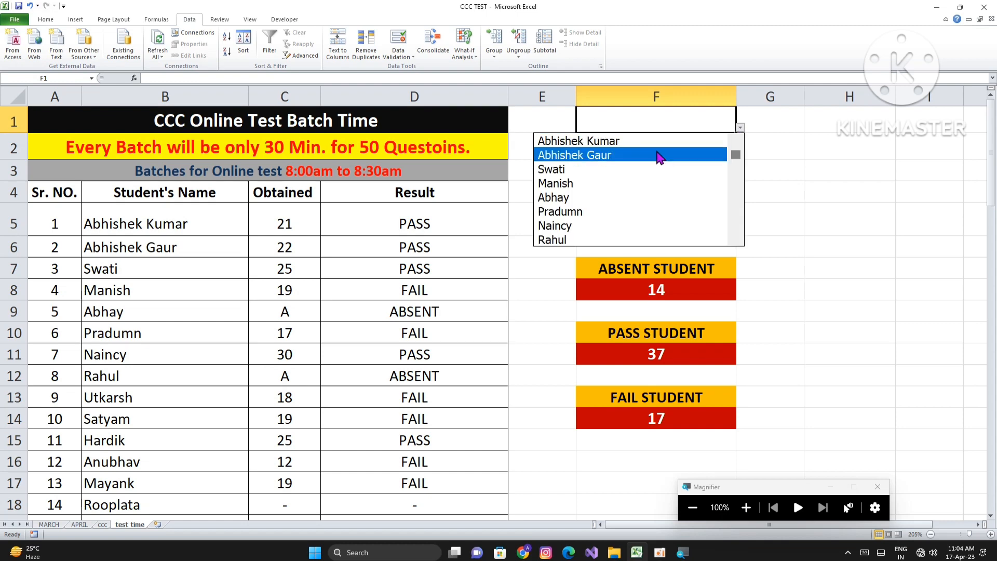
pyautogui.click(722, 155)
pyautogui.click(762, 169)
pyautogui.click(698, 126)
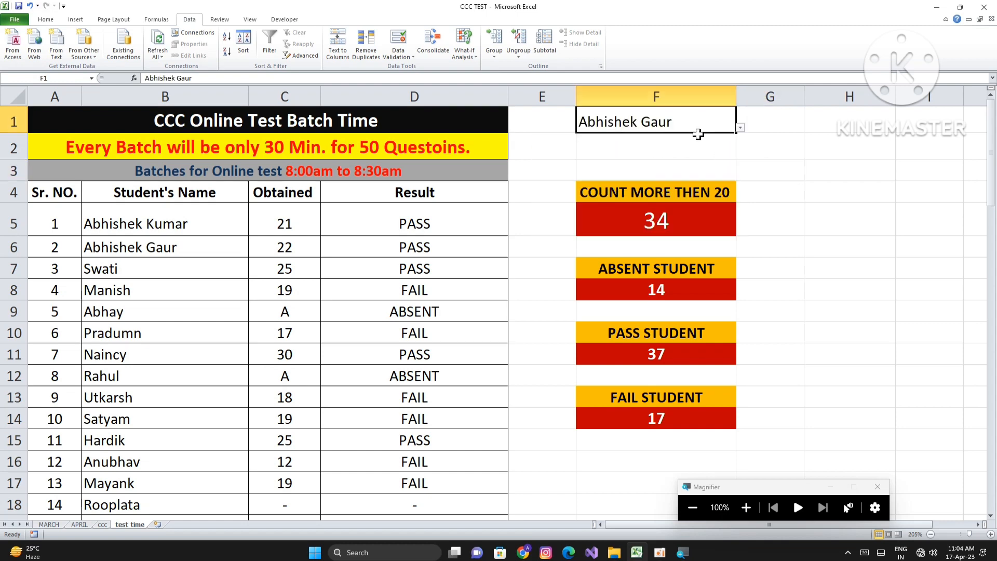
# Format cell F1 with an orange fill and white, bold, 14 pt text aligned to the centre
pyautogui.click(46, 19)
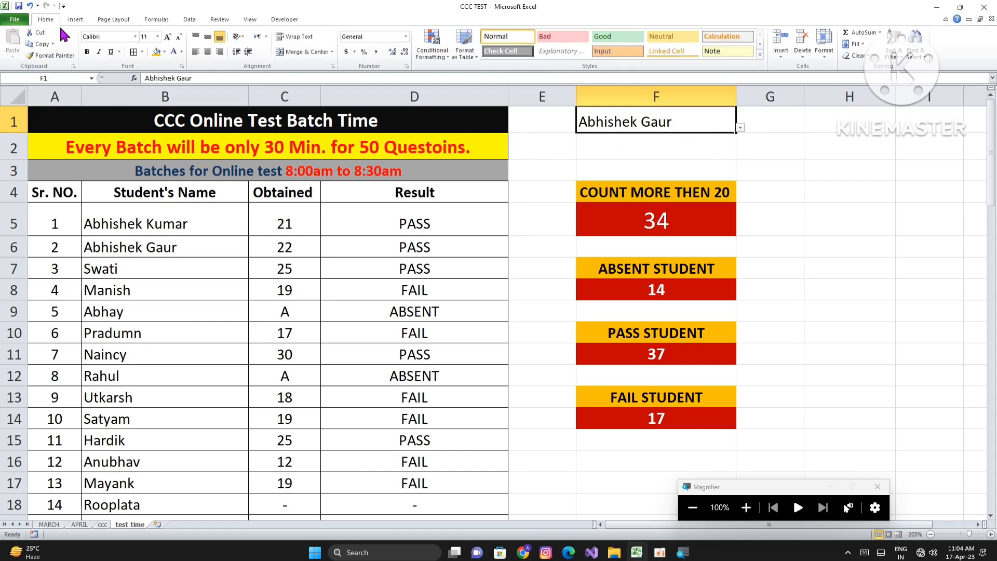
pyautogui.click(156, 52)
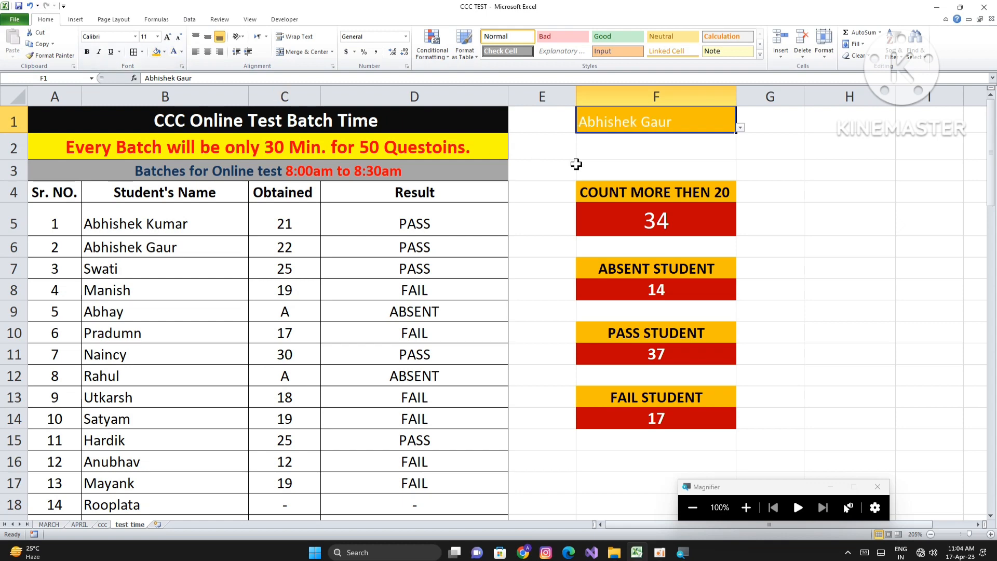
pyautogui.click(87, 51)
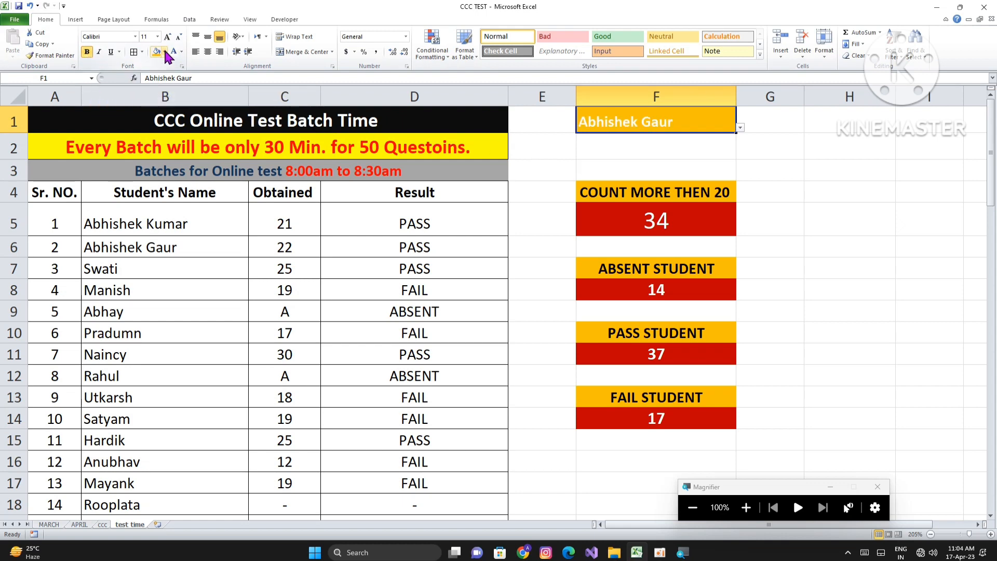
pyautogui.click(167, 37)
pyautogui.click(167, 37)
pyautogui.click(828, 188)
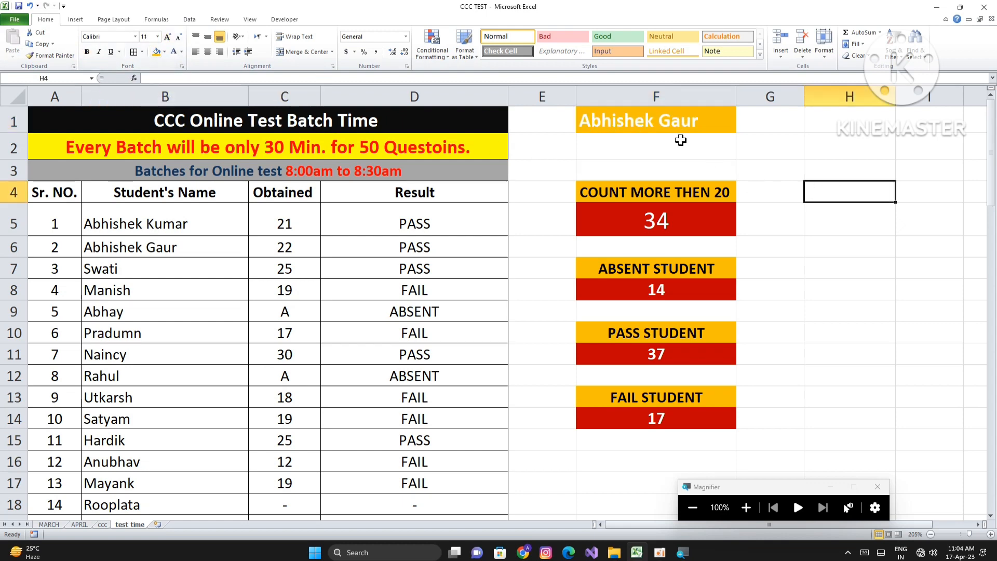
pyautogui.click(667, 127)
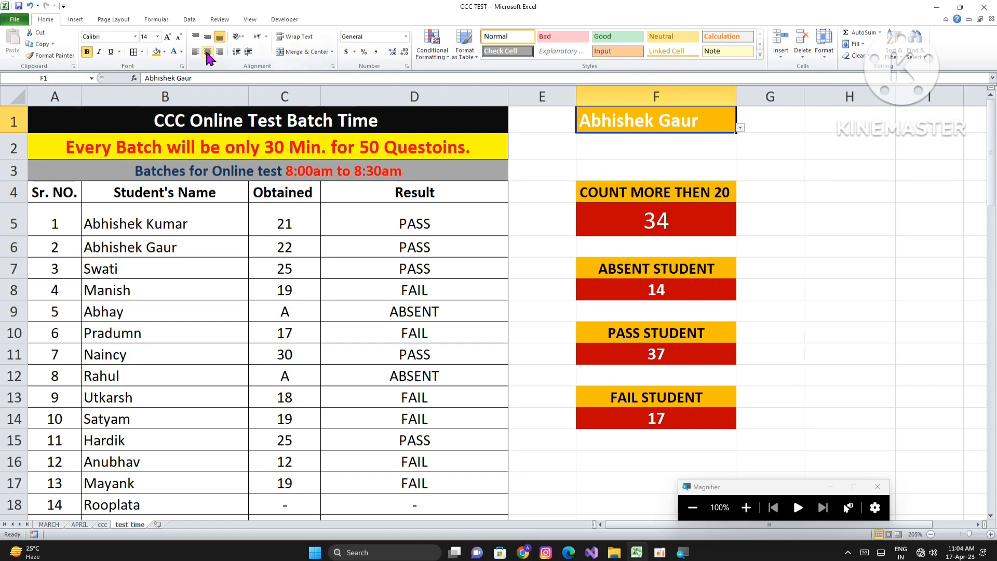
pyautogui.click(207, 52)
pyautogui.click(866, 221)
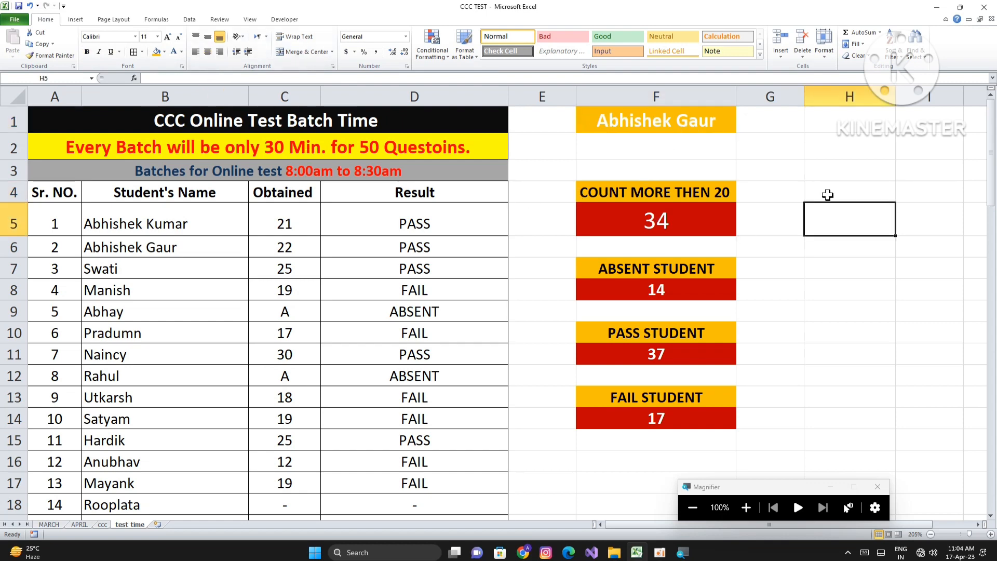
# Test the drop-down in F1 by picking the sixth student, and leave the ninth student chosen
pyautogui.click(670, 151)
pyautogui.click(695, 124)
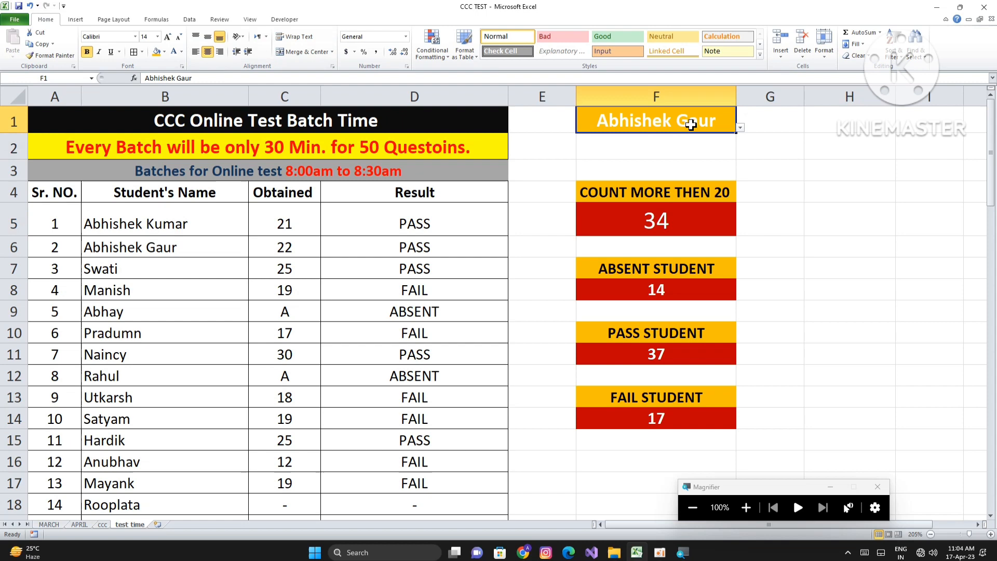
pyautogui.click(740, 127)
pyautogui.click(637, 198)
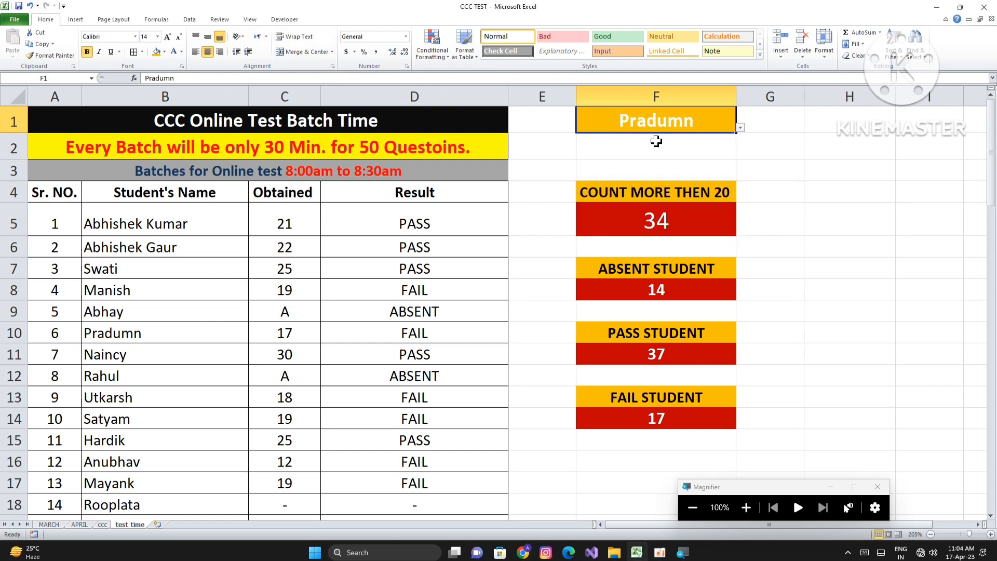
pyautogui.click(740, 127)
pyautogui.click(601, 181)
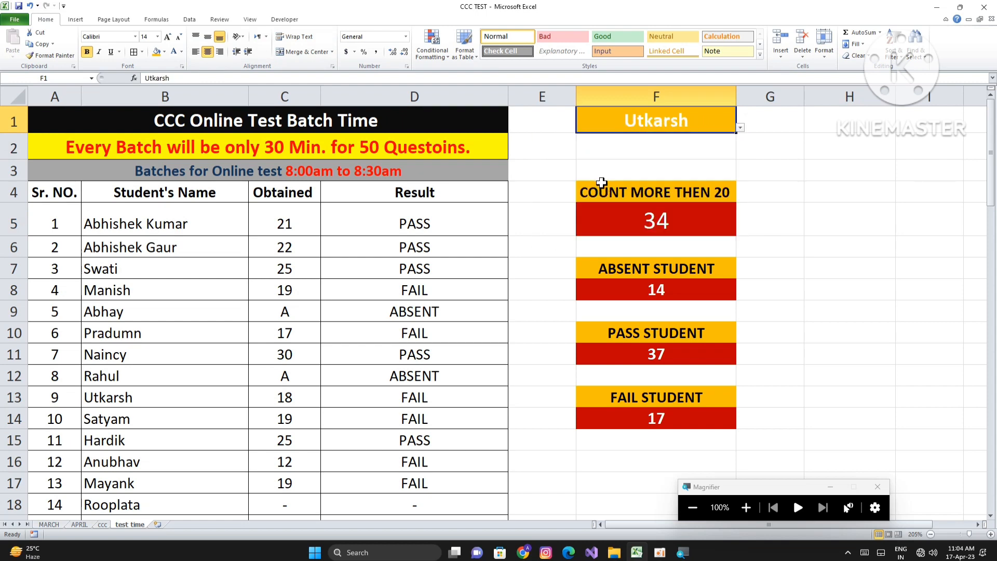
pyautogui.click(776, 176)
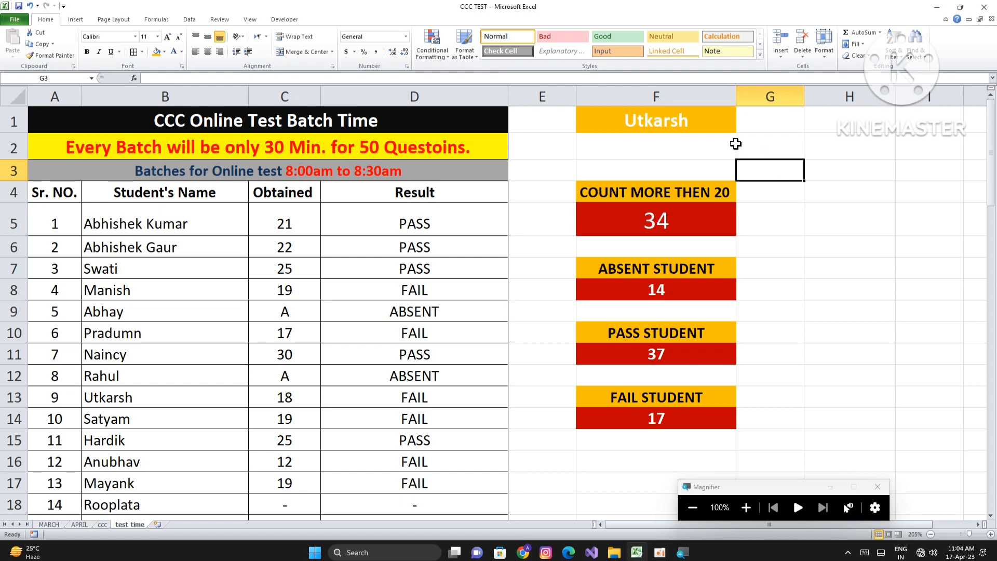
pyautogui.click(679, 145)
pyautogui.click(675, 126)
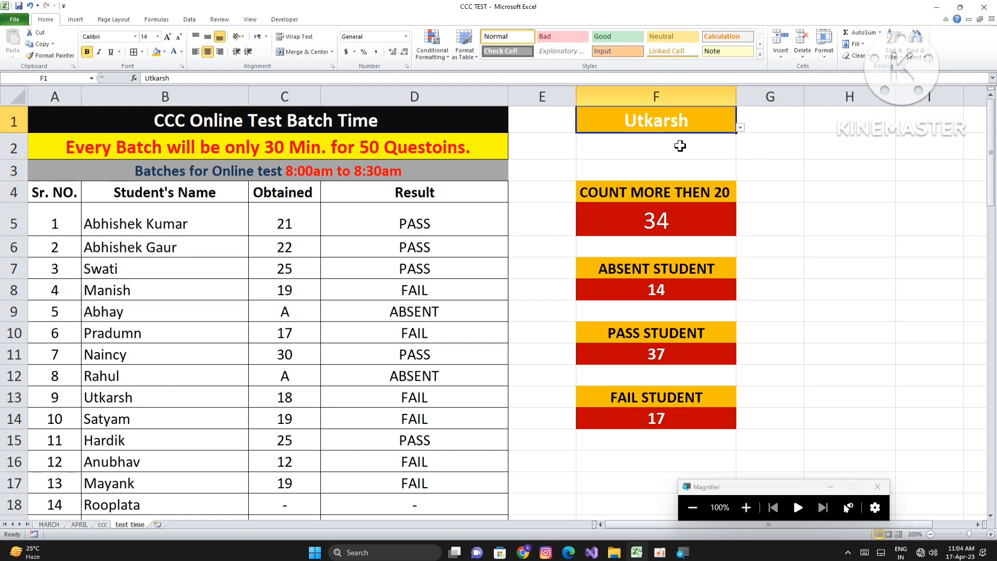
# Enter =VLOOKUP(F1,B5:D73,2,0) in F2 to return the chosen student's obtained marks, and centre the cell
pyautogui.click(680, 147)
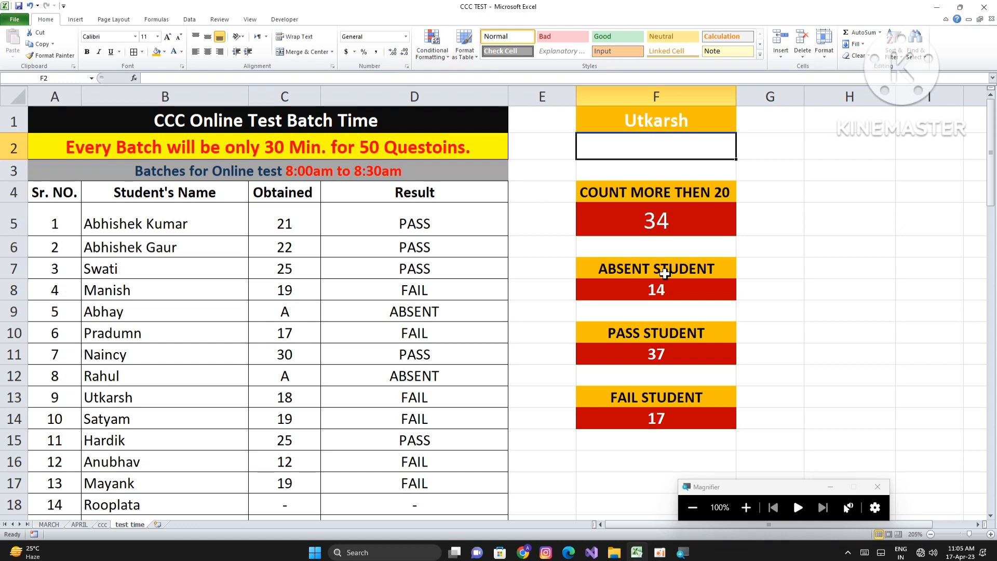
pyautogui.click(759, 245)
pyautogui.click(646, 141)
pyautogui.write('=VLOOKUP(')
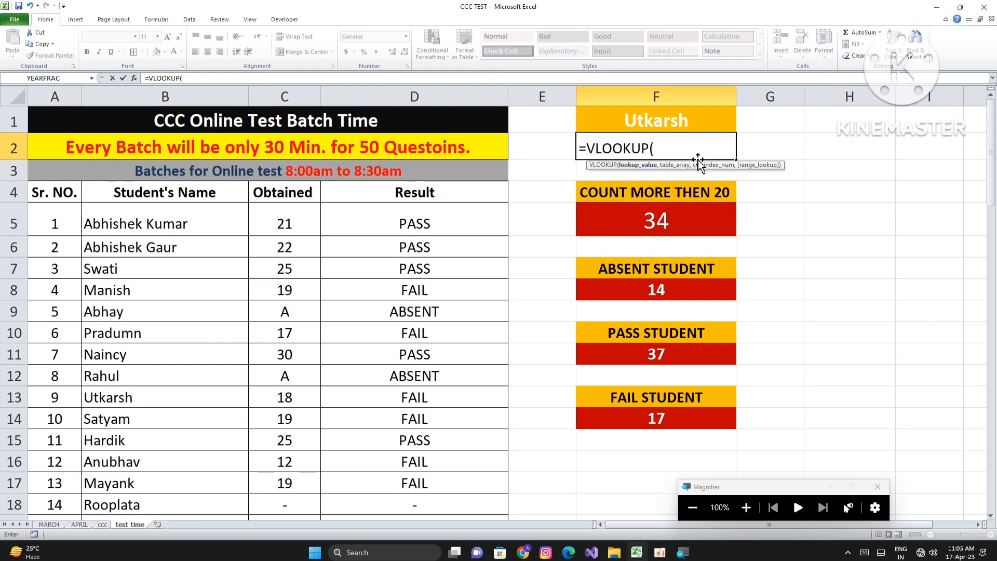
pyautogui.click(644, 123)
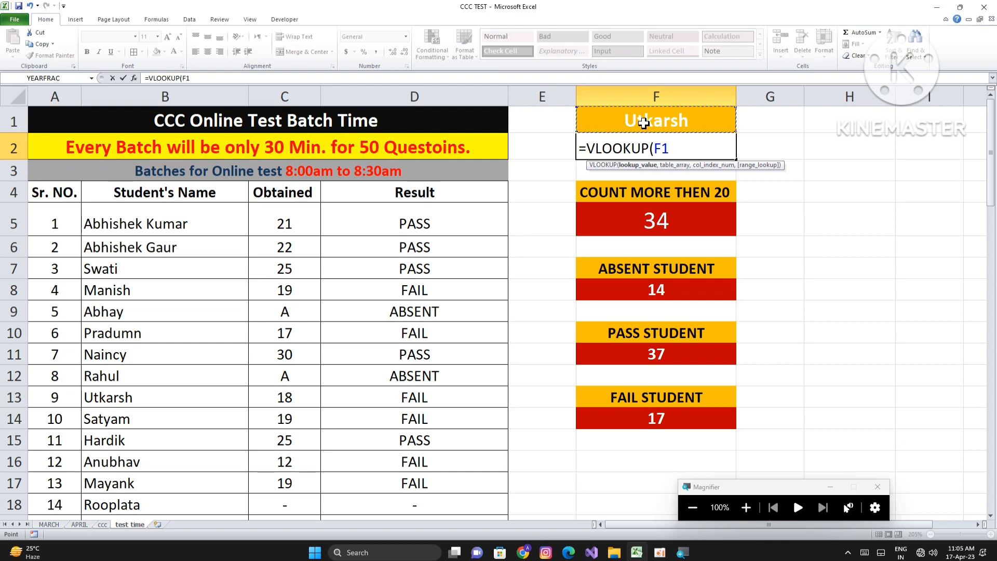
pyautogui.write(',')
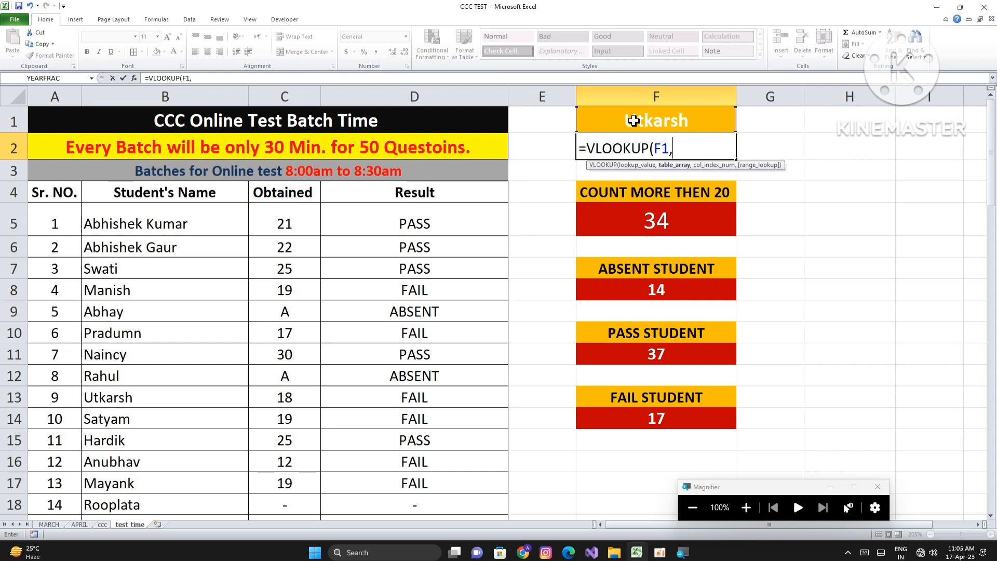
pyautogui.click(119, 219)
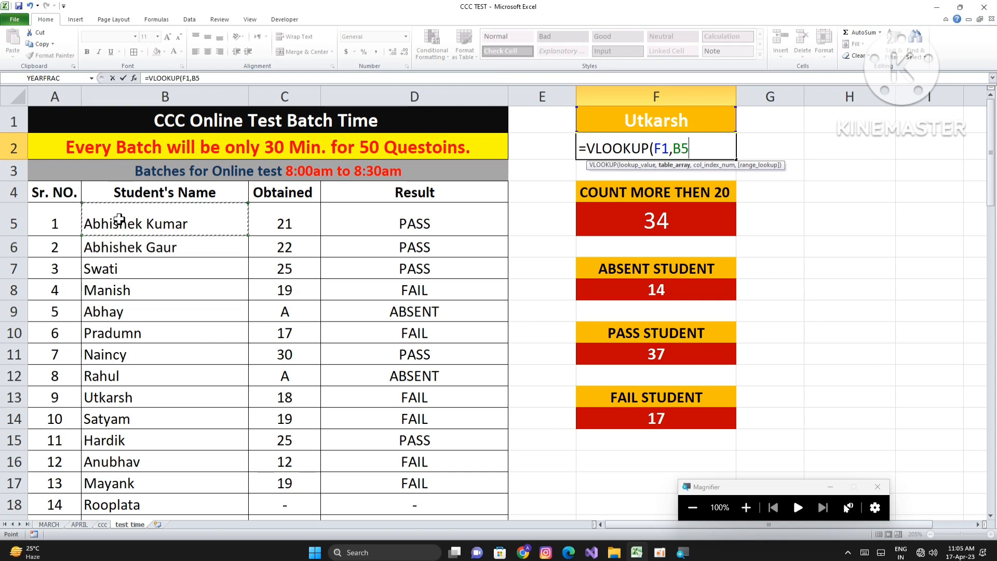
pyautogui.hotkey('ctrl', 'shift', 'End')
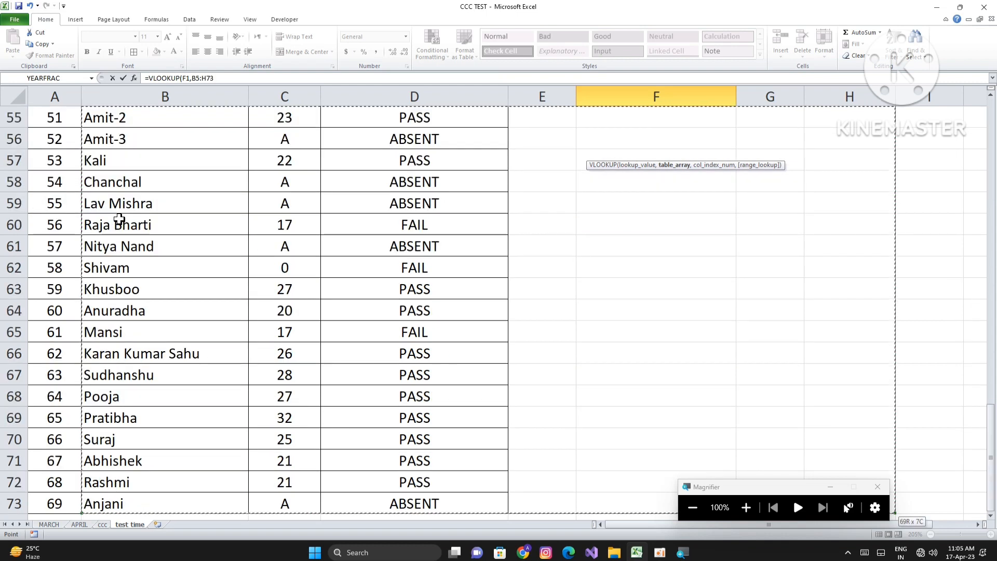
pyautogui.hotkey('shift', 'Left')
pyautogui.hotkey('shift', 'Left')
pyautogui.hotkey('shift', 'Left')
pyautogui.hotkey('shift', 'Left')
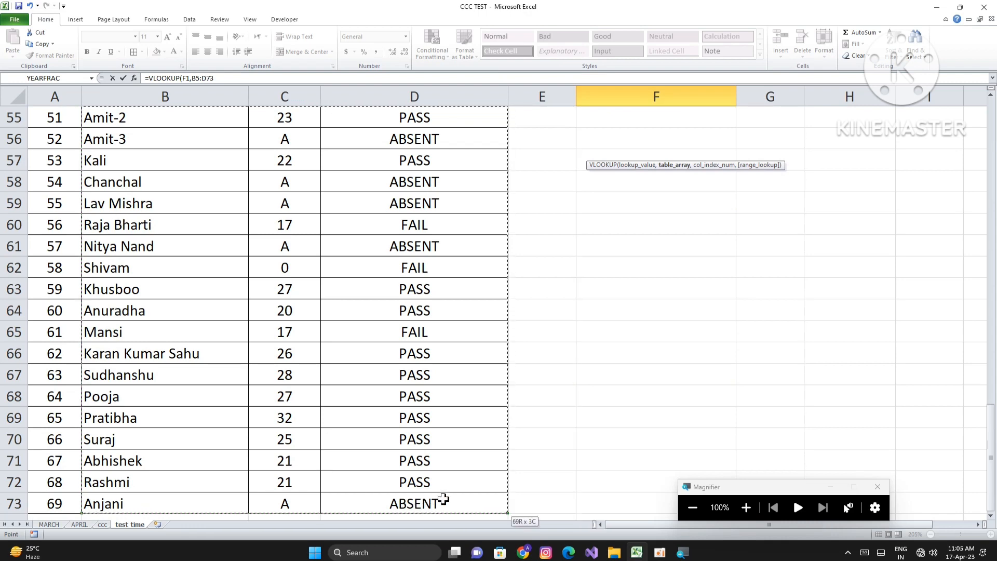
pyautogui.scroll(18, 635, 269)
pyautogui.write(',')
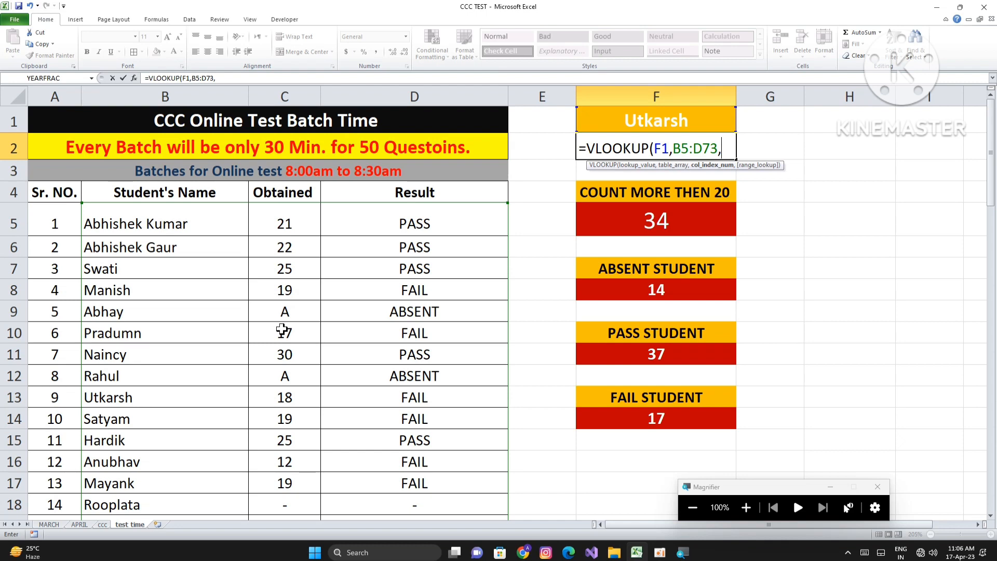
pyautogui.write('2,0')
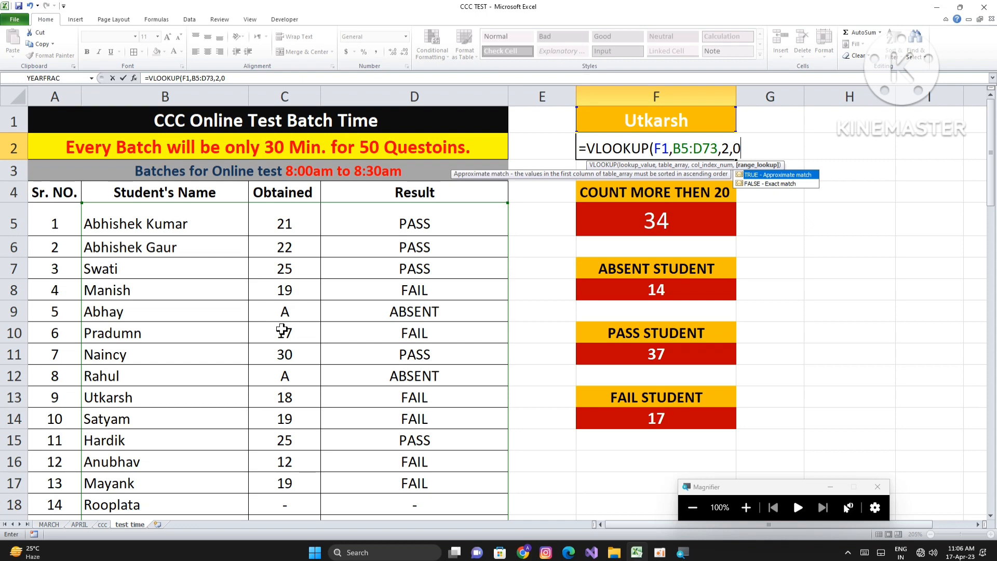
pyautogui.press('Return')
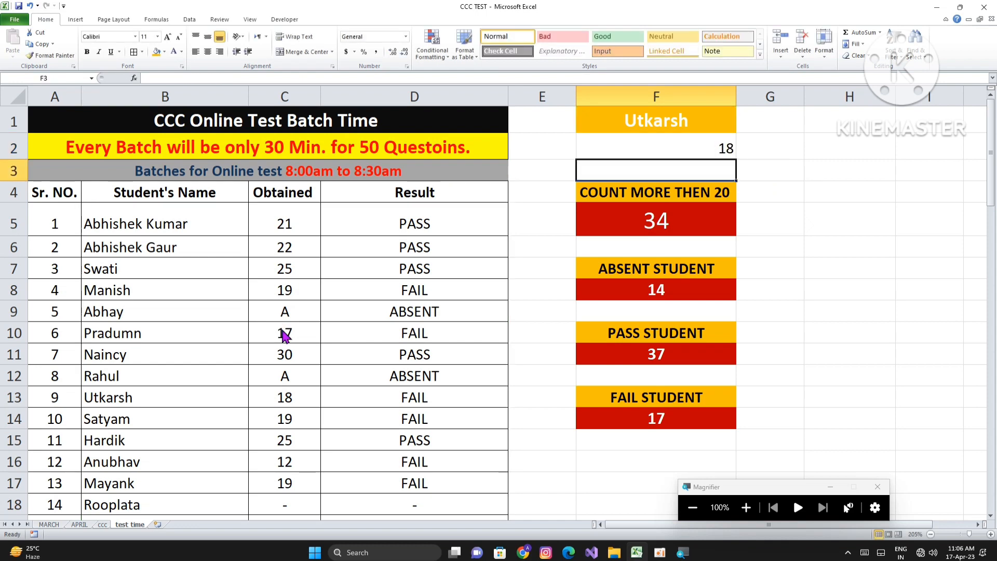
pyautogui.press('Up')
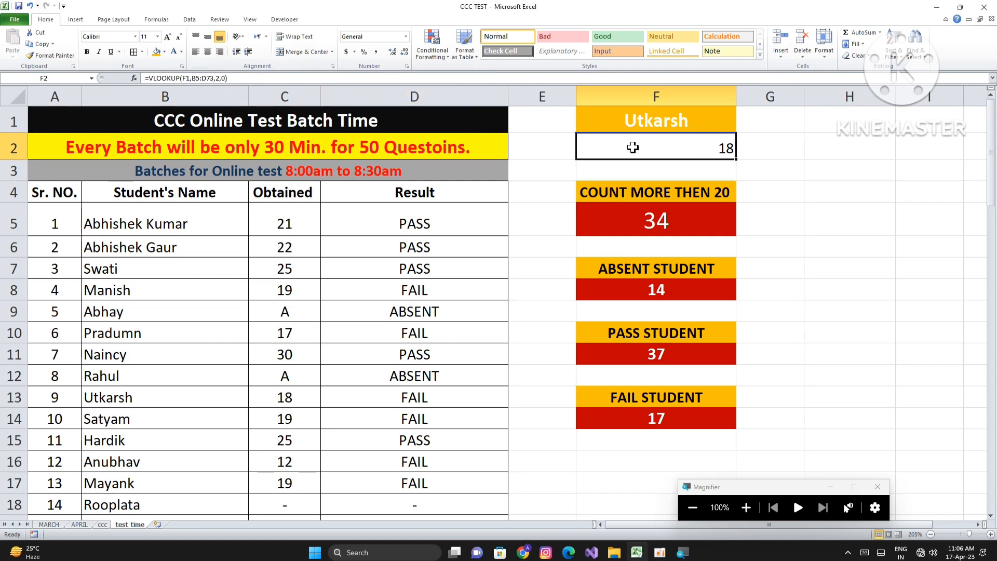
pyautogui.click(208, 52)
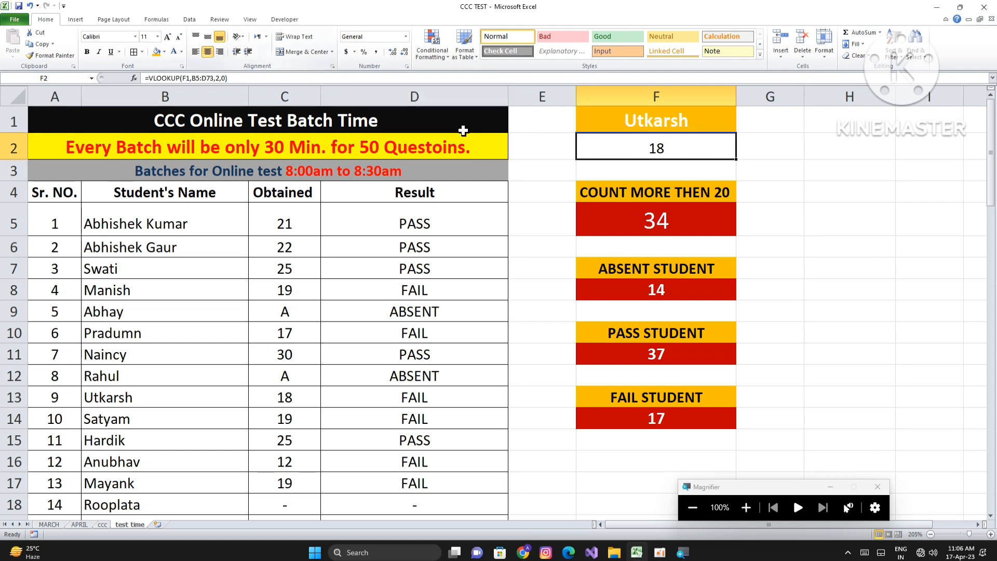
# Enter =VLOOKUP(F1,B5:D73,3,0) in F3 to return the chosen student's result
pyautogui.click(680, 172)
pyautogui.write('=vl')
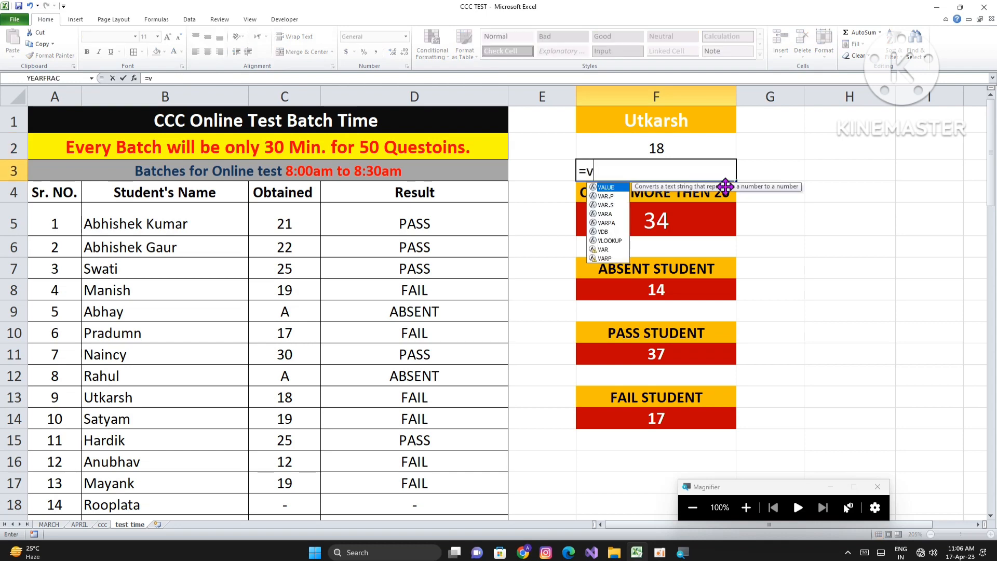
pyautogui.press('Tab')
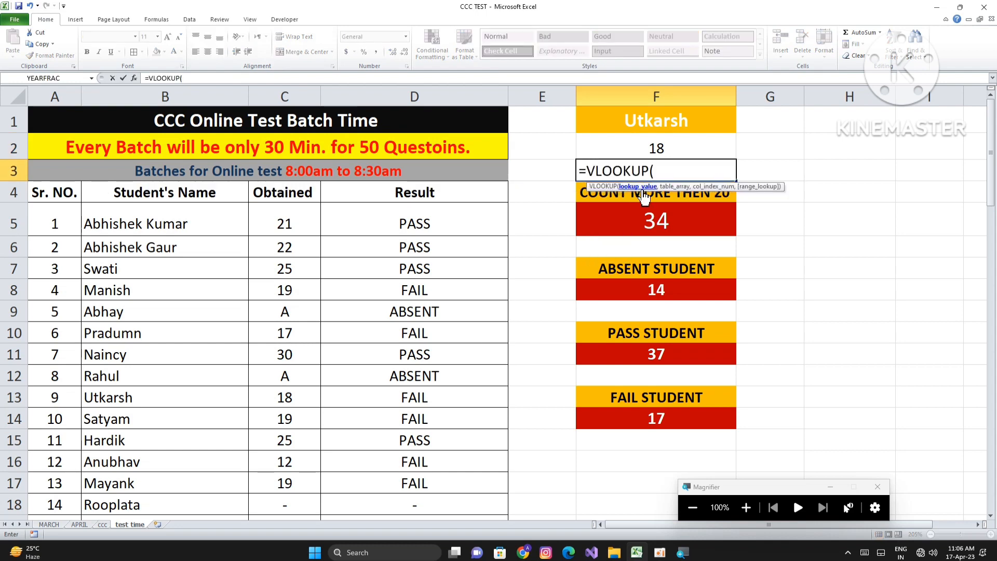
pyautogui.click(663, 125)
pyautogui.write(',')
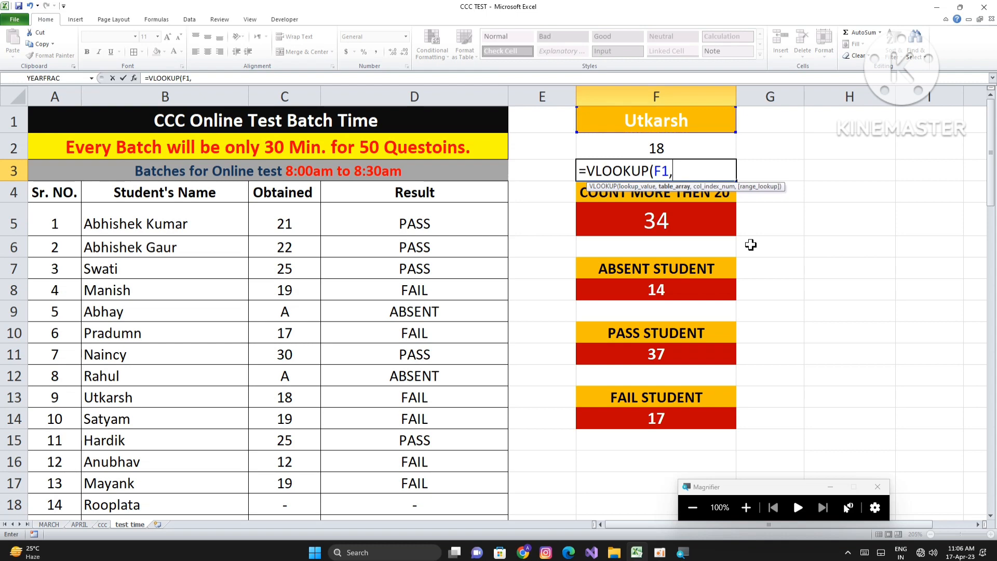
pyautogui.click(151, 219)
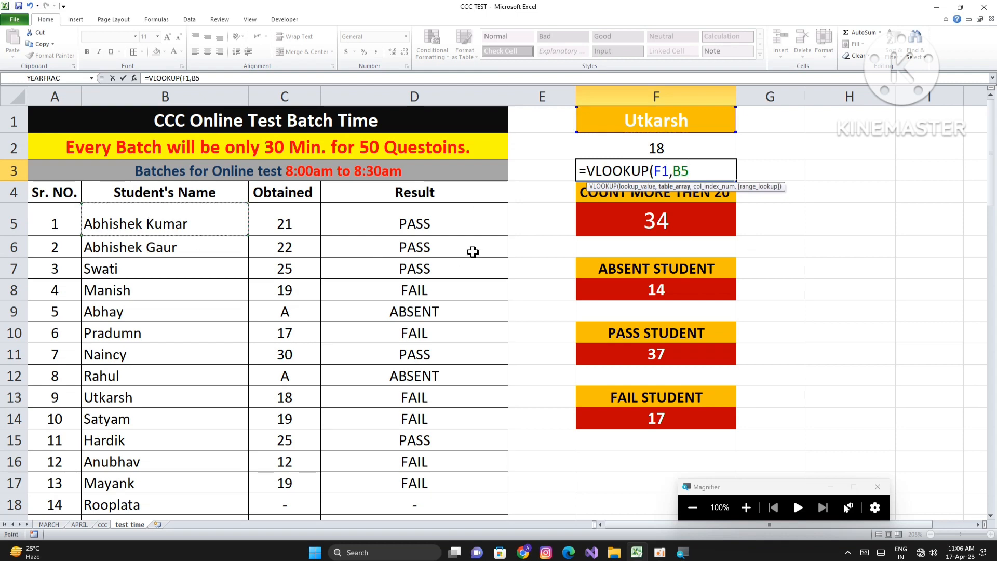
pyautogui.hotkey('ctrl', 'shift', 'Down')
pyautogui.hotkey('shift', 'Right')
pyautogui.hotkey('shift', 'Right')
pyautogui.hotkey('shift', 'Right')
pyautogui.hotkey('shift', 'Left')
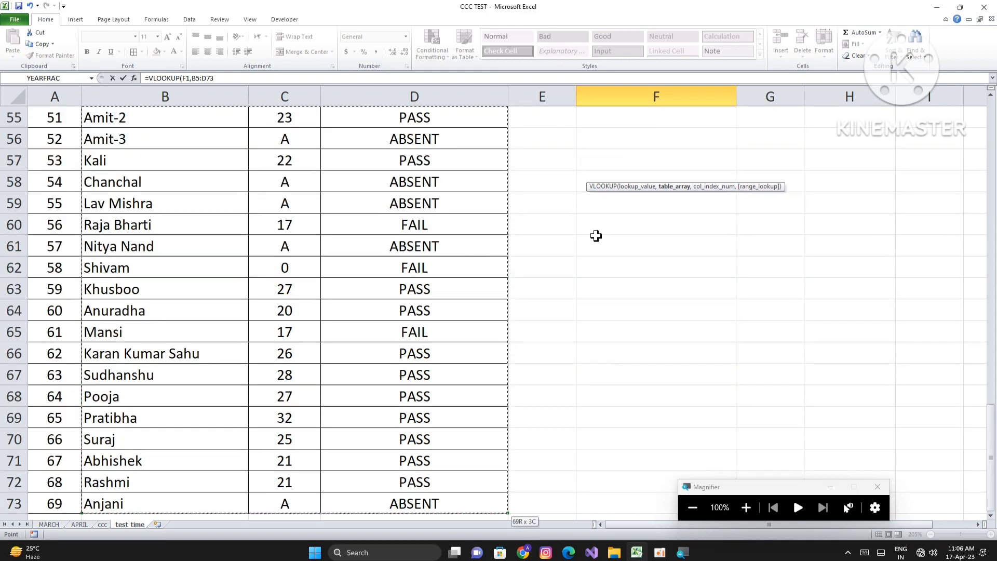
pyautogui.scroll(18, 596, 236)
pyautogui.write(',')
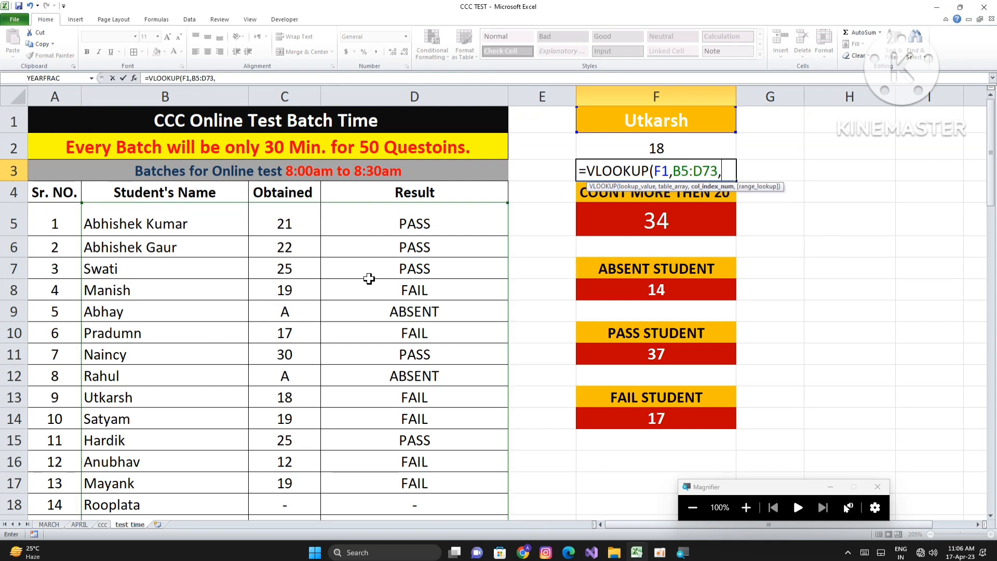
pyautogui.write('3,')
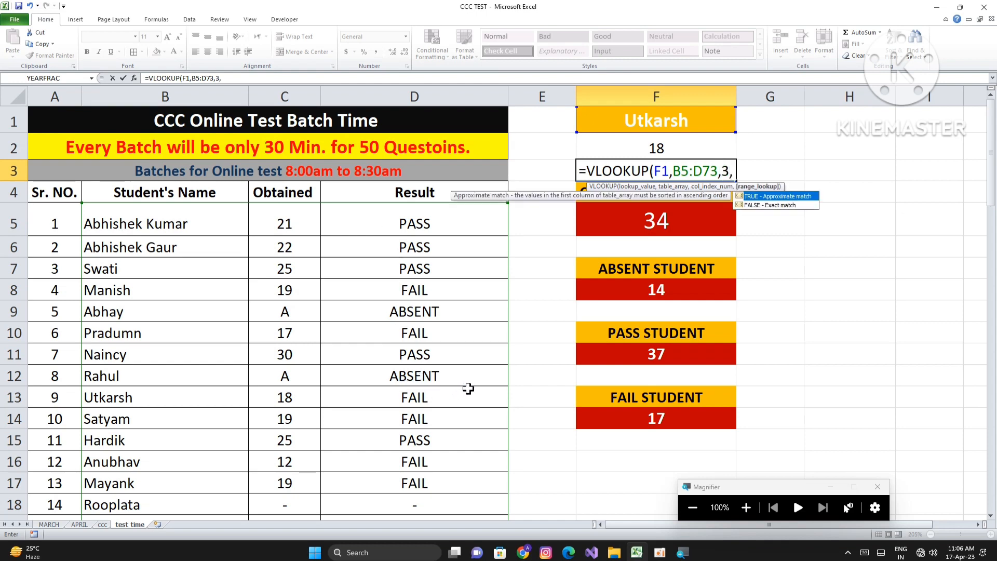
pyautogui.write('0)')
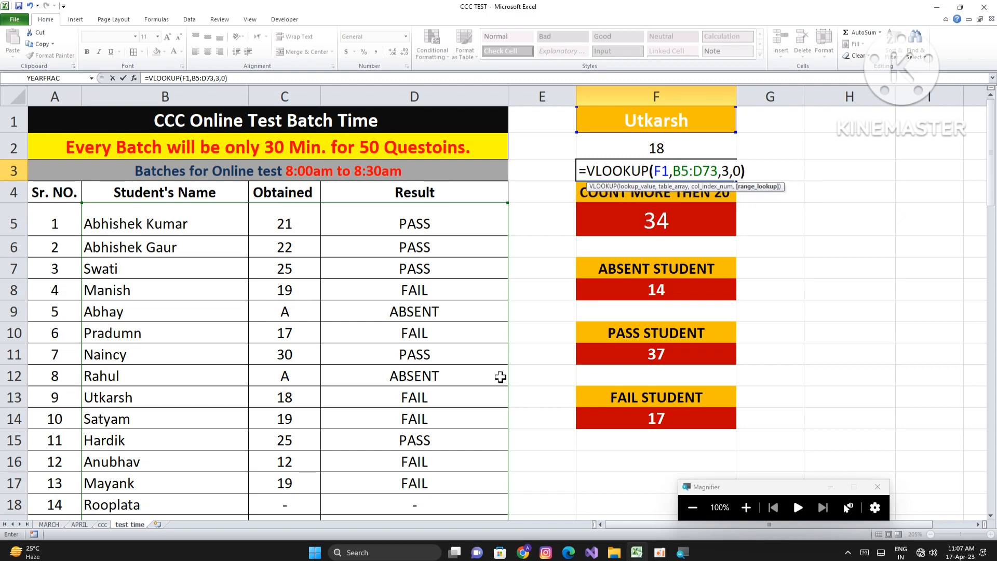
pyautogui.press('Return')
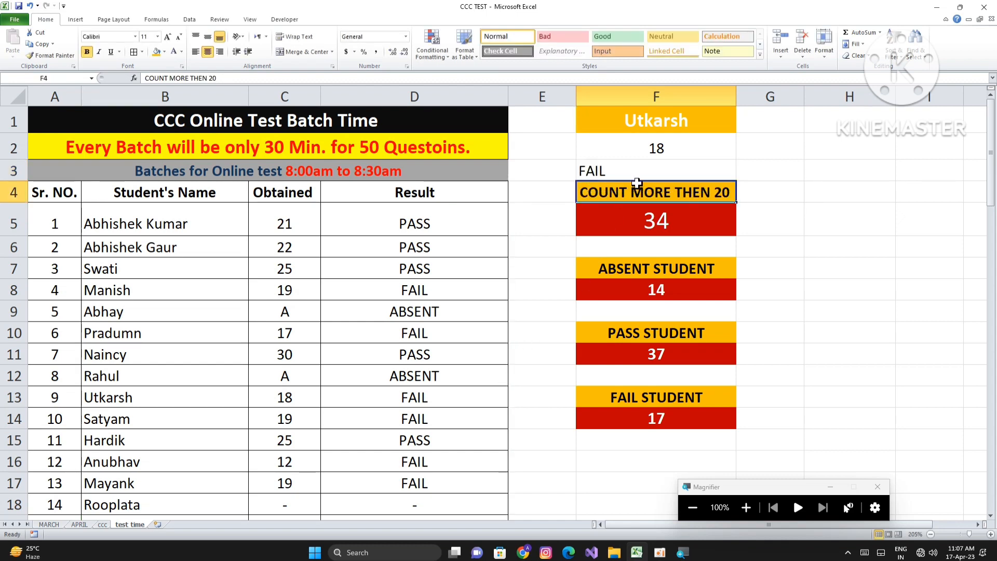
# Centre the contents of cells F2:F3 both vertically and horizontally
pyautogui.click(643, 172)
pyautogui.moveTo(650, 149); pyautogui.dragTo(649, 172)
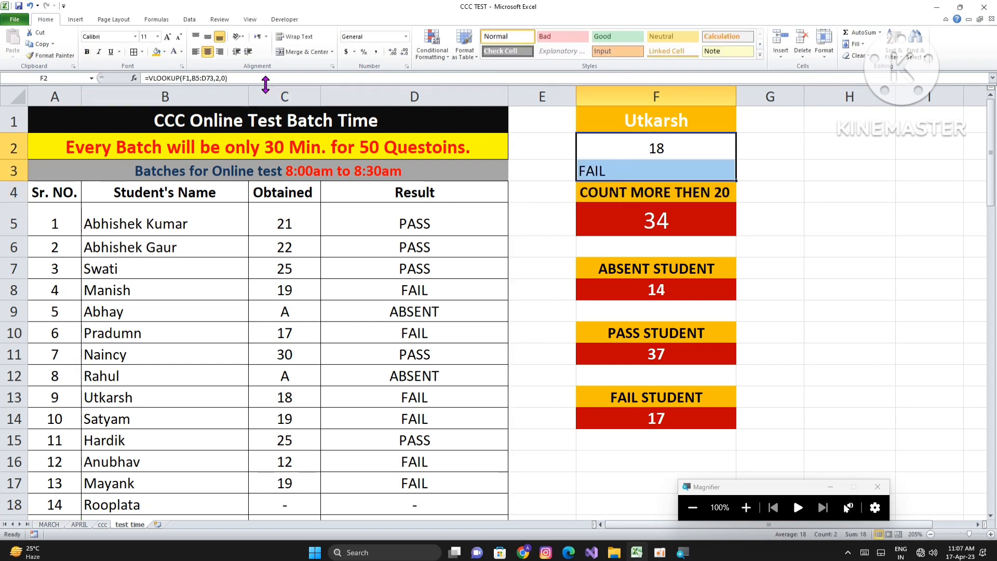
pyautogui.click(208, 37)
pyautogui.click(208, 51)
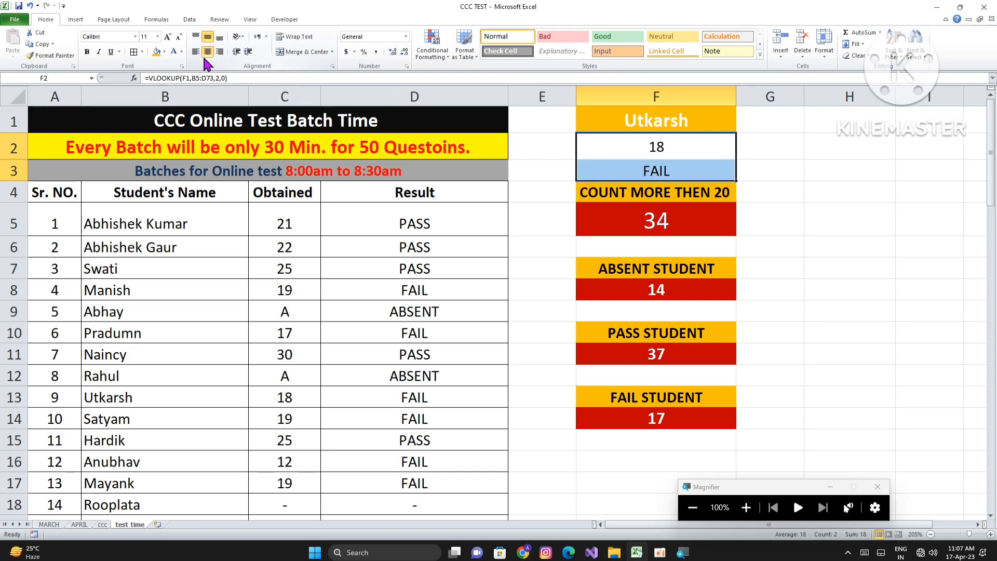
# Format cells F2:F3 with a dark blue fill and white, bold, 14 pt text
pyautogui.click(165, 51)
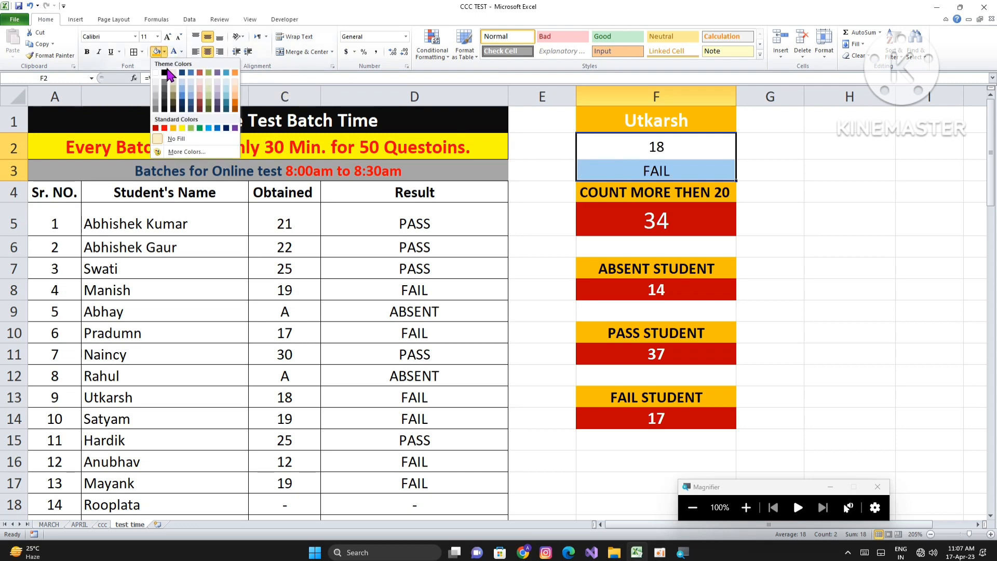
pyautogui.click(227, 128)
pyautogui.click(173, 51)
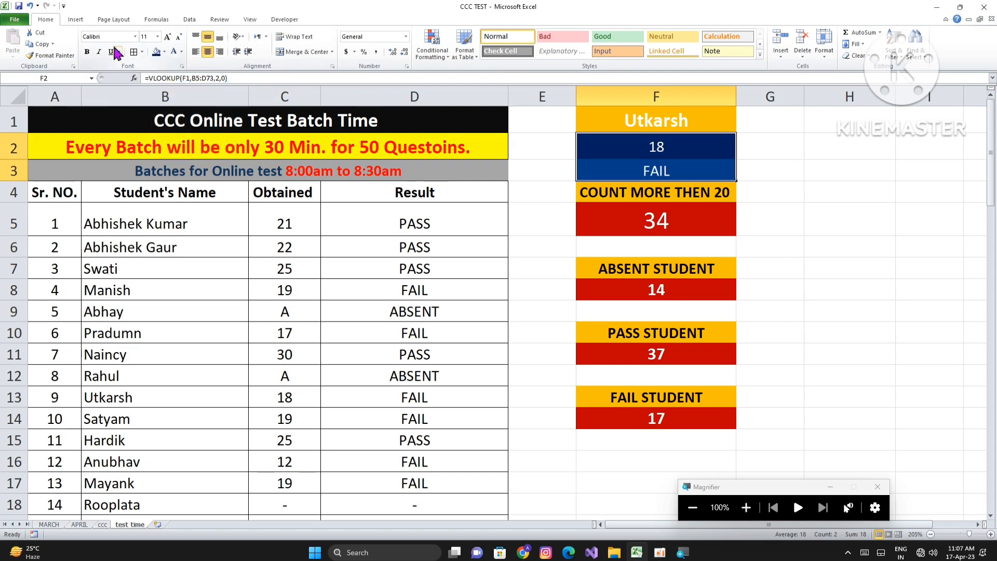
pyautogui.click(86, 51)
pyautogui.click(167, 36)
pyautogui.click(167, 36)
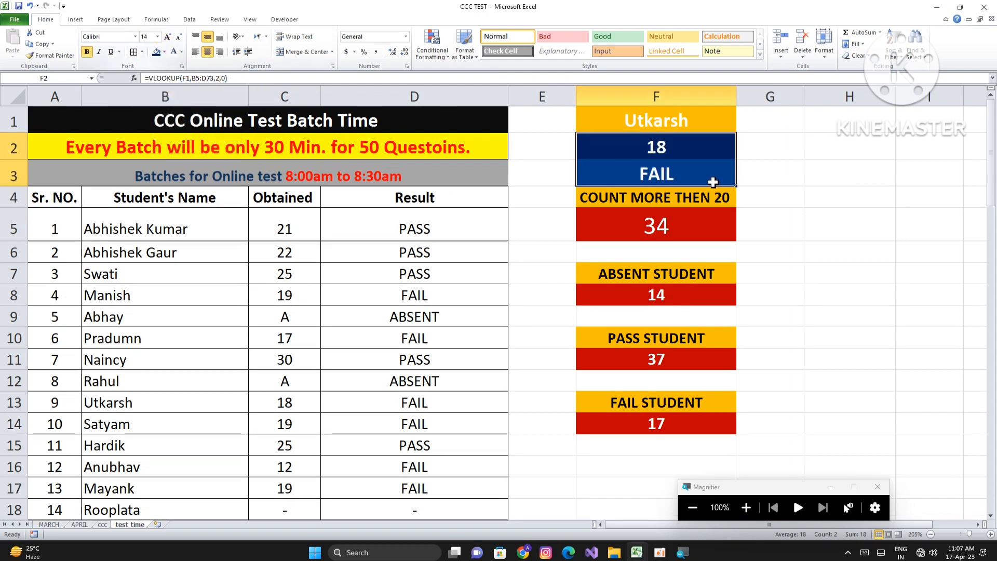
pyautogui.click(767, 190)
pyautogui.click(716, 153)
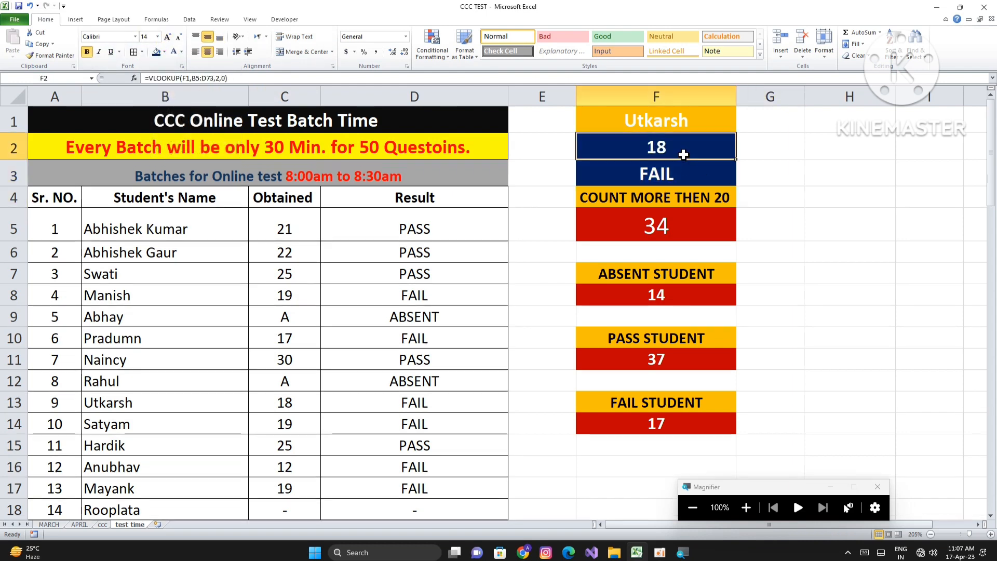
# Choose the eleventh student in F1's drop-down and check the marks in F2 and the result in F3
pyautogui.click(697, 115)
pyautogui.click(740, 128)
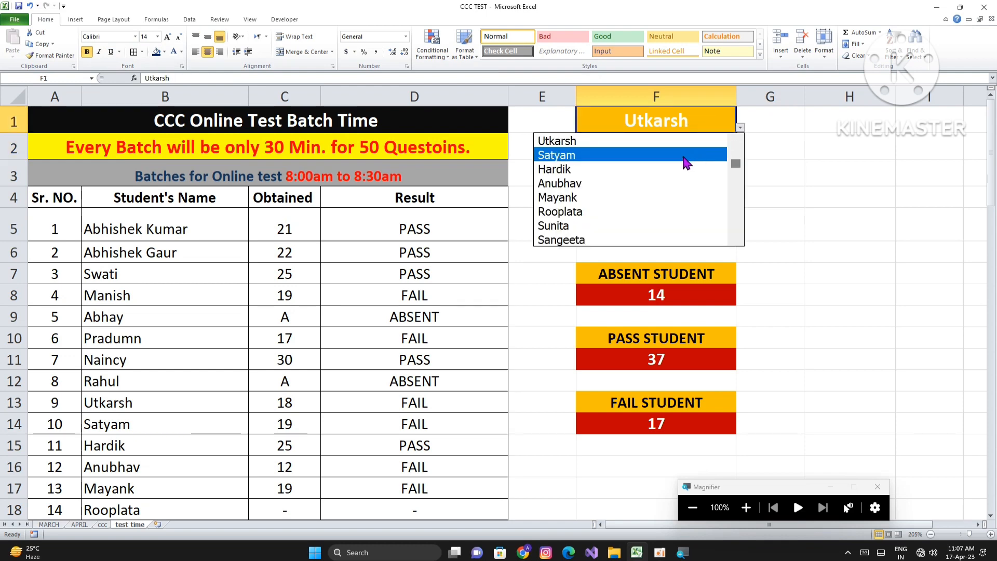
pyautogui.click(649, 179)
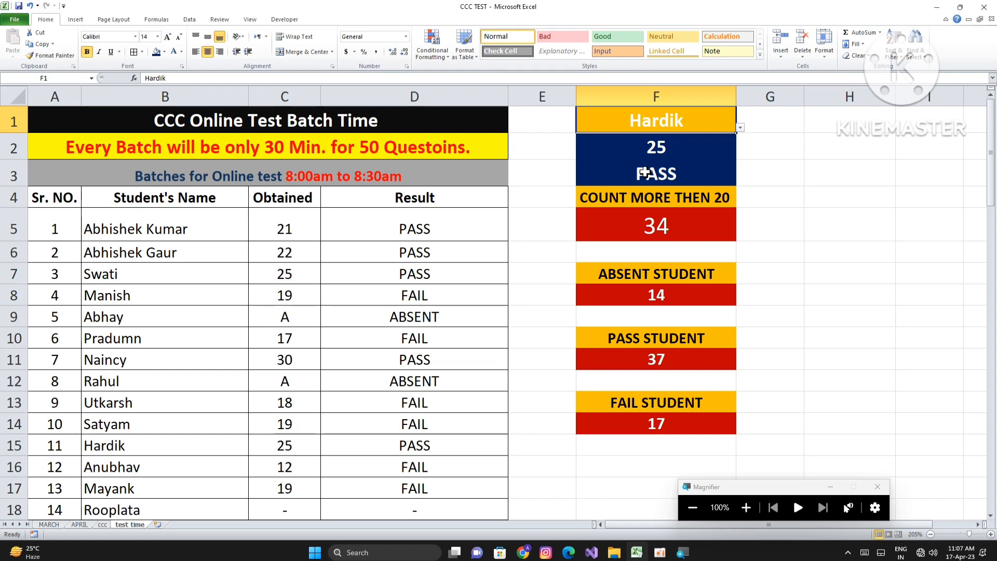
pyautogui.click(681, 156)
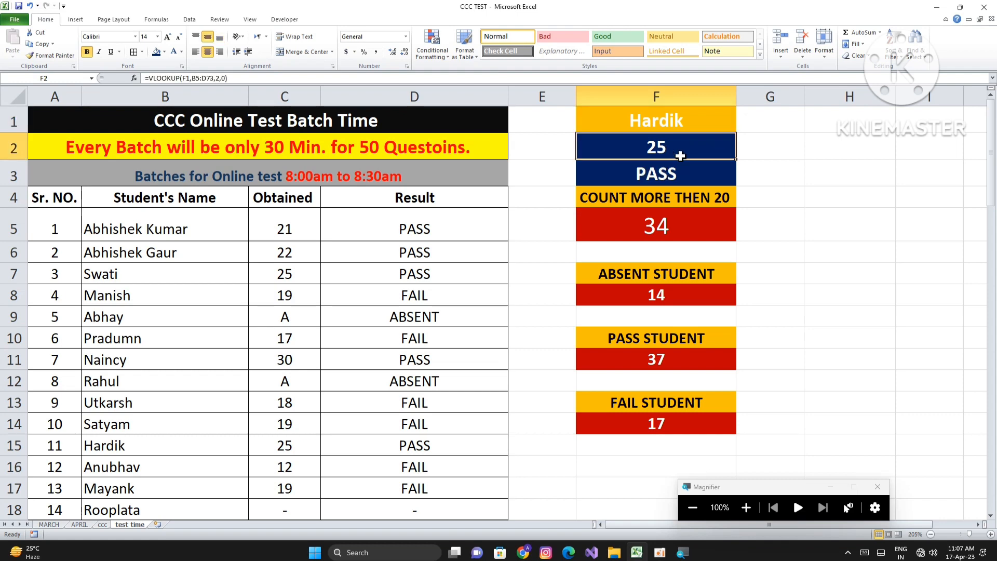
pyautogui.click(719, 176)
# Choose the eighteenth student in F1's drop-down and check the looked-up marks and result in F2 and F3
pyautogui.click(691, 120)
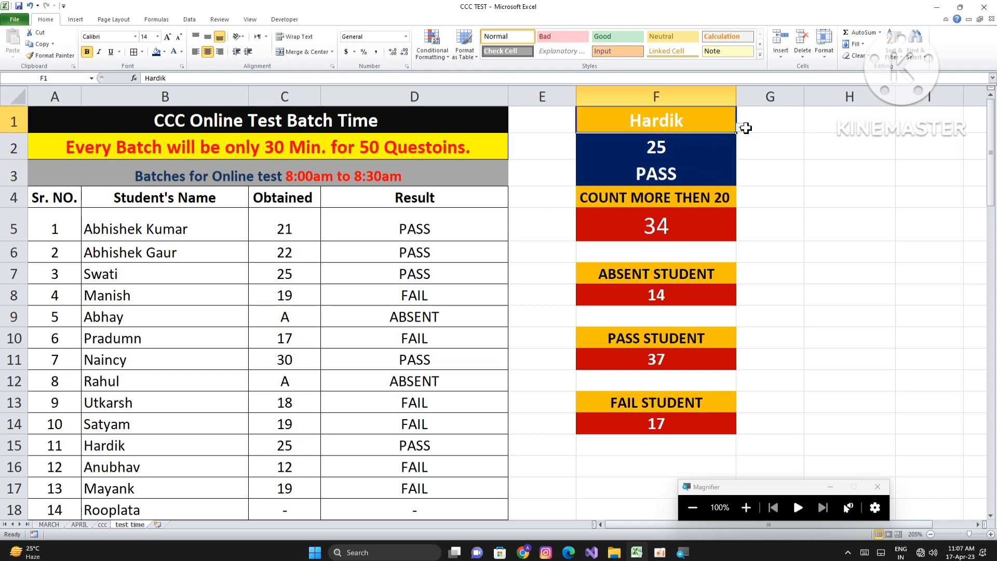
pyautogui.click(740, 127)
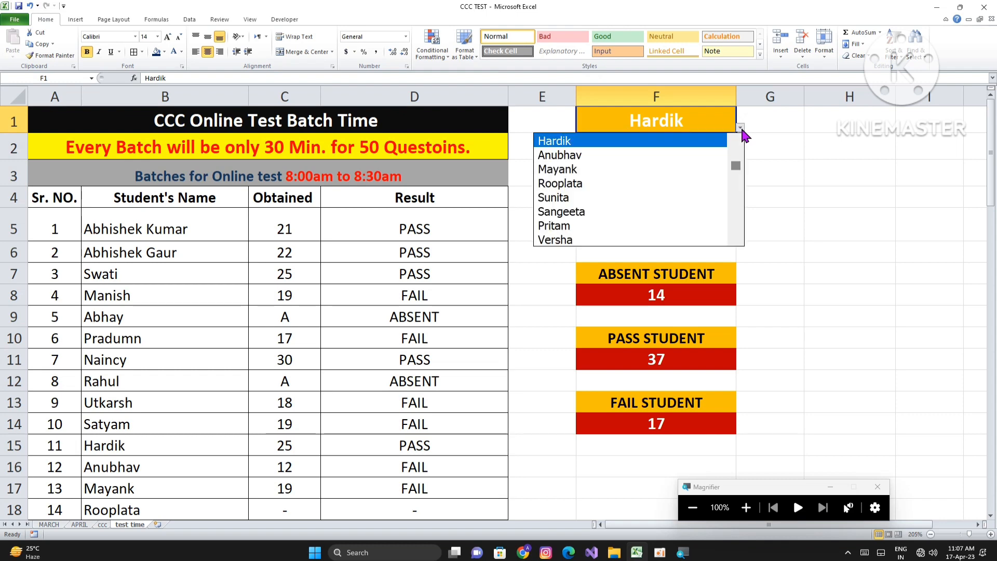
pyautogui.click(618, 240)
pyautogui.click(694, 150)
pyautogui.click(692, 173)
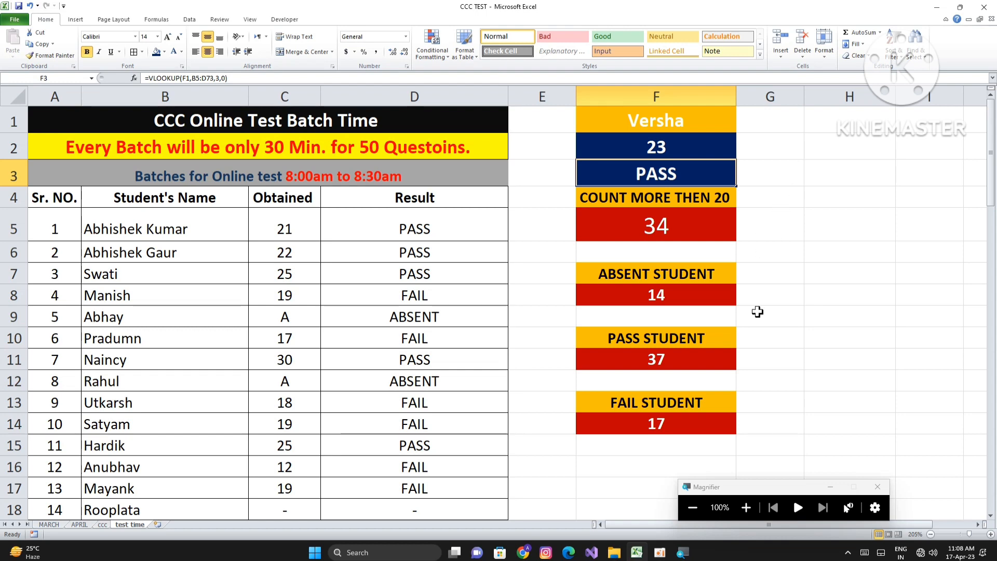
pyautogui.click(661, 553)
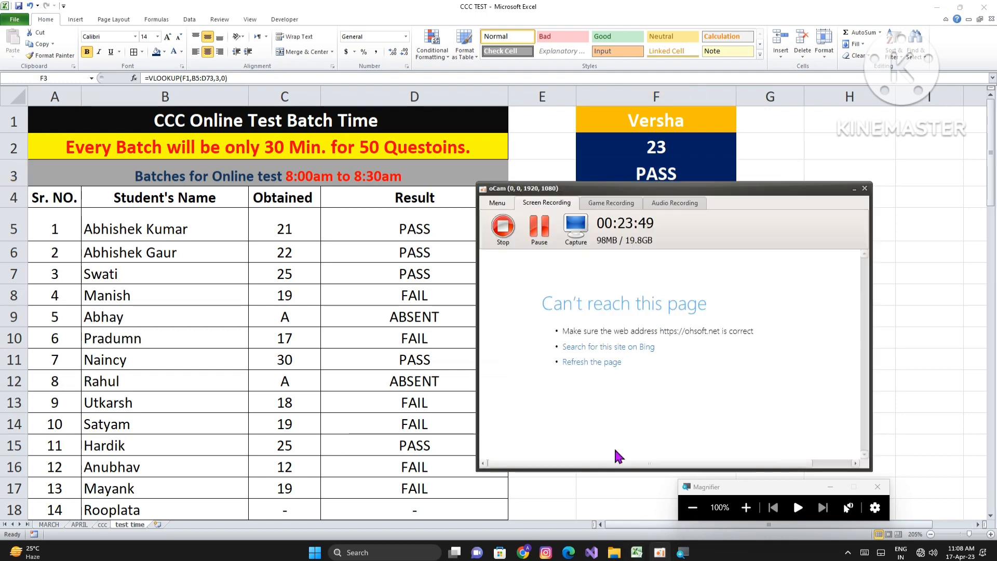